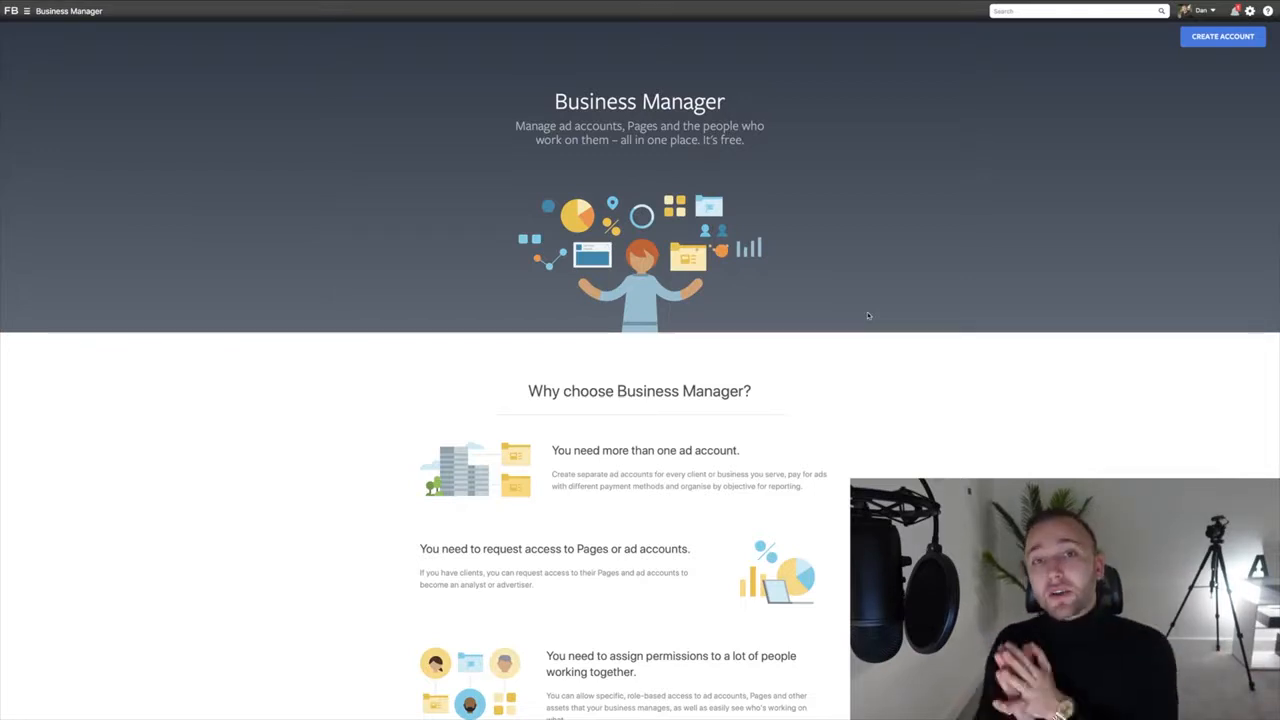
- View the form for creating a Business Manager account, and close it without submitting
click(1243, 34)
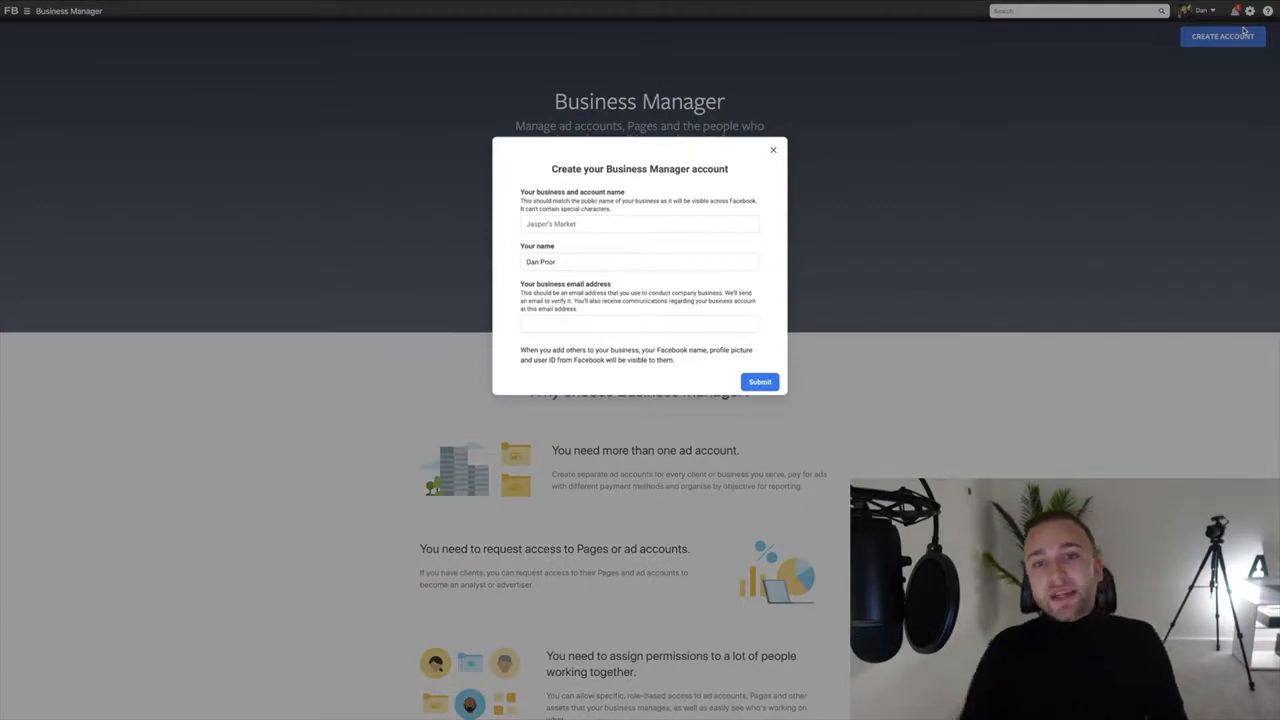
click(600, 224)
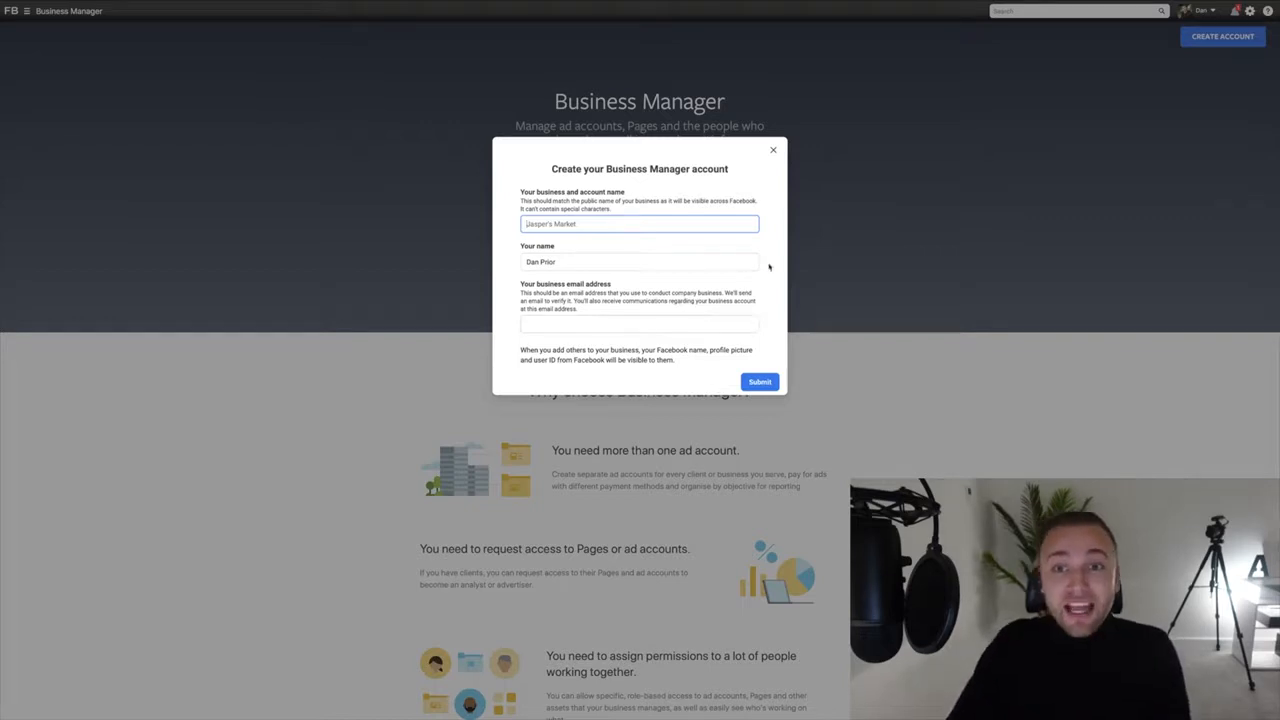
click(773, 150)
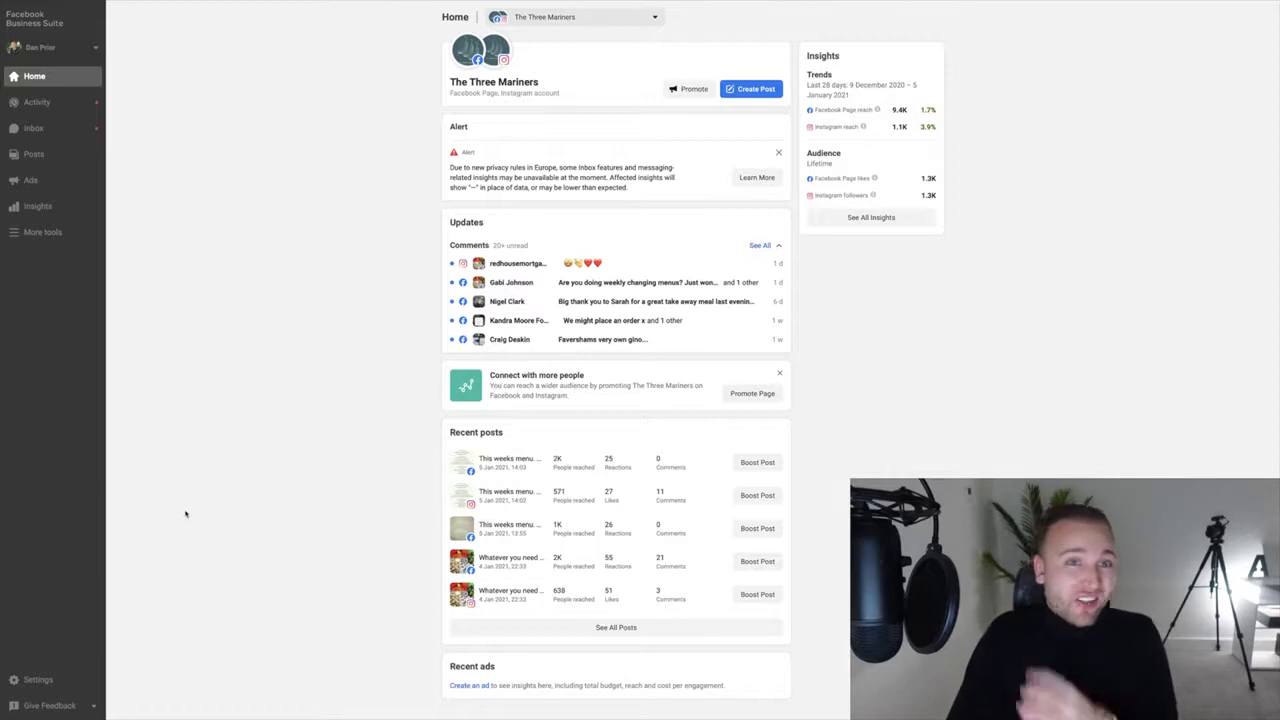
- Go to the Business settings from the additional tools of the Business Suite, enlarging the page view
click(55, 233)
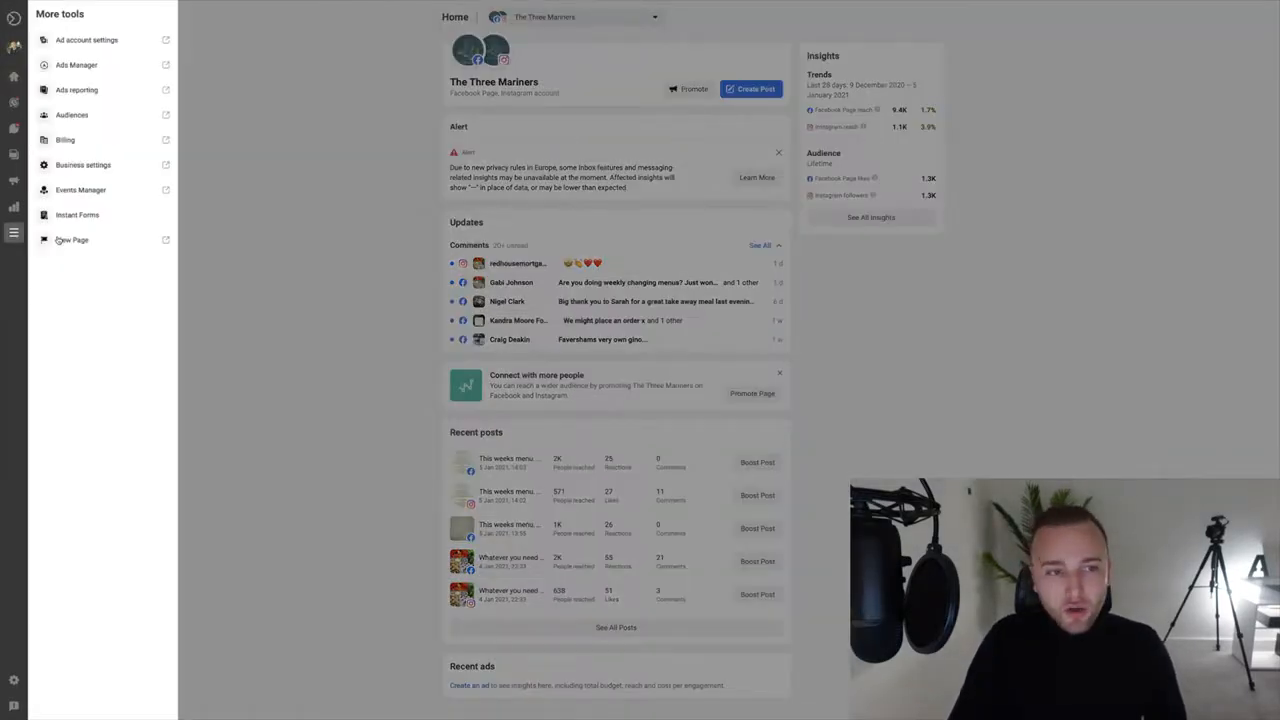
key(super+plus)
key(super+plus)
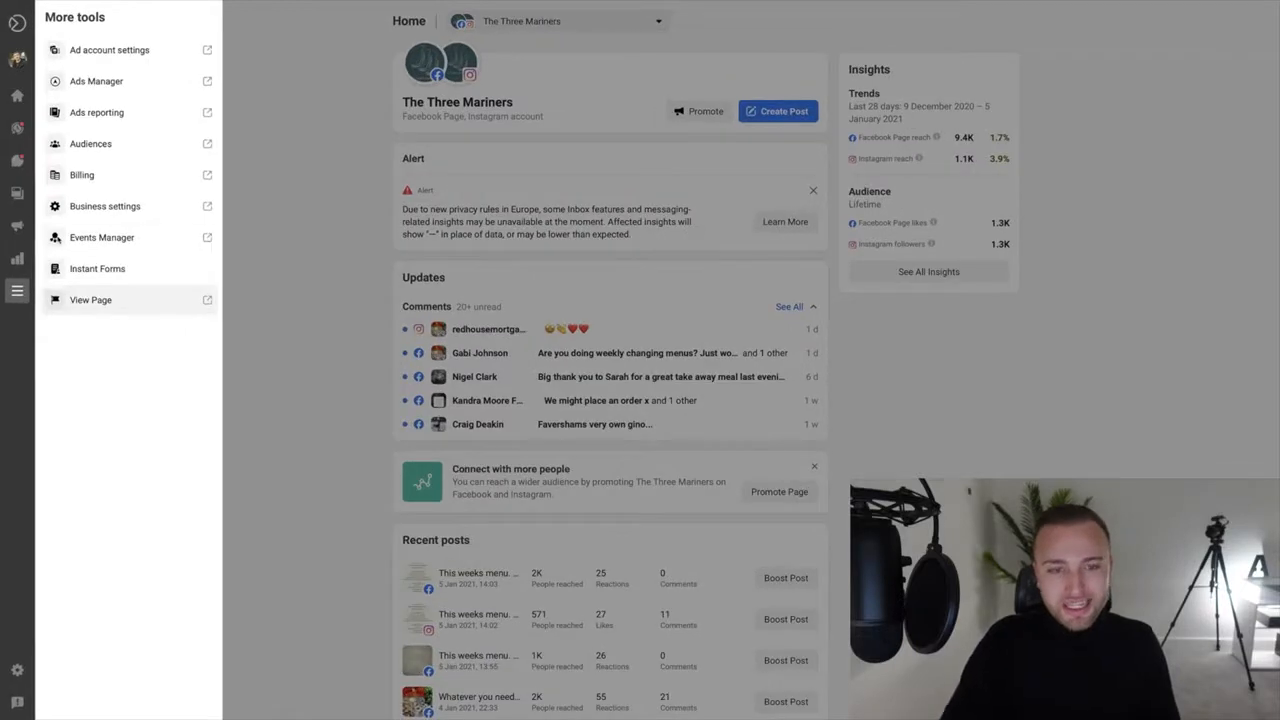
click(117, 207)
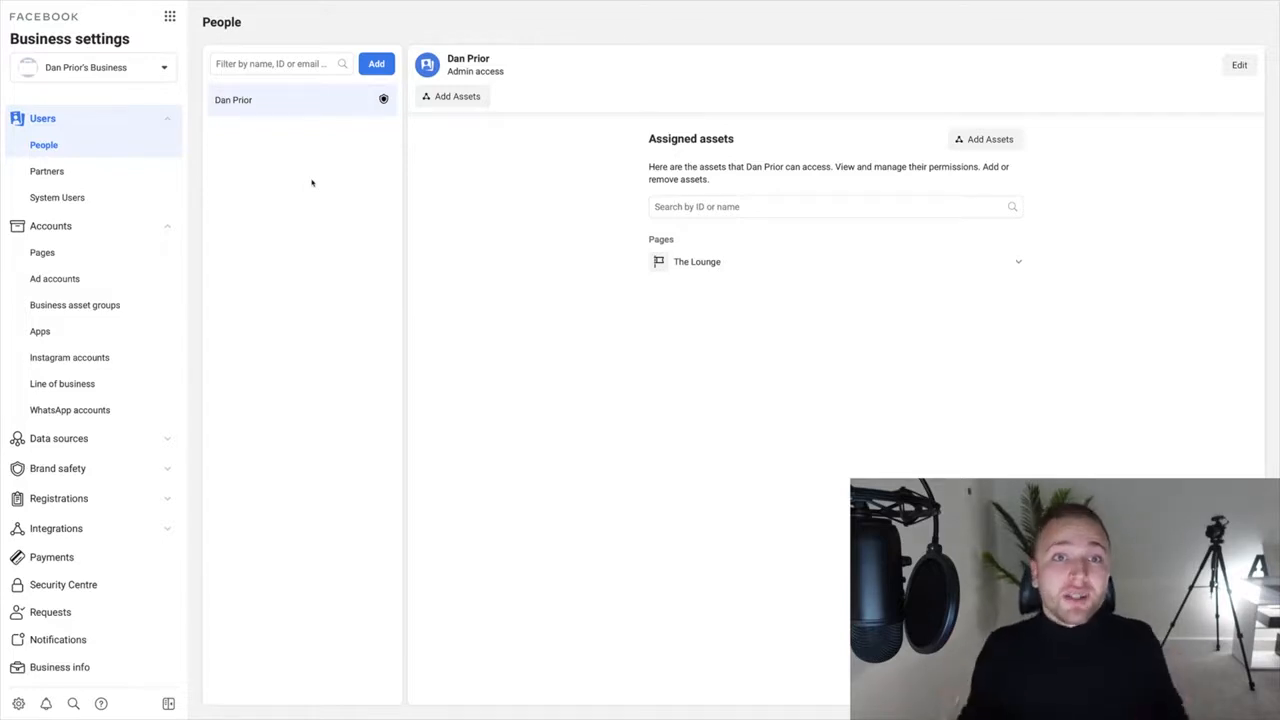
- Look at the form for inviting people with employee or admin access, and close it without inviting anyone
click(376, 63)
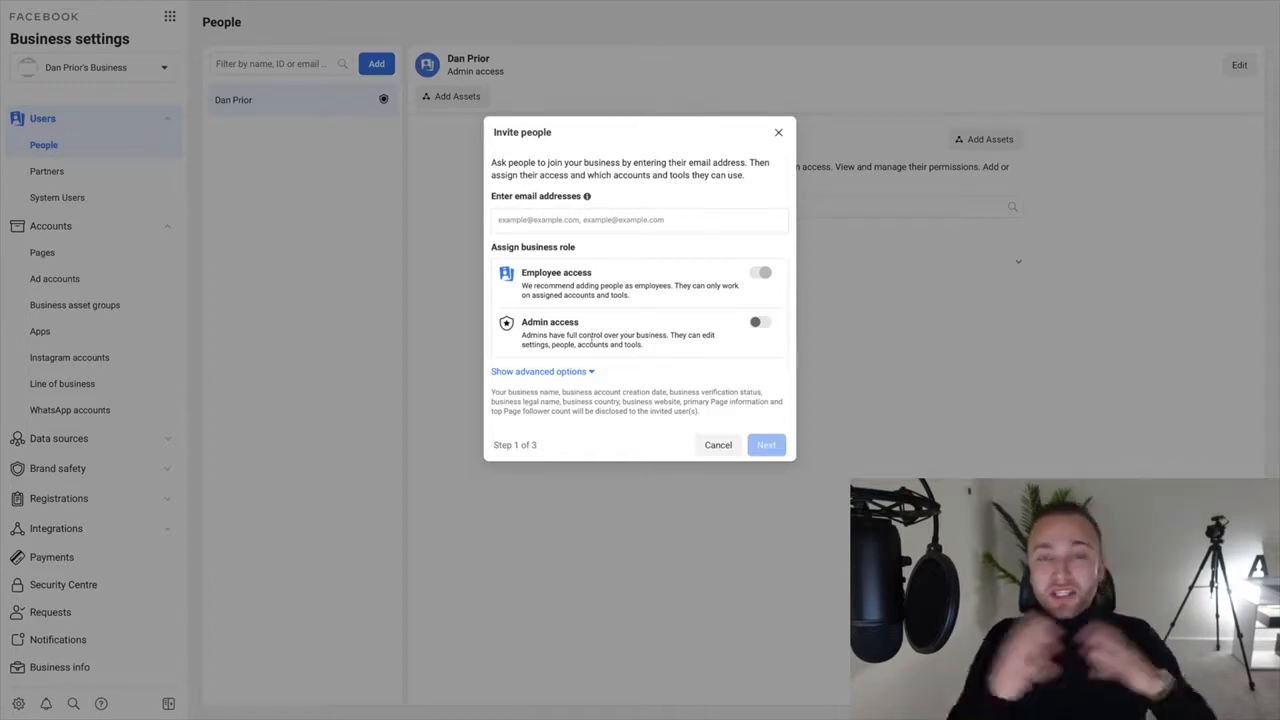
click(498, 218)
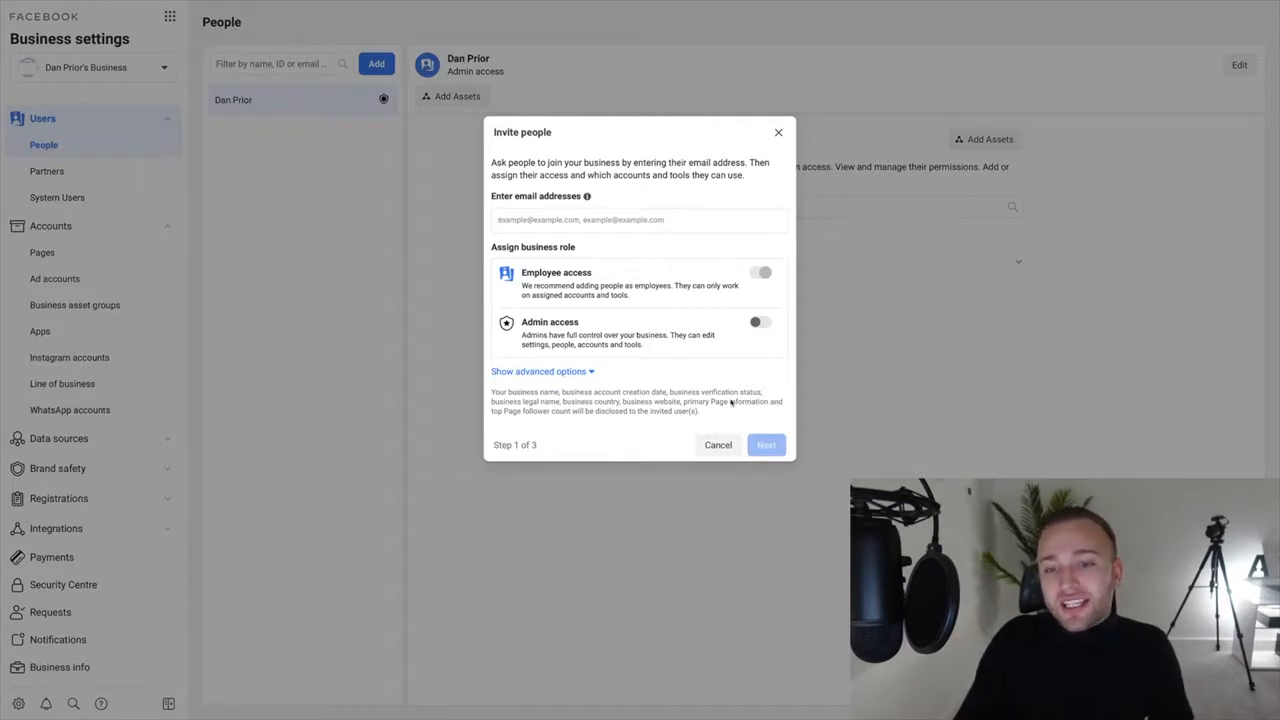
click(778, 132)
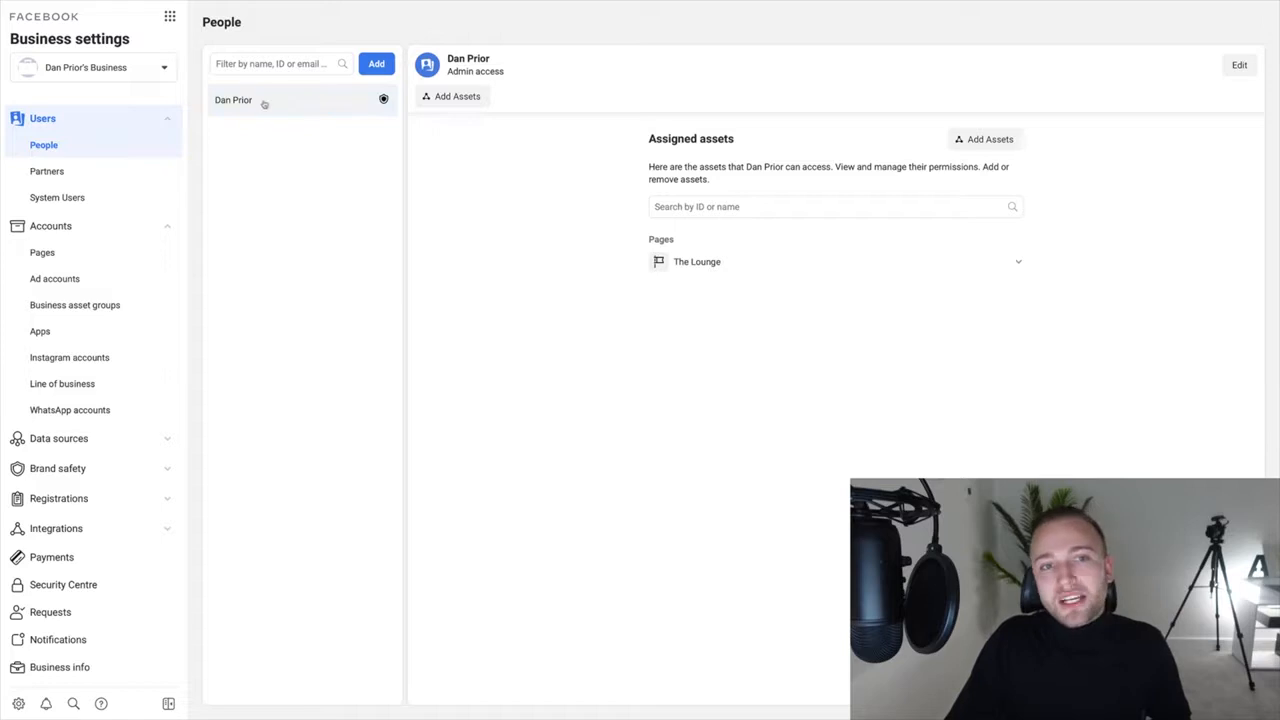
- Look at the business's partners and the setup form for a partner to share assets with, and close the form
click(71, 178)
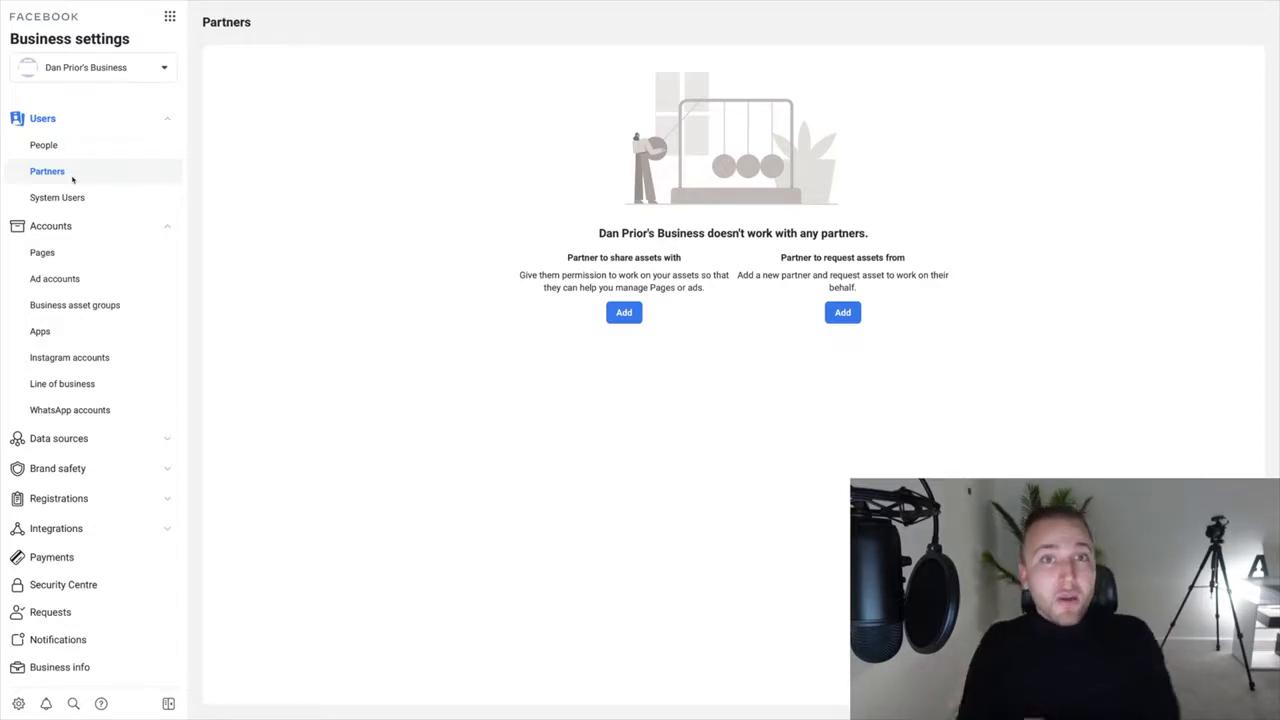
click(622, 314)
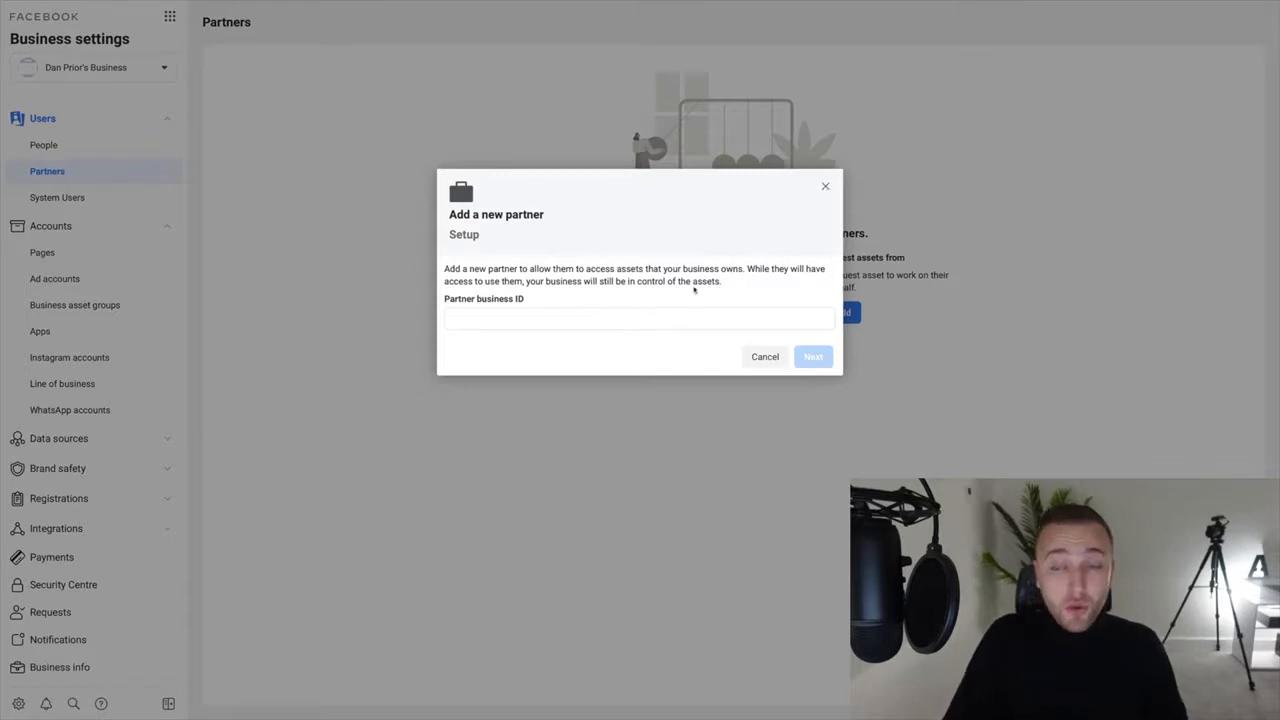
click(825, 187)
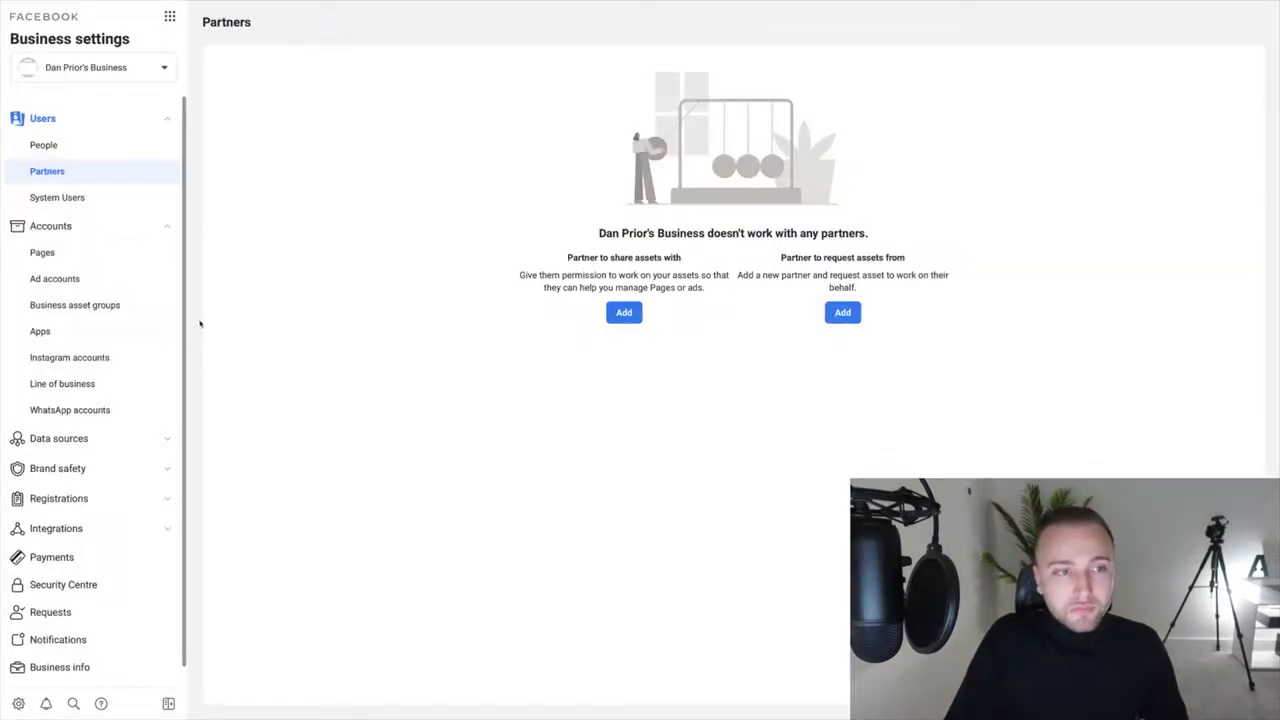
- Add the owner's existing Facebook Page in the Entrepreneur category to the business, together with its linked Instagram profile
click(87, 251)
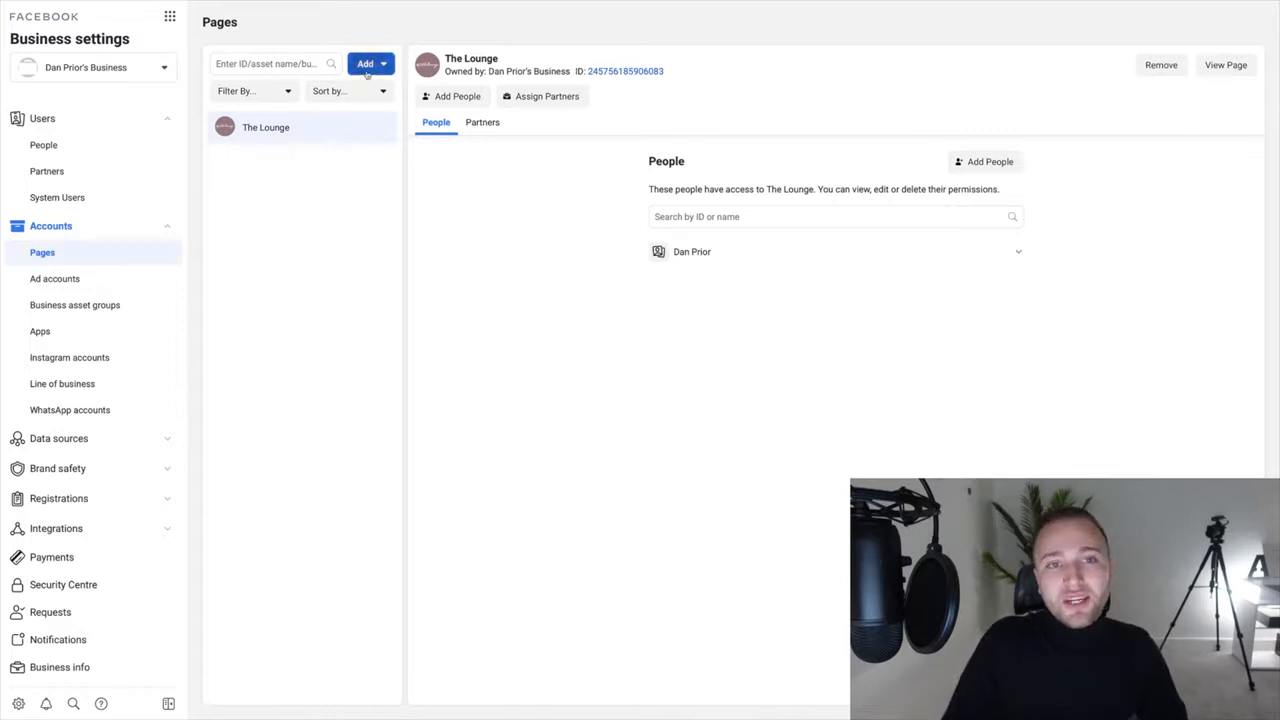
click(366, 70)
click(387, 100)
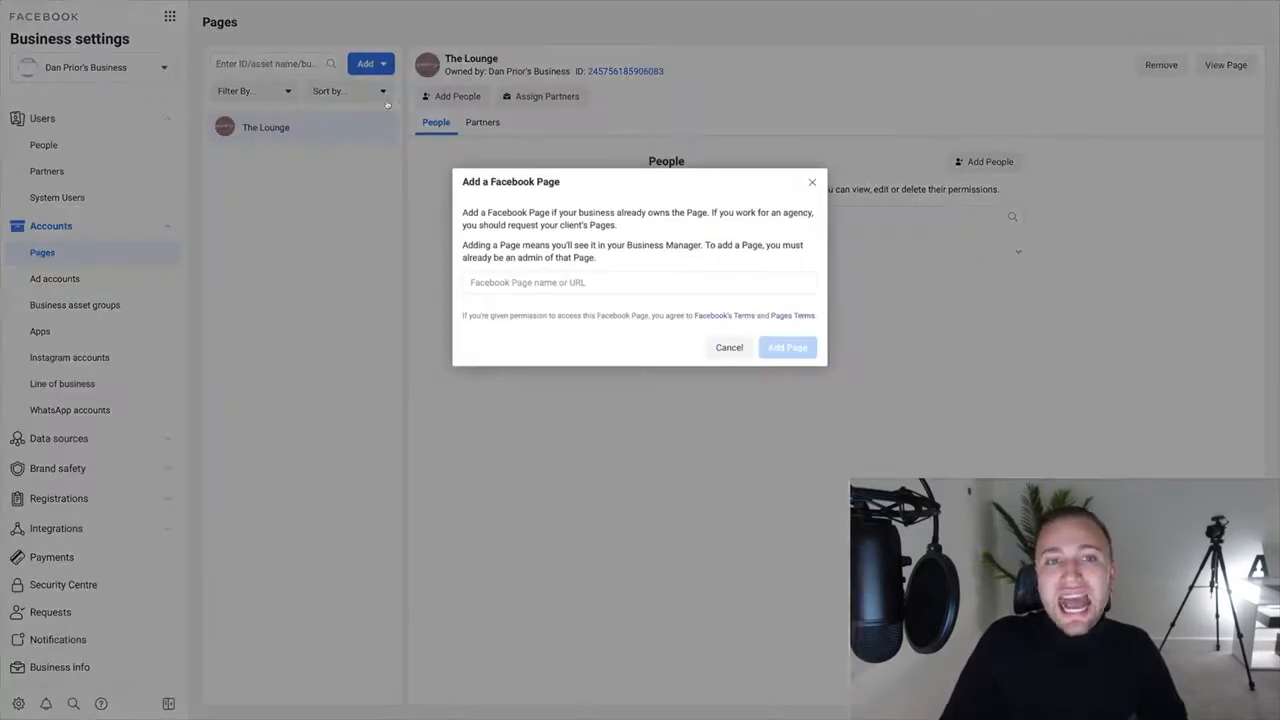
text(Dan)
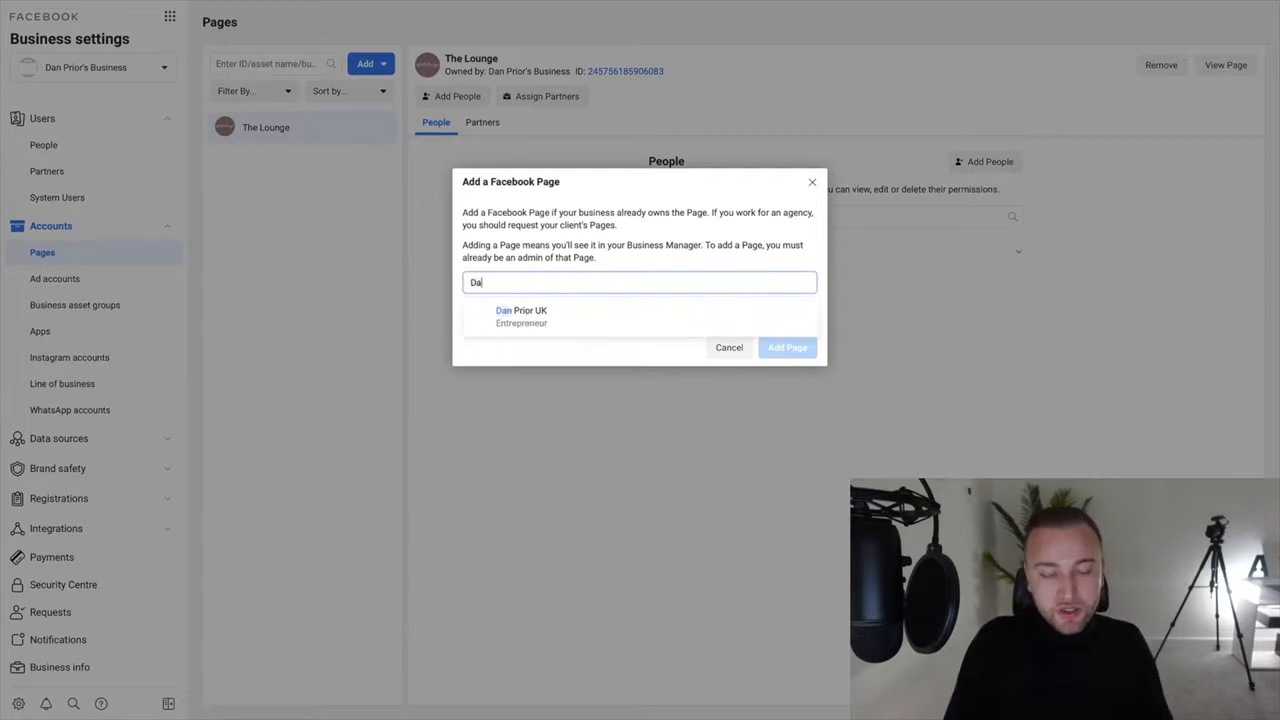
click(561, 311)
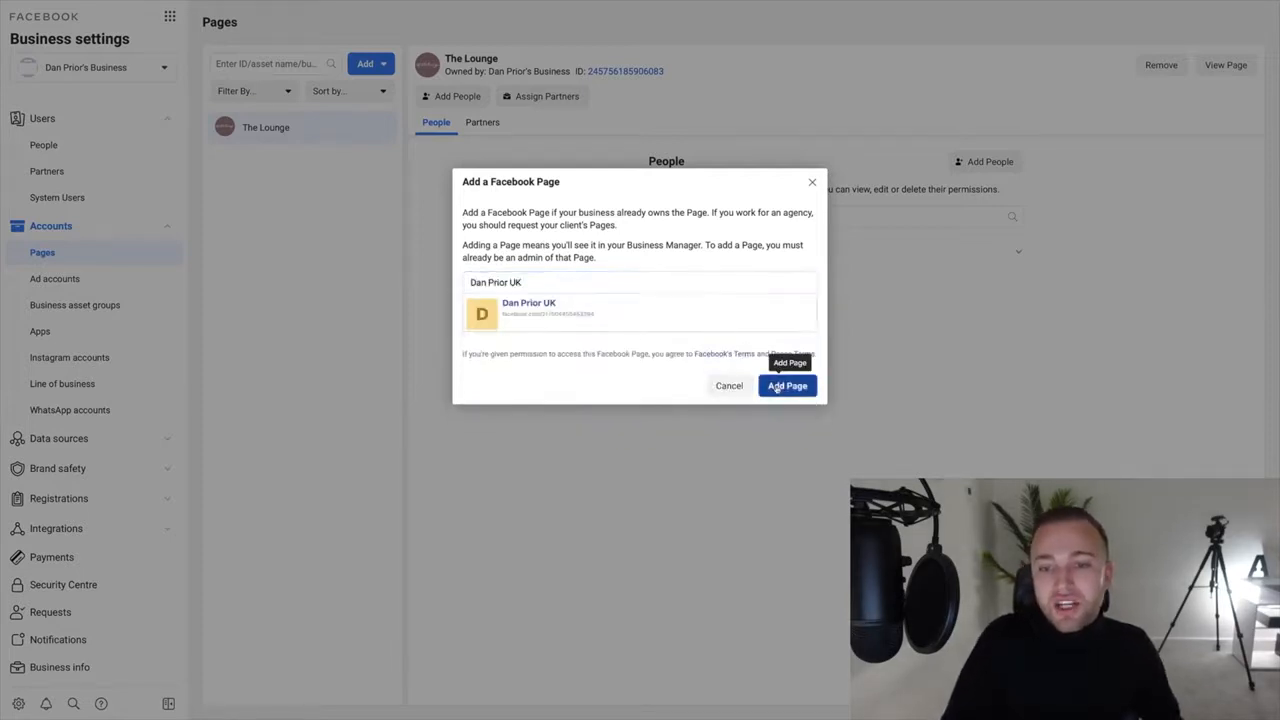
click(784, 386)
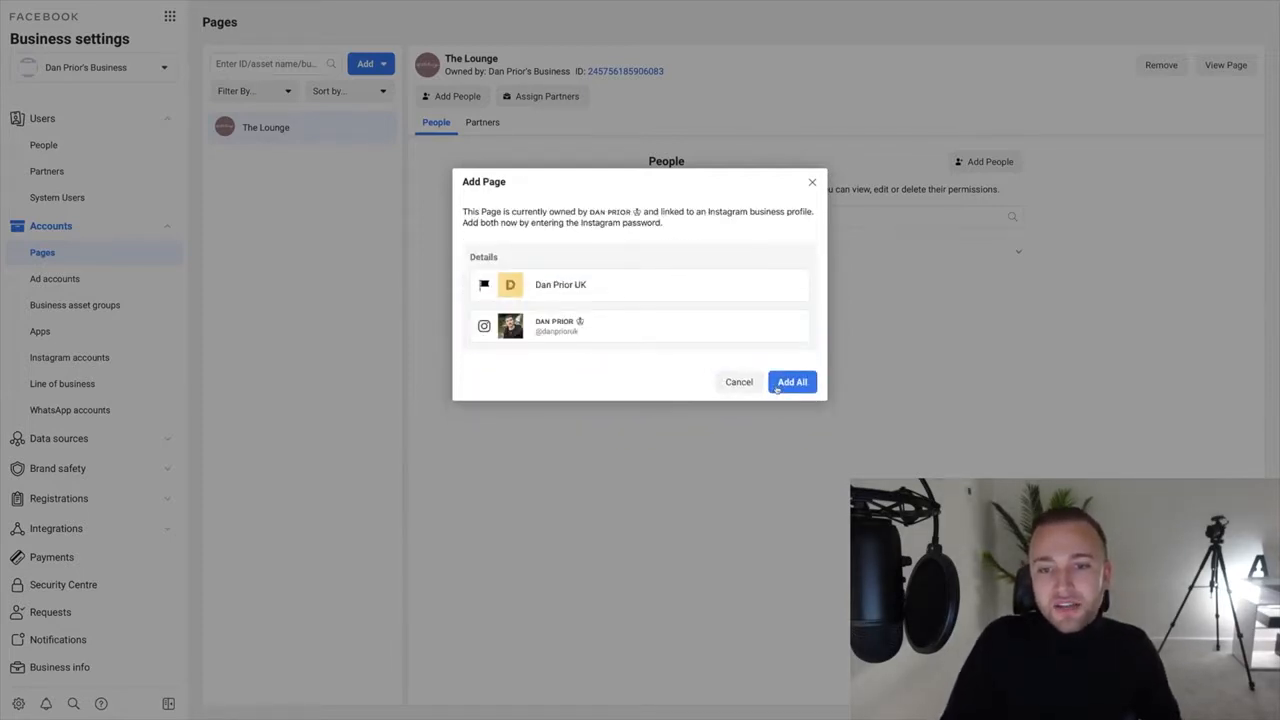
click(781, 388)
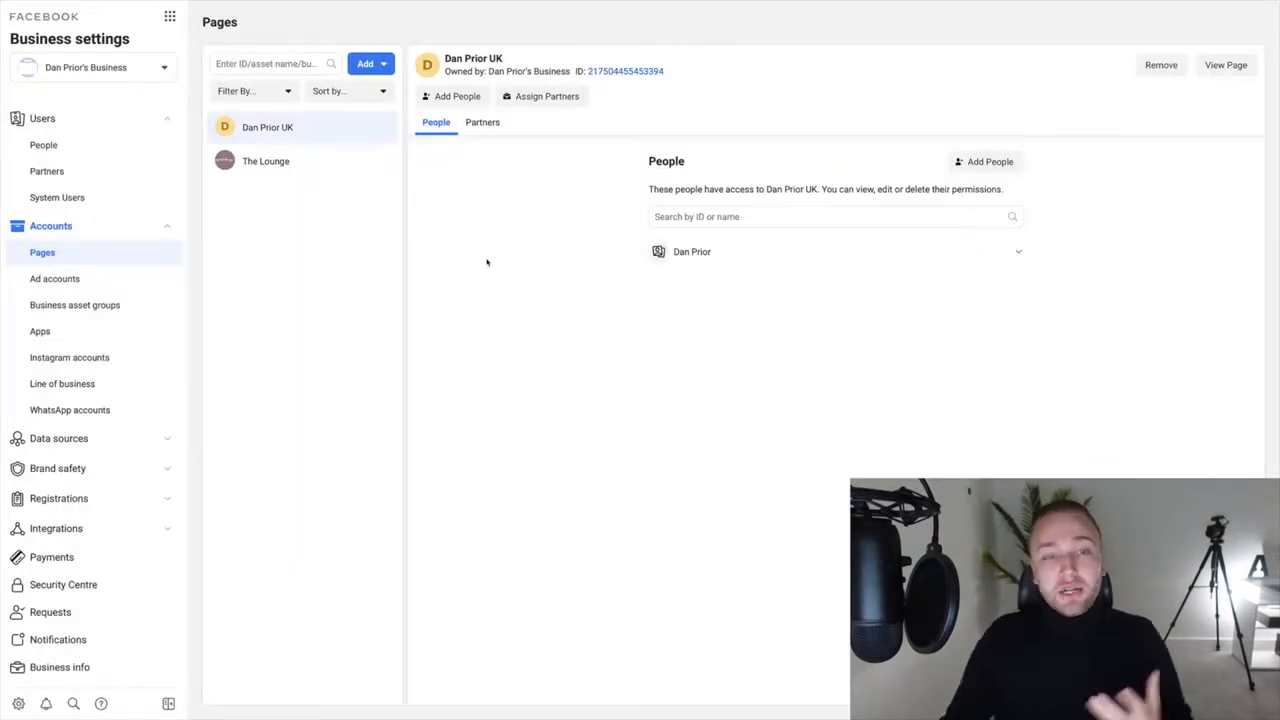
- View the form for creating a new Page in the Brand or Product category, and cancel it
click(379, 66)
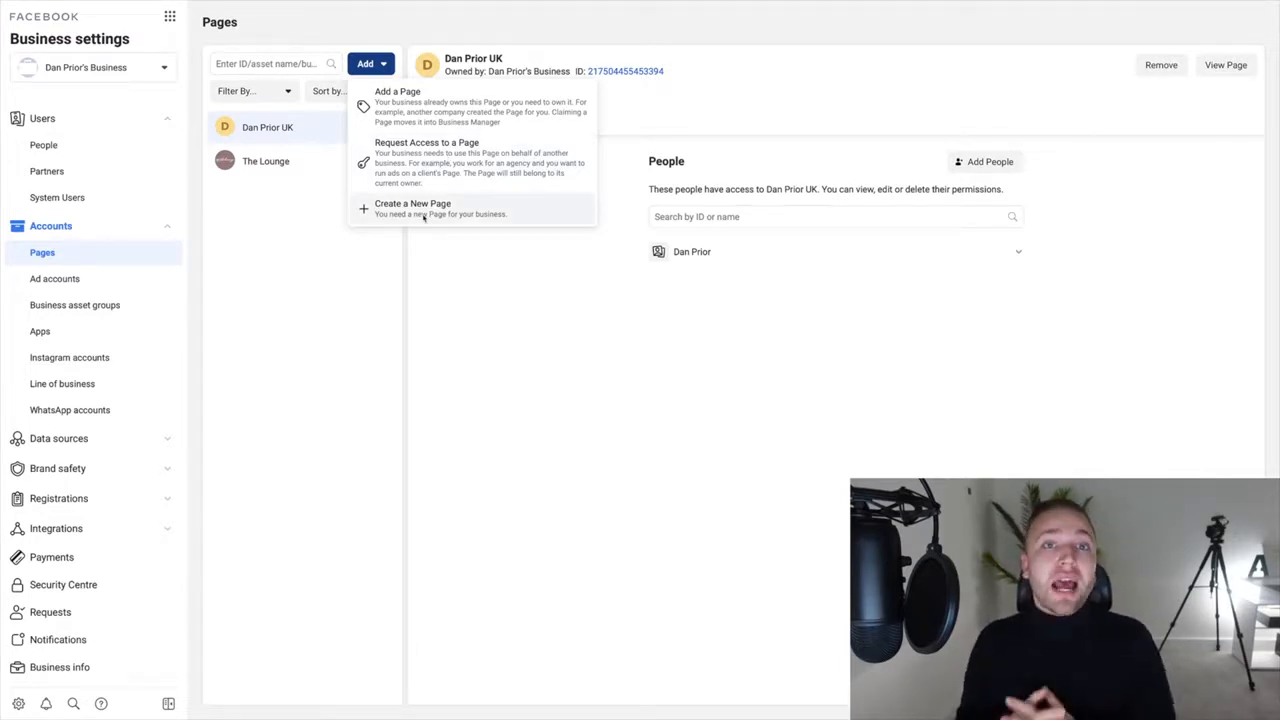
click(424, 216)
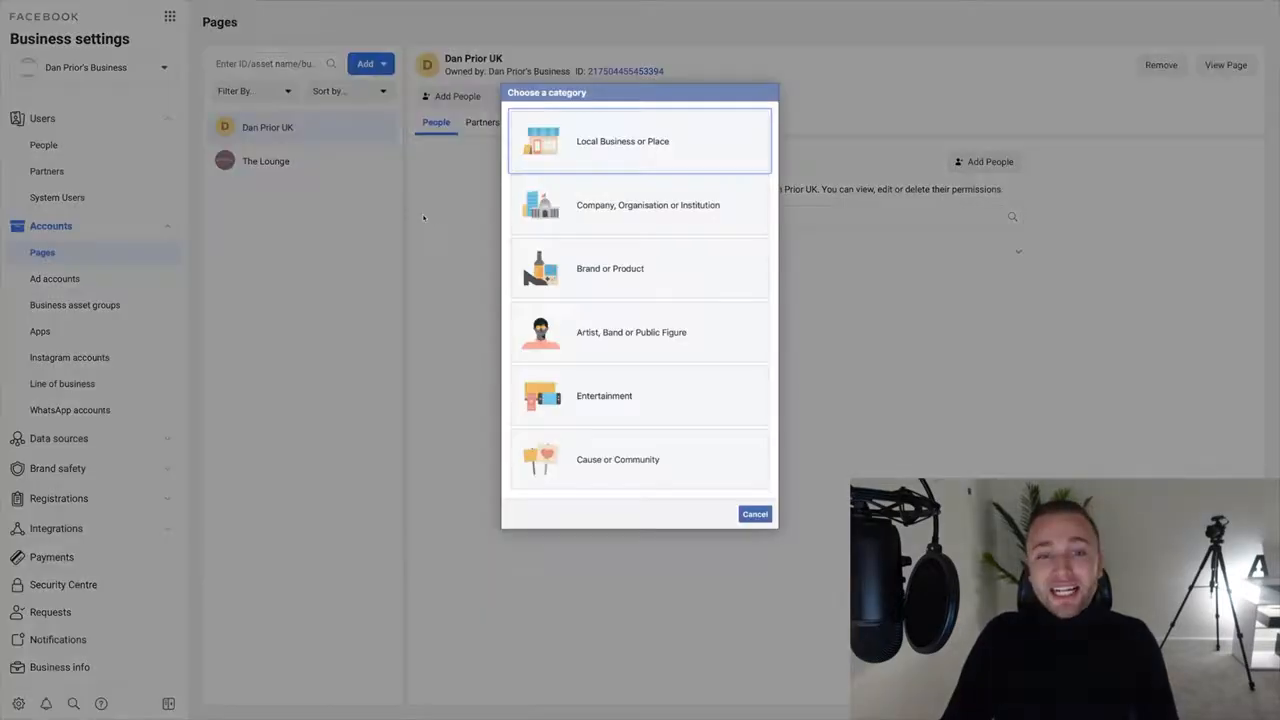
click(617, 266)
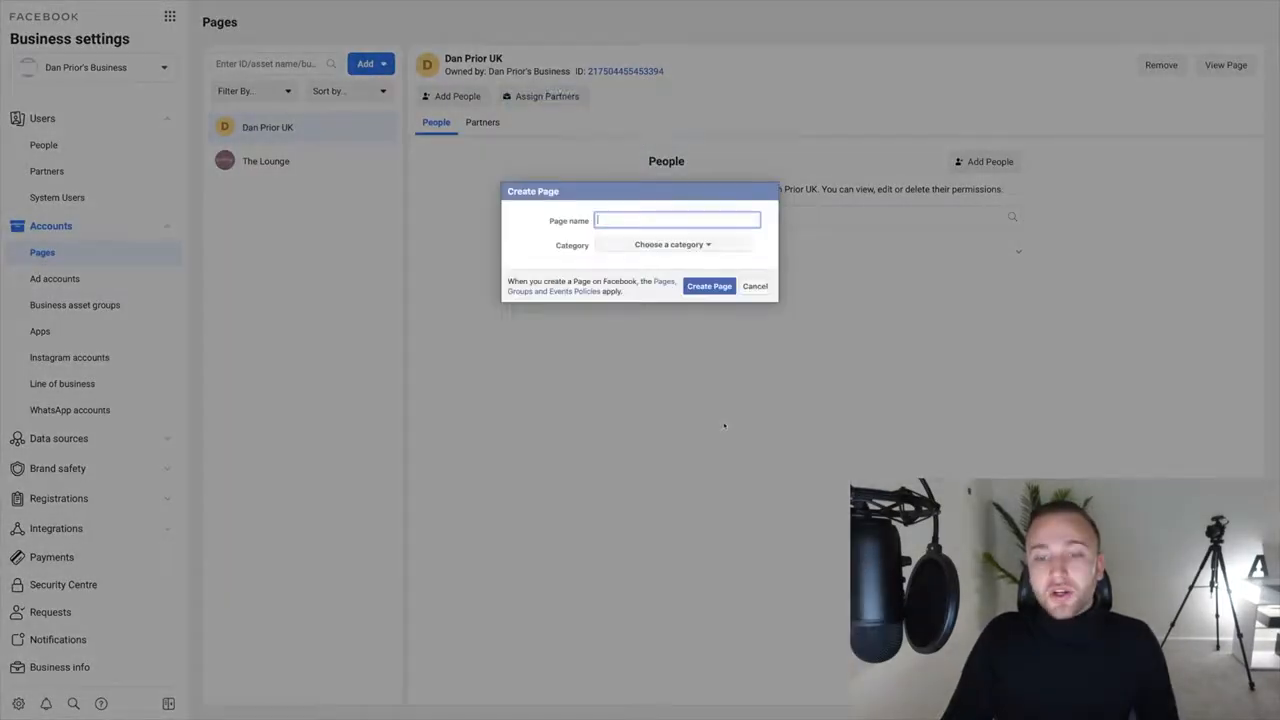
click(758, 288)
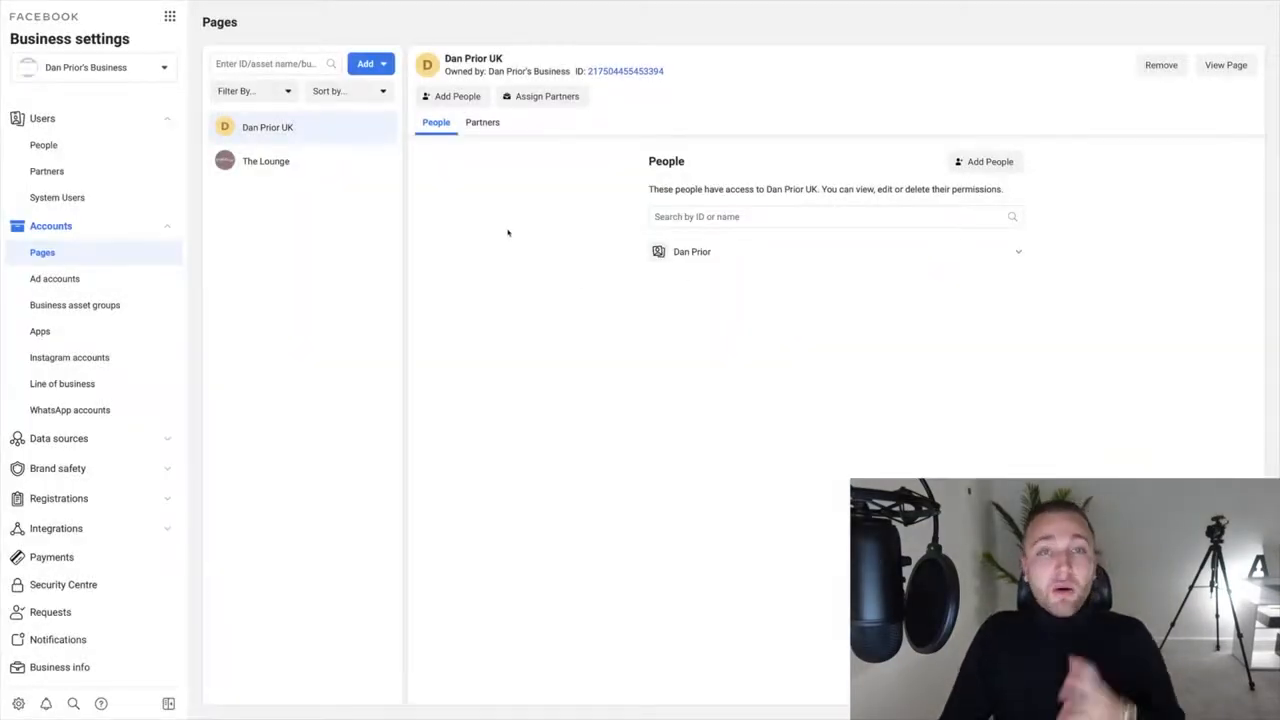
- Set up a new ad account with the owner's name, the Europe/London time zone and the currency GBP – British Pound Sterling
click(80, 279)
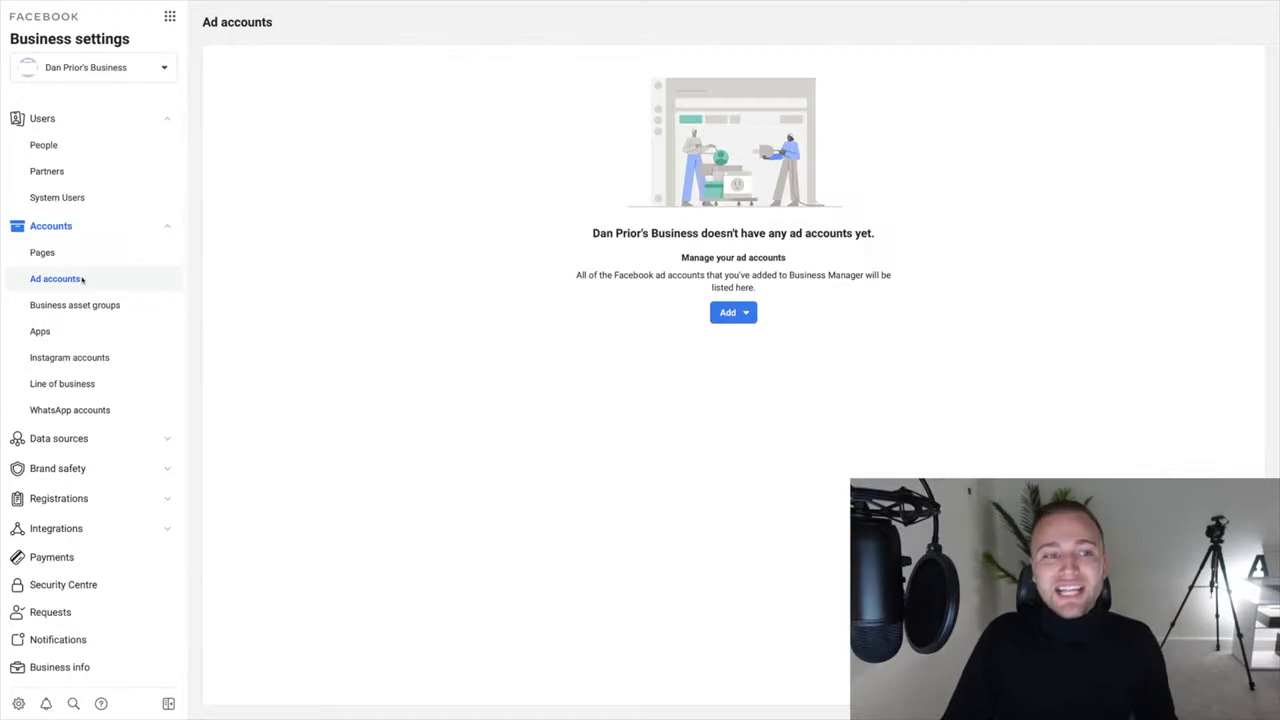
click(732, 314)
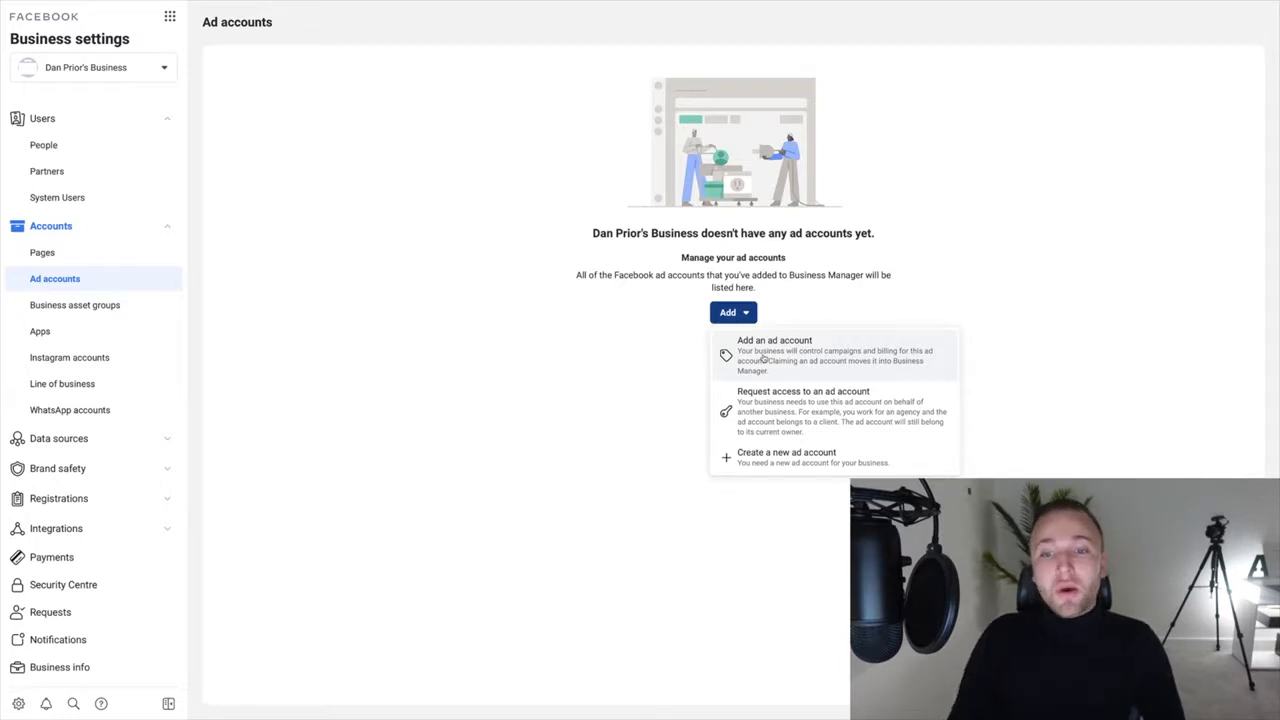
click(780, 453)
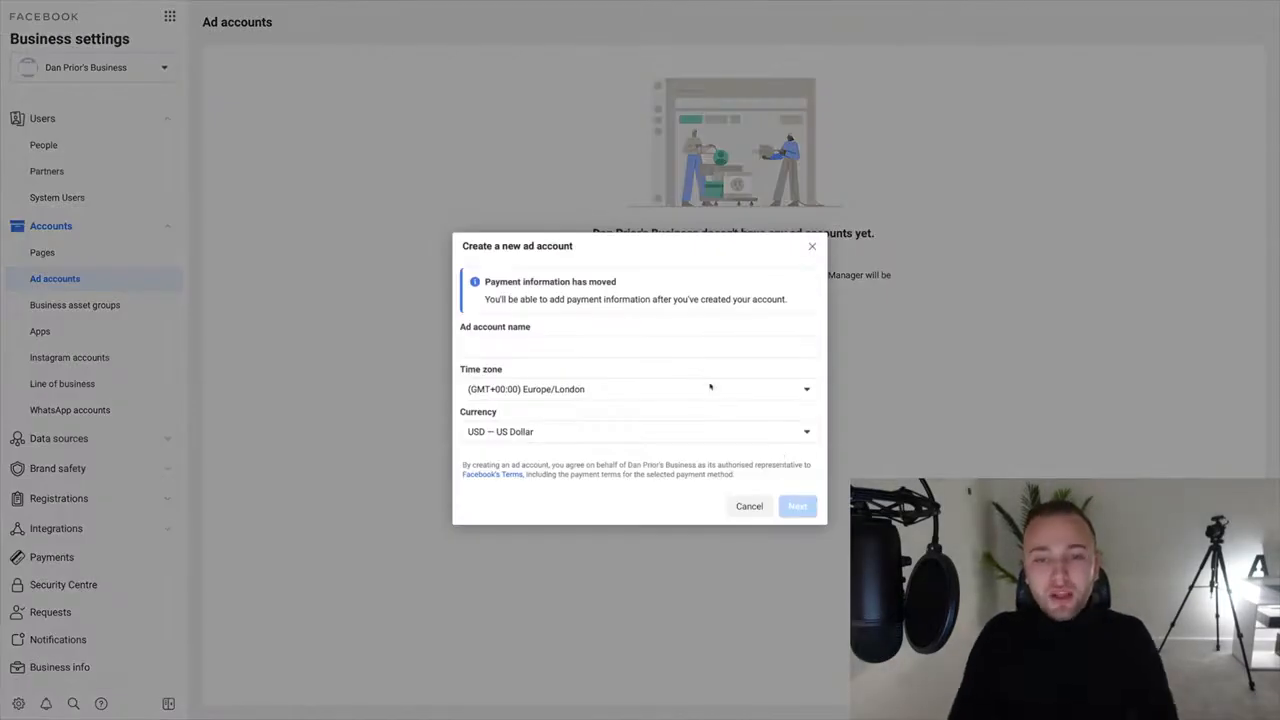
click(592, 391)
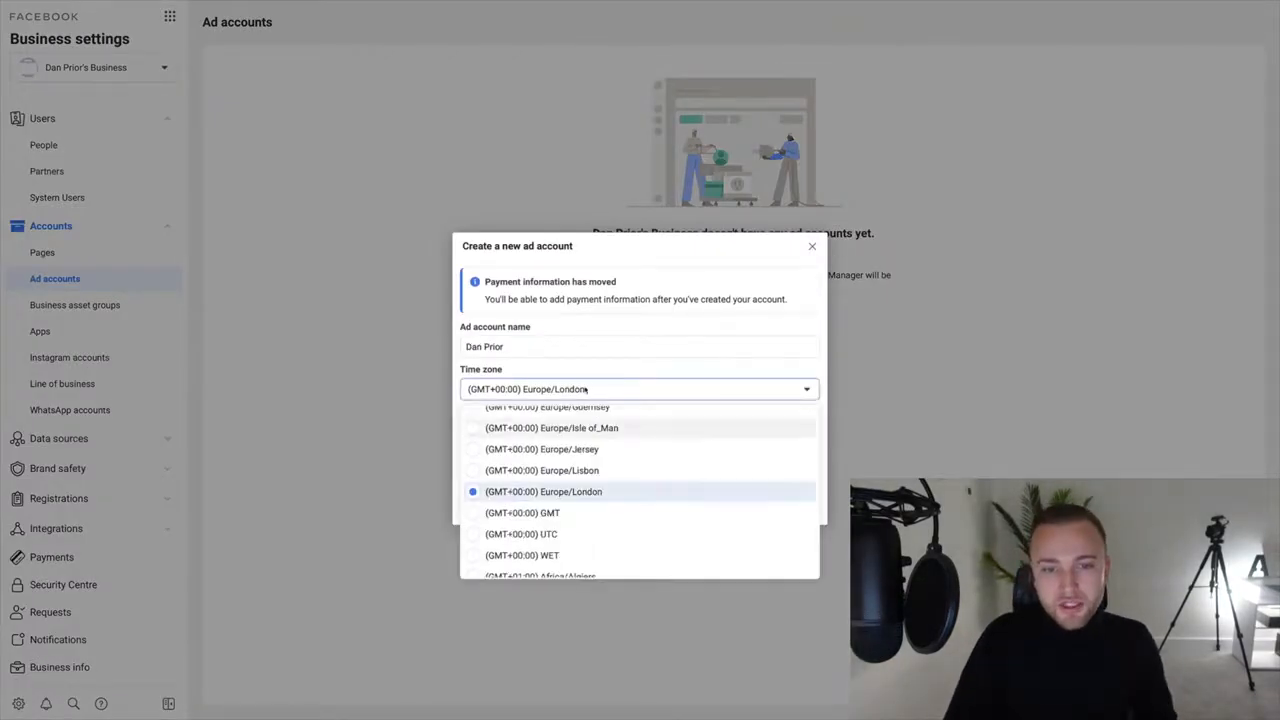
click(587, 389)
click(576, 431)
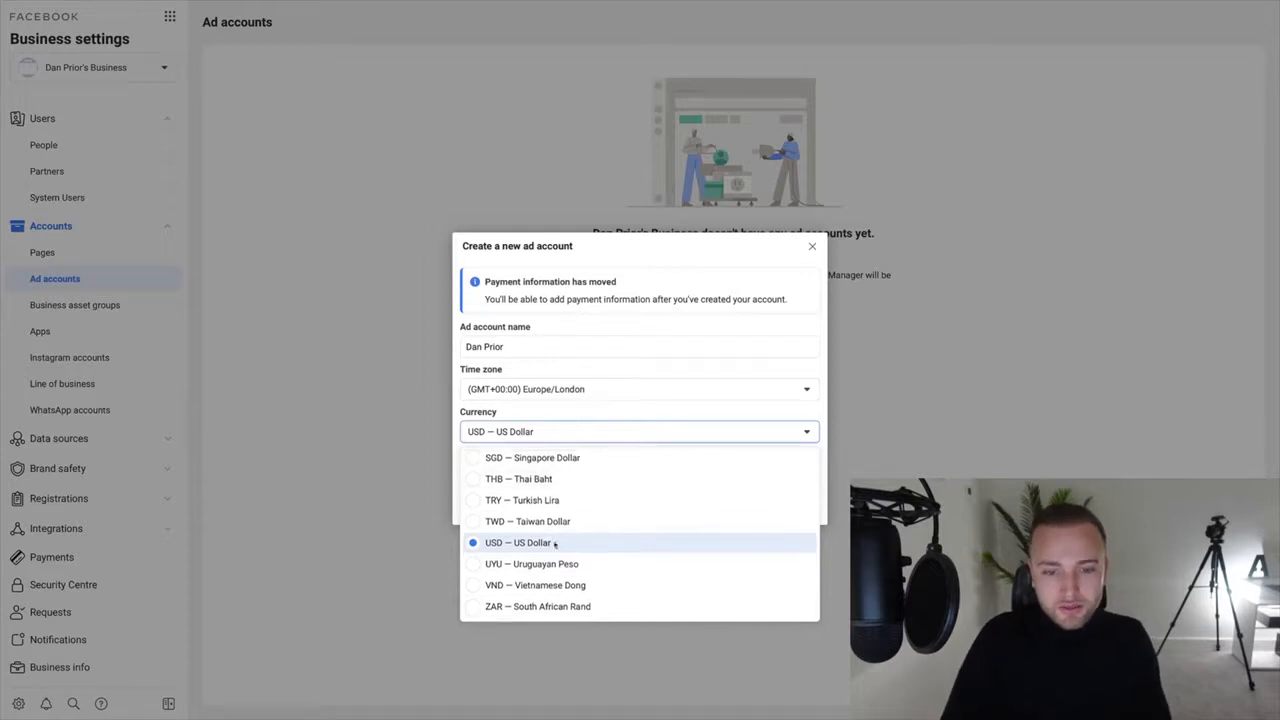
scroll(554, 542, up, 10)
scroll(554, 542, up, 2)
scroll(556, 546, down, 2)
click(548, 568)
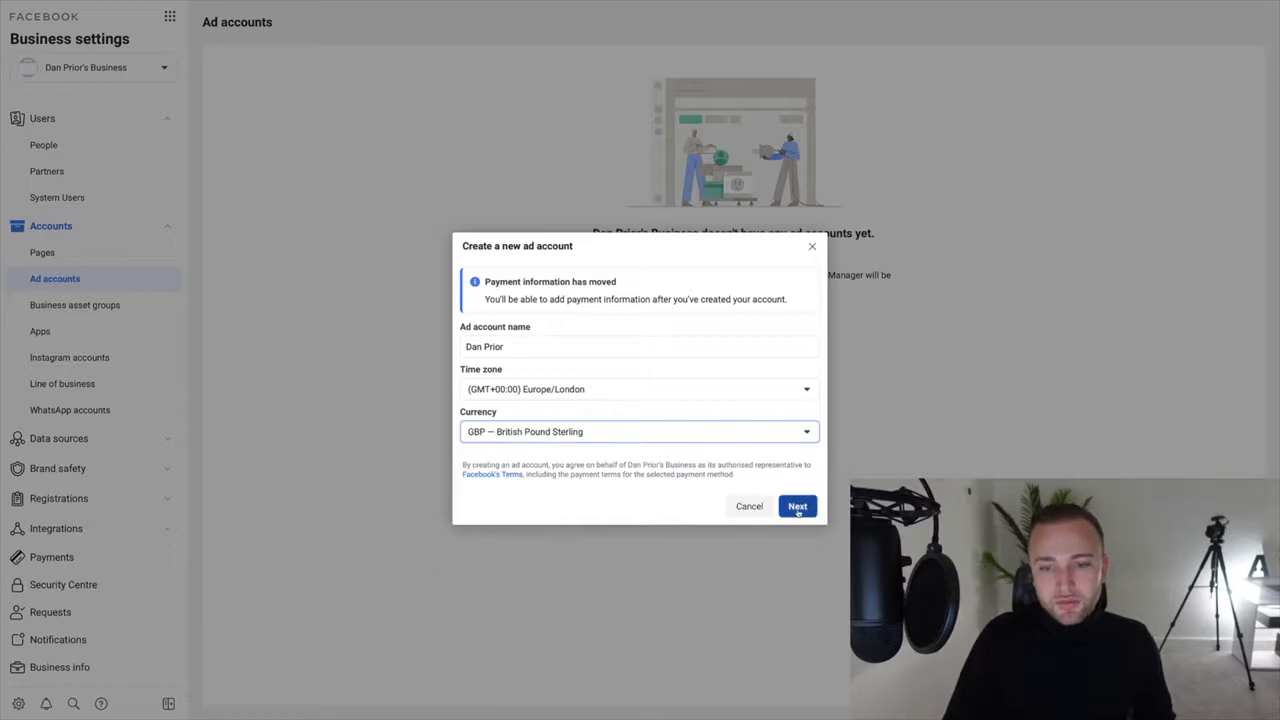
click(792, 507)
- Designate the ad account for use by My business and create it
click(590, 251)
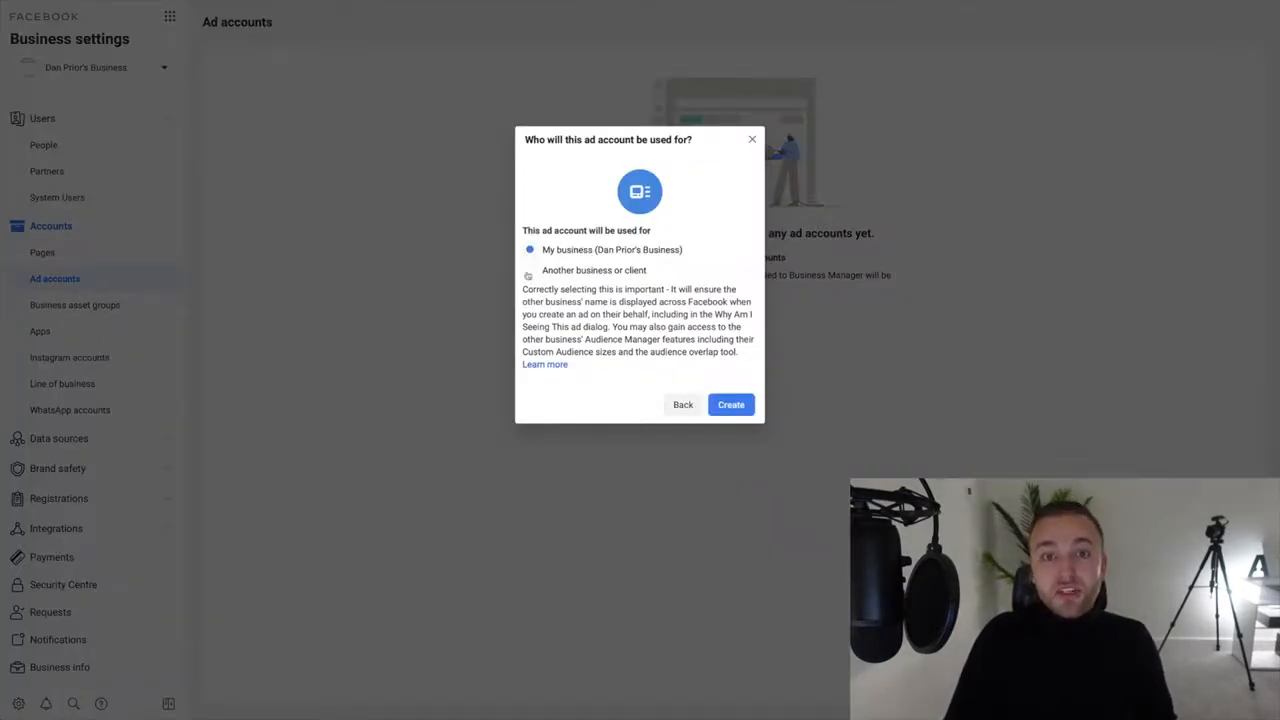
double_click(576, 250)
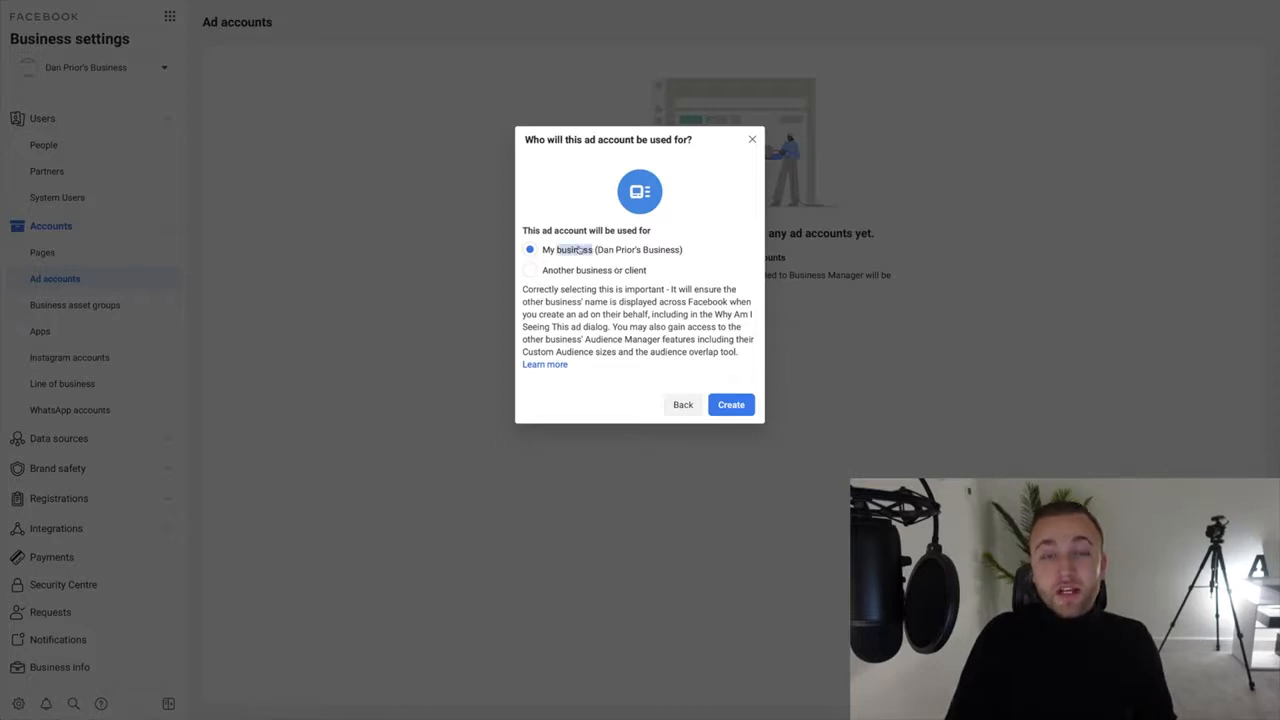
click(733, 405)
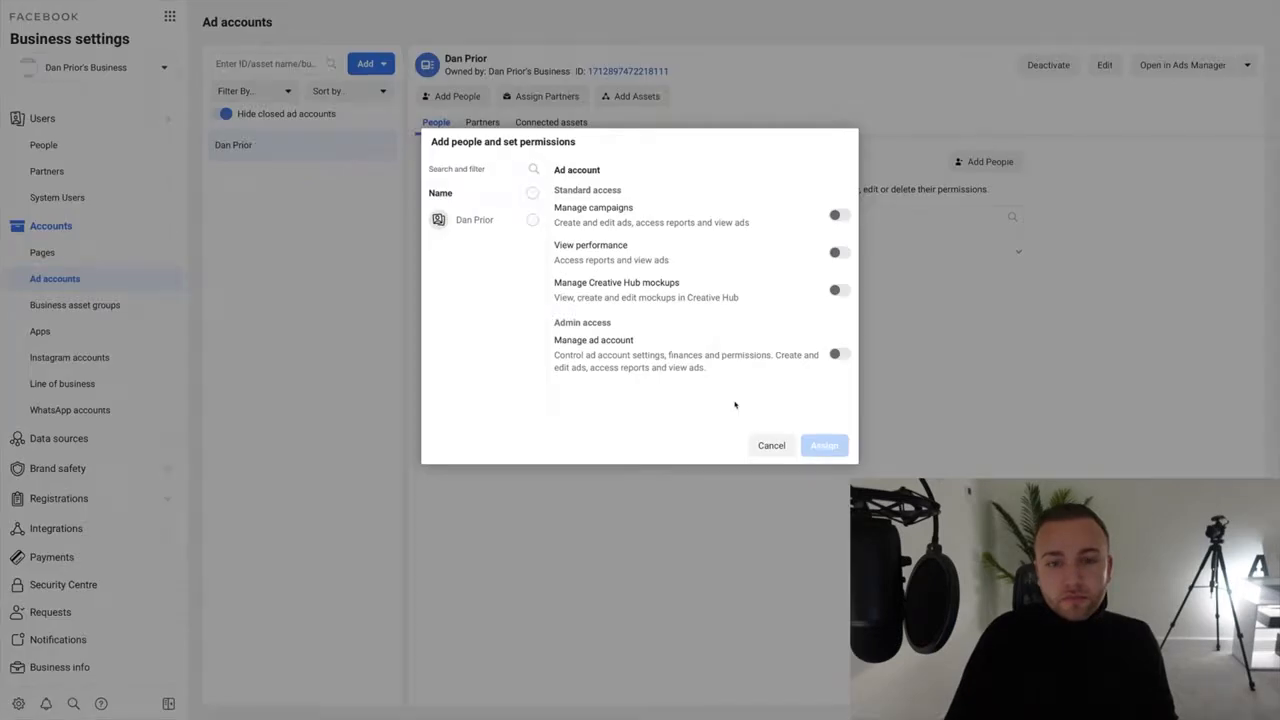
- Assign the owner to the new ad account with the admin permission Manage ad account
click(532, 219)
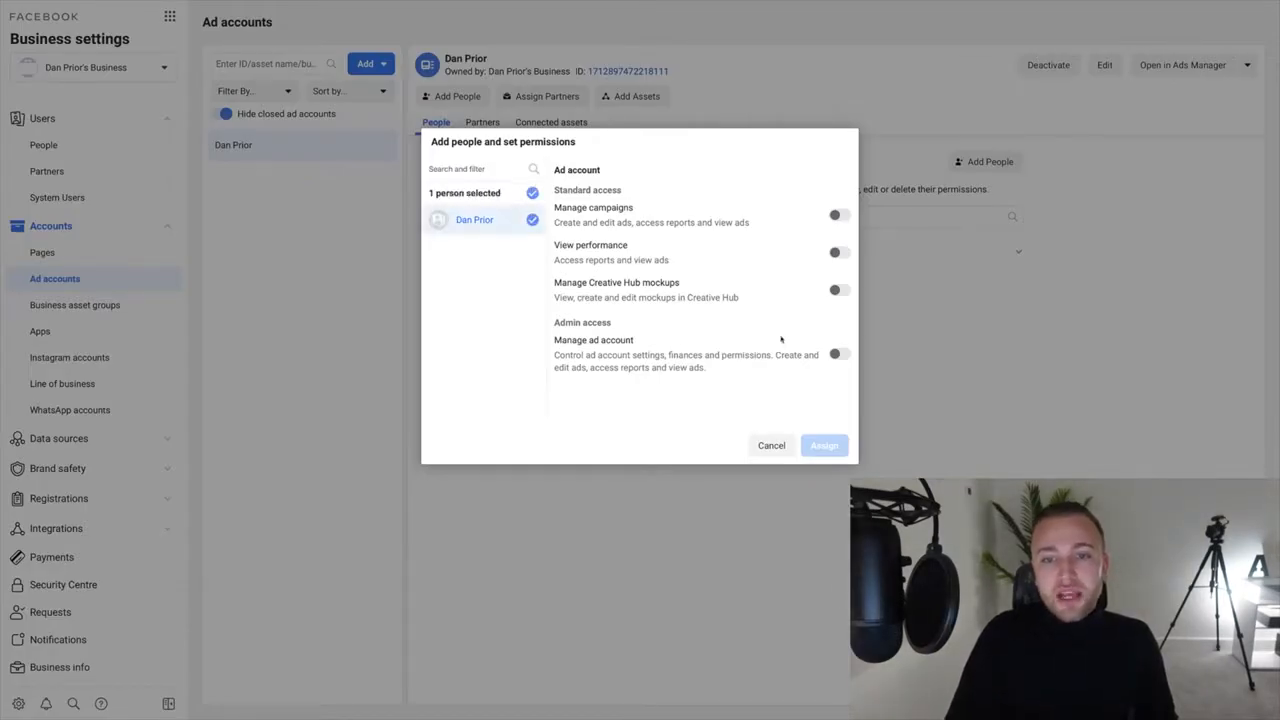
click(838, 355)
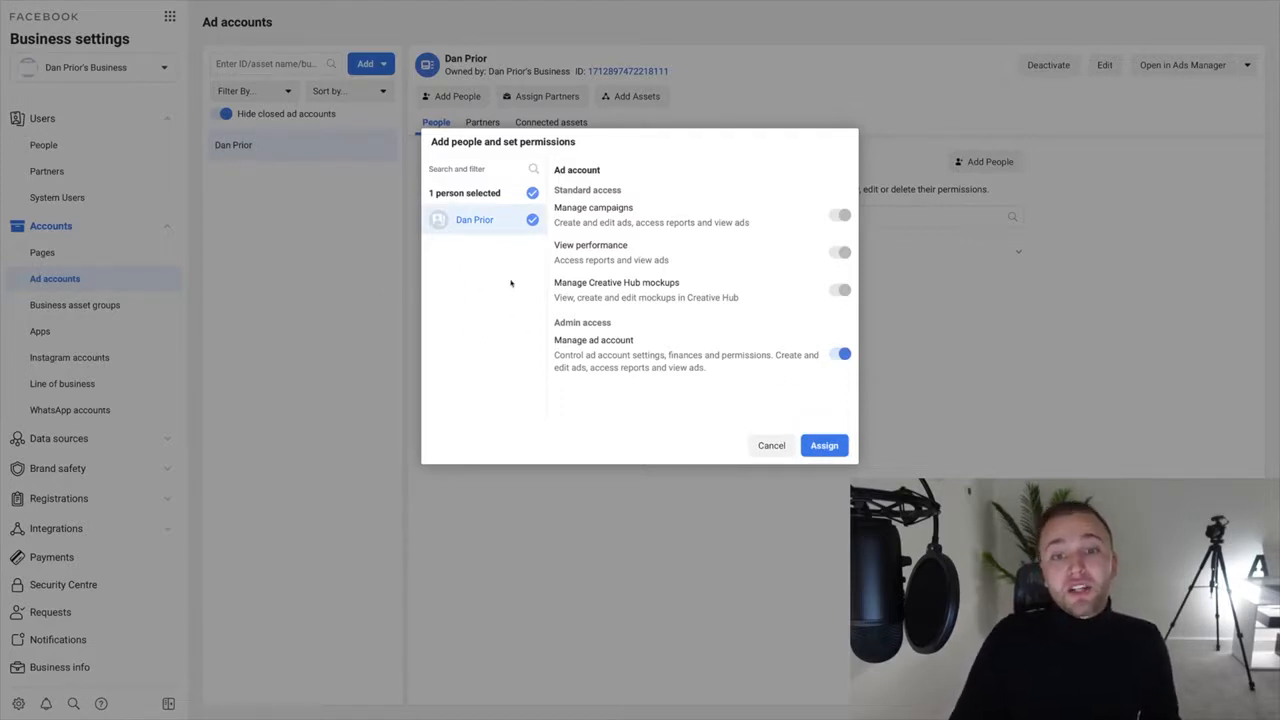
click(838, 447)
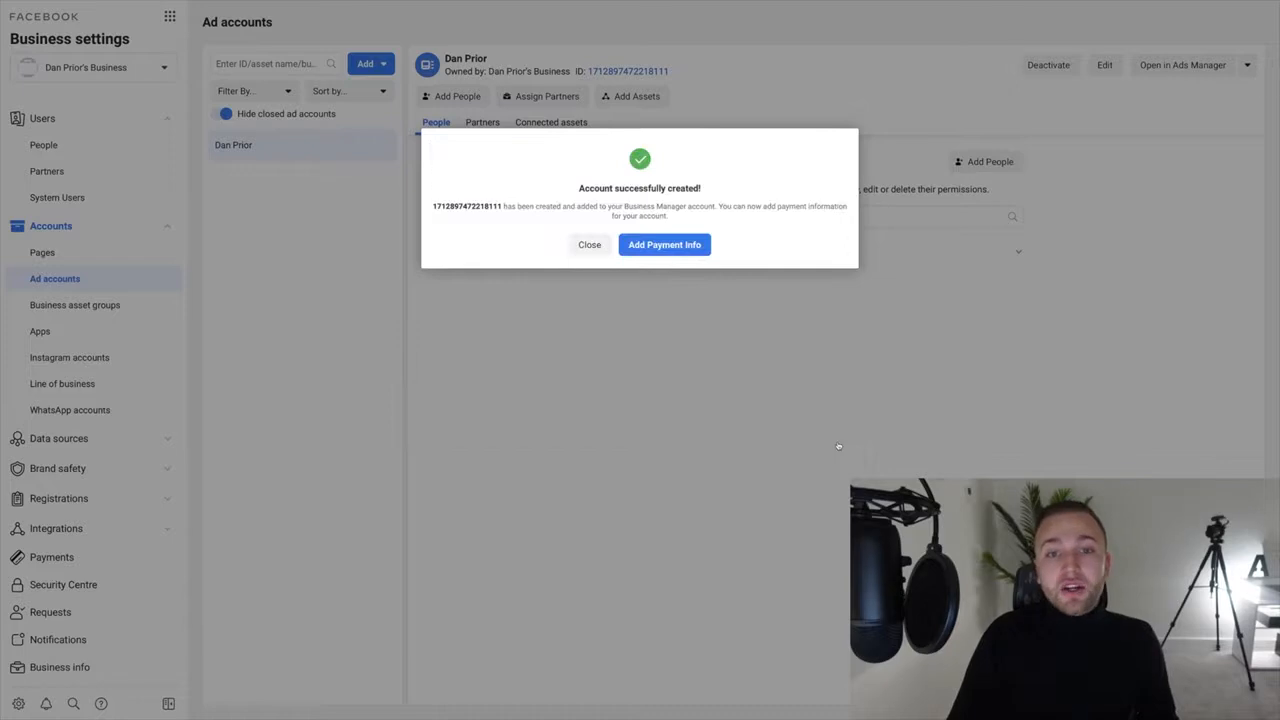
- Start adding payment information to the new ad account, continuing with Debit or credit card as the payment method
click(664, 246)
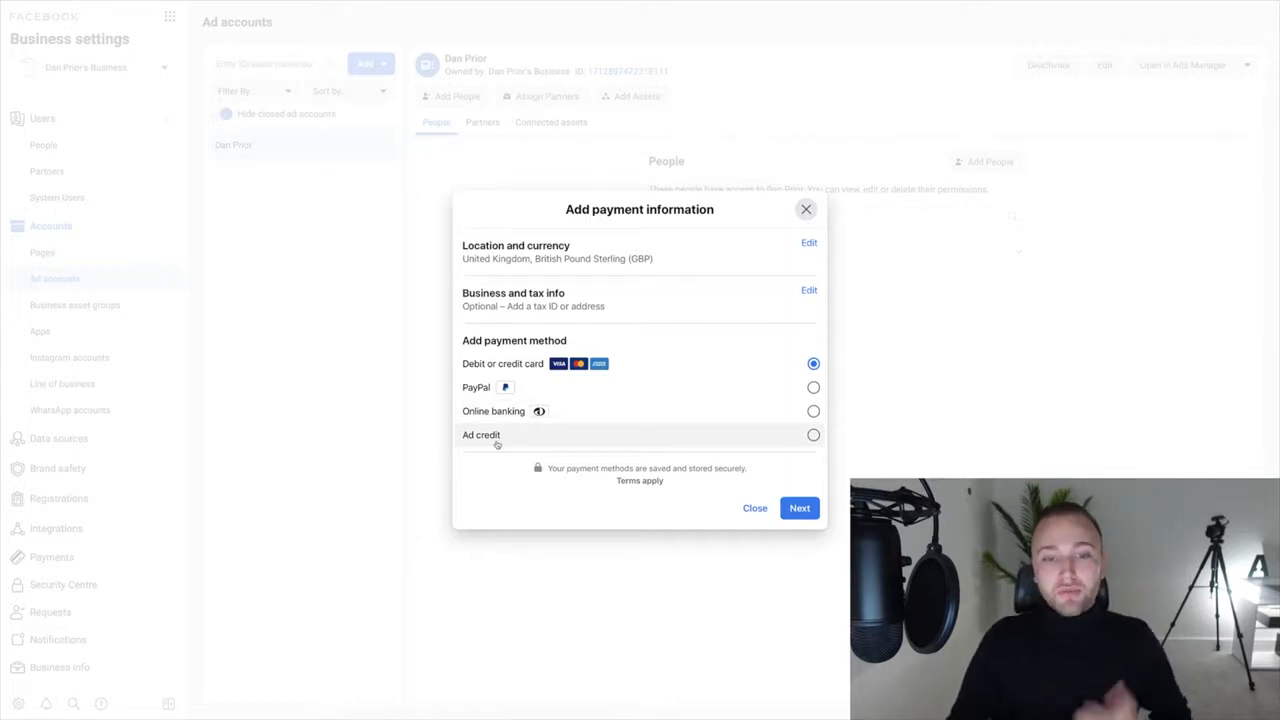
click(806, 510)
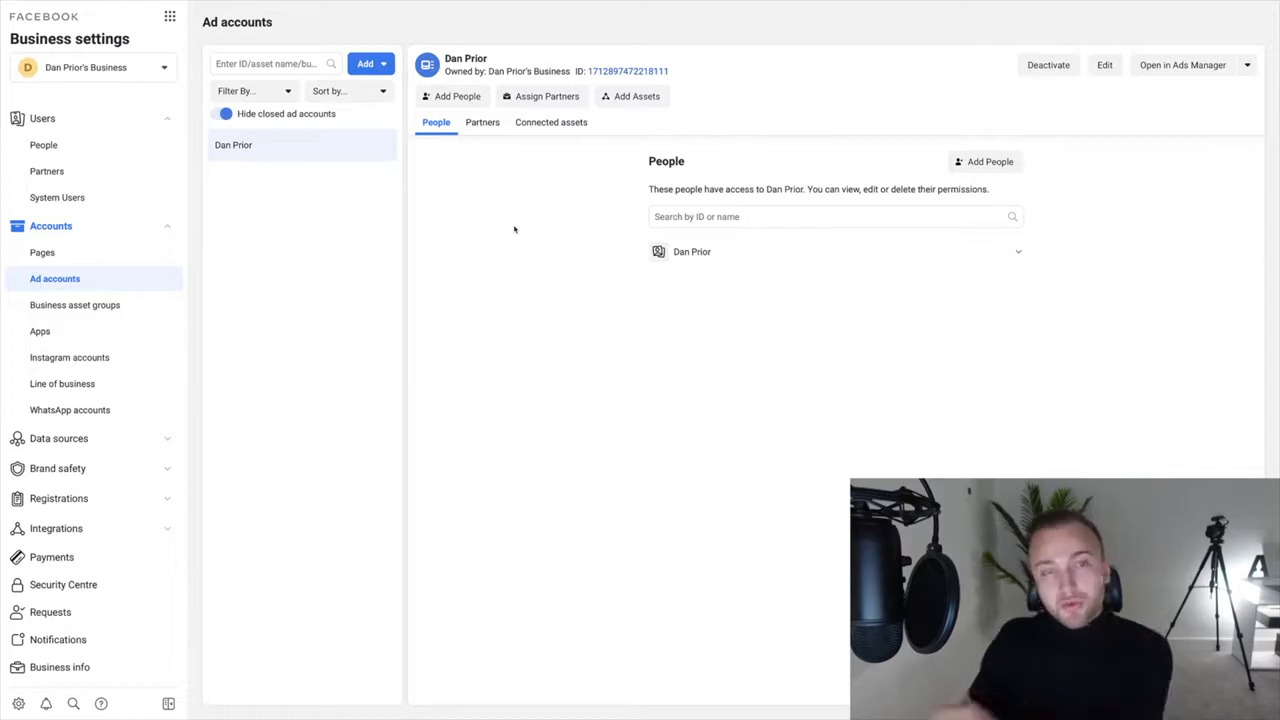
- View the editable business name and Primary Page in the Business info settings, and cancel without changing them
click(46, 665)
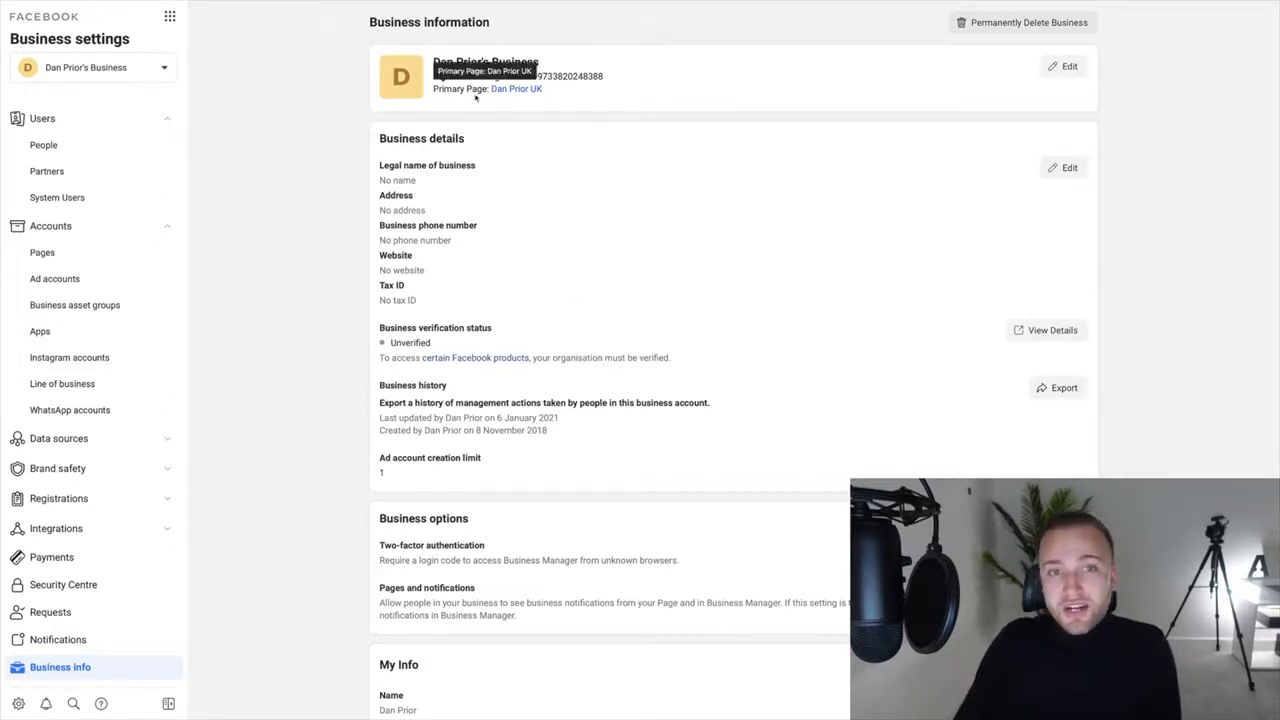
click(1066, 66)
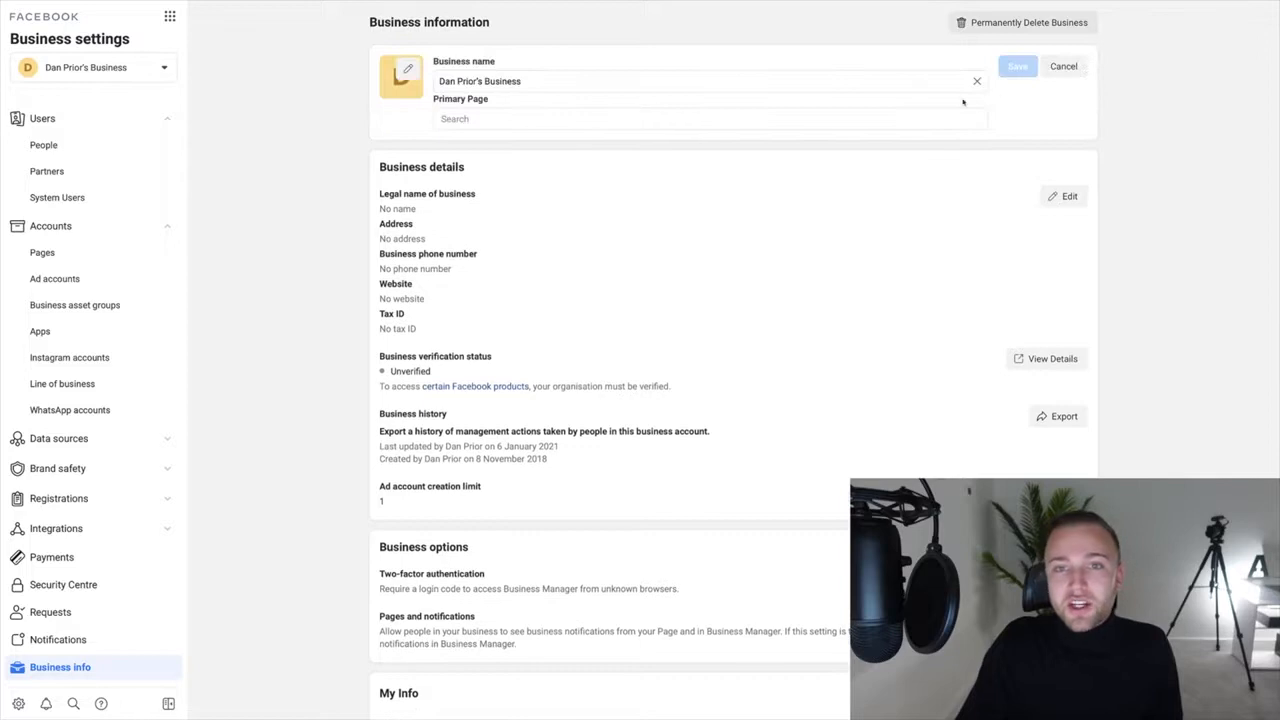
click(480, 118)
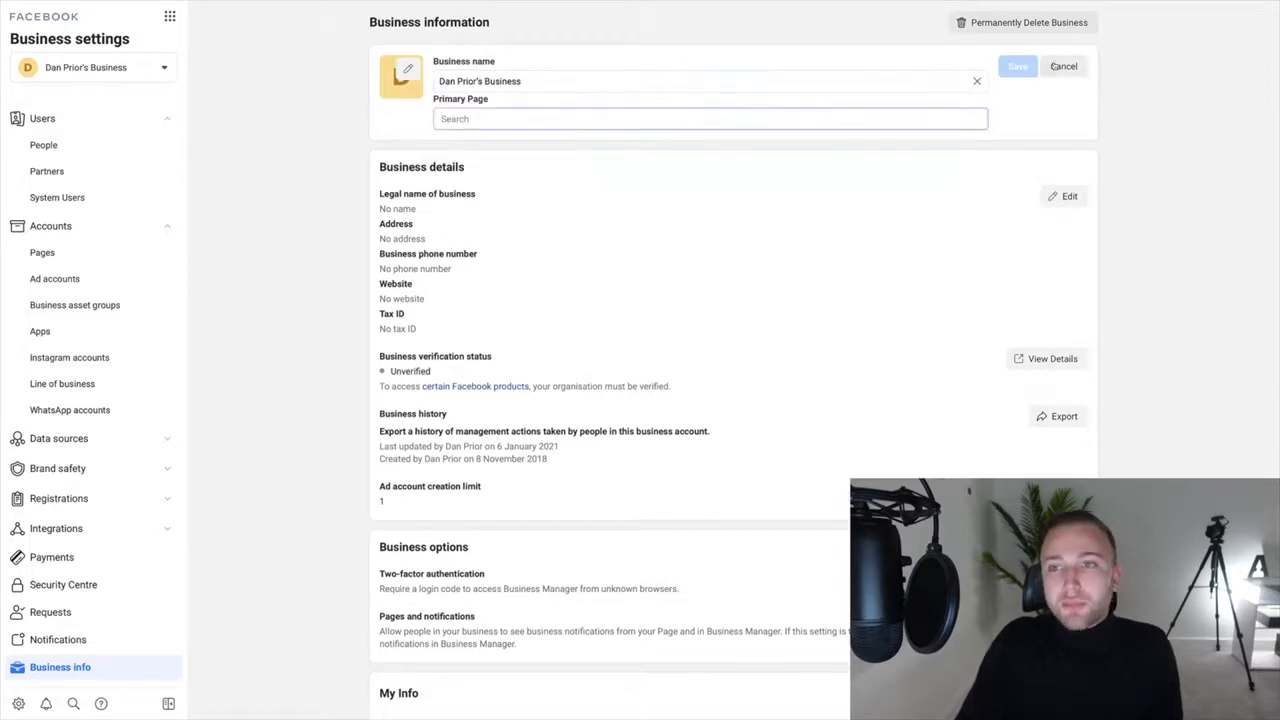
click(1055, 66)
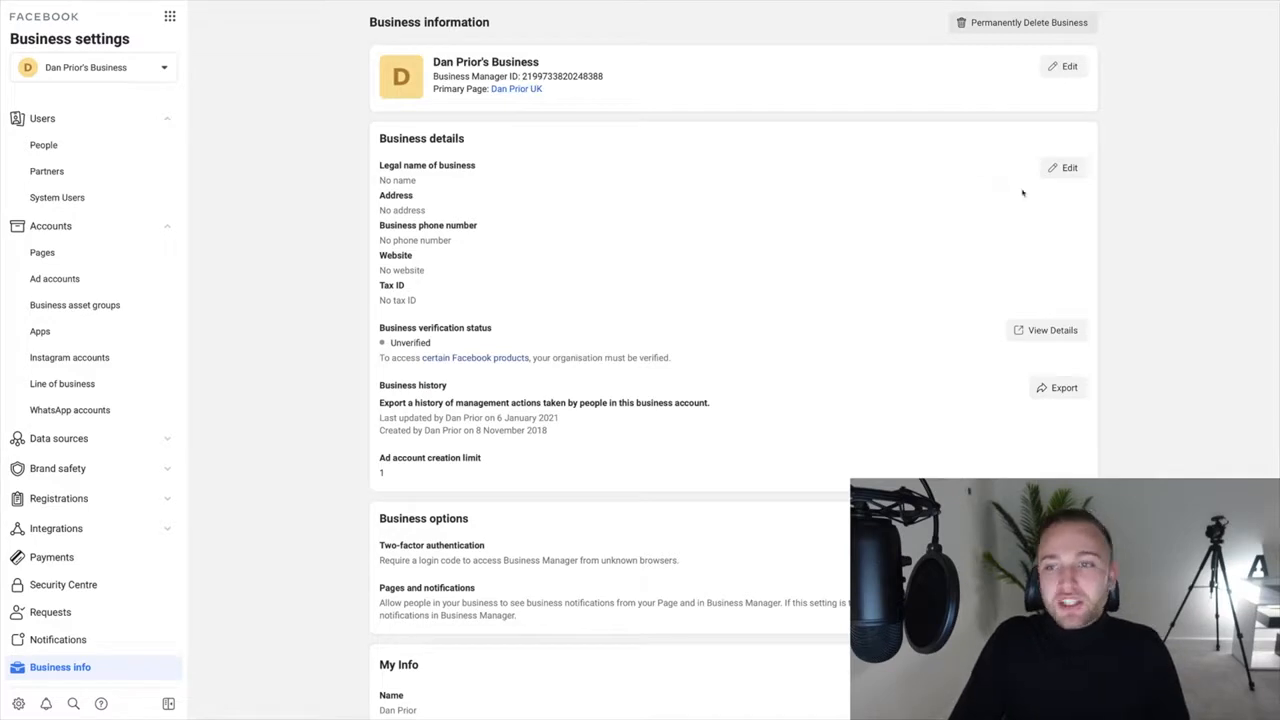
- View the form for editing the business details, close it, and look through the Business options and My Info sections
click(1065, 168)
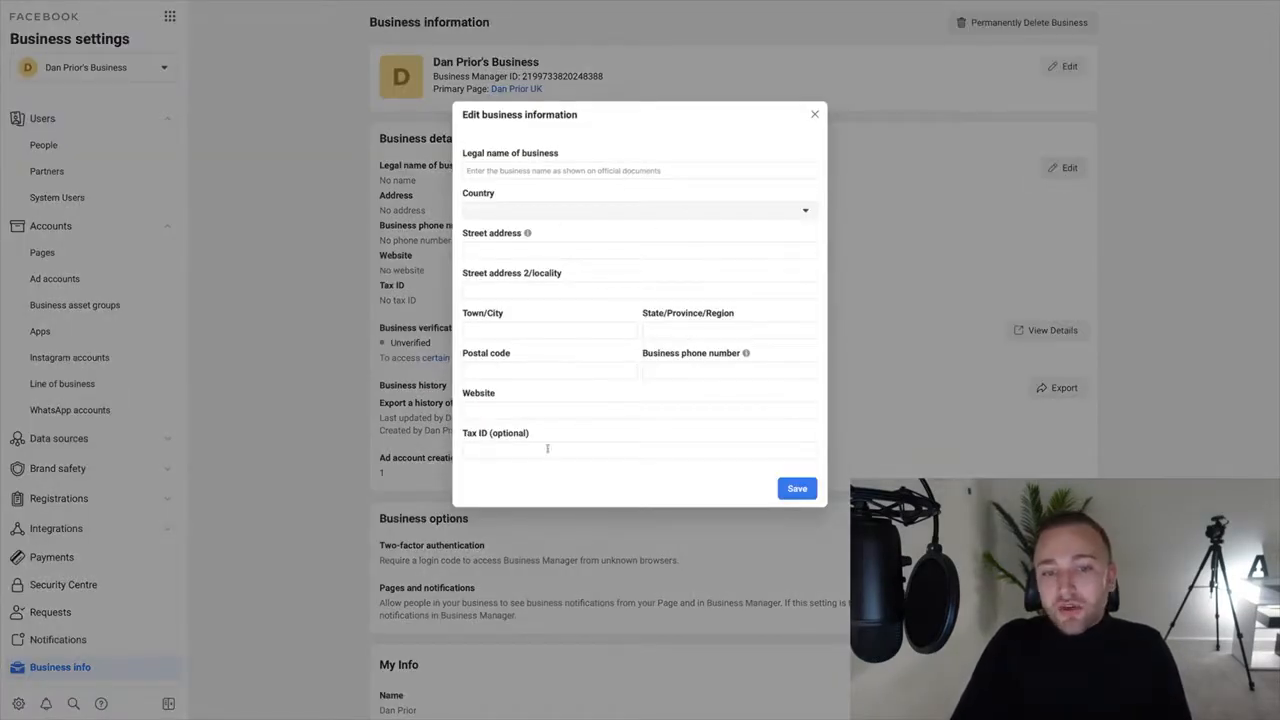
click(814, 115)
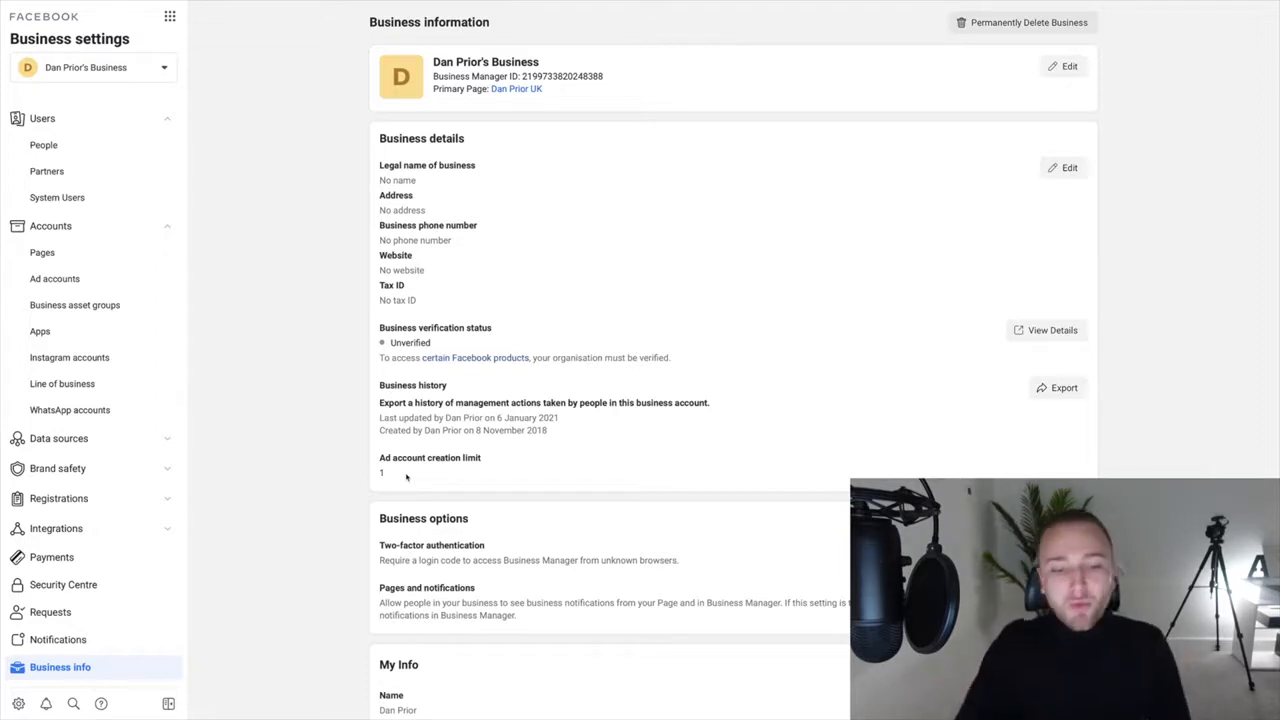
scroll(406, 477, down, 3)
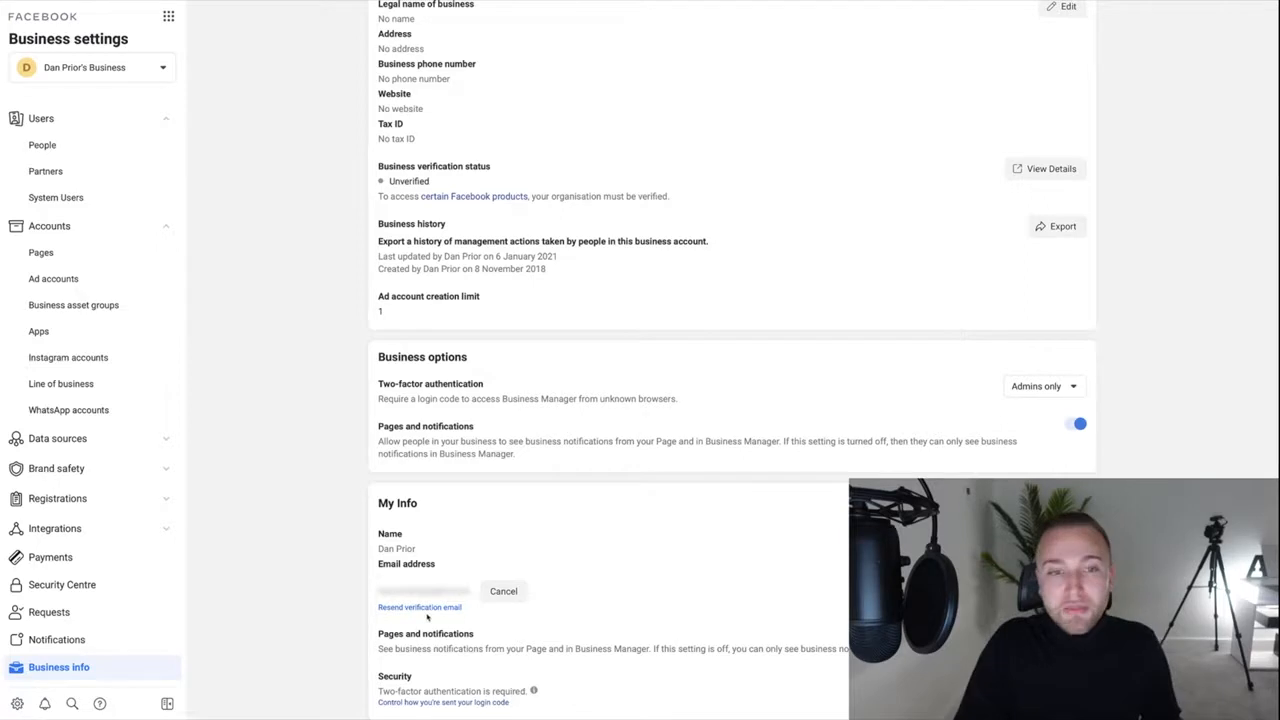
scroll(427, 617, up, 3)
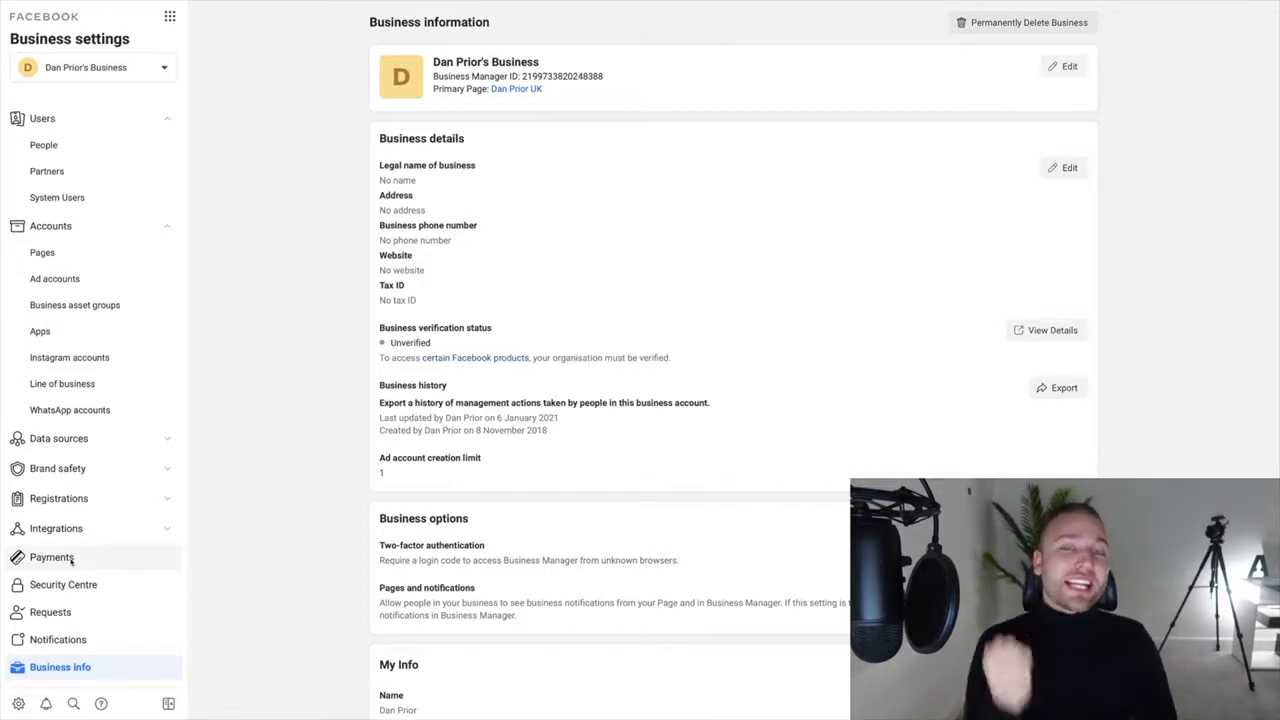
- Switch to Ads Manager, check which ad account is selected, and look through the Ad sets, Ads and Campaigns views
click(170, 17)
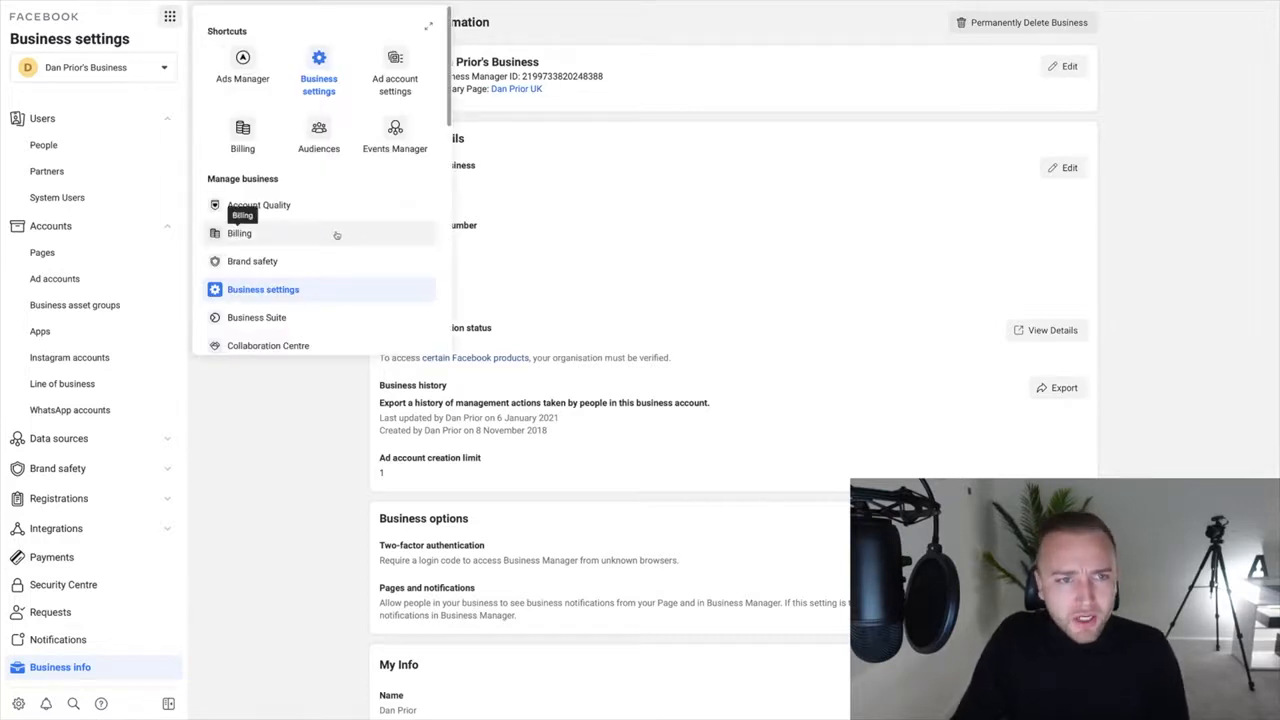
click(246, 74)
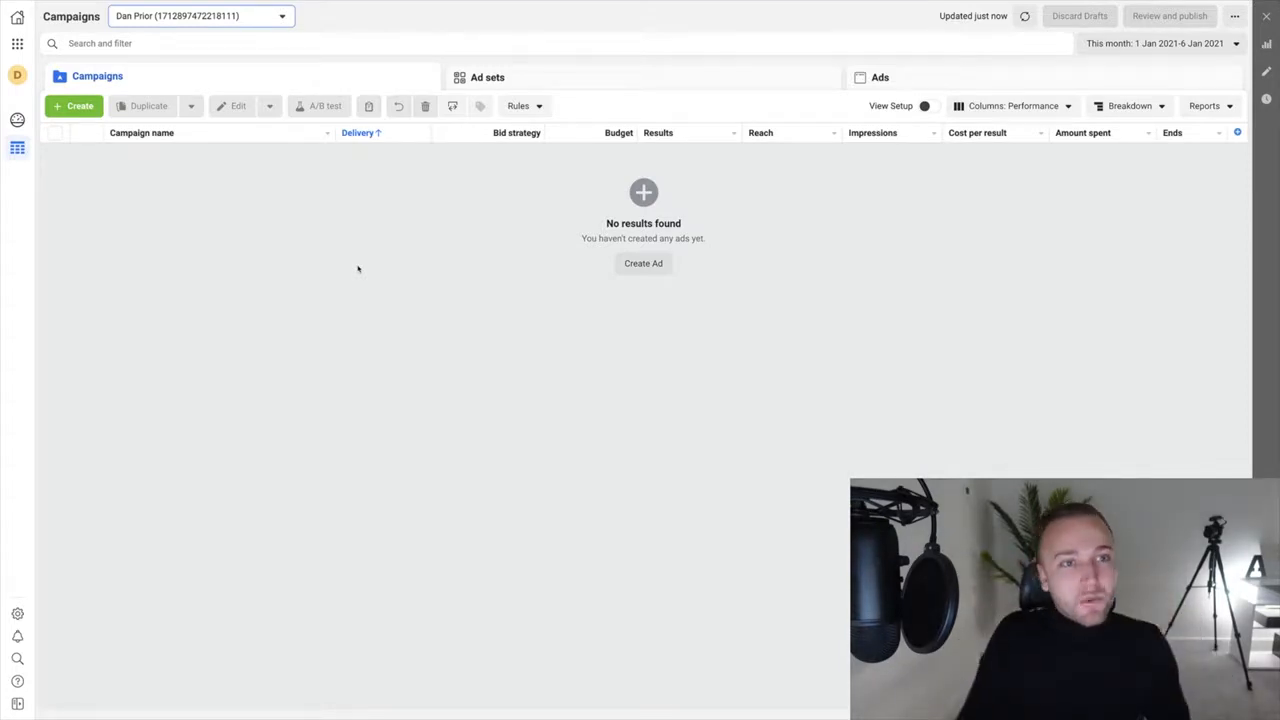
click(277, 17)
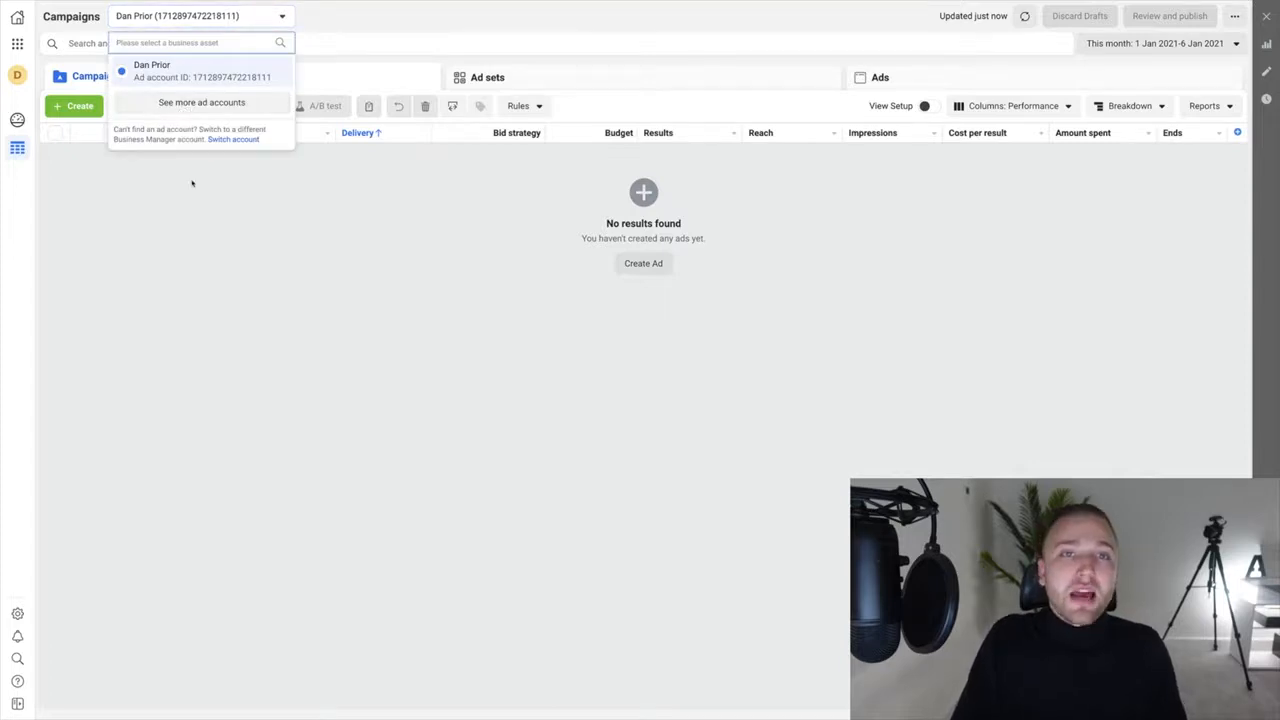
click(228, 27)
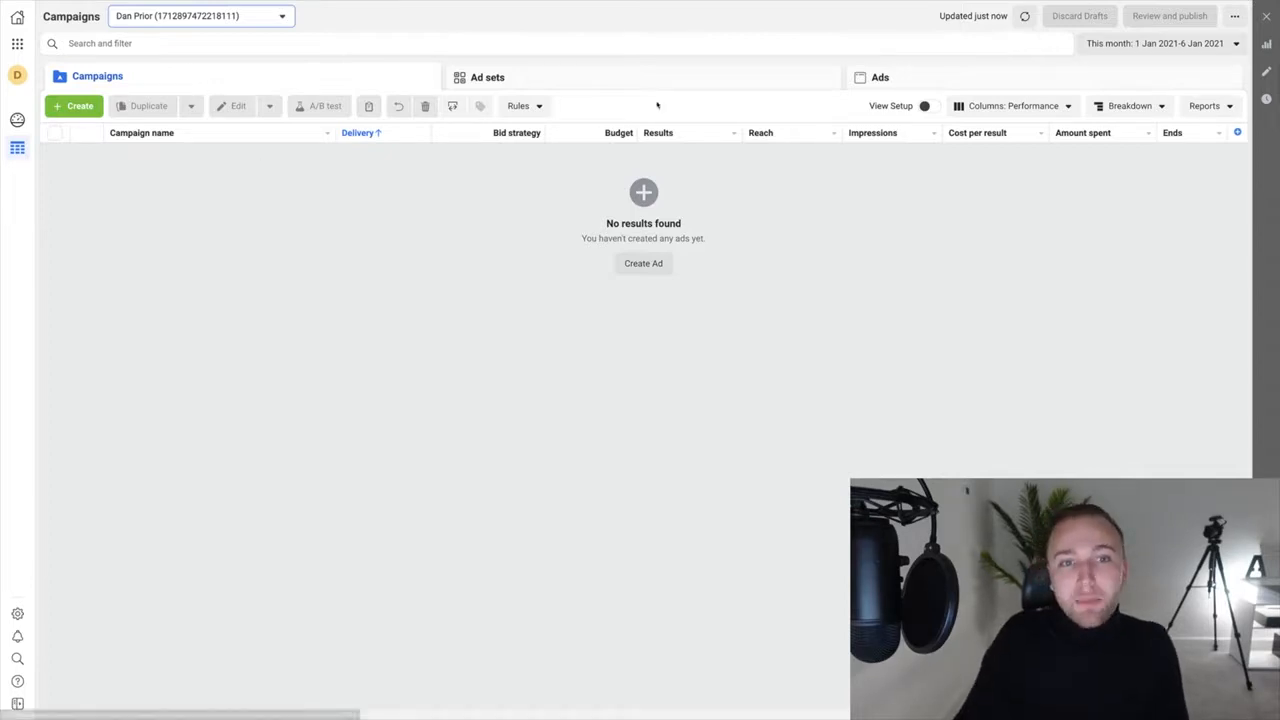
click(617, 84)
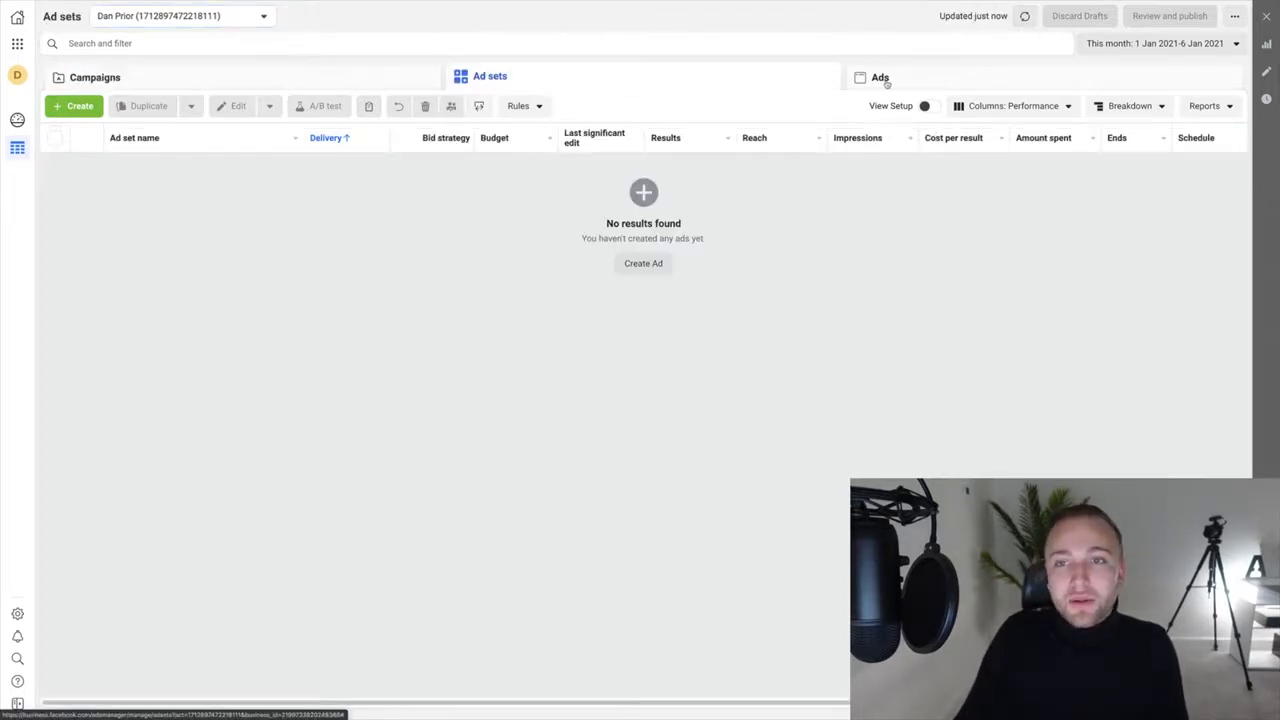
click(885, 83)
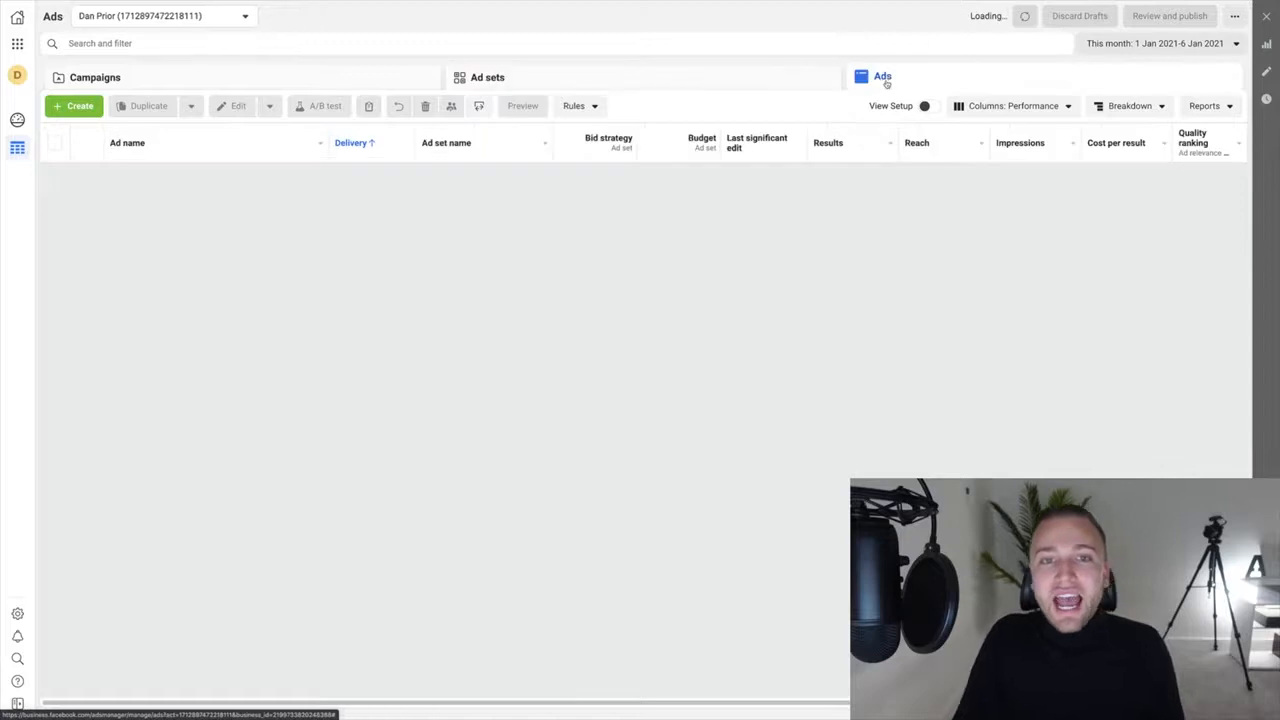
click(395, 70)
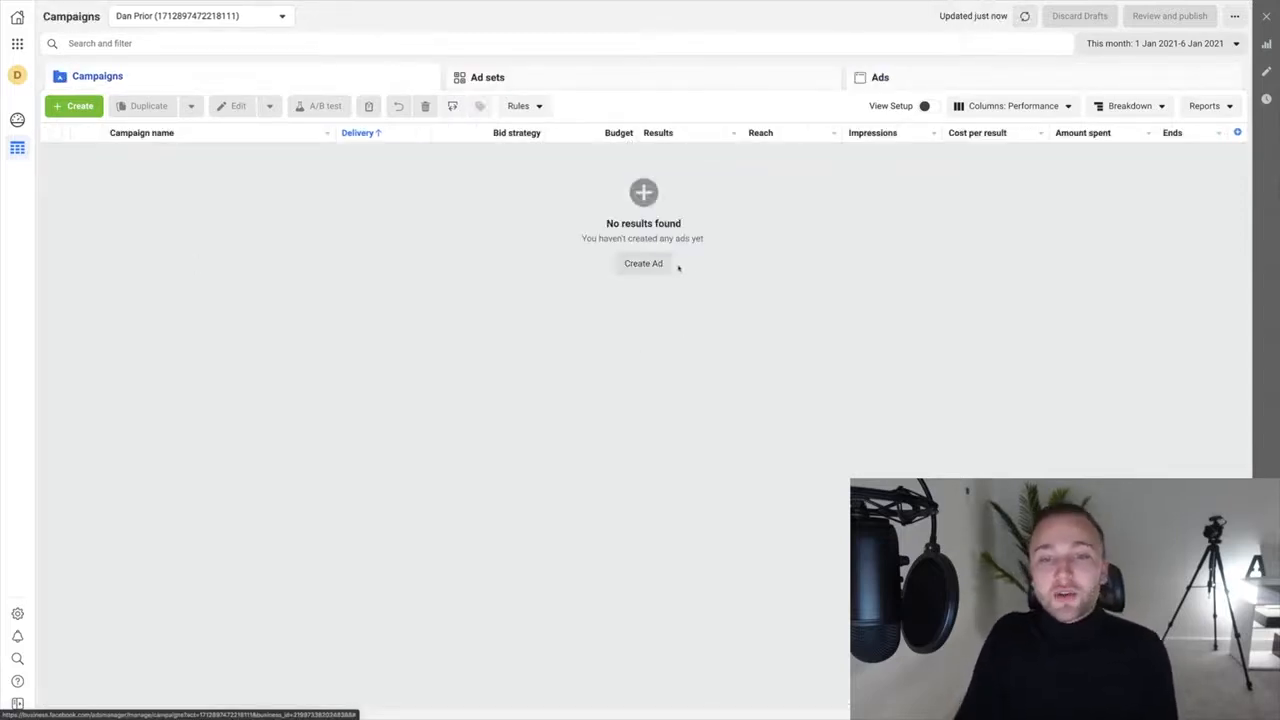
- View the campaign objectives offered for a new campaign at a larger page zoom, and close without creating one
click(99, 112)
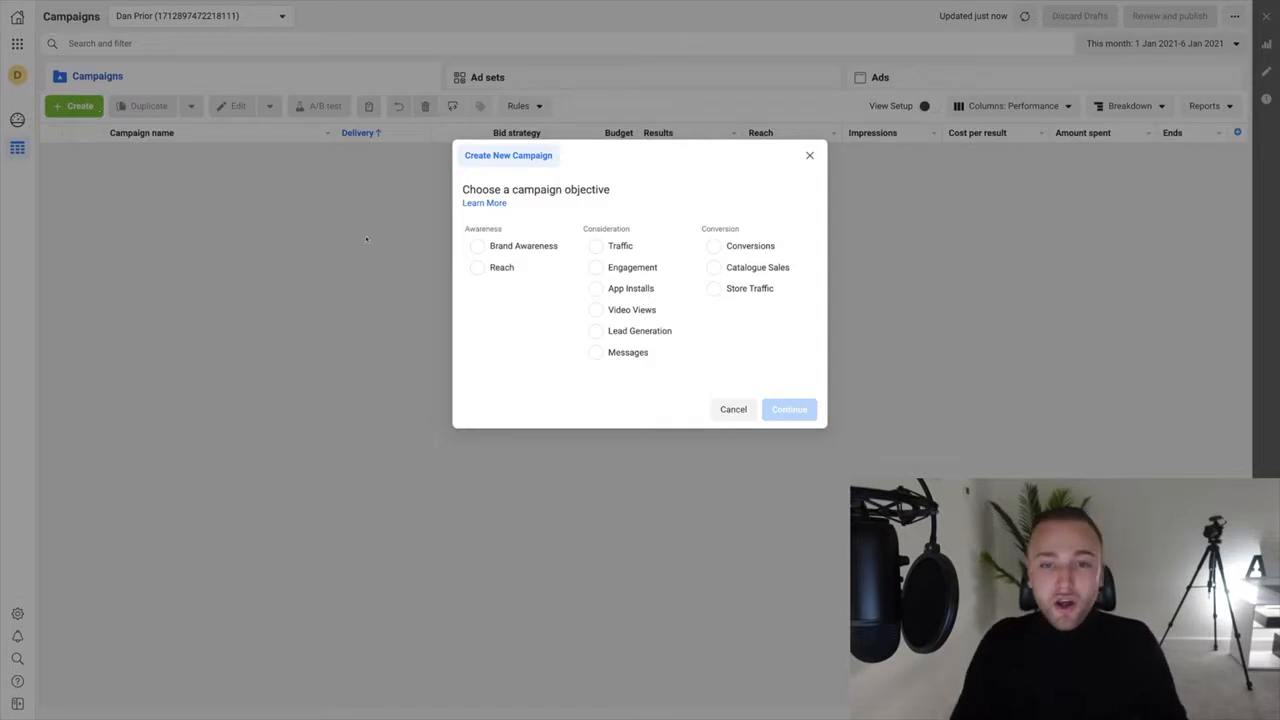
key(ctrl+plus)
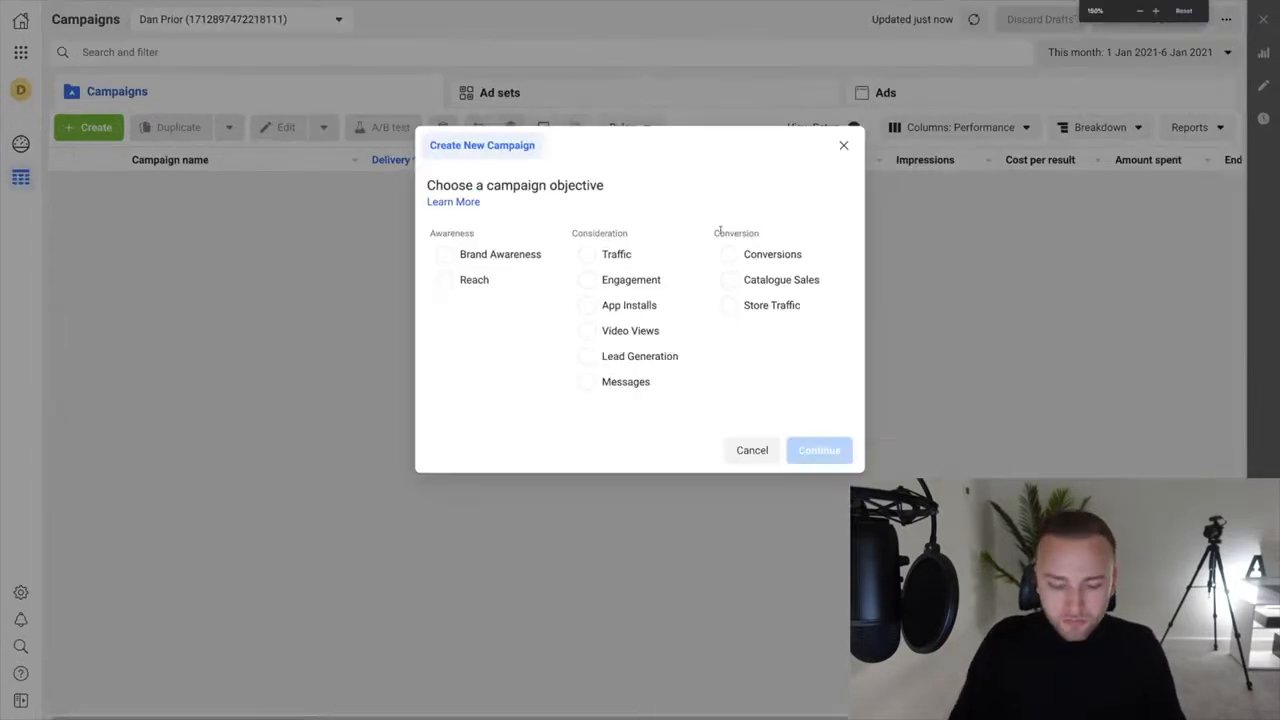
key(ctrl+plus)
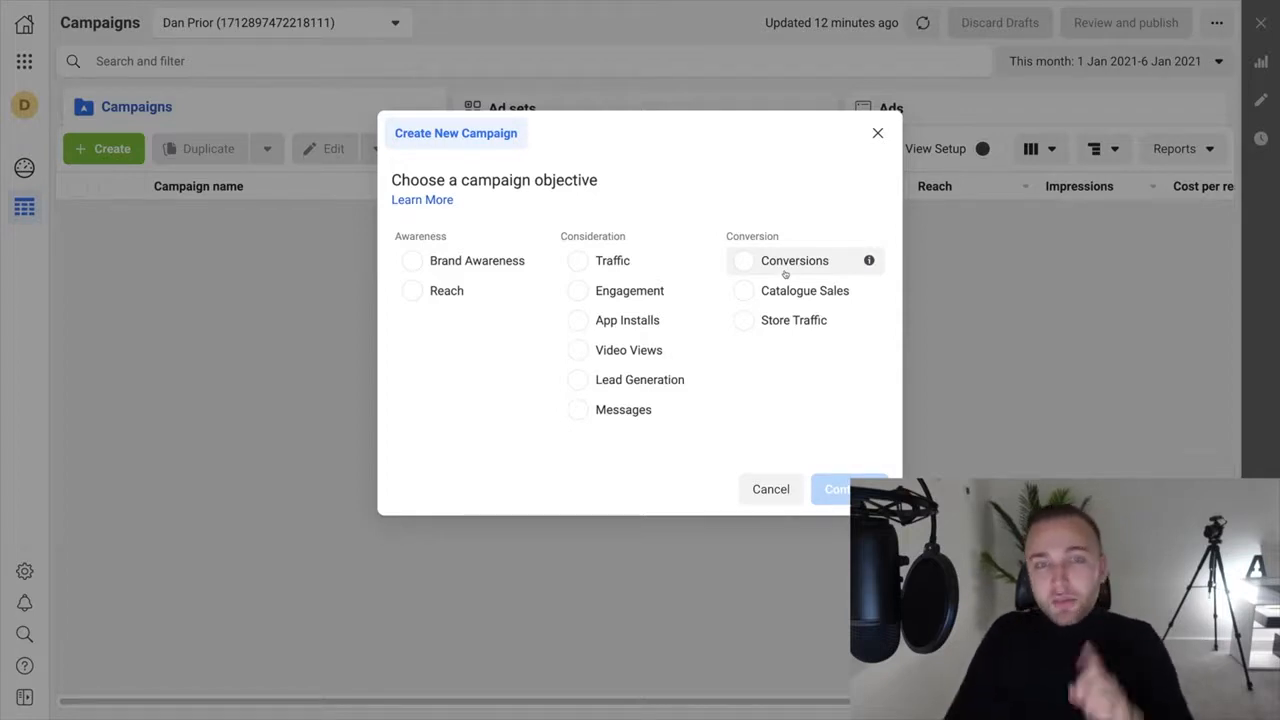
click(877, 133)
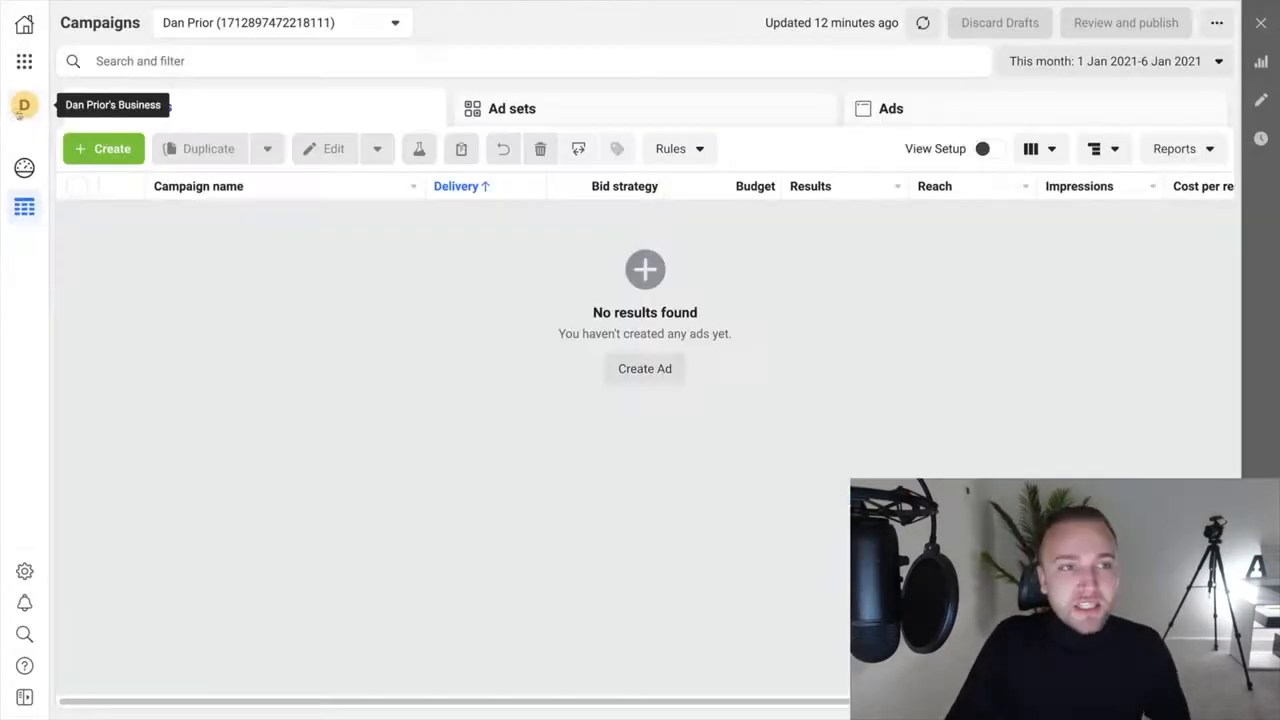
- Switch to Events Manager and start connecting a Web data source with Facebook pixel as the connection method
click(24, 61)
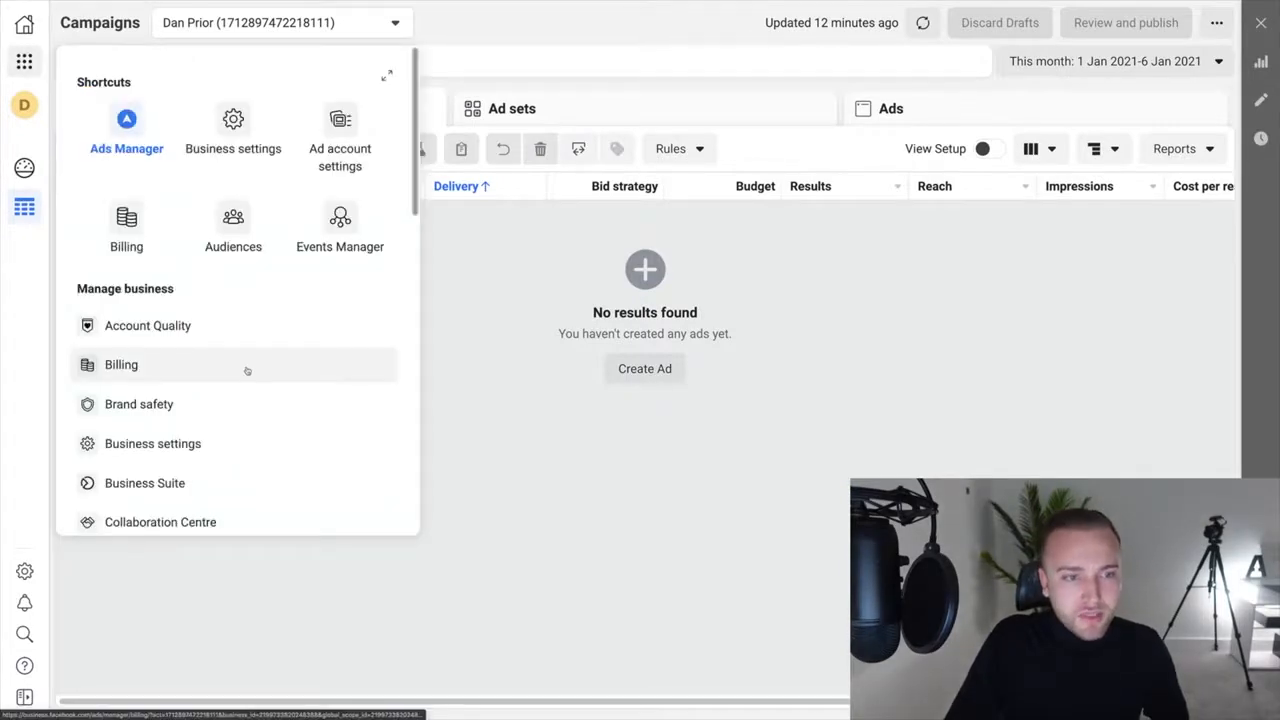
scroll(247, 371, down, 3)
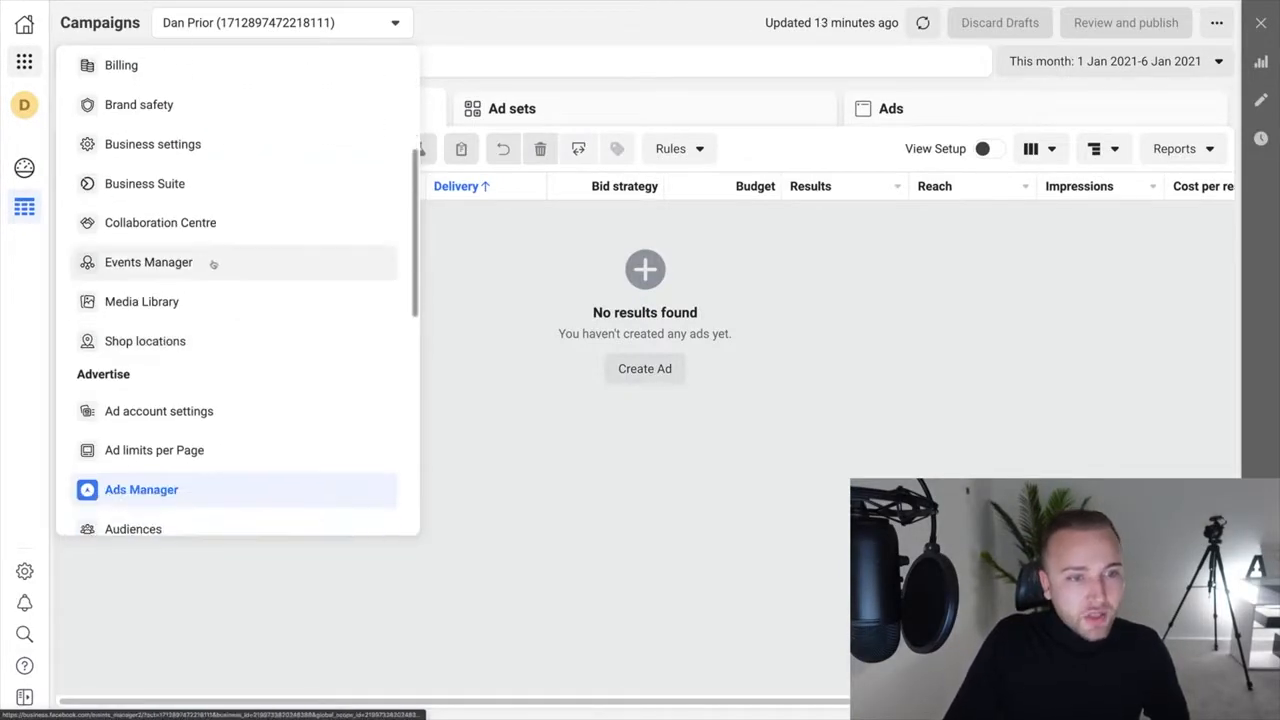
click(212, 263)
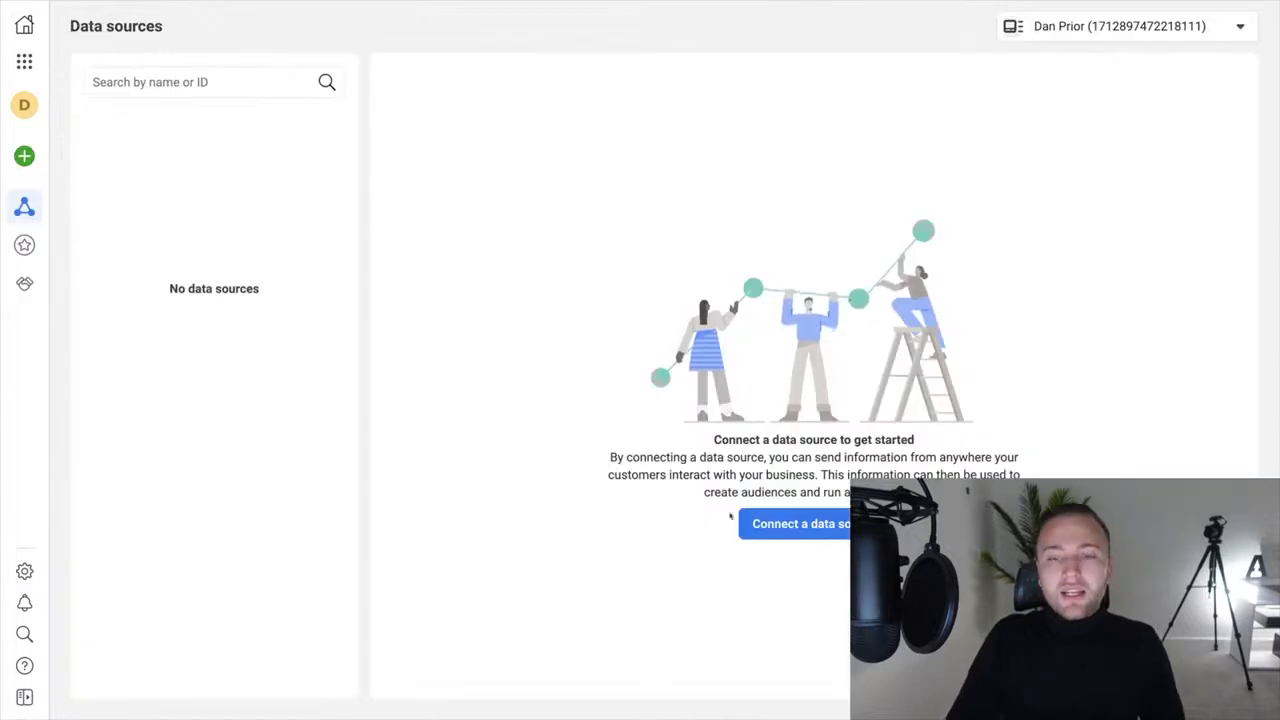
click(845, 535)
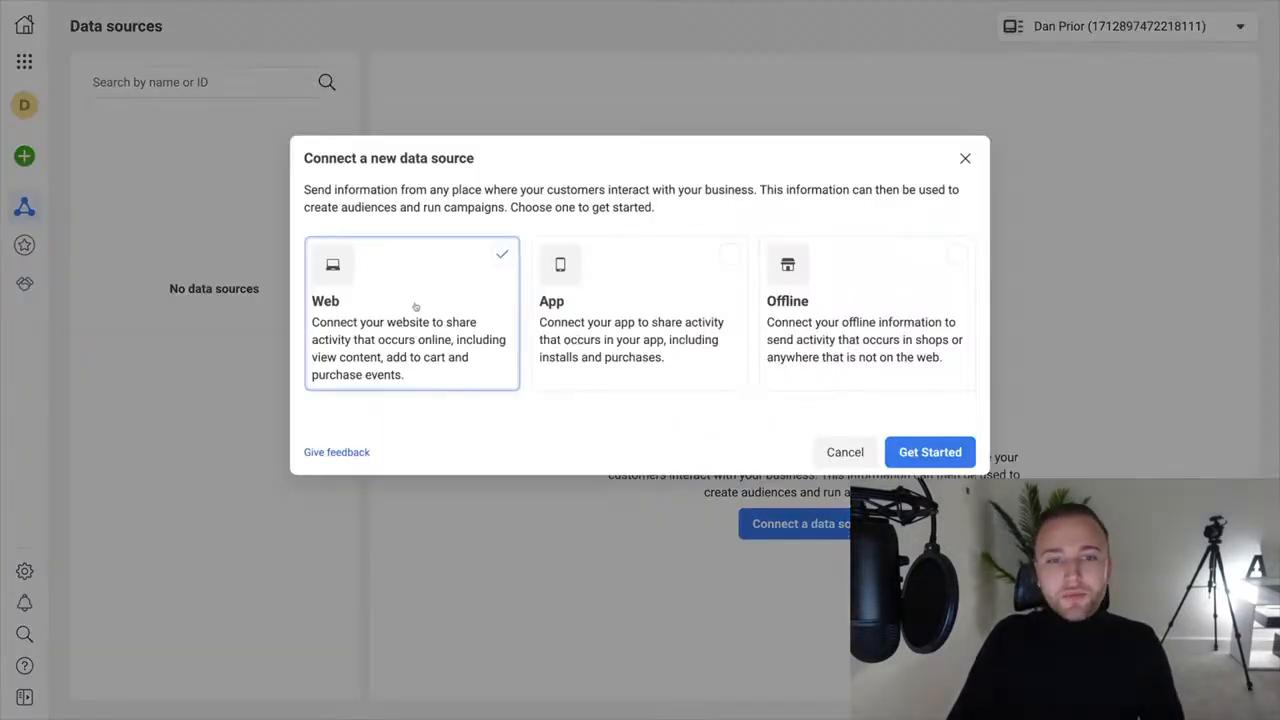
click(930, 455)
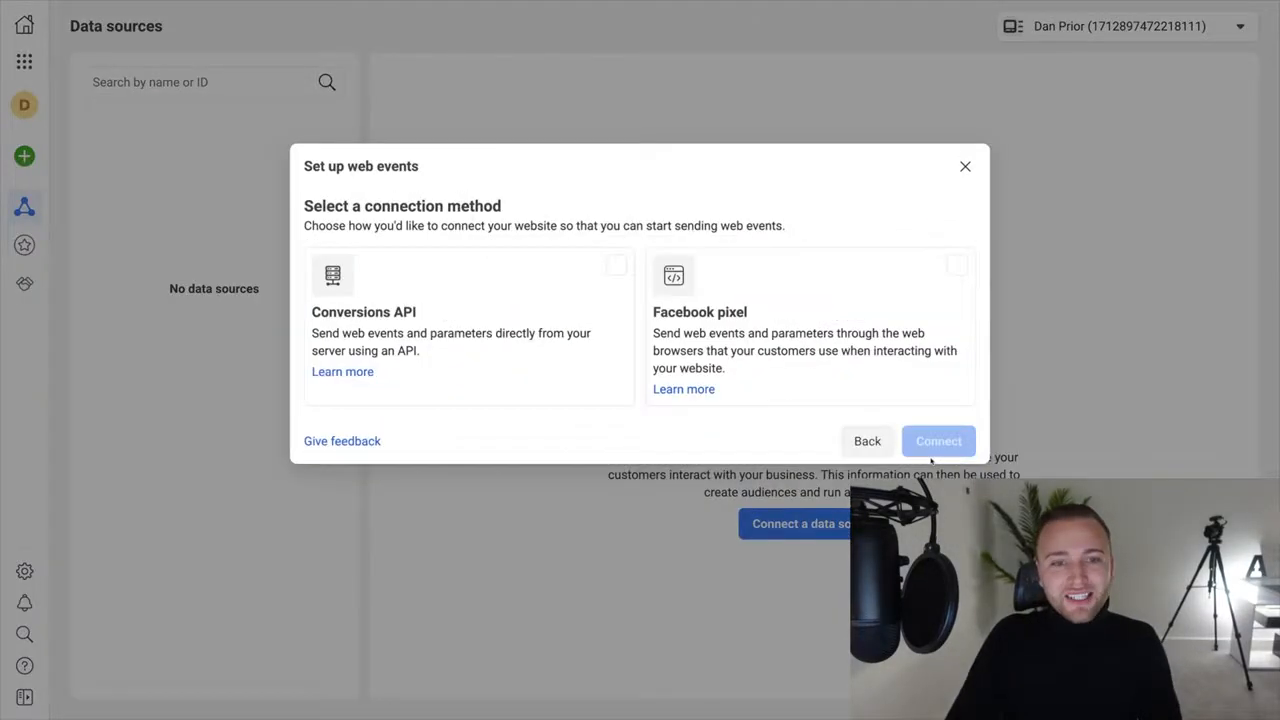
click(814, 343)
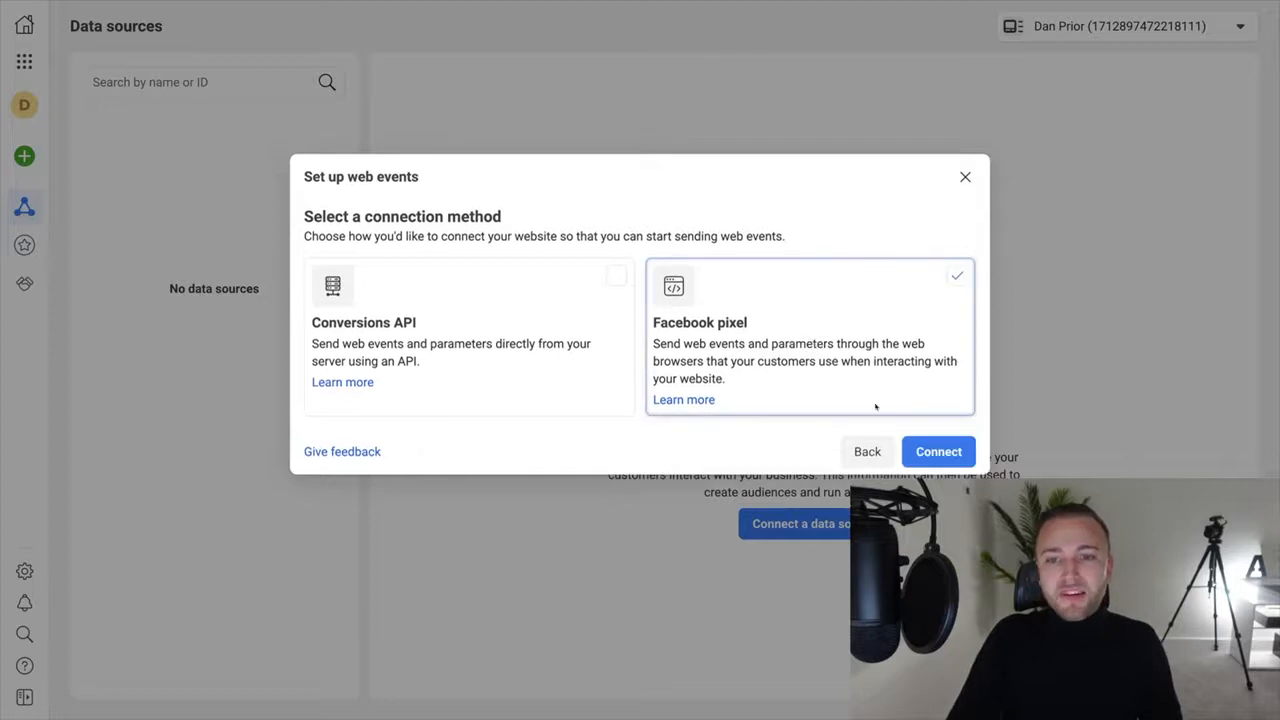
click(930, 445)
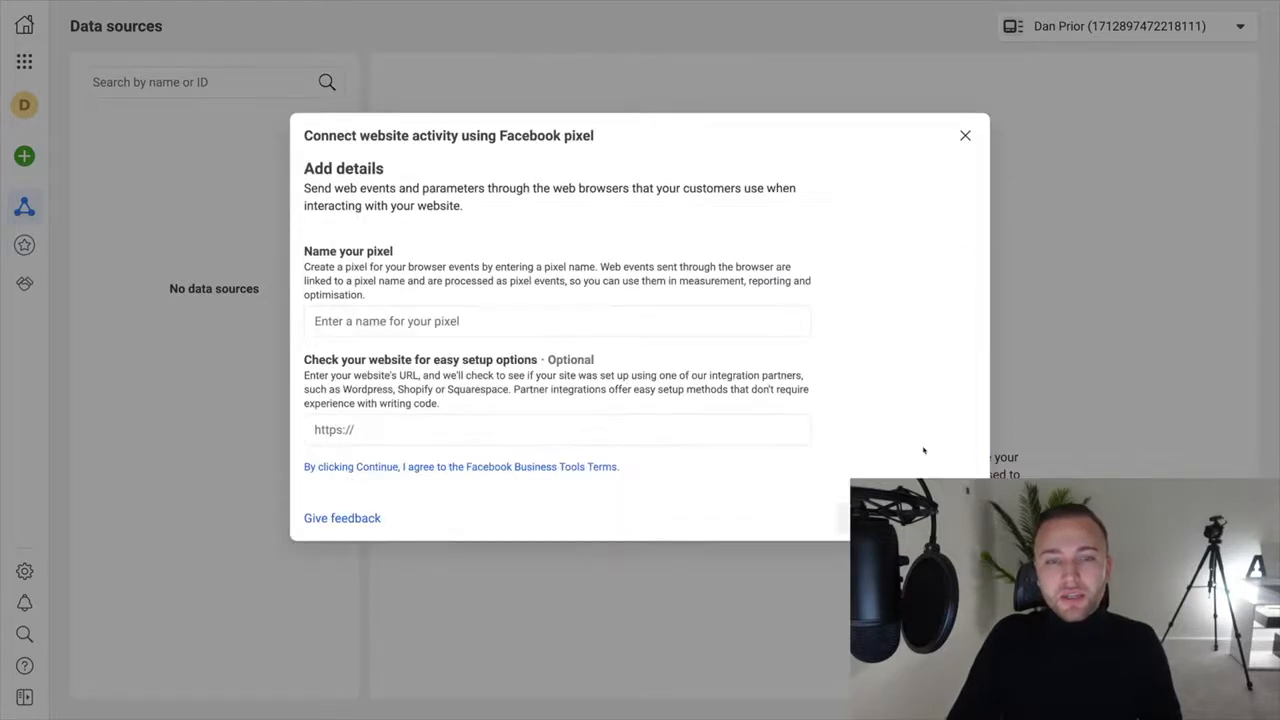
- Name the pixel after the owner's site, enter the owner's website URL for the easy setup check, and create the pixel
click(470, 326)
text(Dan's Site)
click(388, 424)
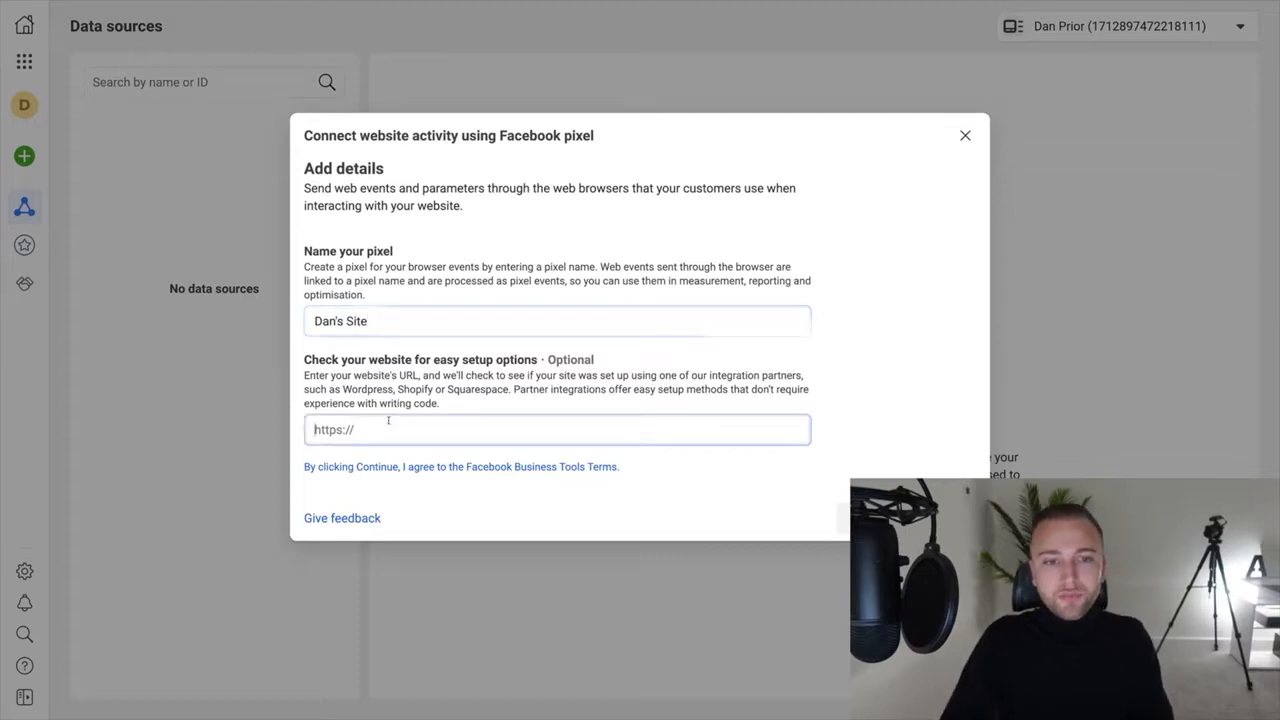
text(https://www.danprior.co.uk)
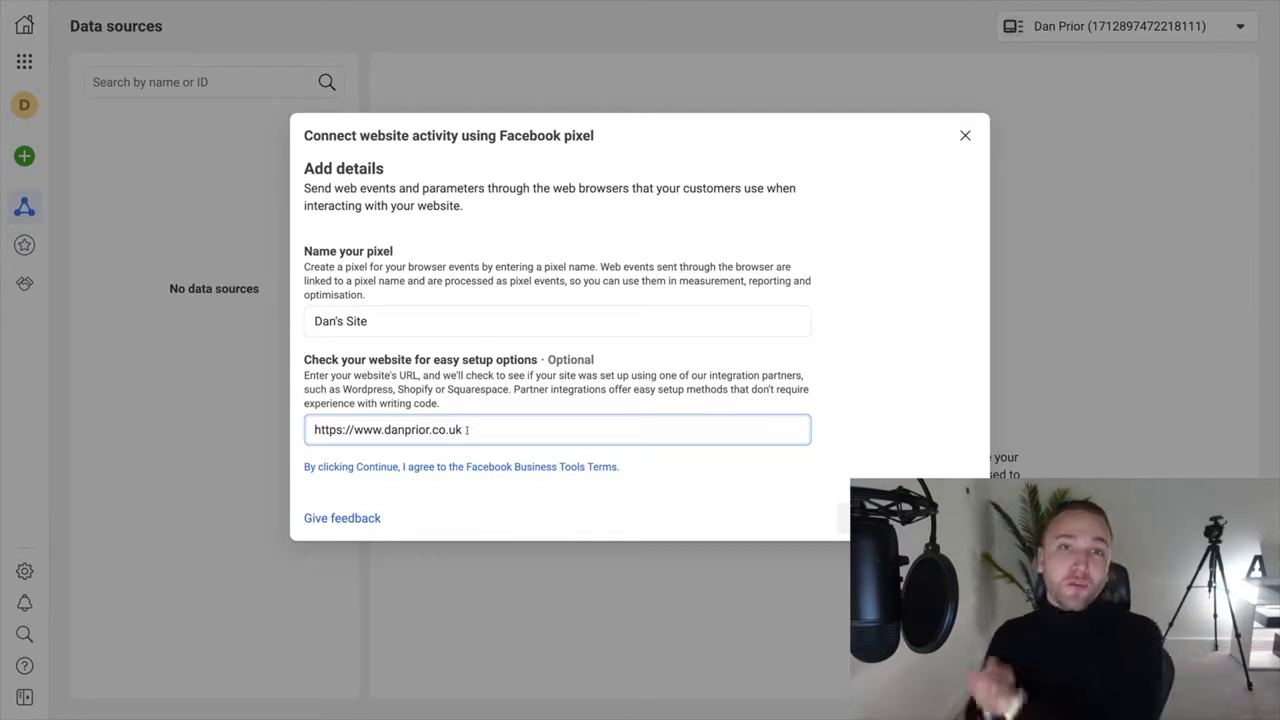
click(936, 518)
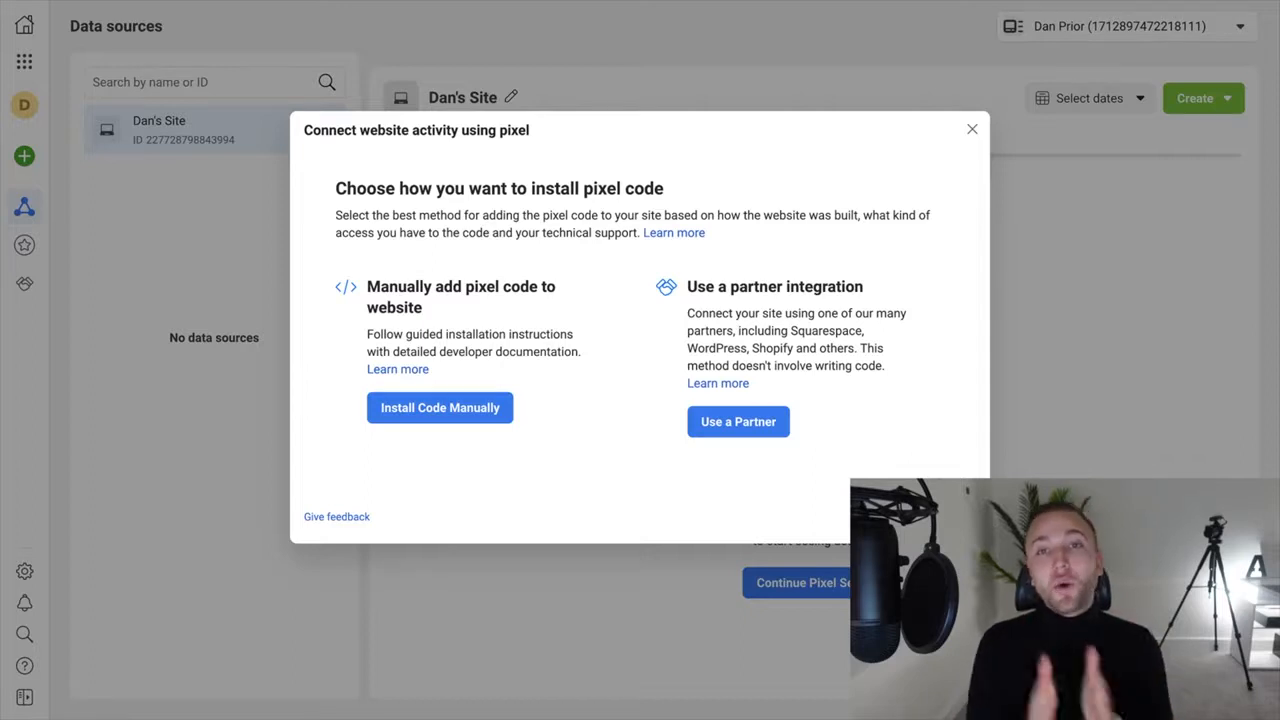
- Choose a partner integration for installing the pixel code and select Kajabi from the available partners
click(766, 428)
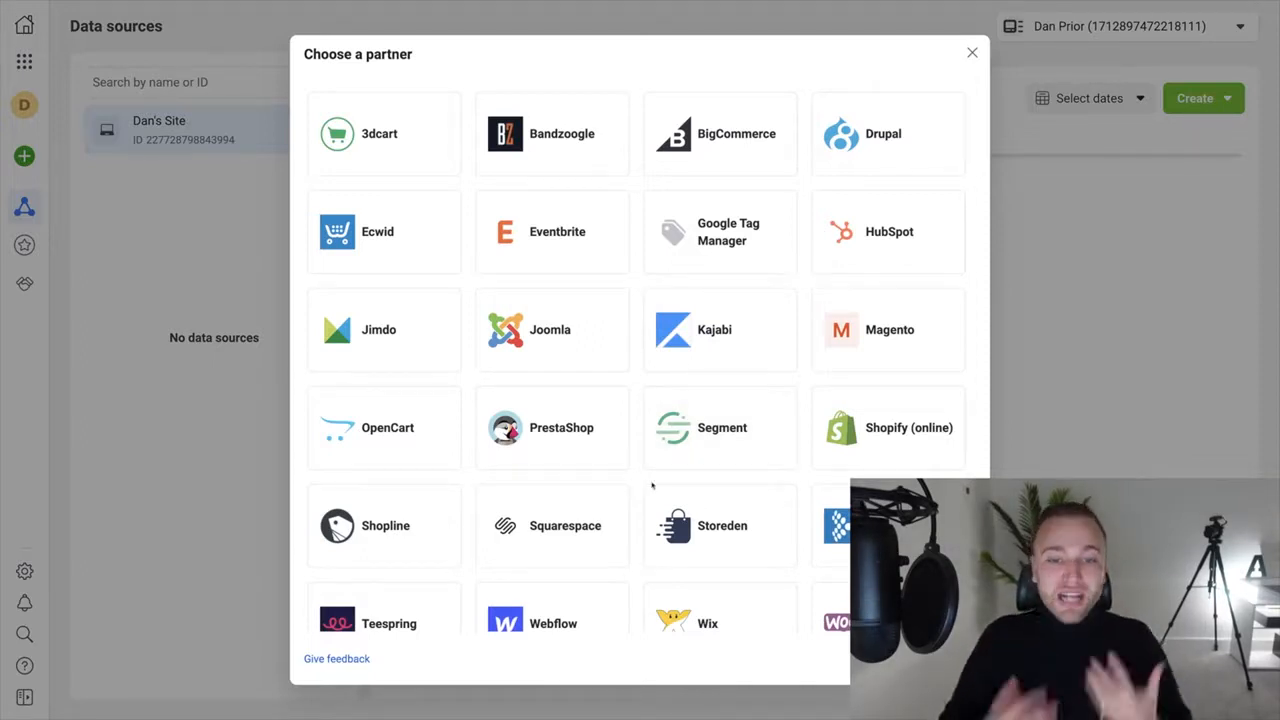
scroll(628, 520, down, 2)
scroll(618, 500, up, 2)
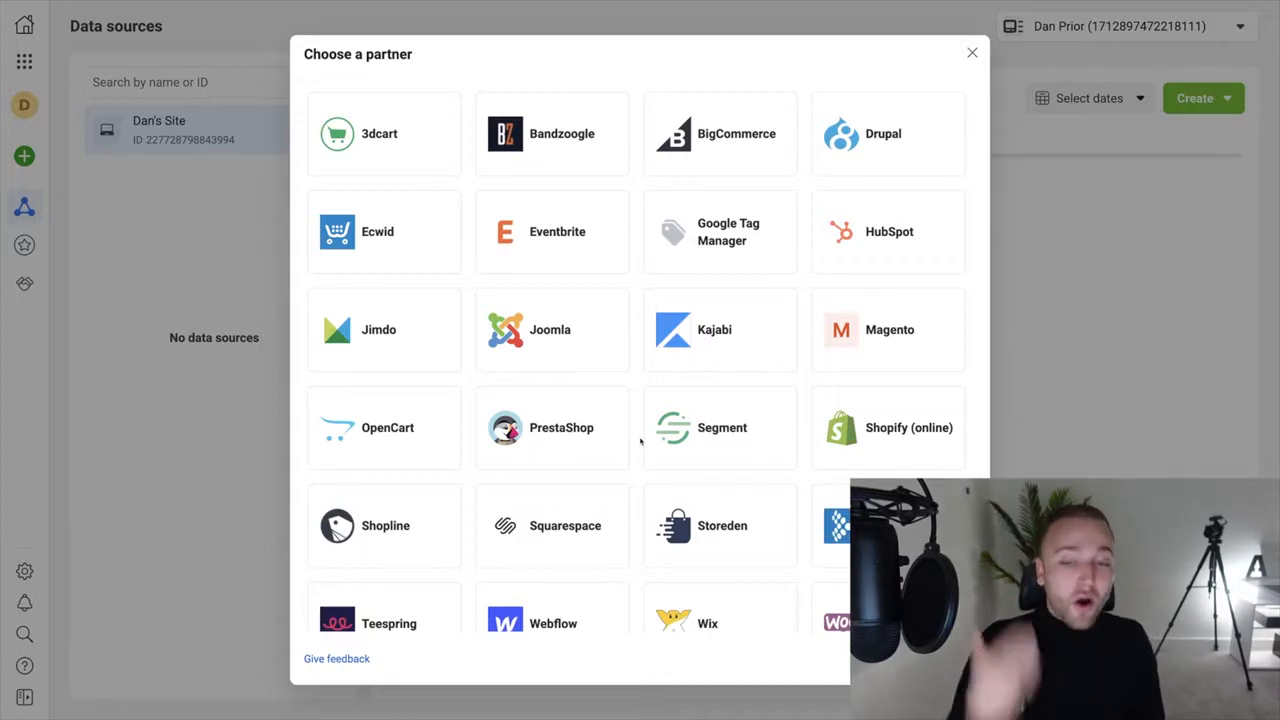
scroll(640, 441, down, 2)
scroll(637, 395, up, 2)
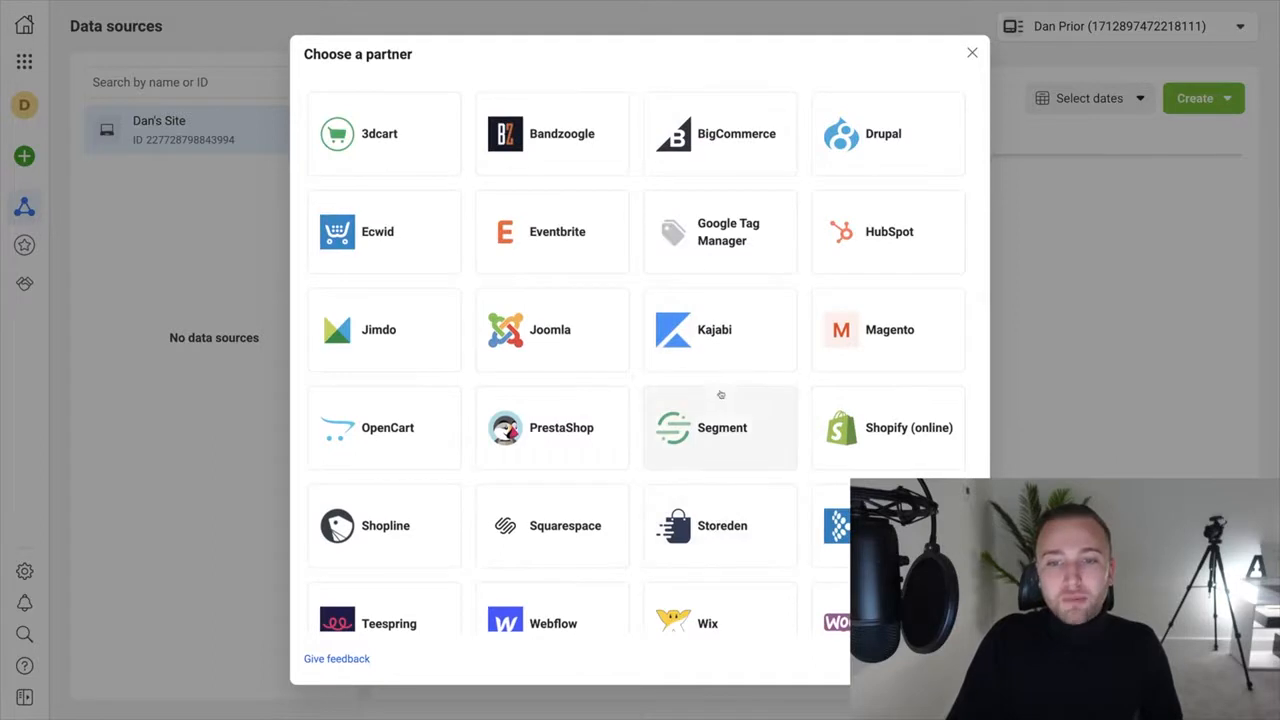
click(717, 341)
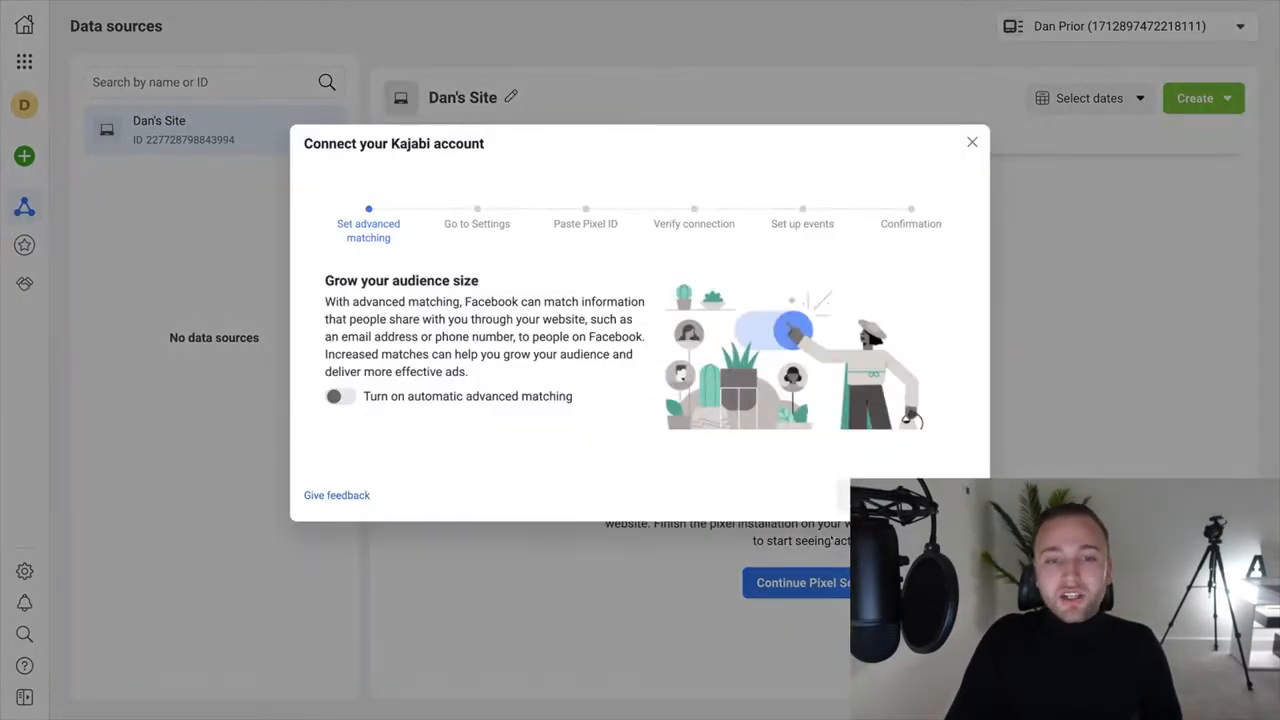
- View the Kajabi account connection instructions, and return through the partner list to the choice of pixel installation methods
click(937, 495)
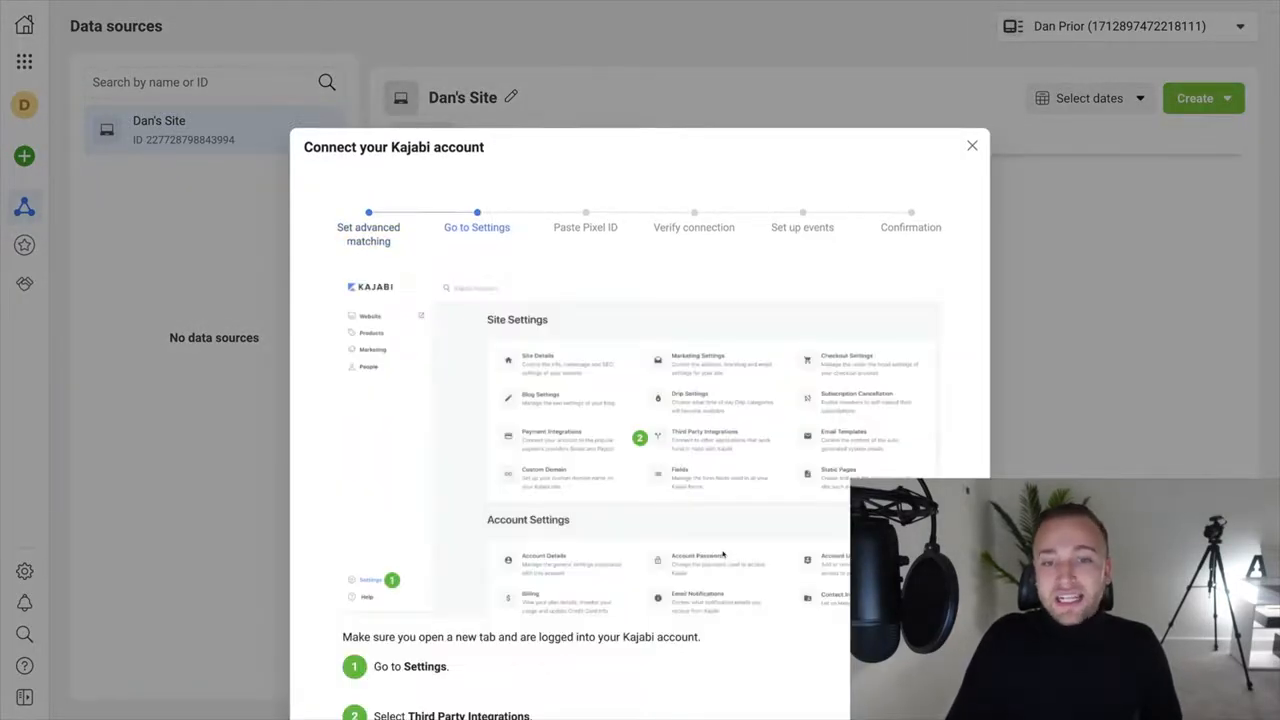
scroll(722, 554, down, 1)
scroll(813, 349, up, 1)
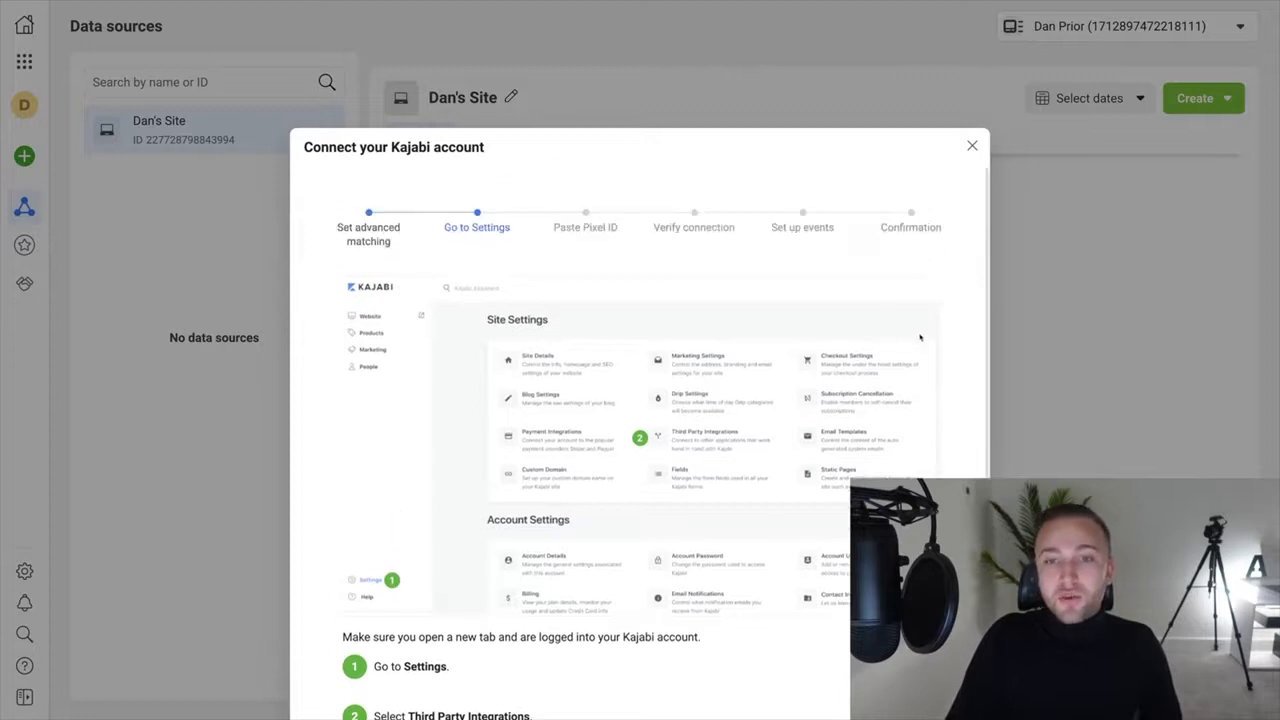
scroll(920, 338, down, 2)
click(864, 657)
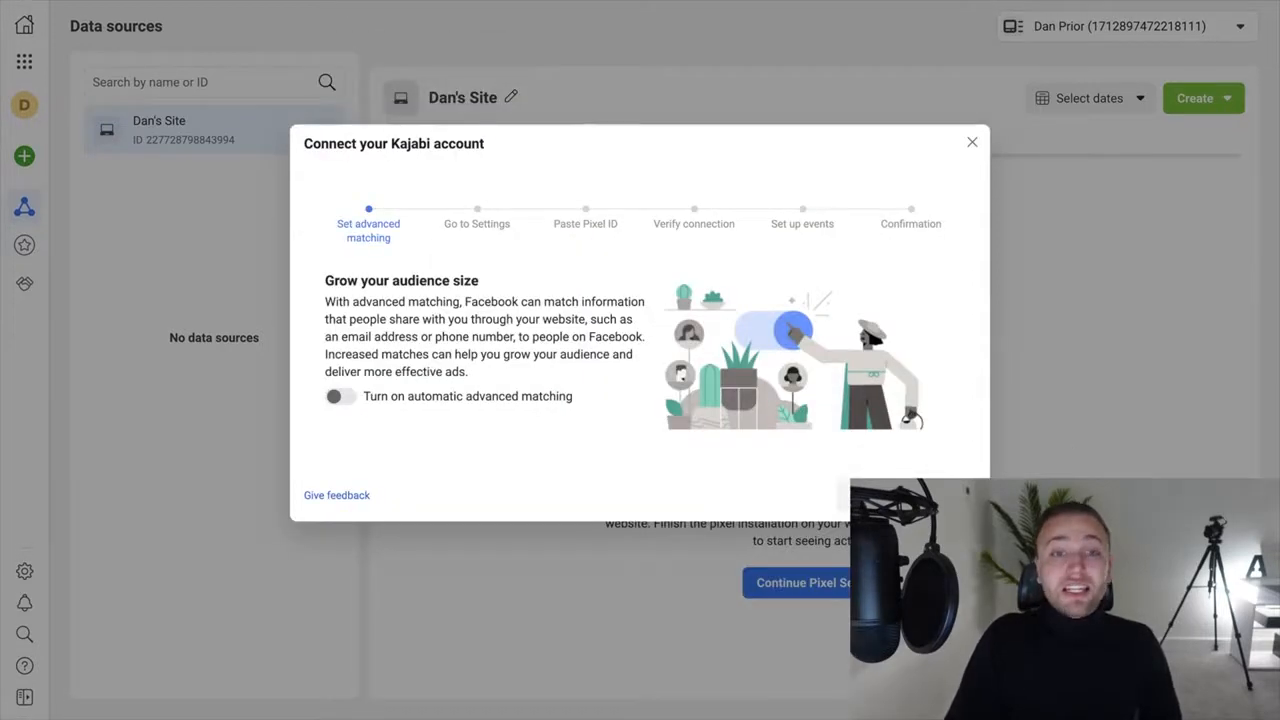
click(864, 496)
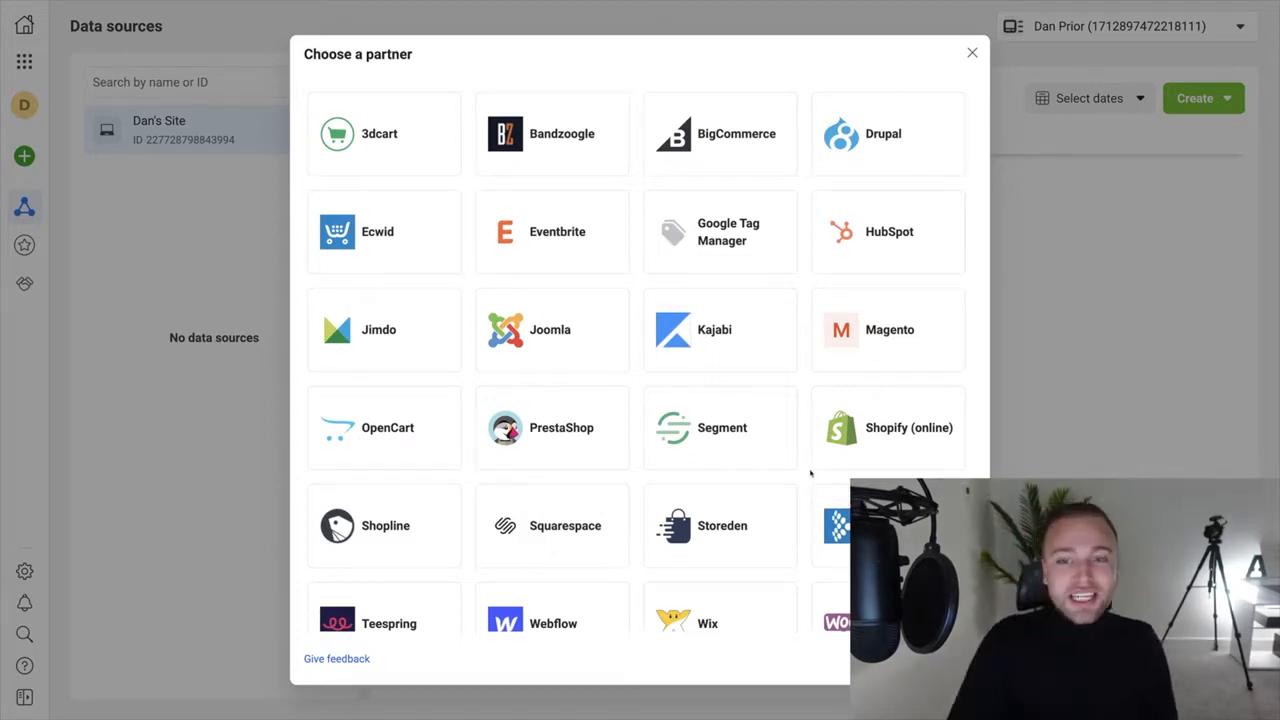
scroll(810, 473, down, 3)
scroll(810, 473, up, 3)
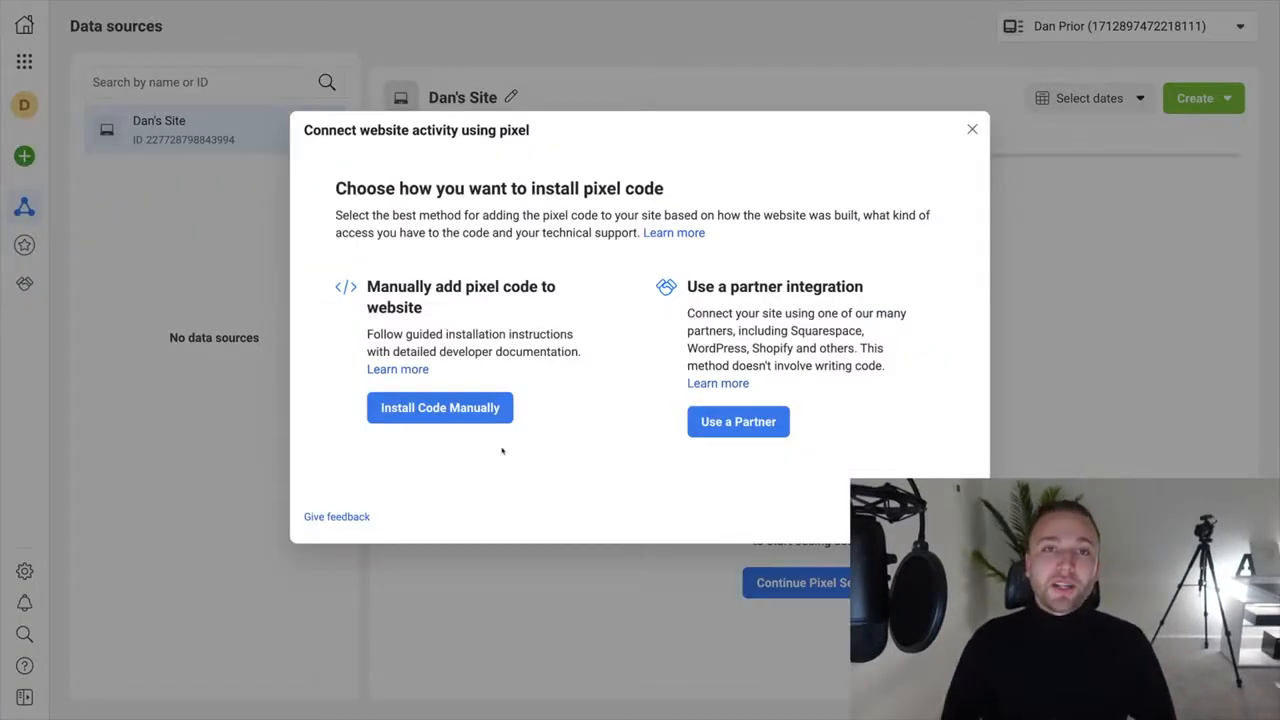
- View the manual pixel base code installation and the draft email with pixel instructions, and close without sending it
click(486, 410)
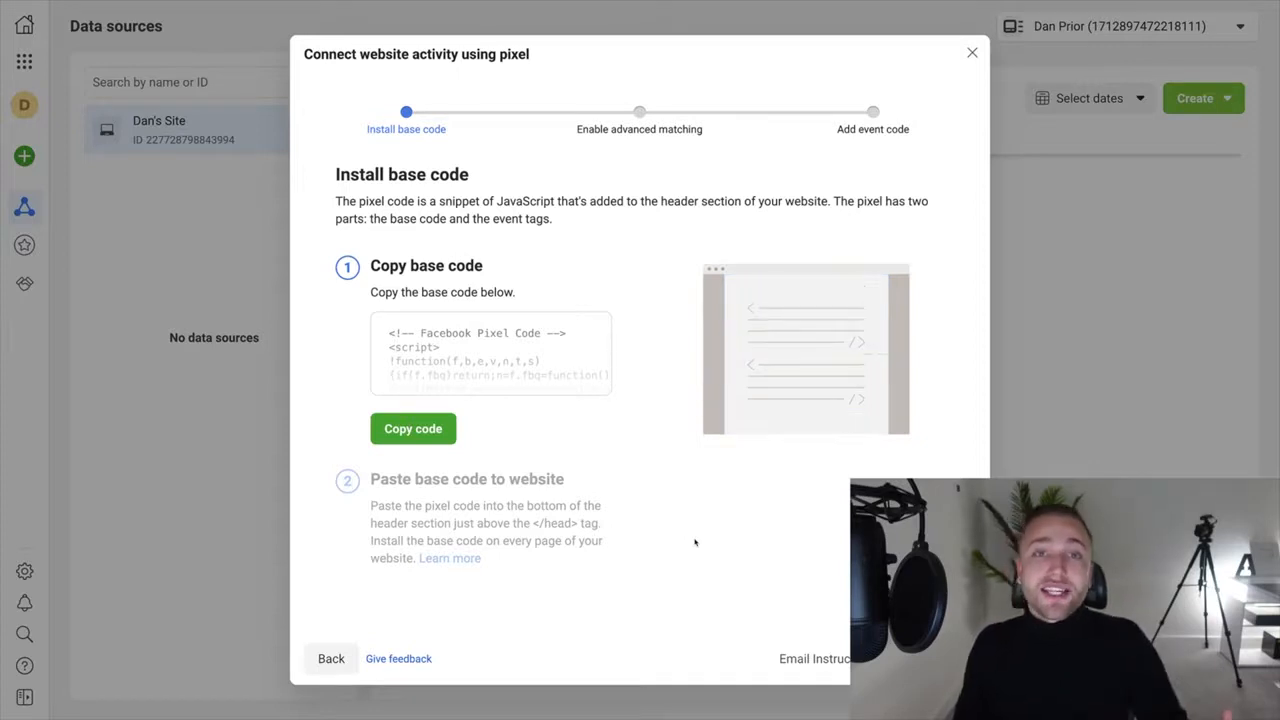
click(808, 654)
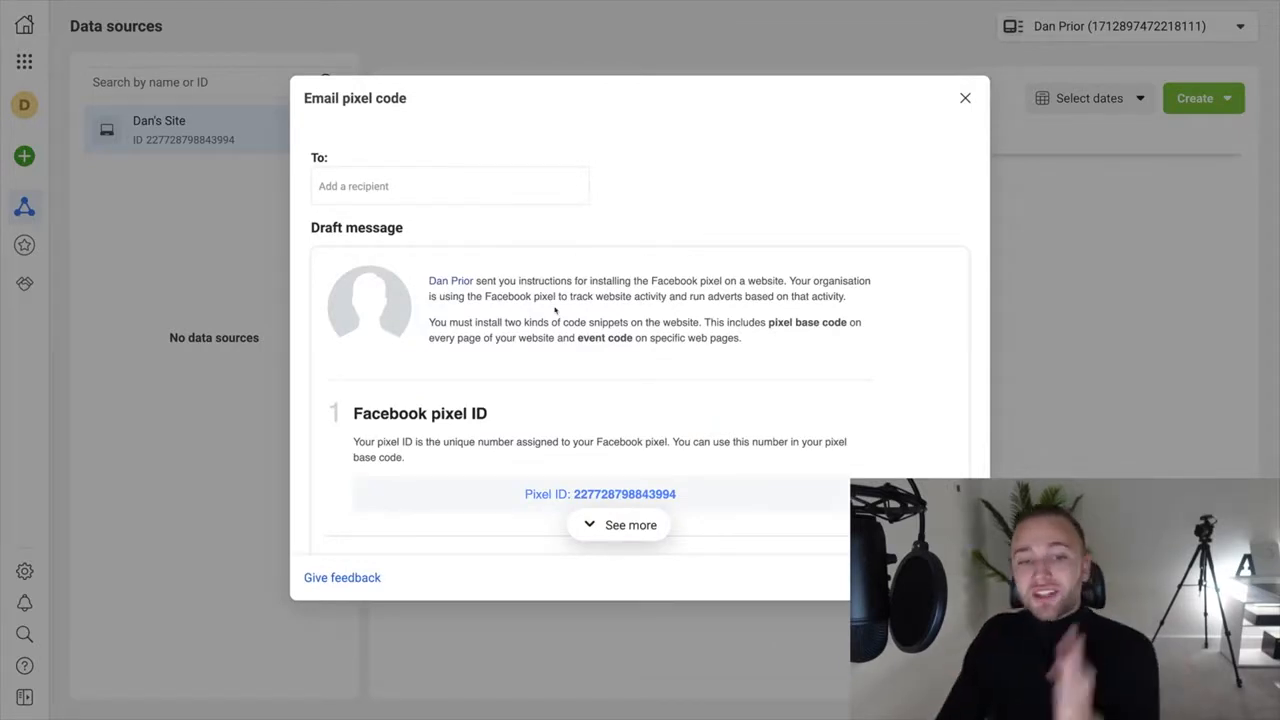
scroll(555, 311, down, 5)
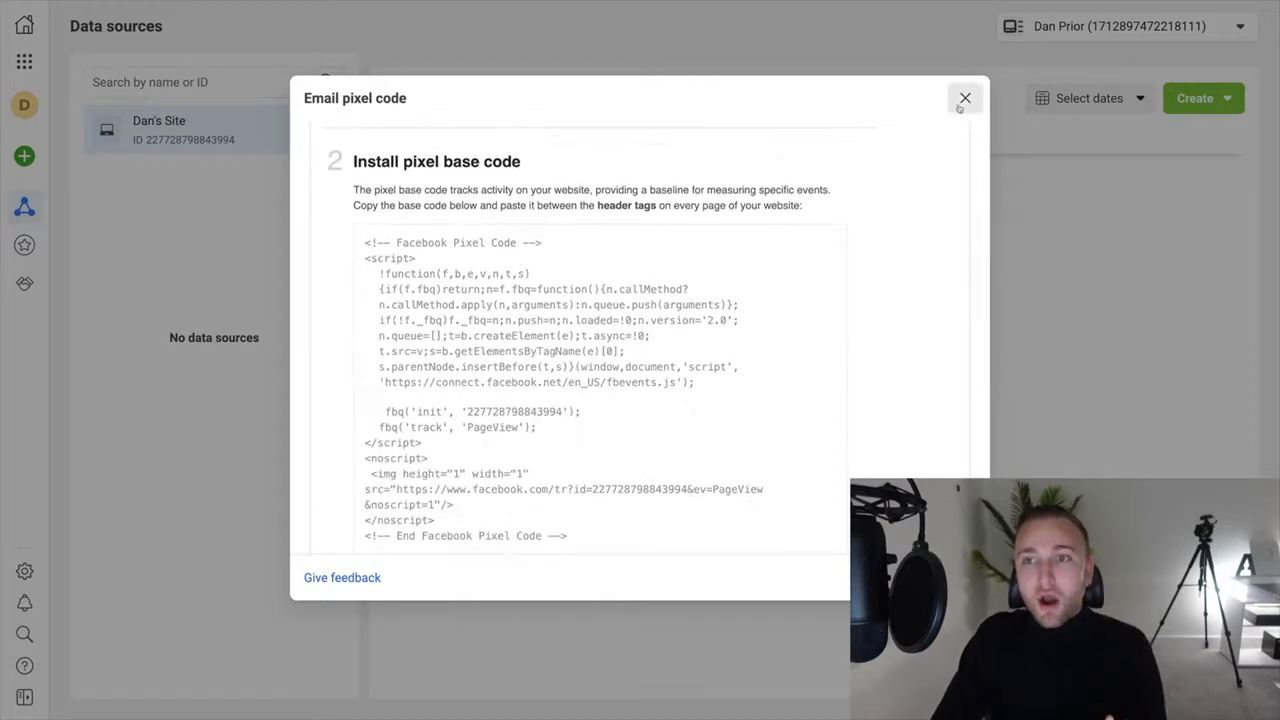
click(964, 99)
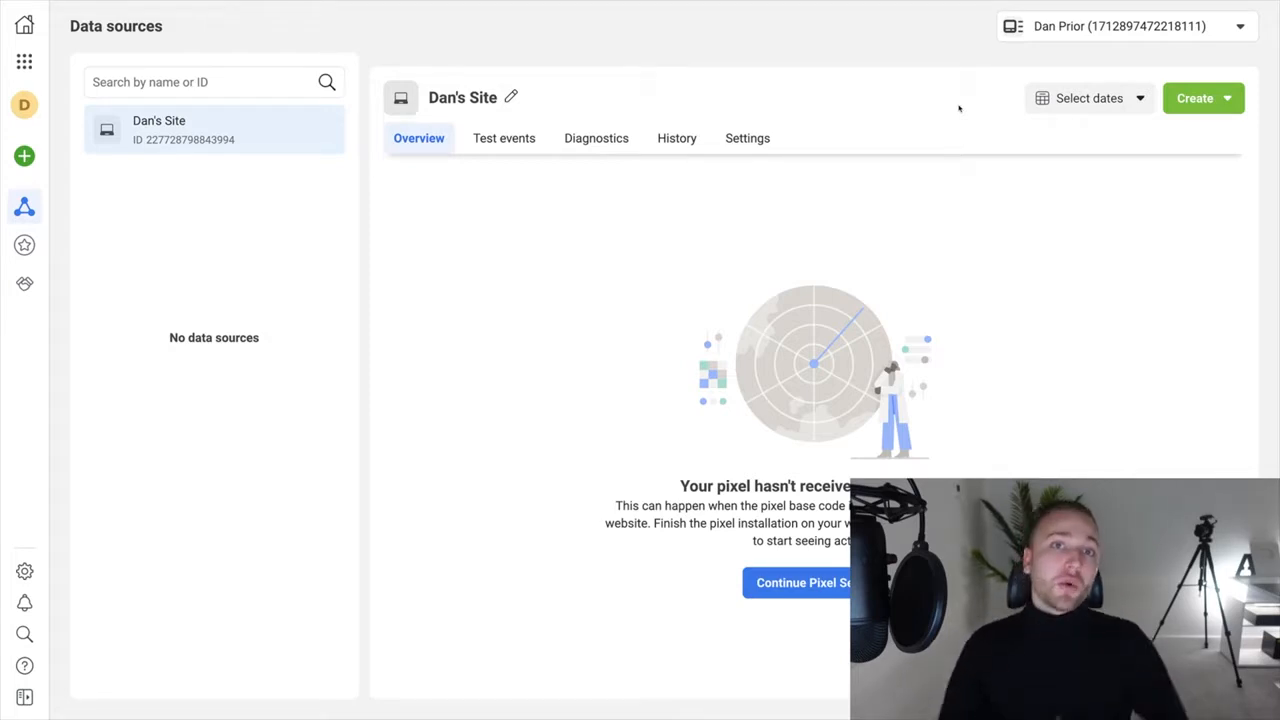
- Switch to Ads Manager and start a new campaign with the Traffic objective
click(24, 62)
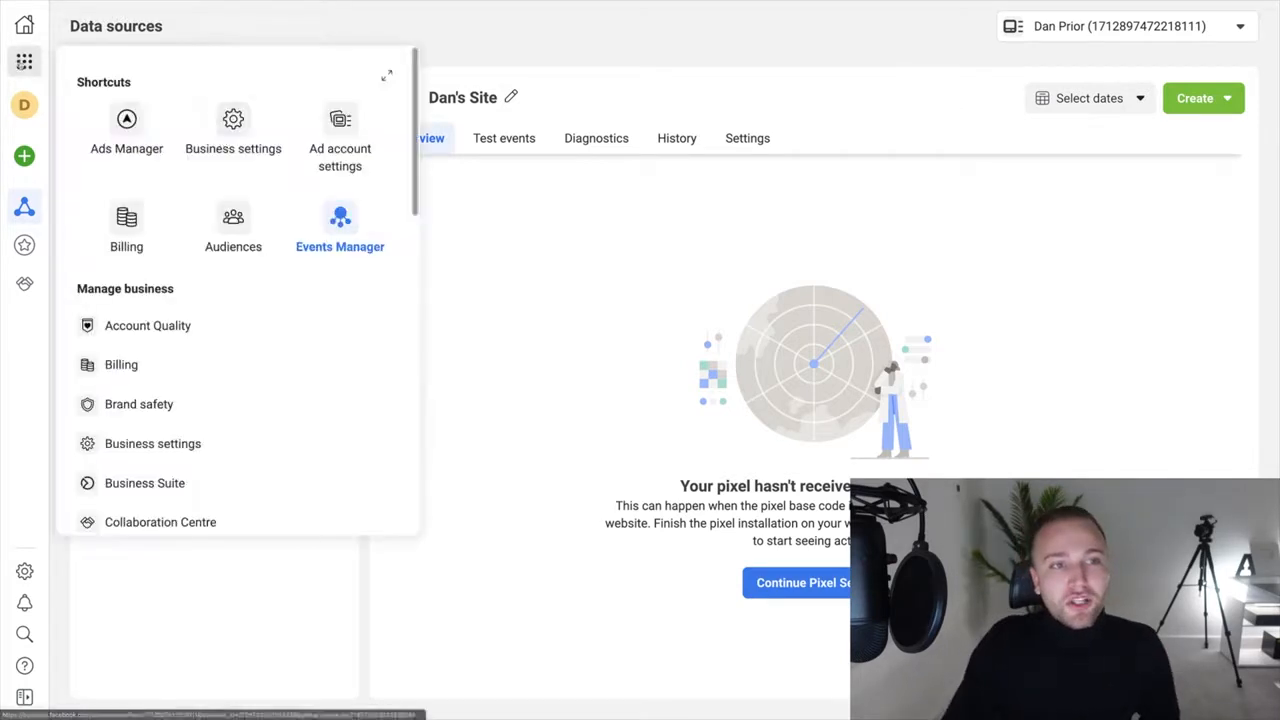
click(138, 127)
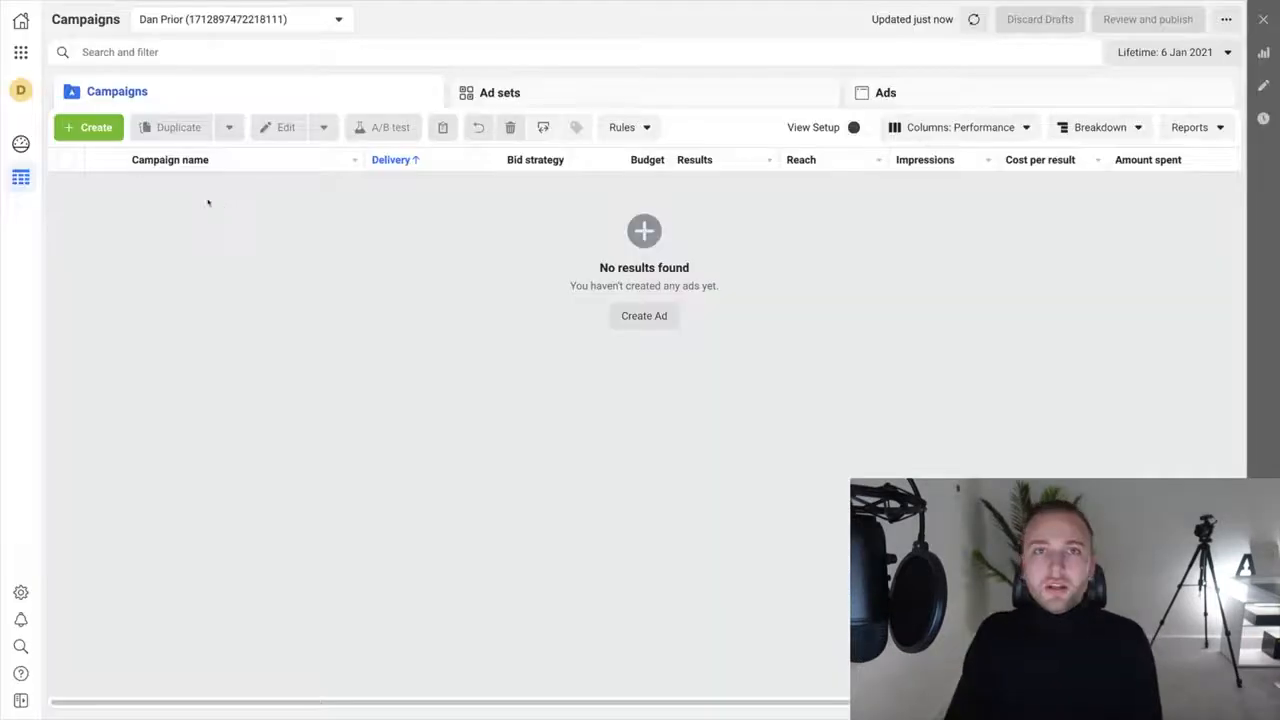
click(104, 130)
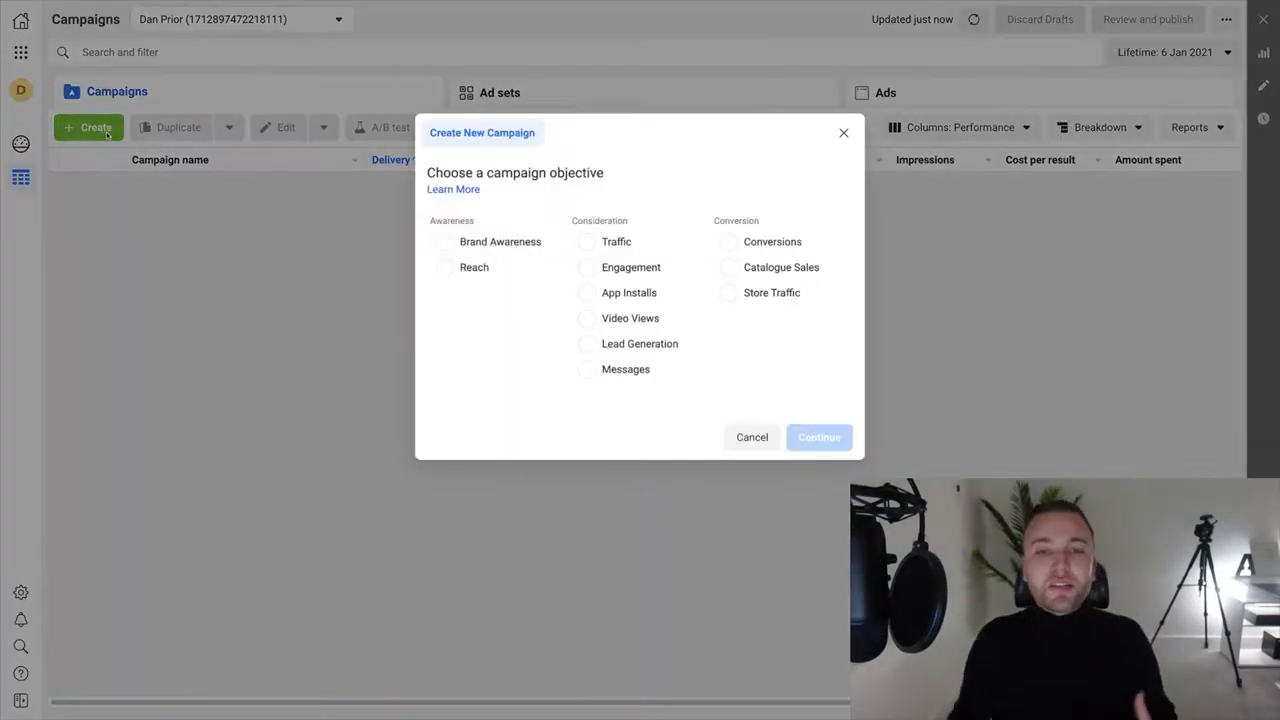
click(588, 242)
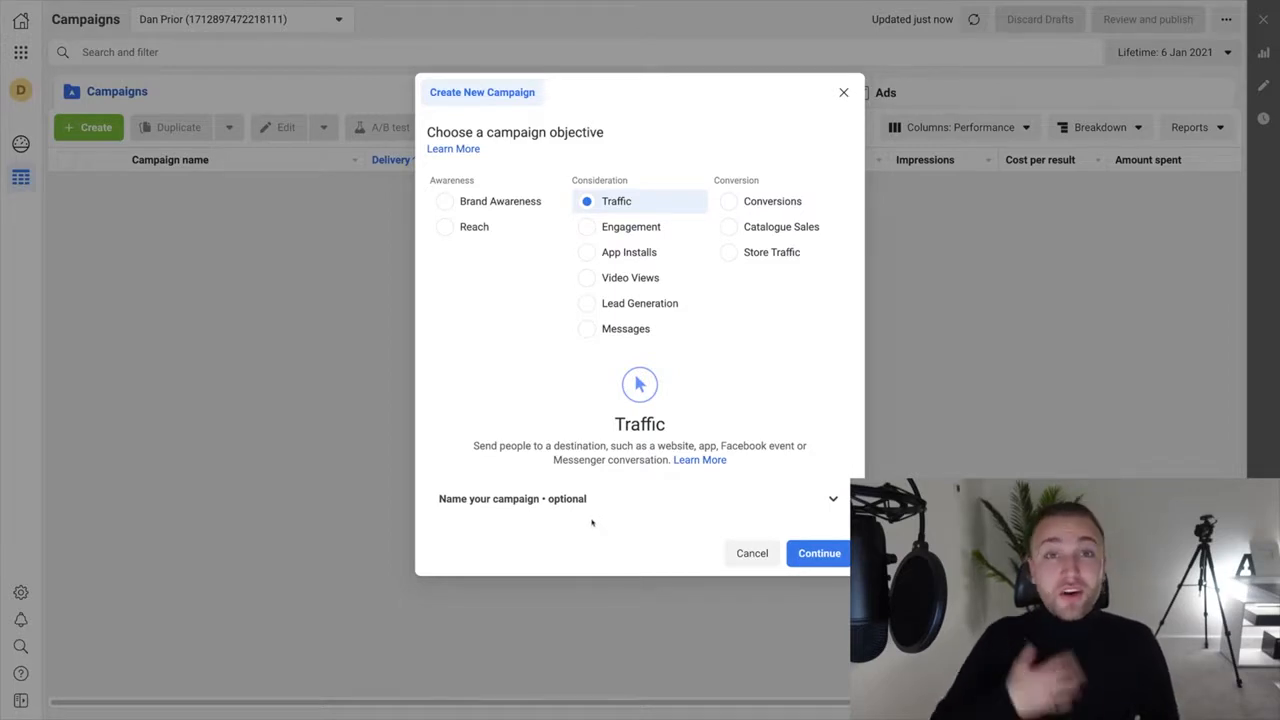
- Name the campaign "Dog Treat Traffic - Cold Audience" and continue to its draft without naming the ad set or ad
click(608, 508)
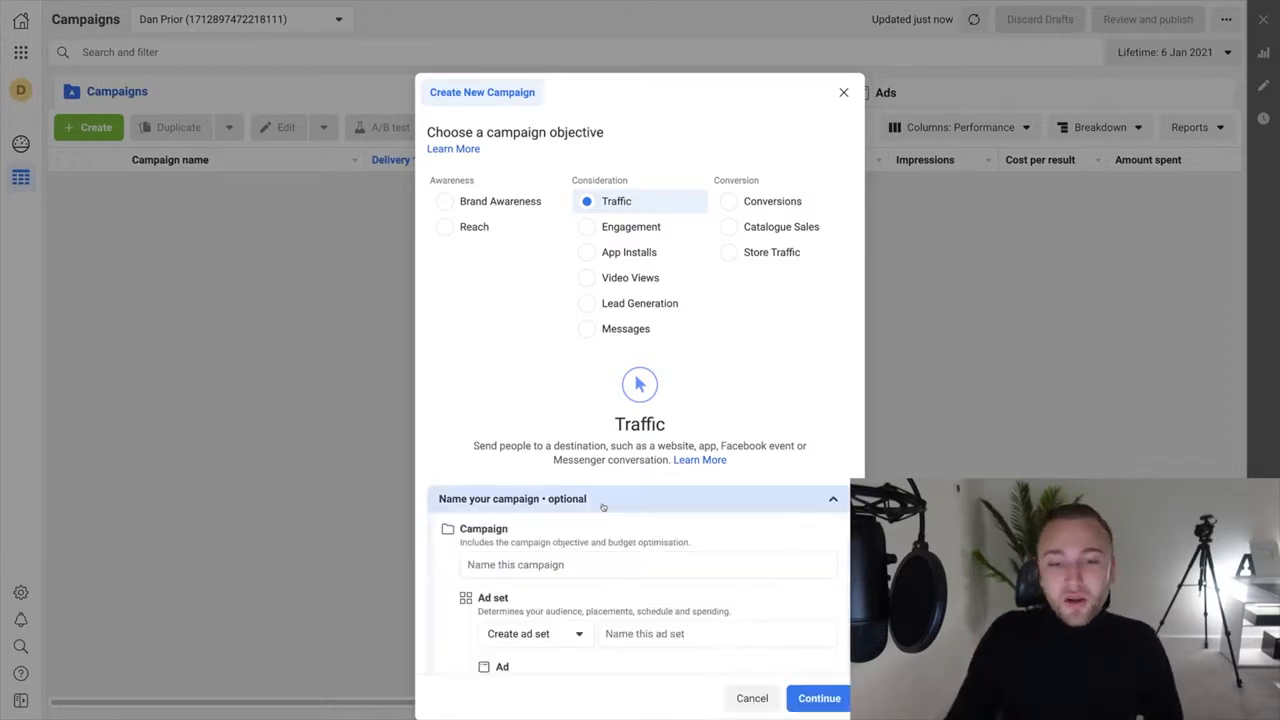
click(541, 492)
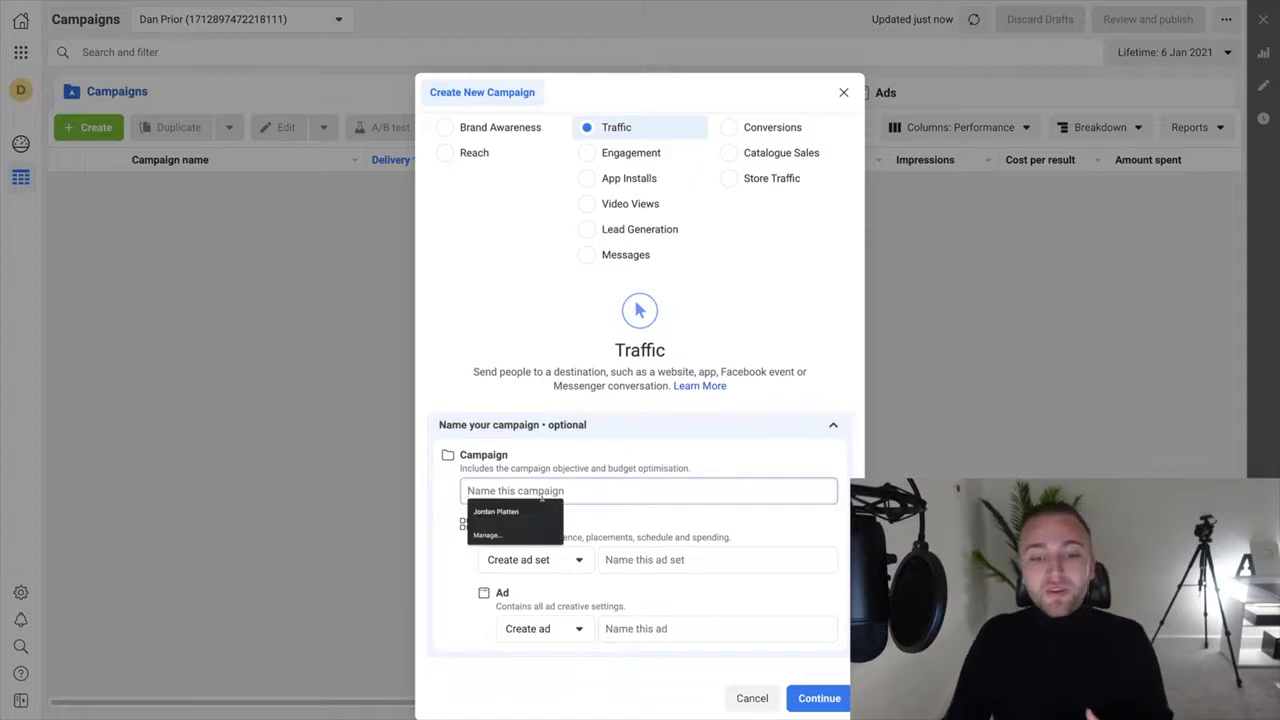
click(614, 524)
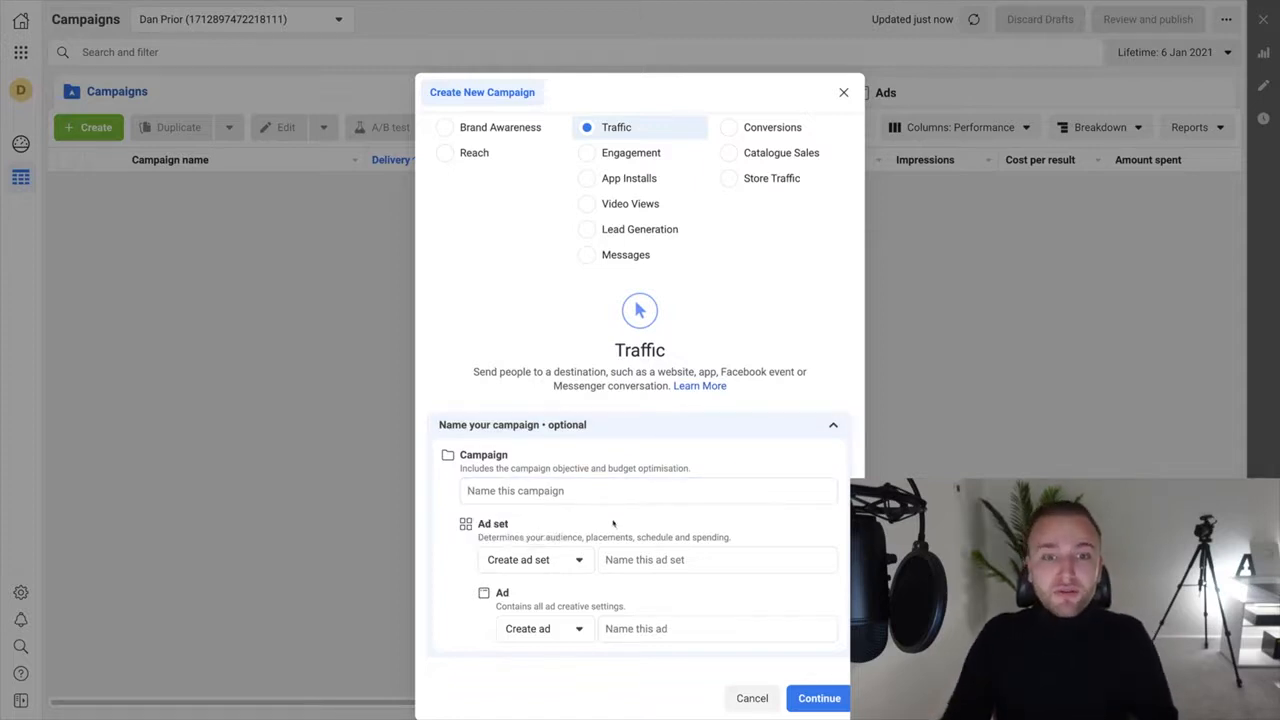
click(600, 490)
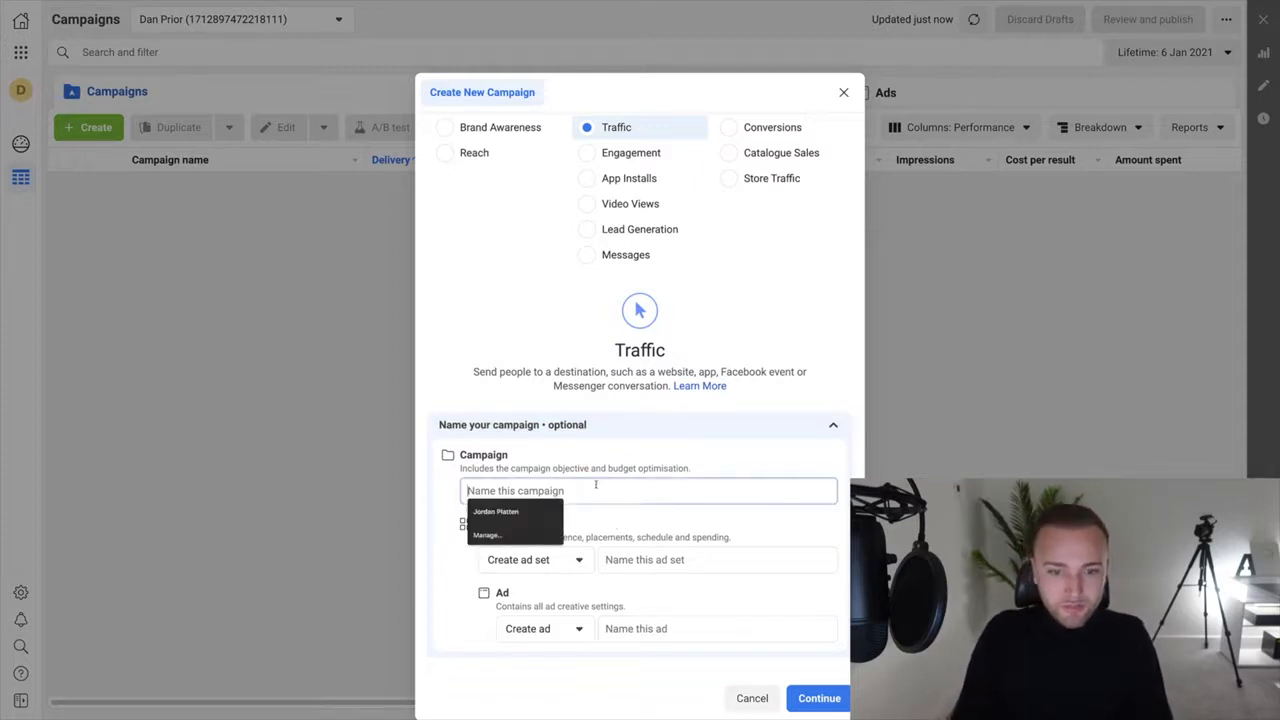
text(Dog ~T)
key(BackSpace)
key(BackSpace)
text(Tr)
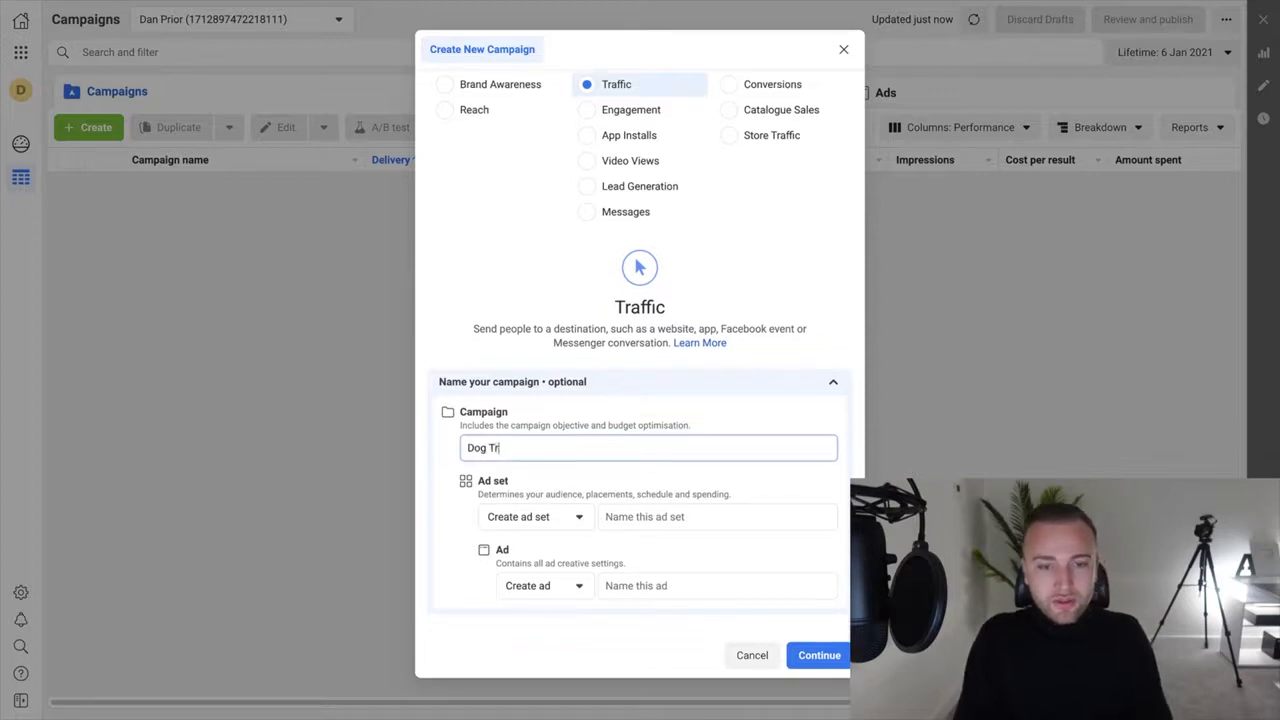
text(eat Traffic - Cold Audience)
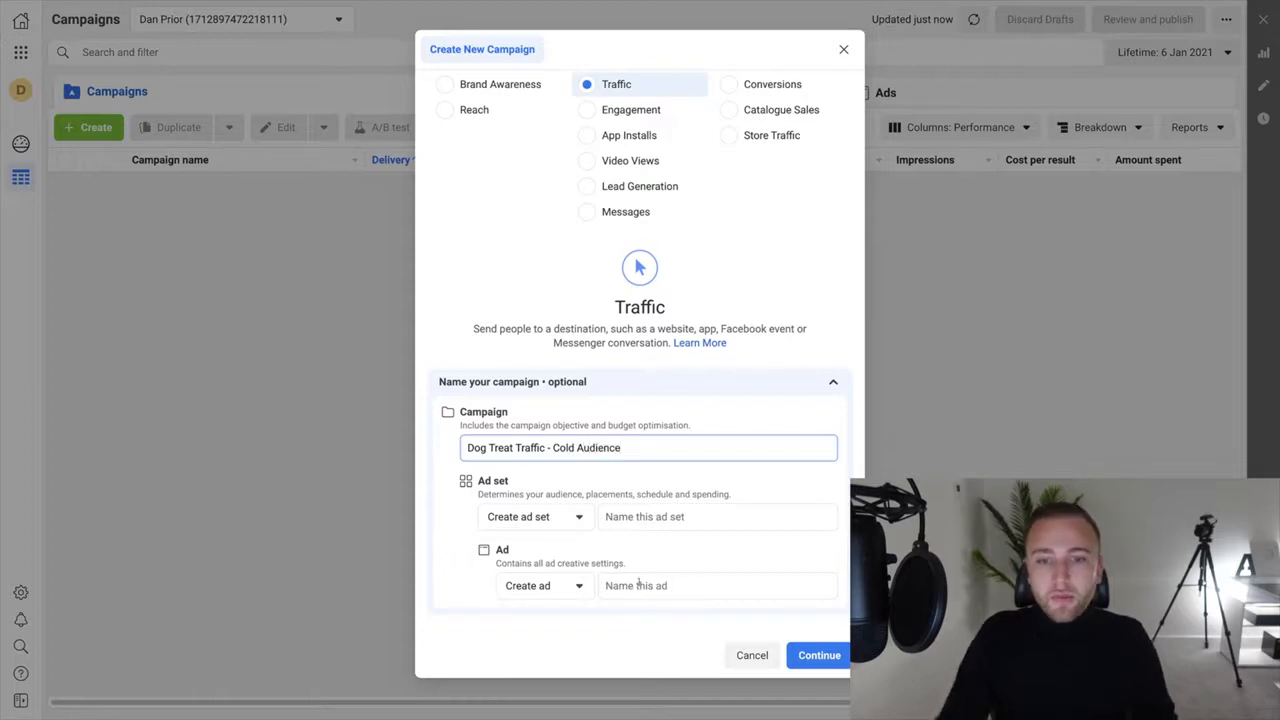
click(657, 516)
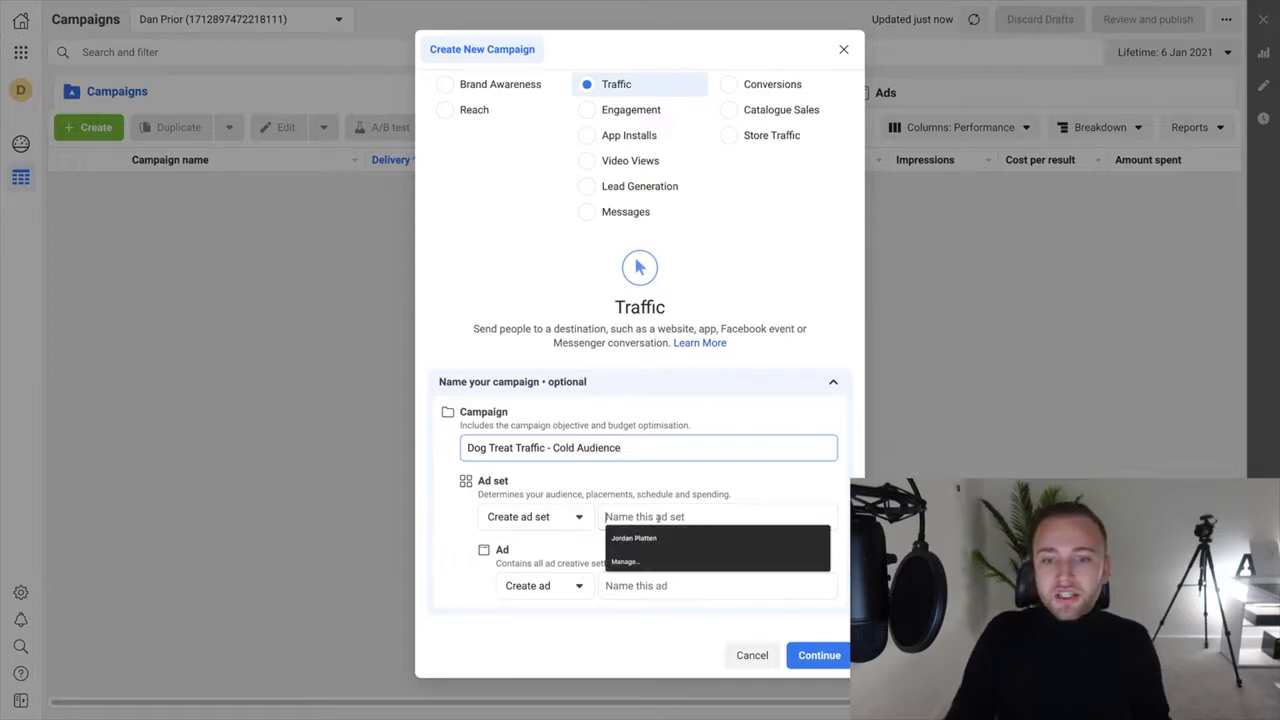
click(658, 504)
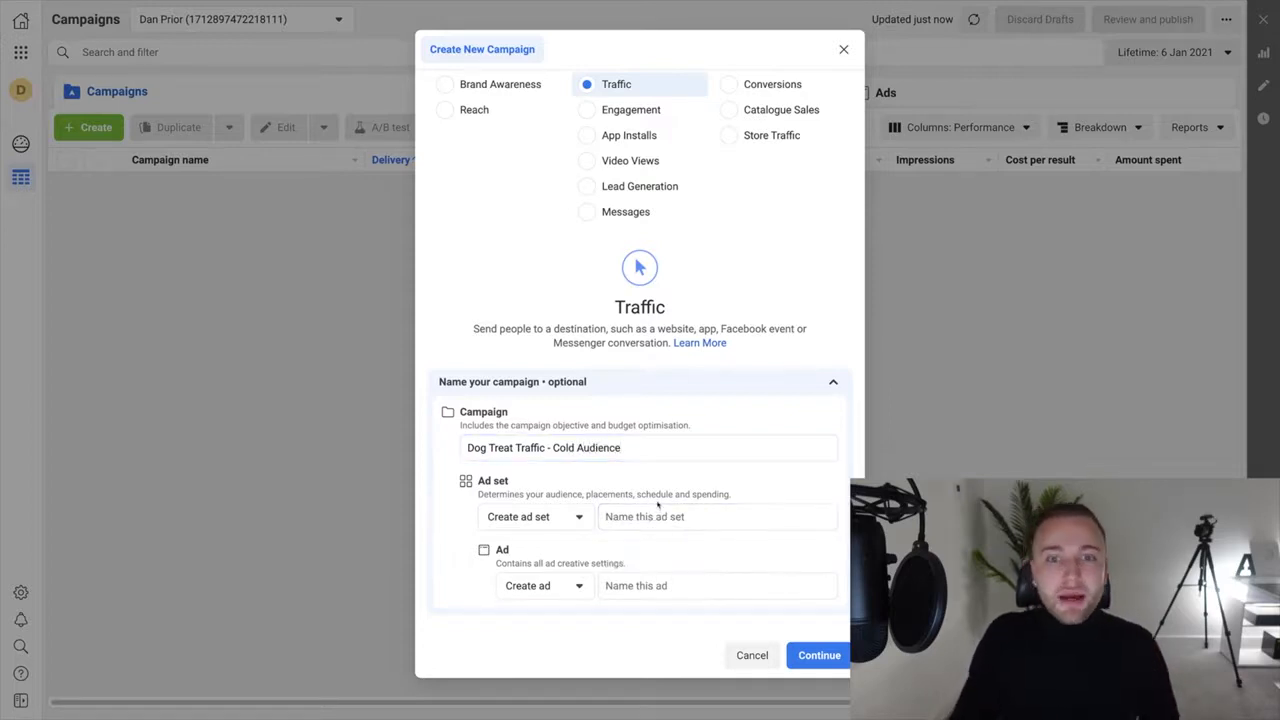
click(817, 656)
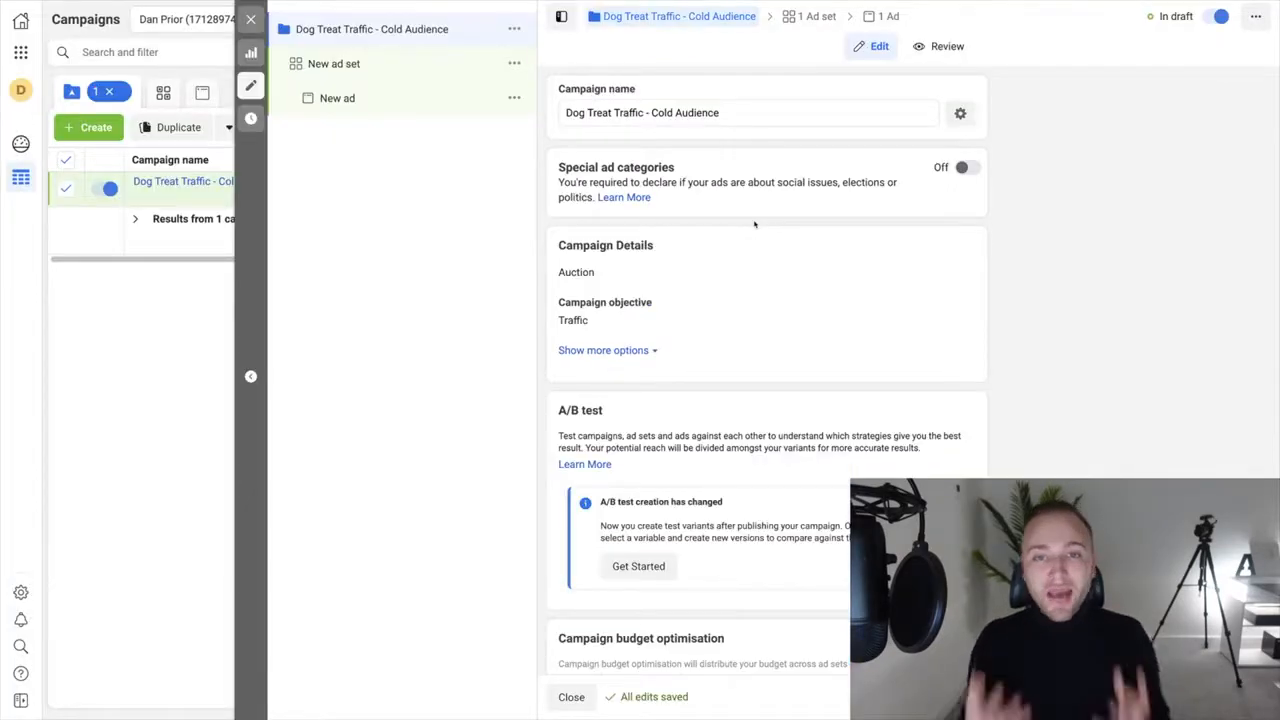
- Proceed to the campaign's new ad set and name it "Dog Treat Traffic - Dog Owners"
scroll(754, 224, down, 1)
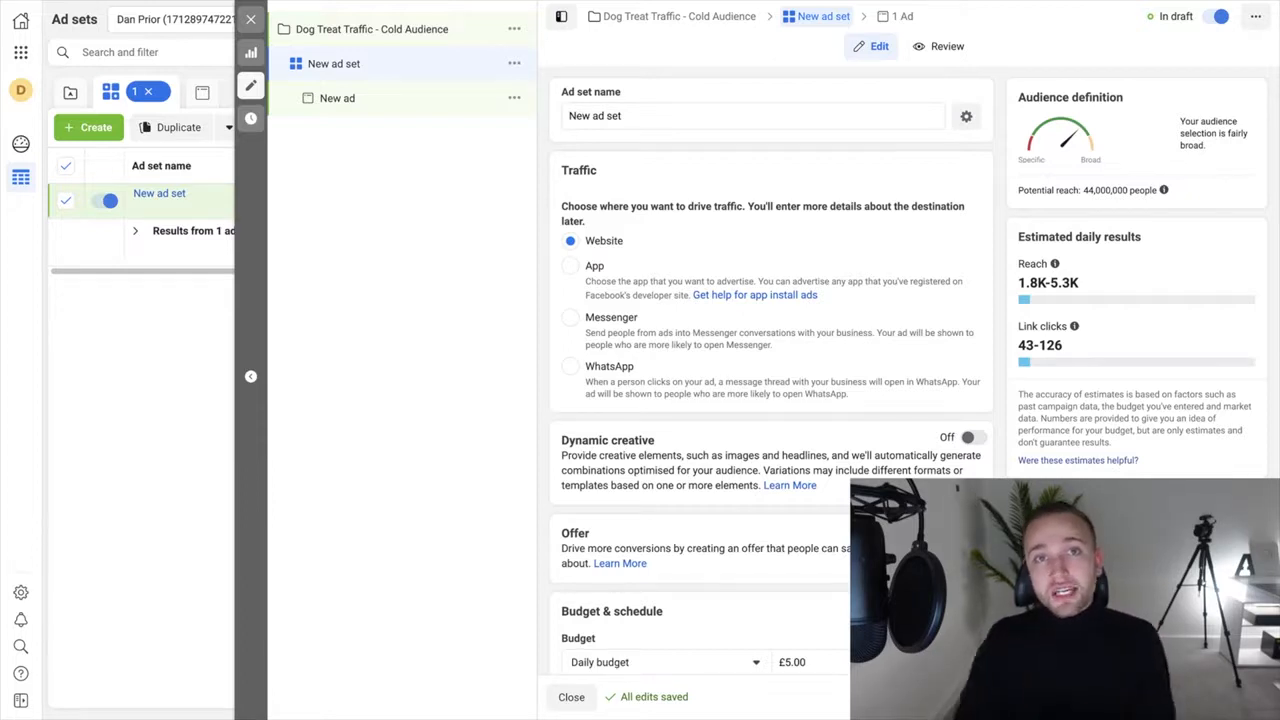
triple_click(645, 113)
text(Dog TRE)
key(BackSpace)
key(BackSpace)
text(reat Traffic - Dog Owners)
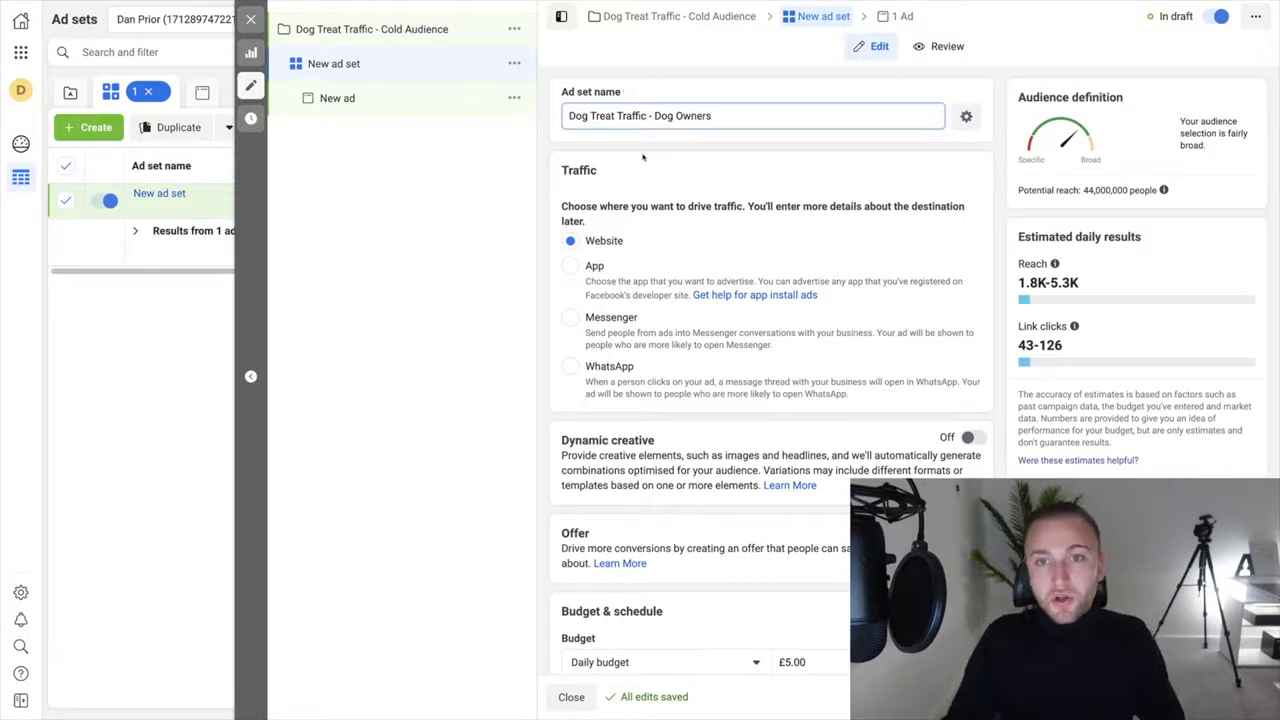
click(643, 156)
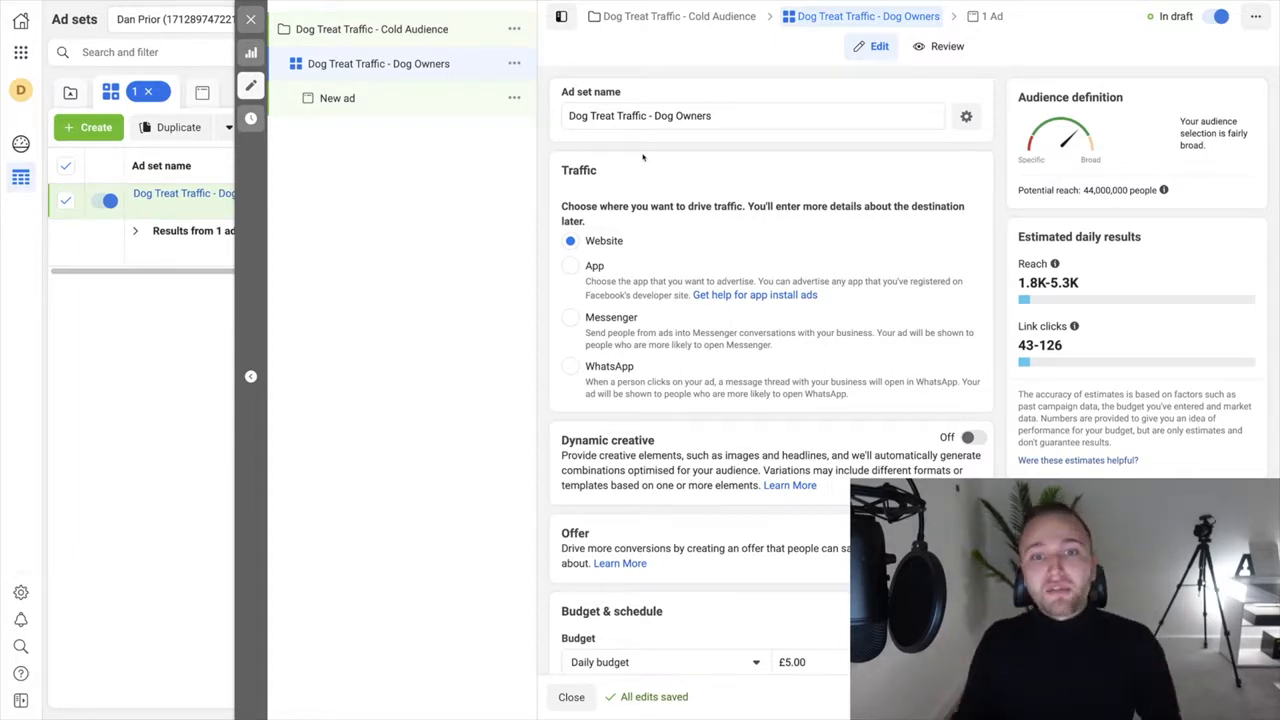
- Replace the United Kingdom with the United States in the ad set's audience locations, targeting people living in this location
scroll(701, 324, down, 5)
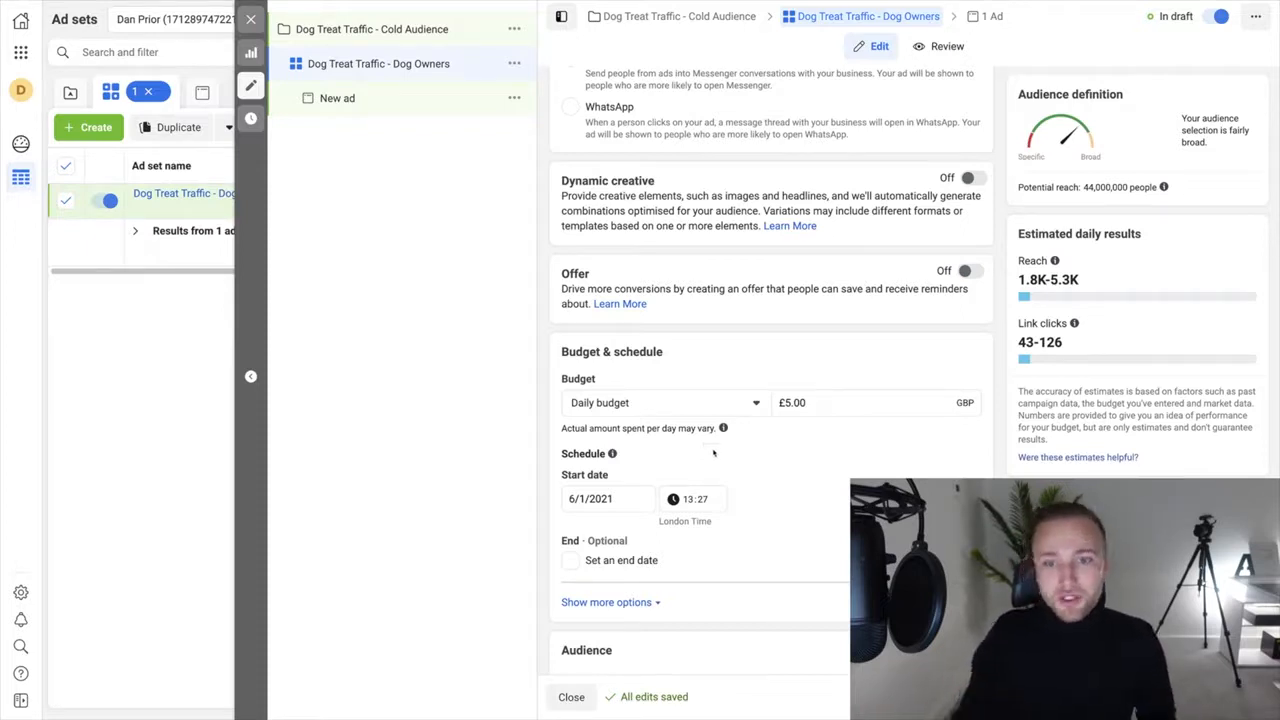
scroll(720, 458, down, 1)
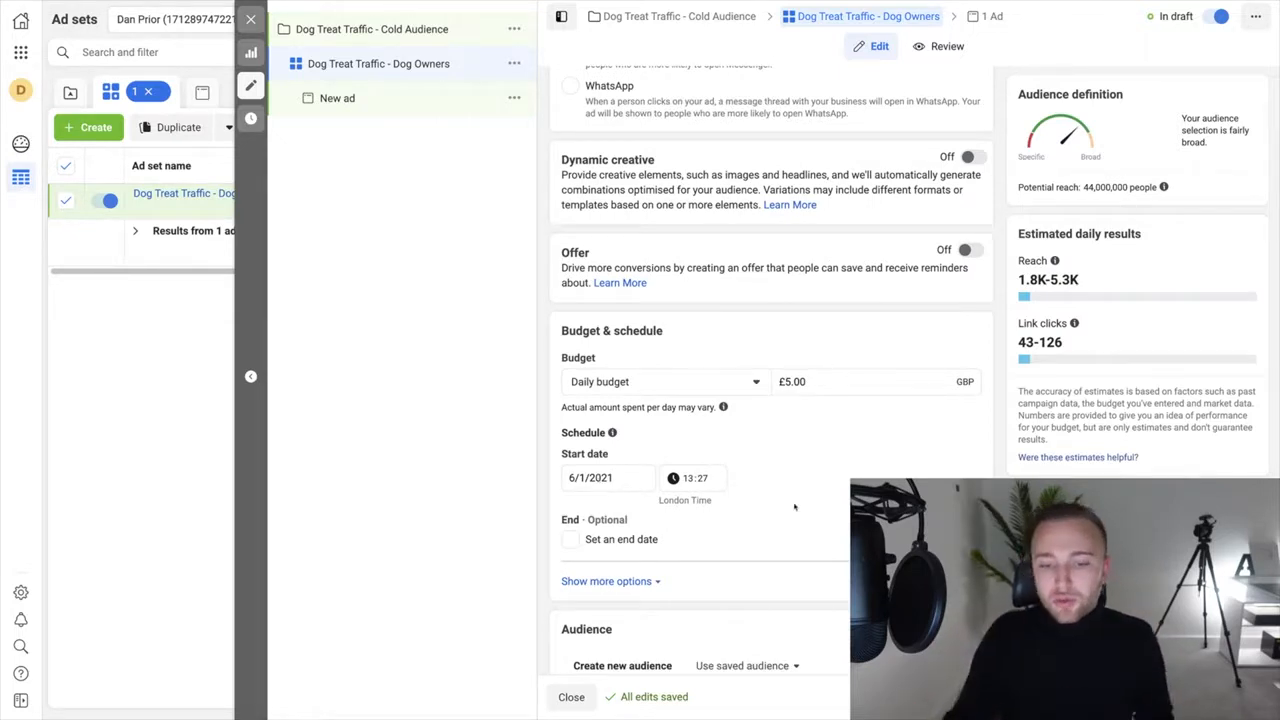
scroll(795, 507, down, 5)
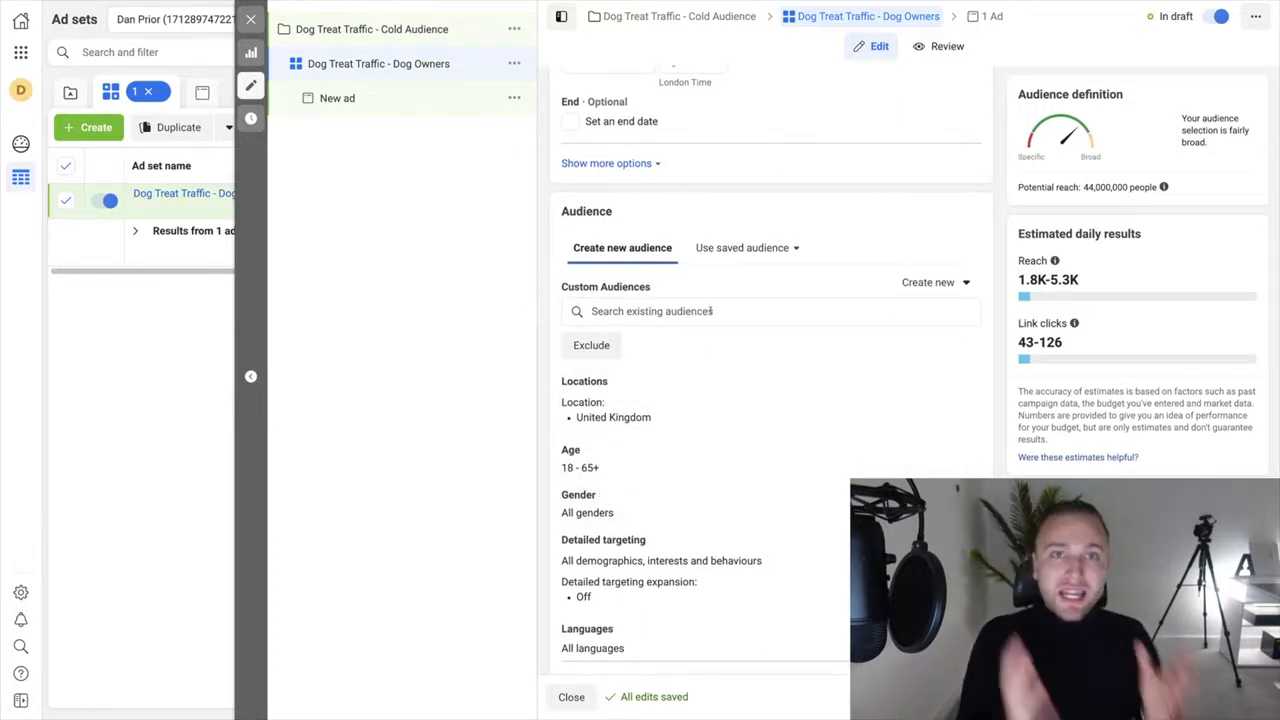
scroll(760, 420, down, 1)
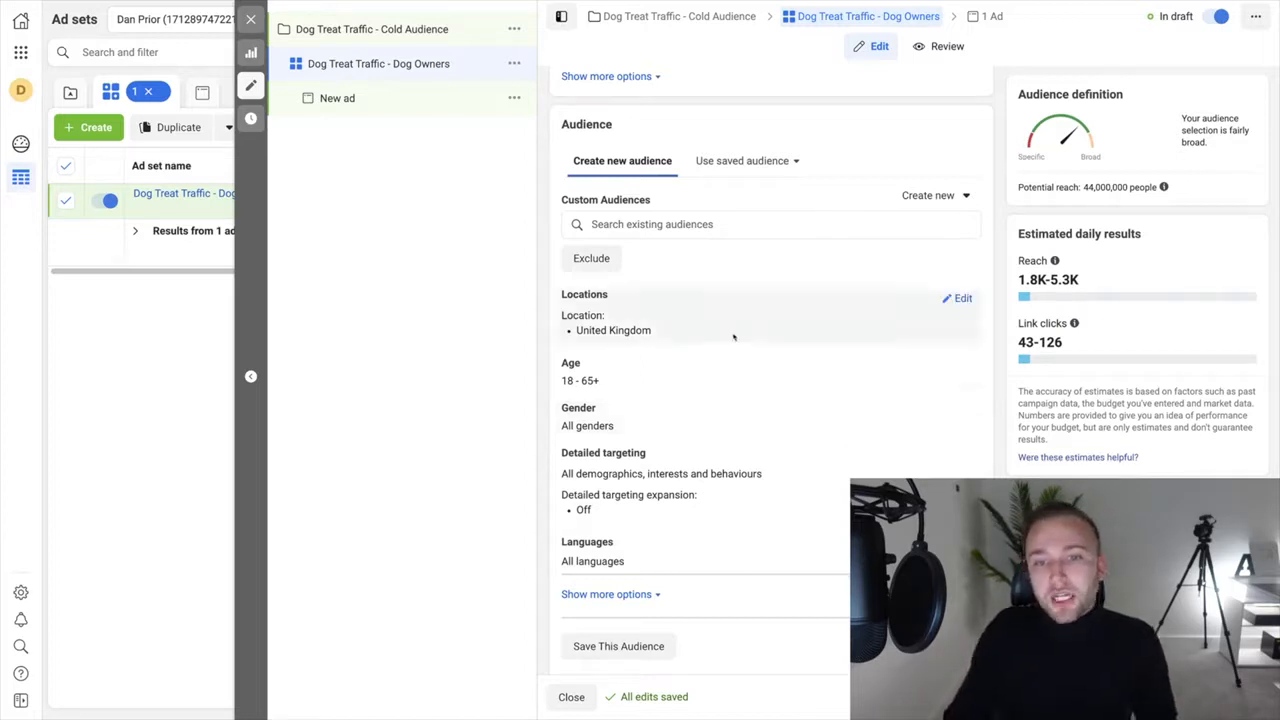
click(962, 299)
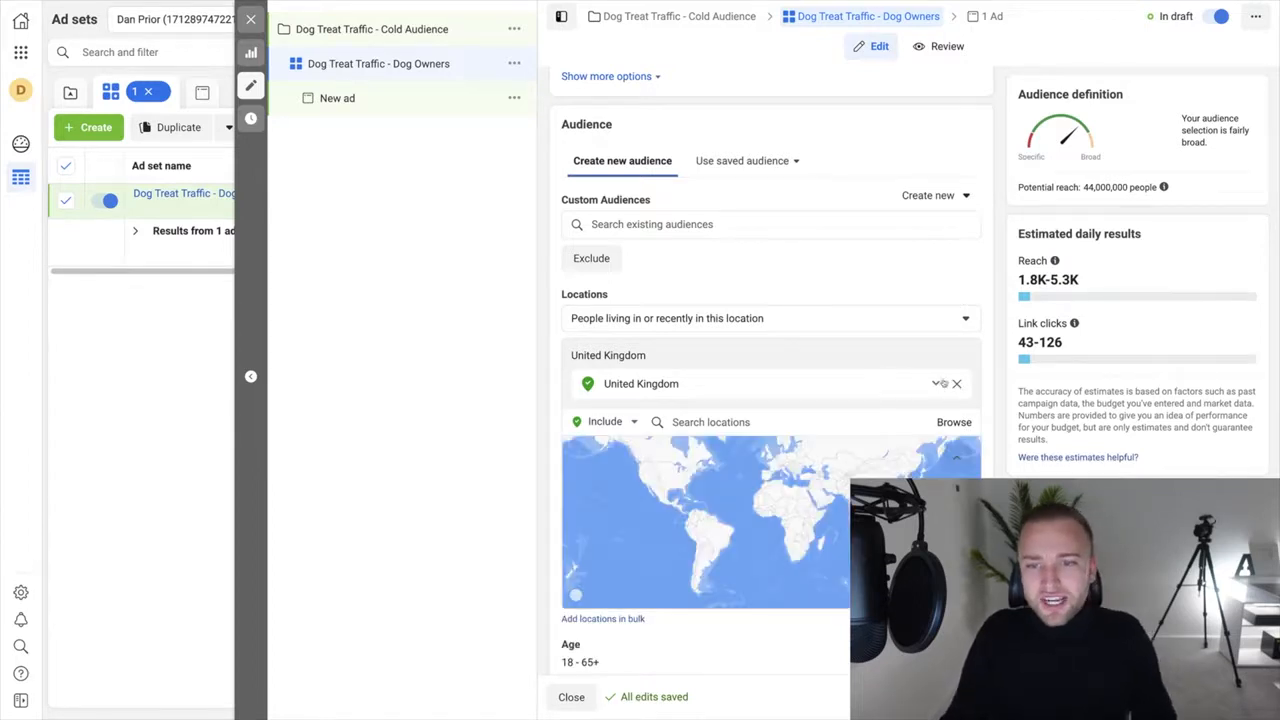
click(958, 384)
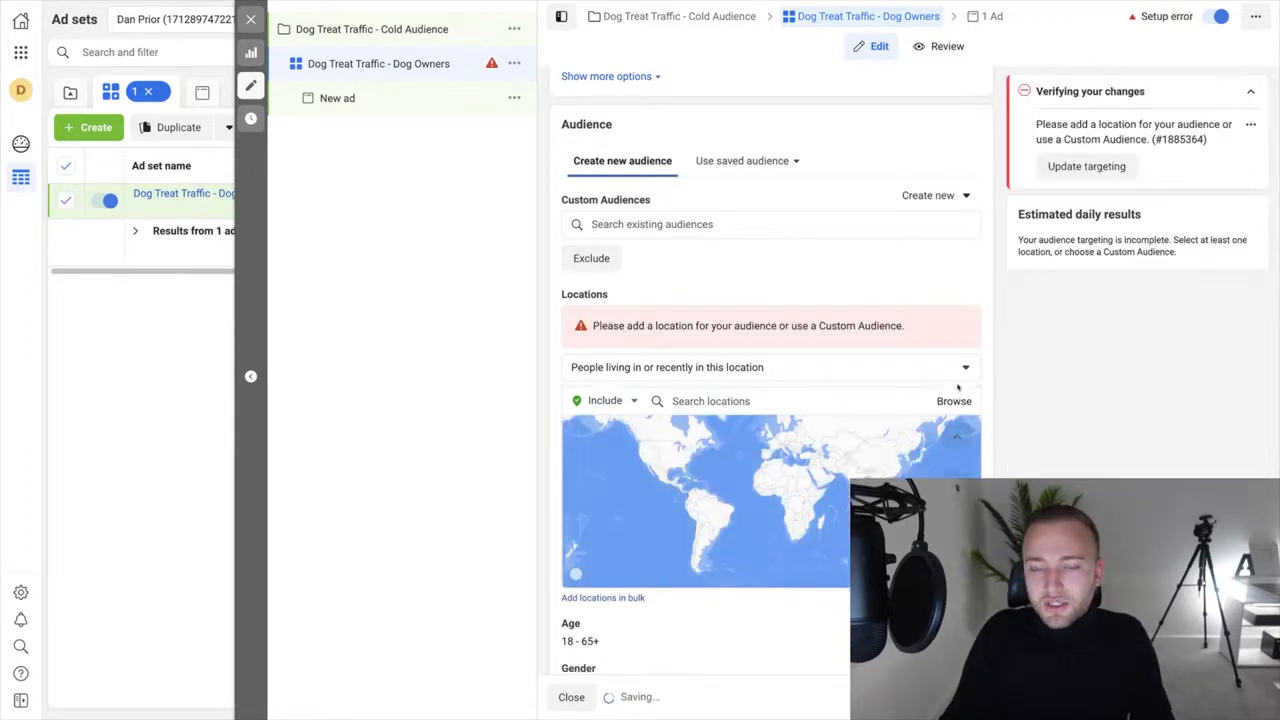
text(United States)
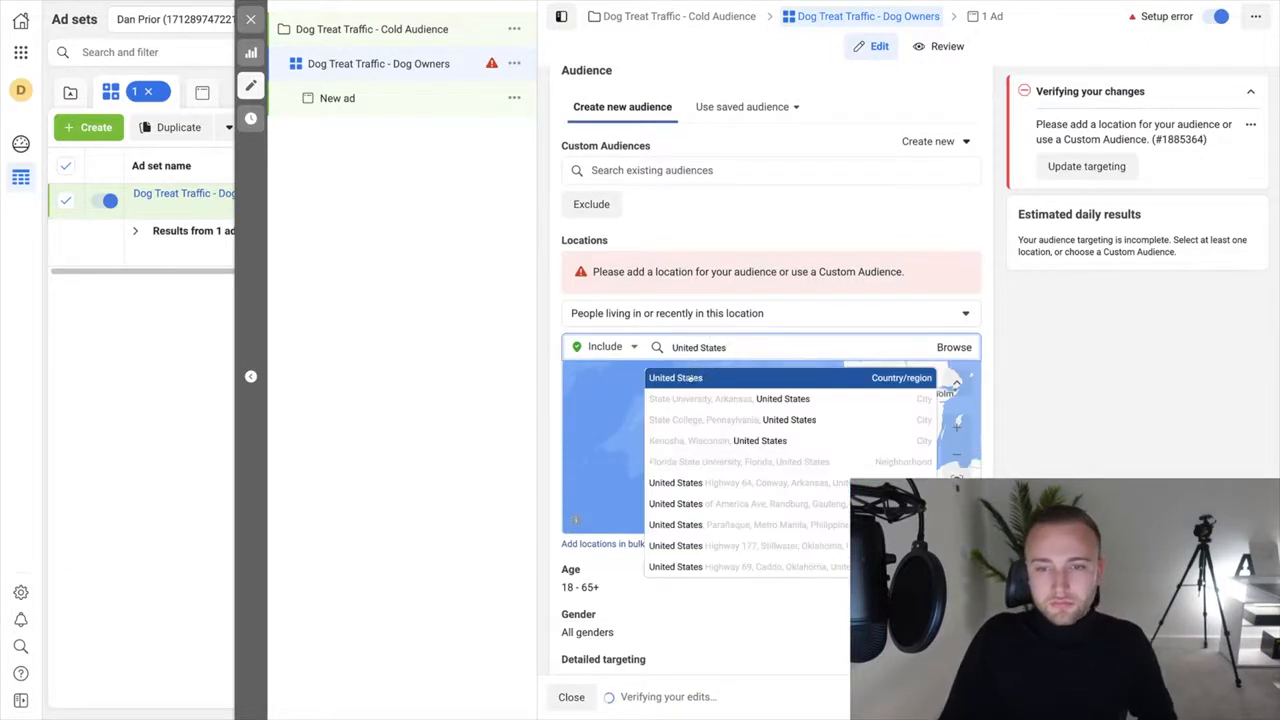
click(689, 379)
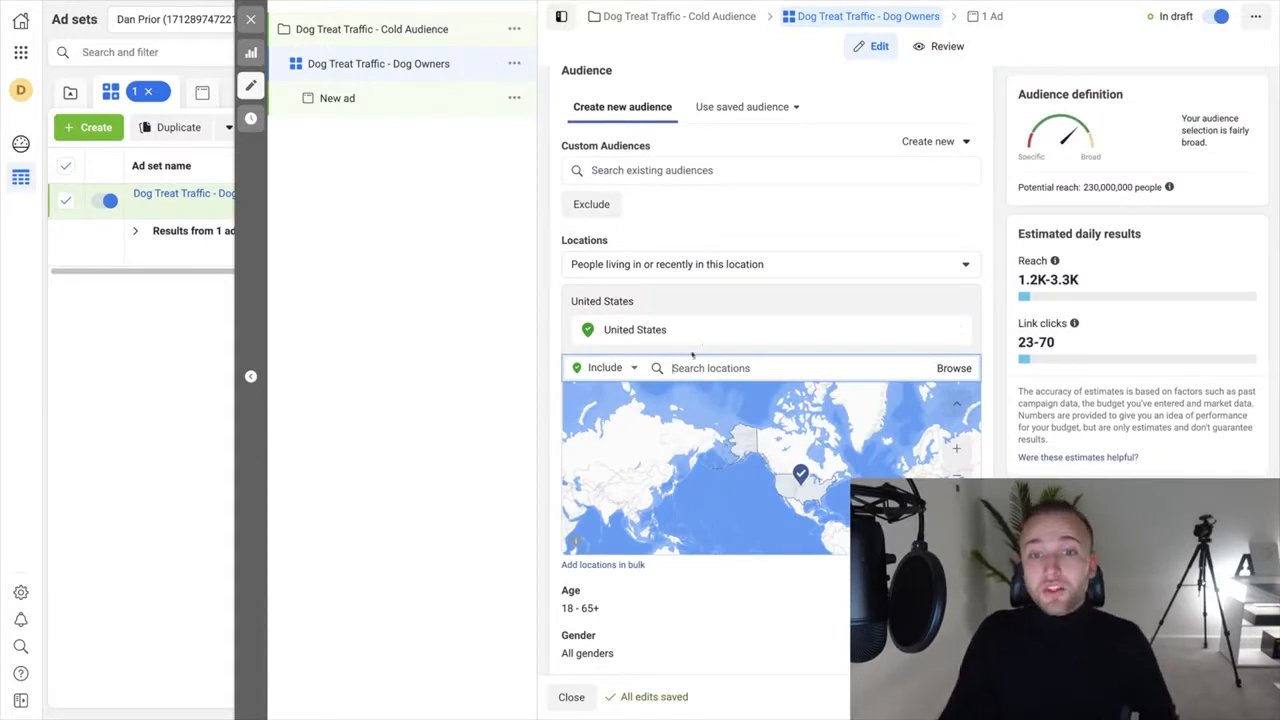
click(671, 266)
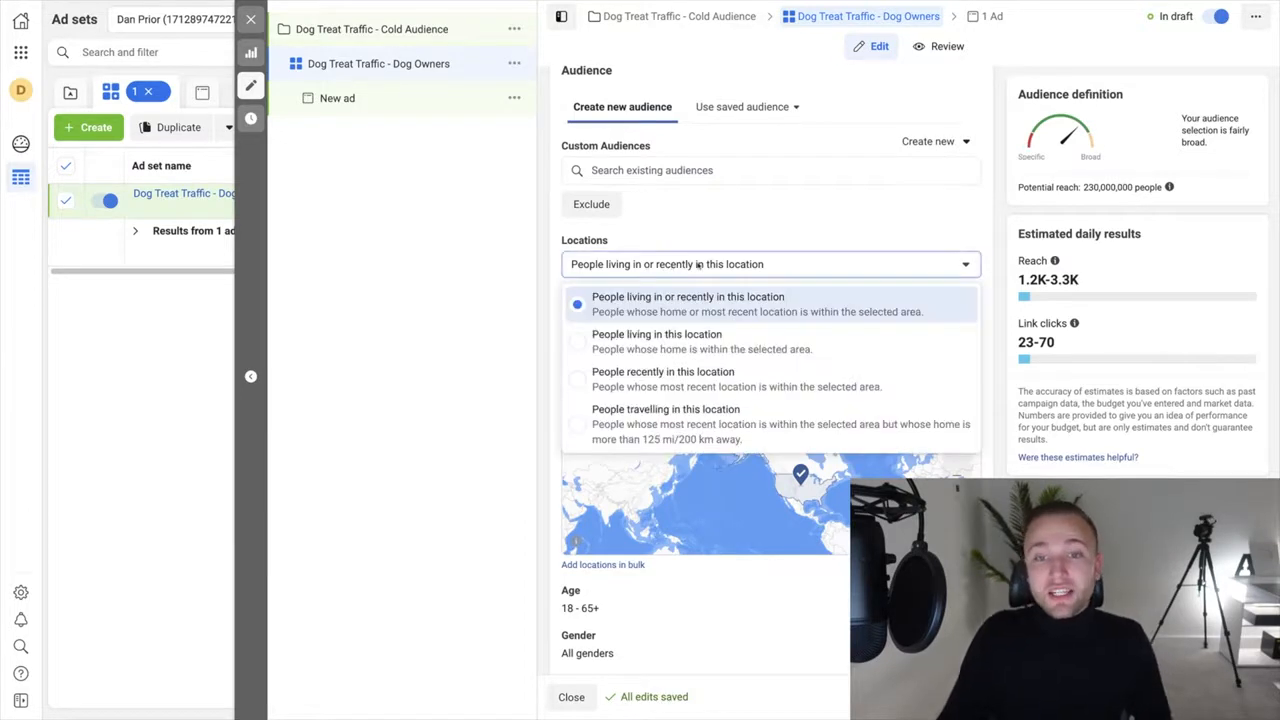
click(640, 345)
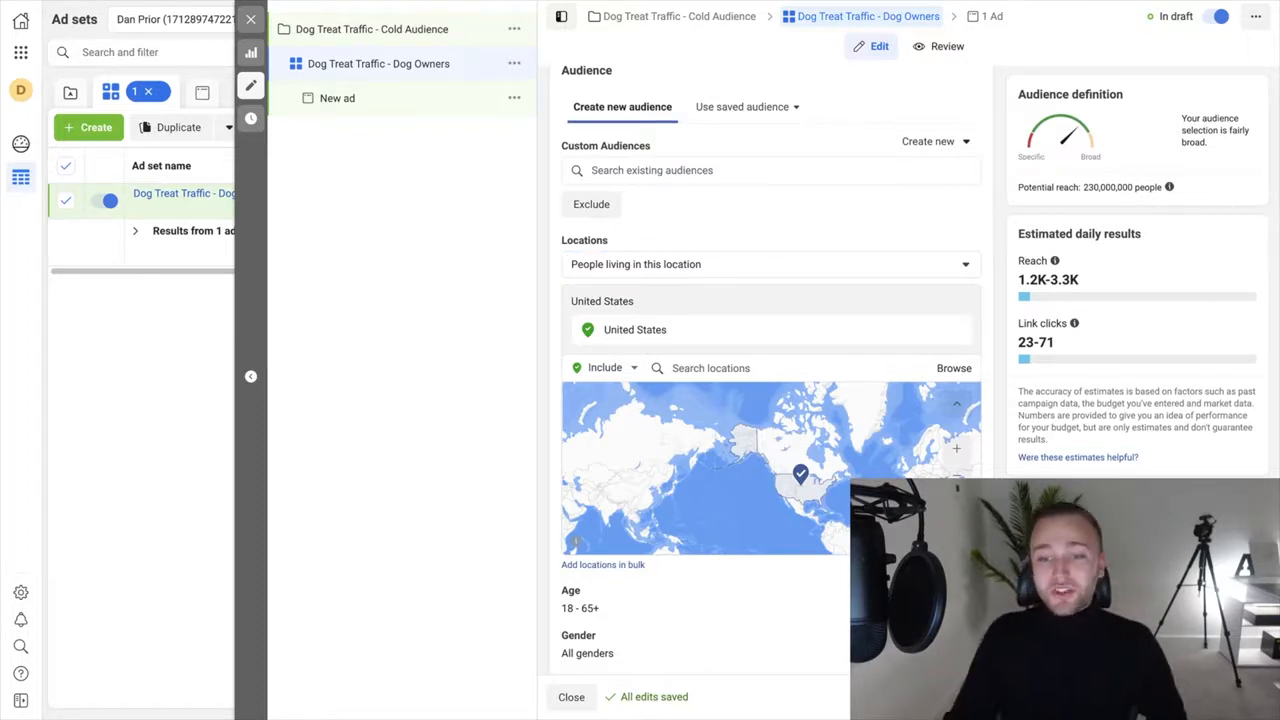
- Open the audience's age and gender settings for editing and look at the upper age limit and gender choices
click(585, 607)
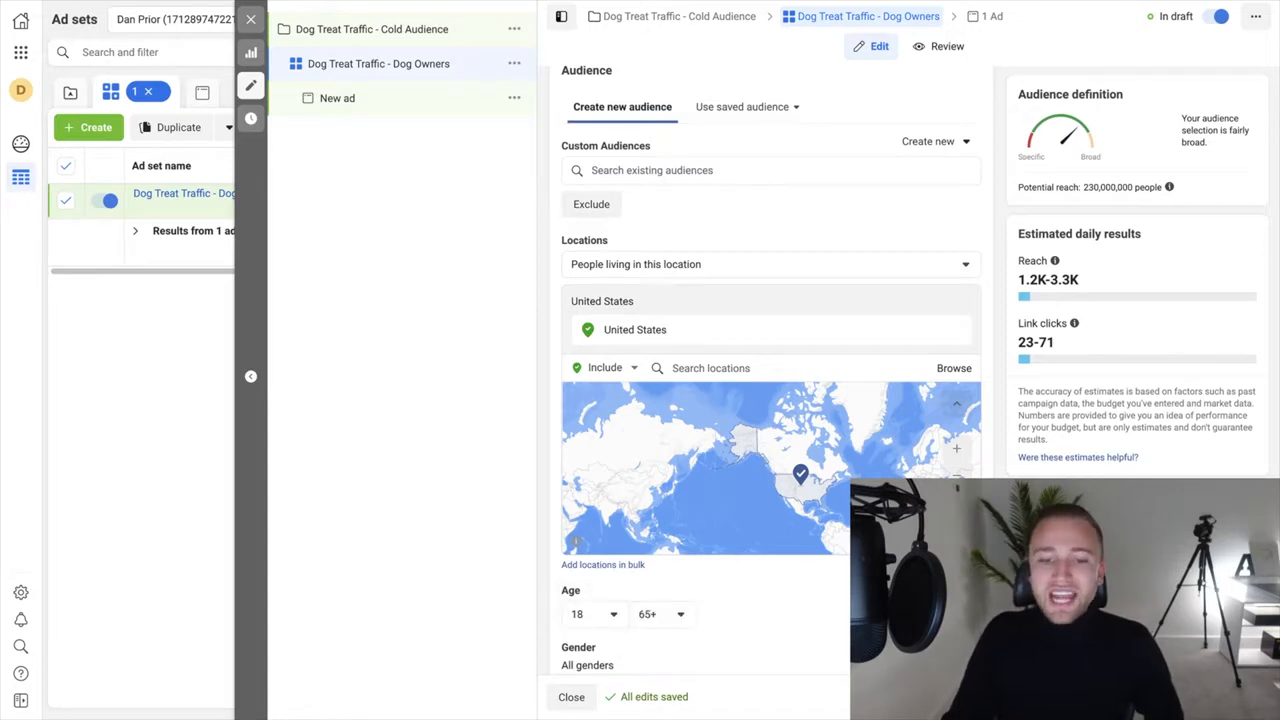
scroll(592, 509, down, 2)
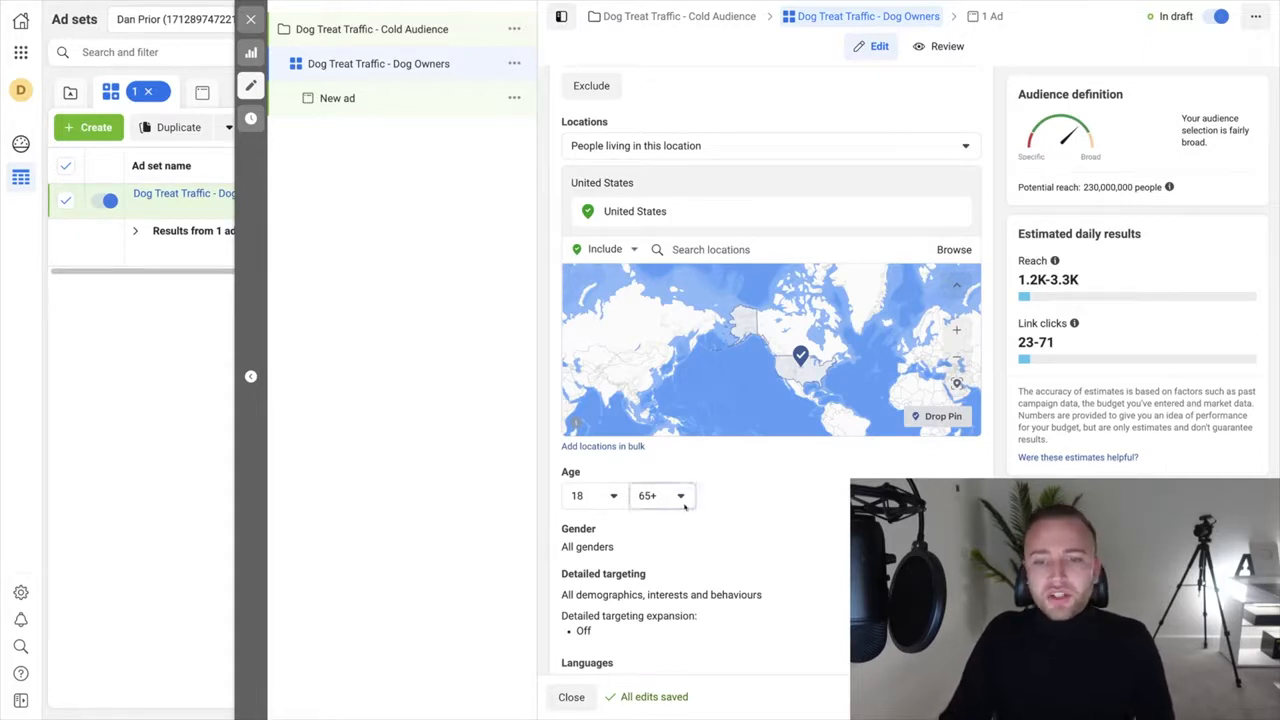
click(664, 497)
click(670, 514)
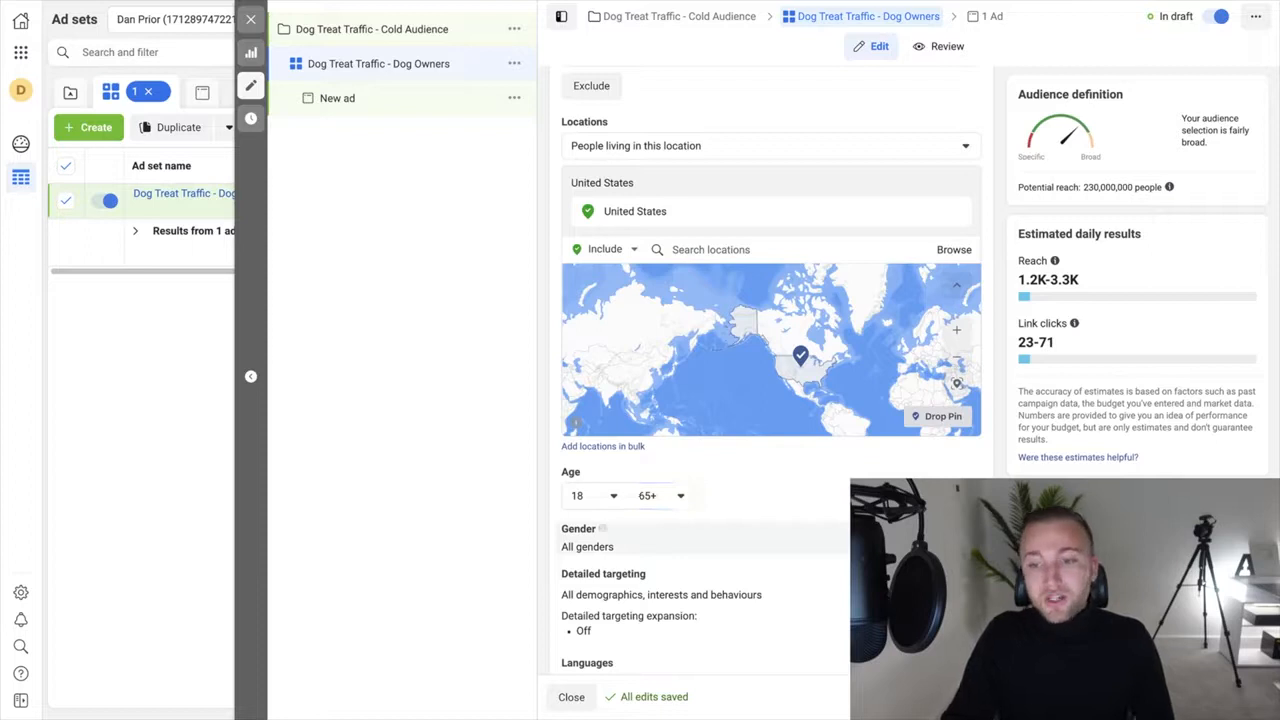
click(600, 530)
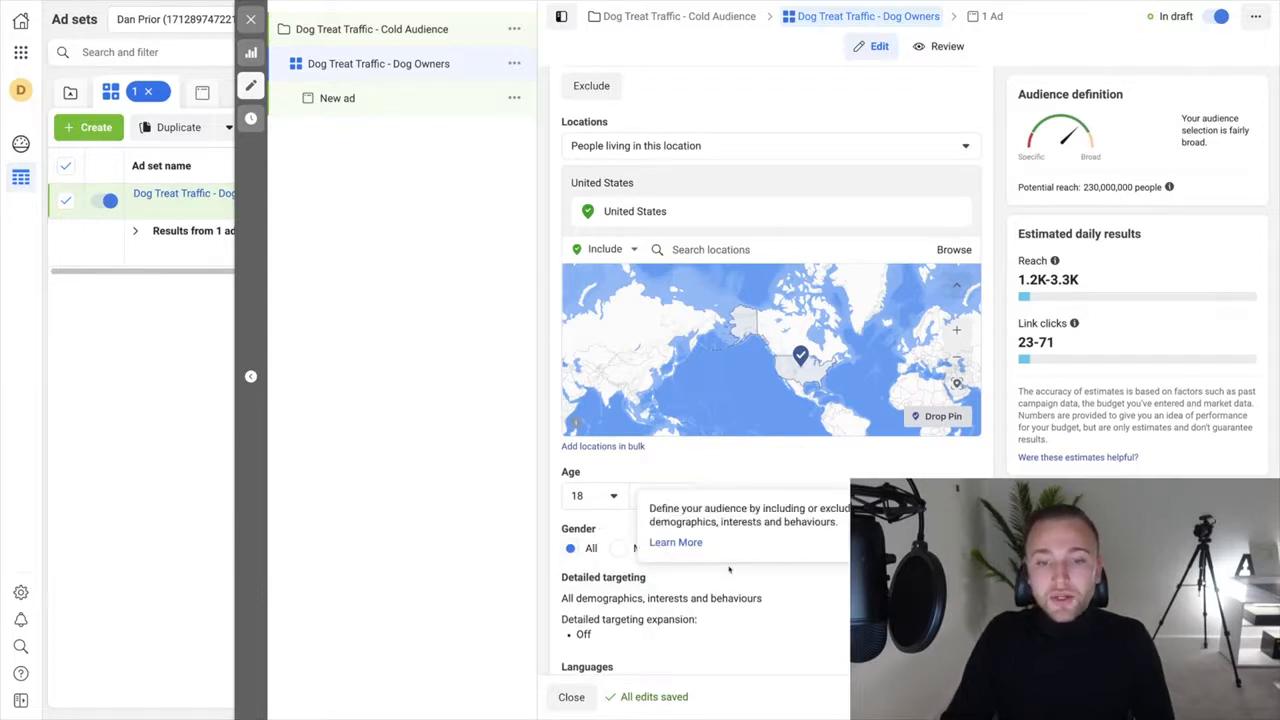
scroll(922, 420, down, 2)
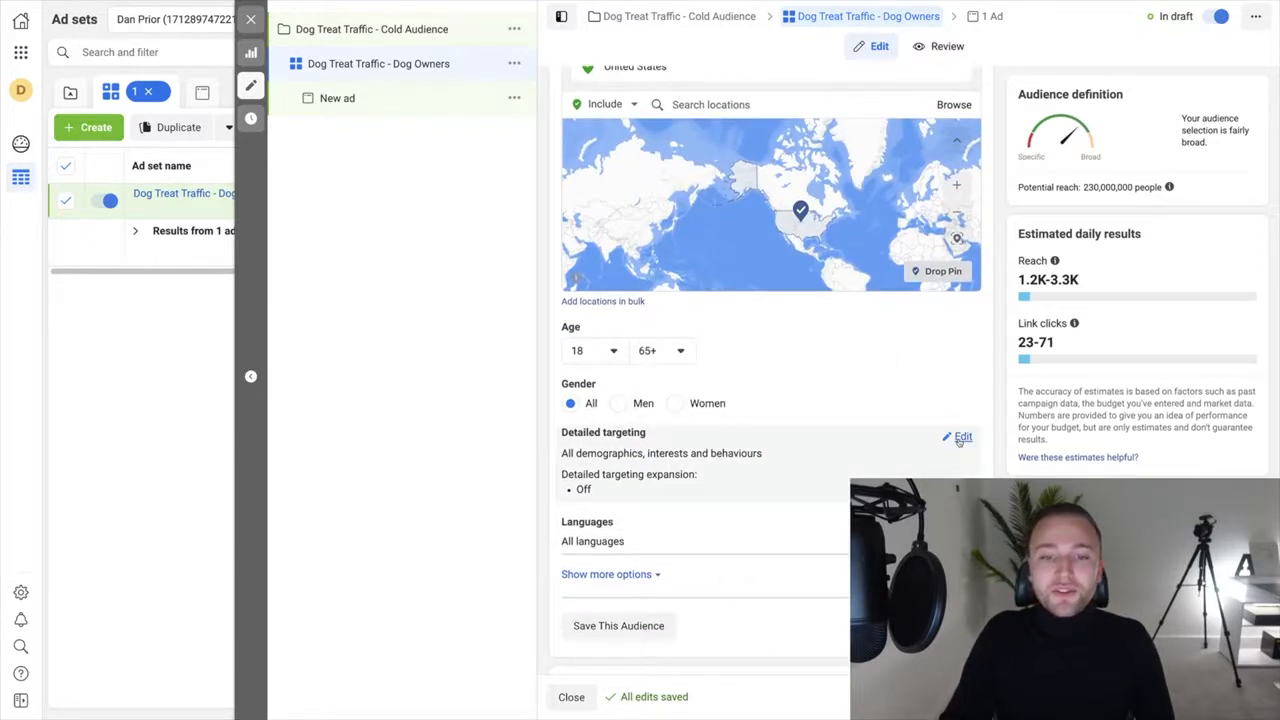
- Open detailed targeting for editing and browse the Demographics categories, such as education, financial, relationship and work
click(960, 438)
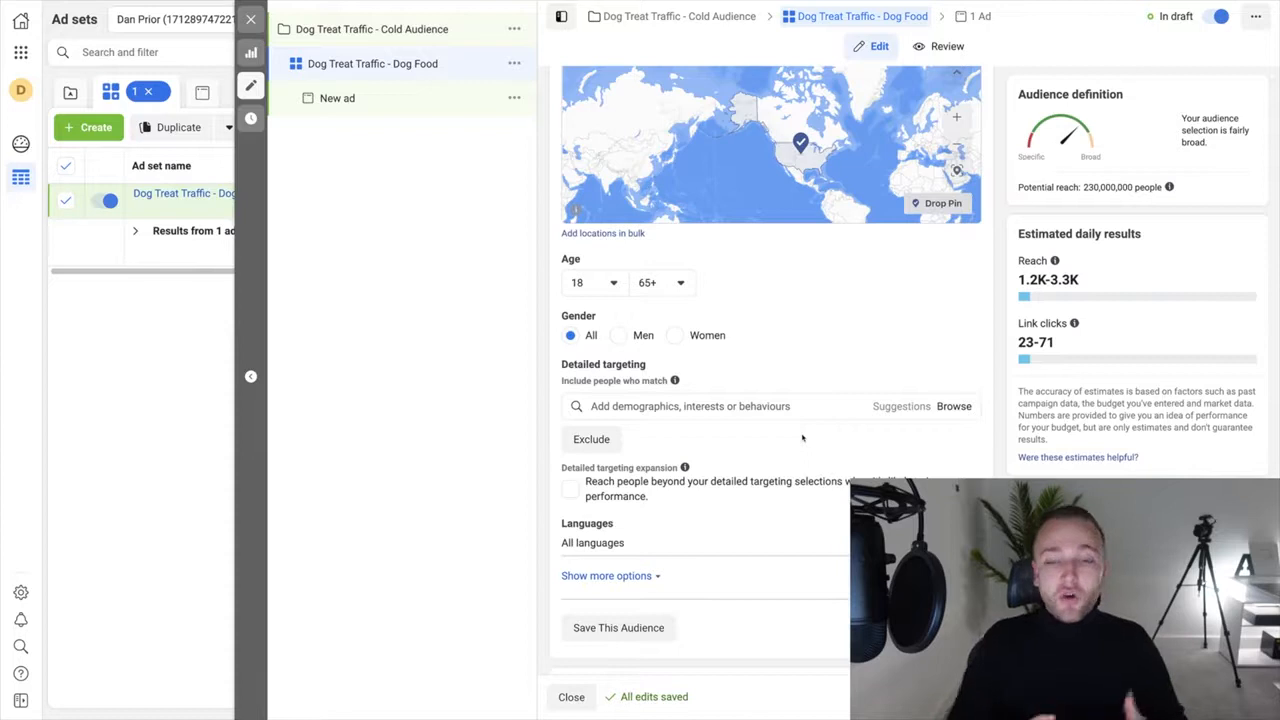
click(950, 406)
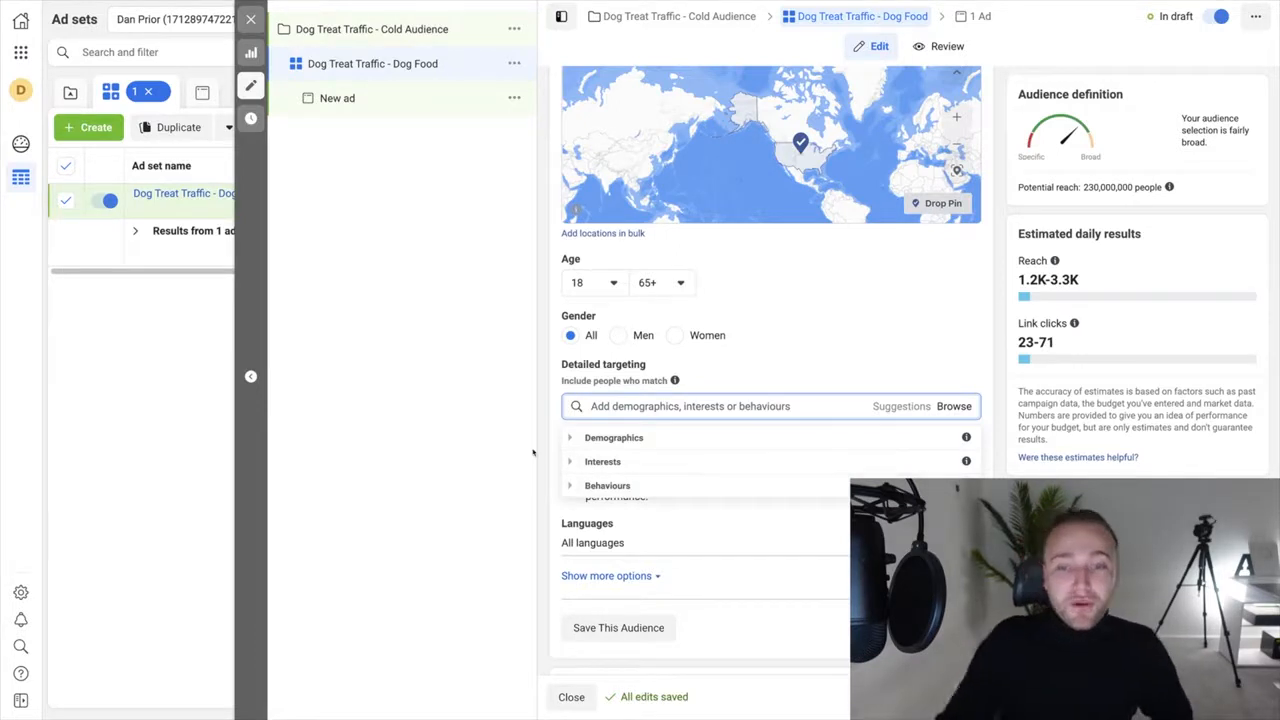
click(600, 443)
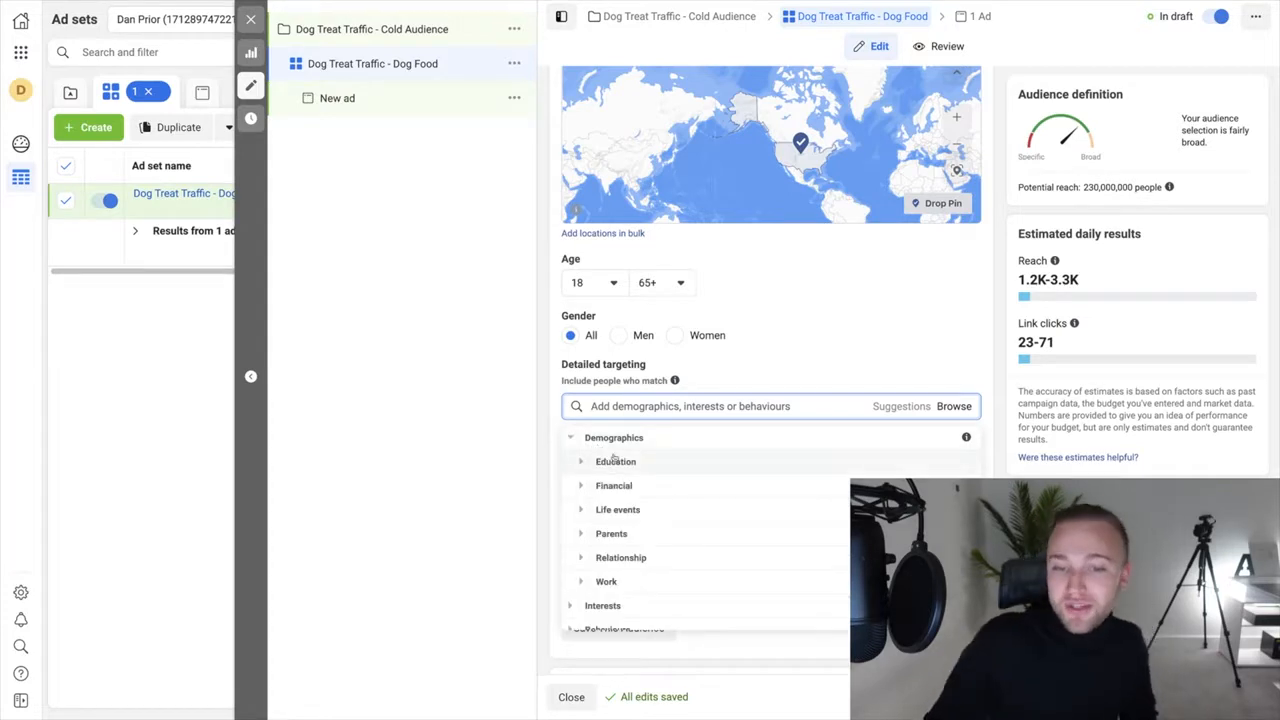
click(614, 461)
click(614, 461)
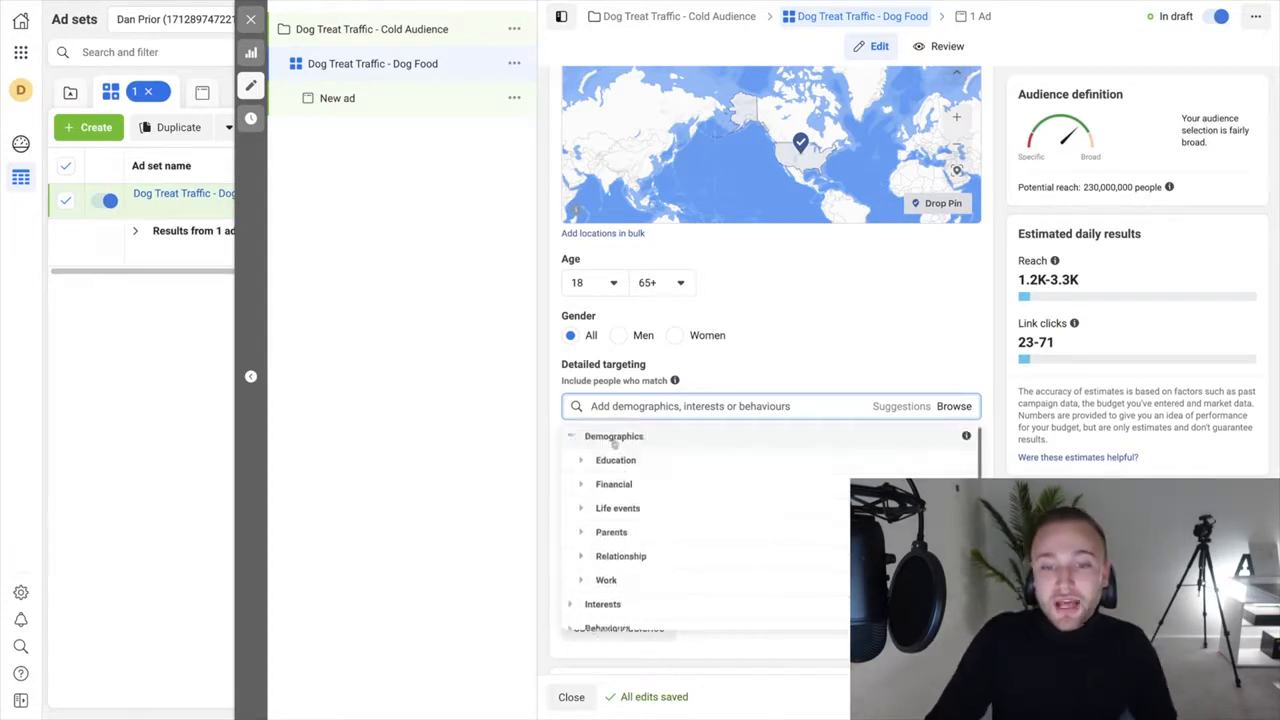
click(618, 484)
click(616, 450)
click(634, 557)
click(621, 522)
click(610, 580)
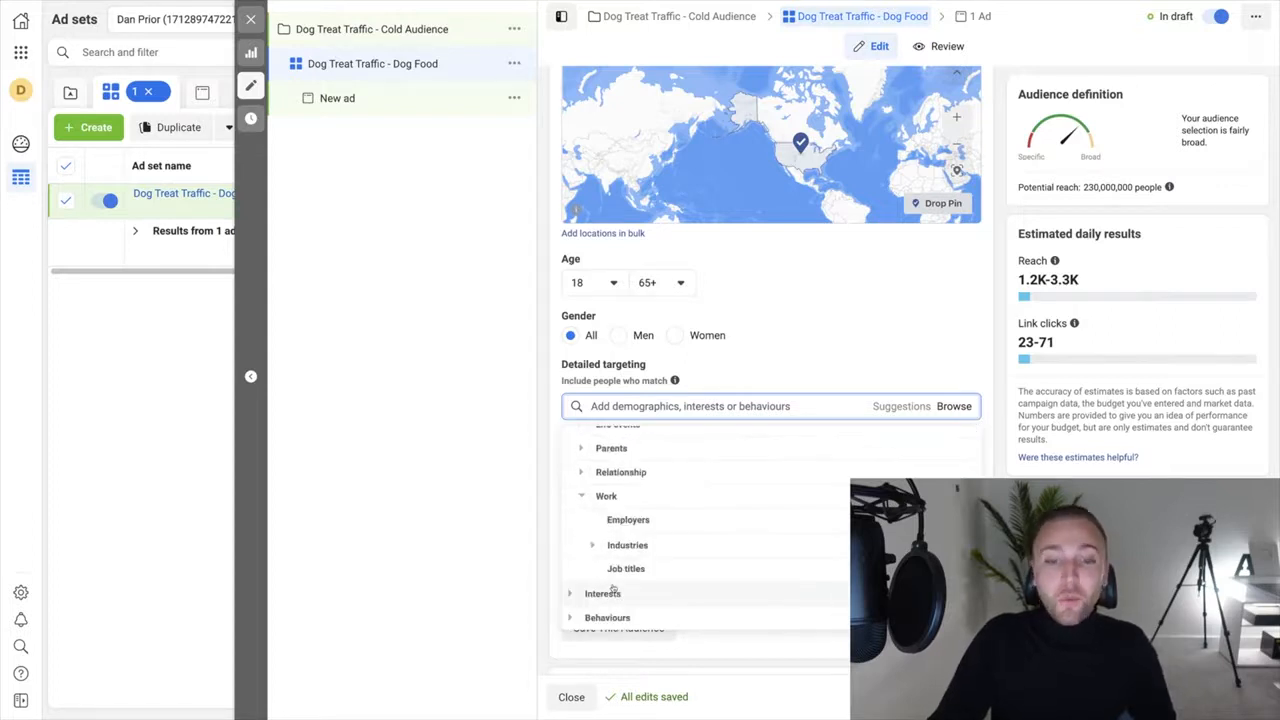
scroll(613, 580, up, 3)
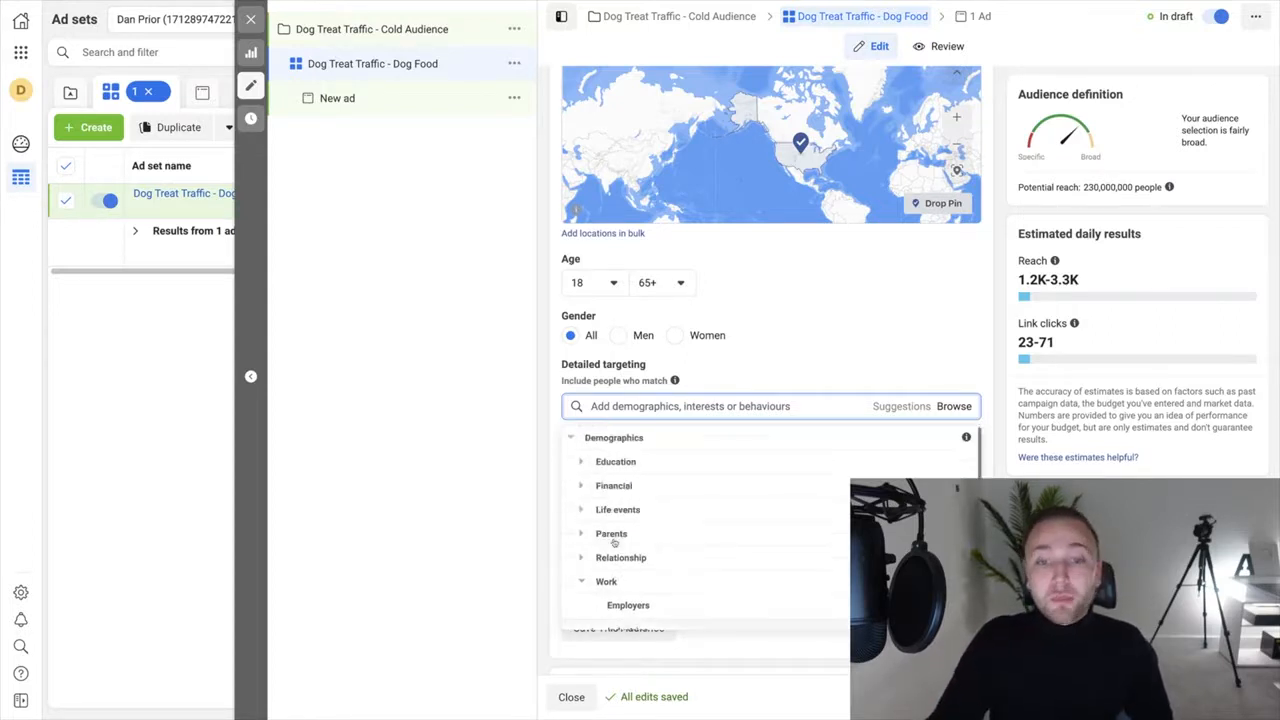
click(614, 437)
- Browse the Interests and Behaviours categories available for detailed targeting
click(603, 462)
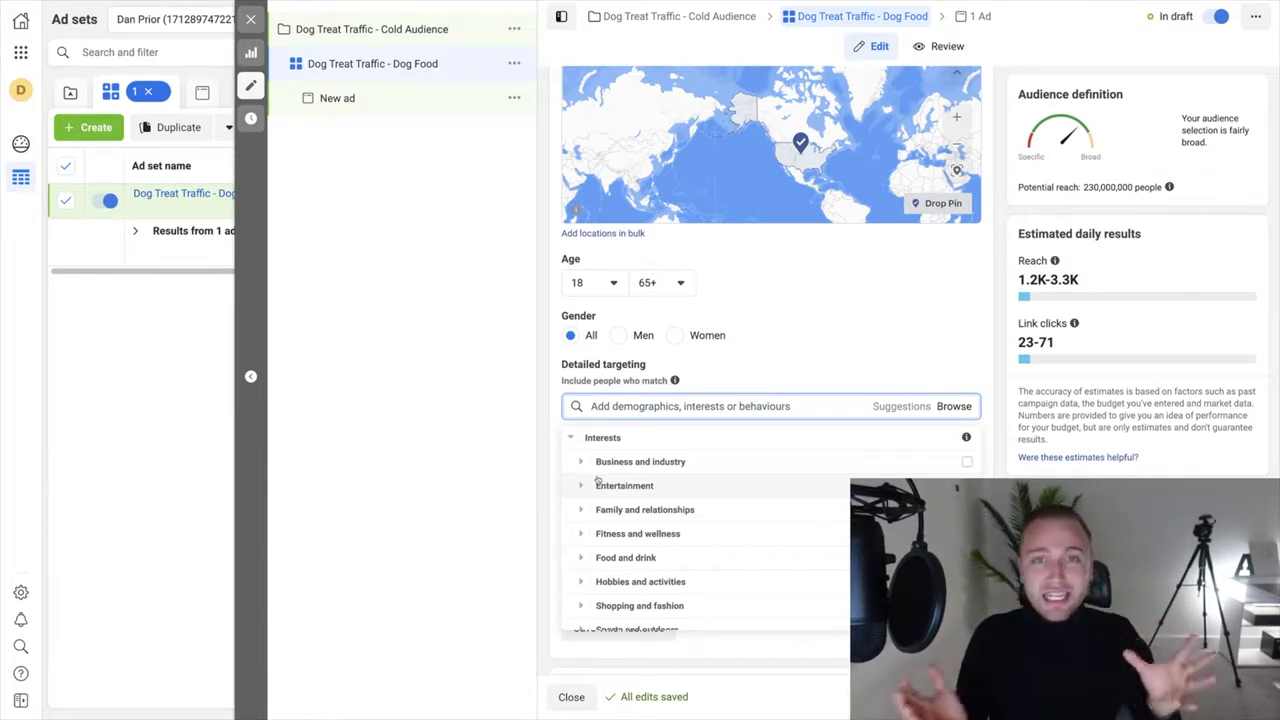
click(581, 438)
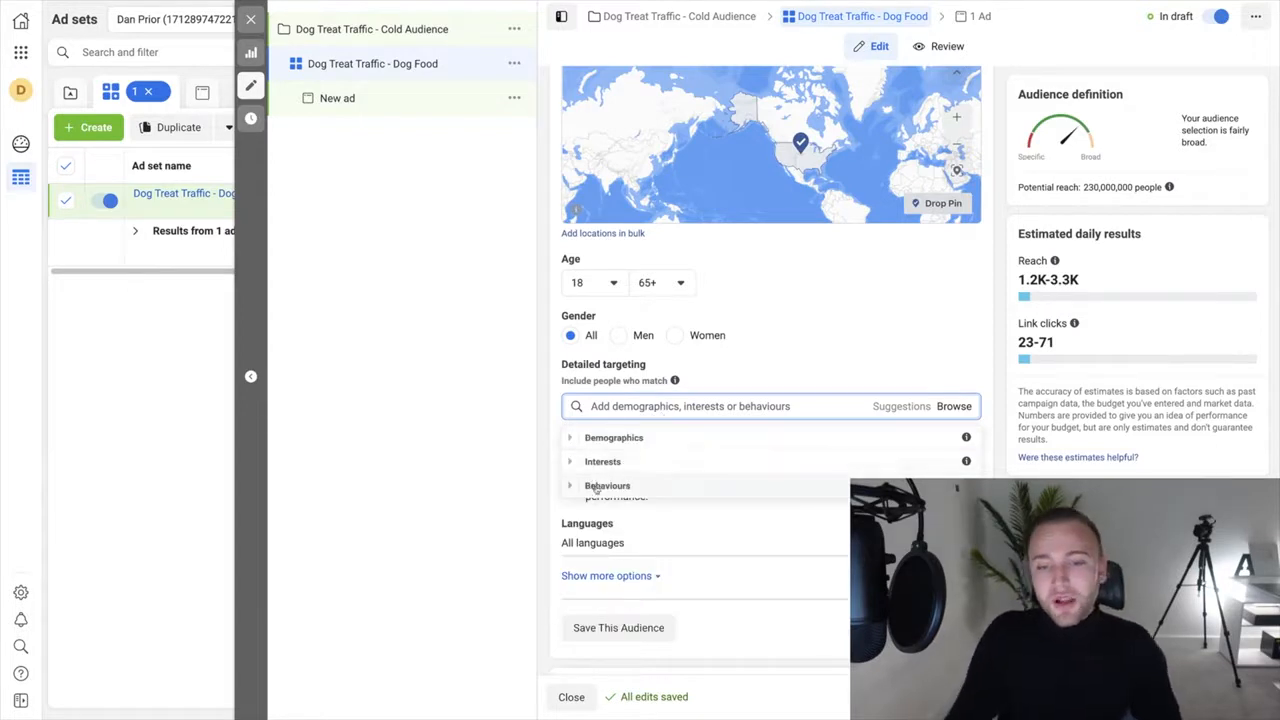
click(588, 486)
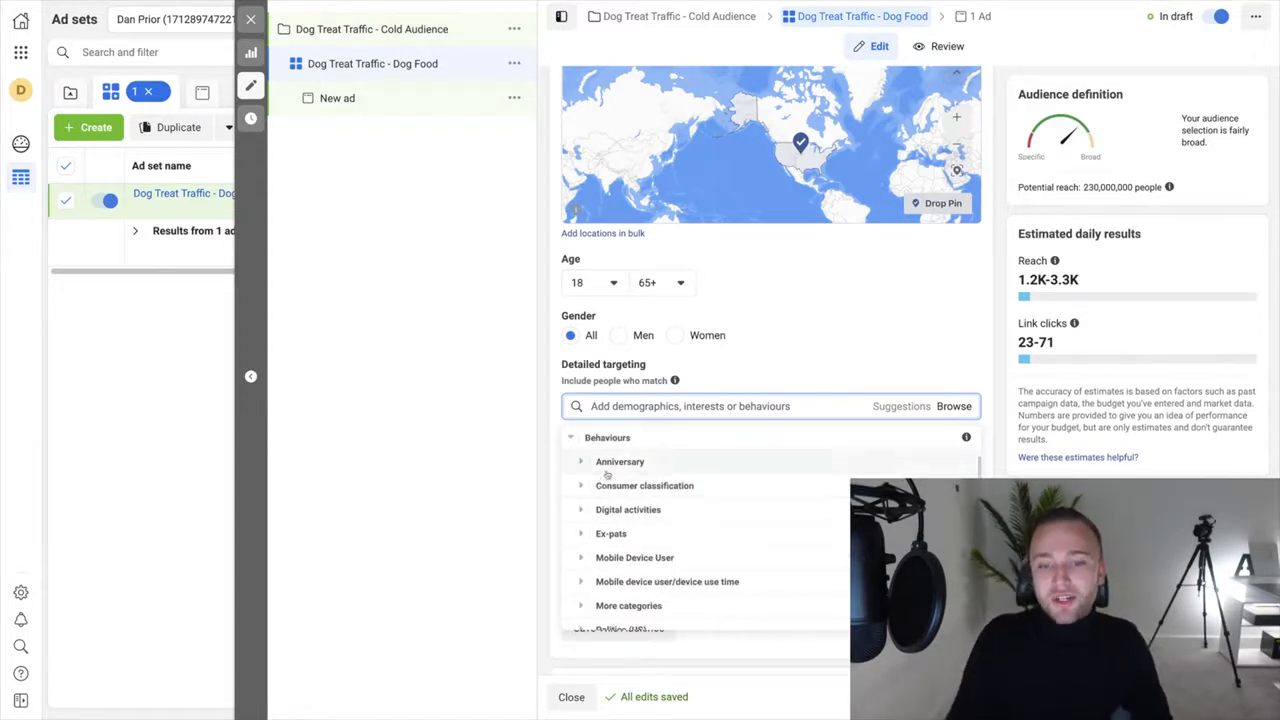
click(610, 533)
click(611, 439)
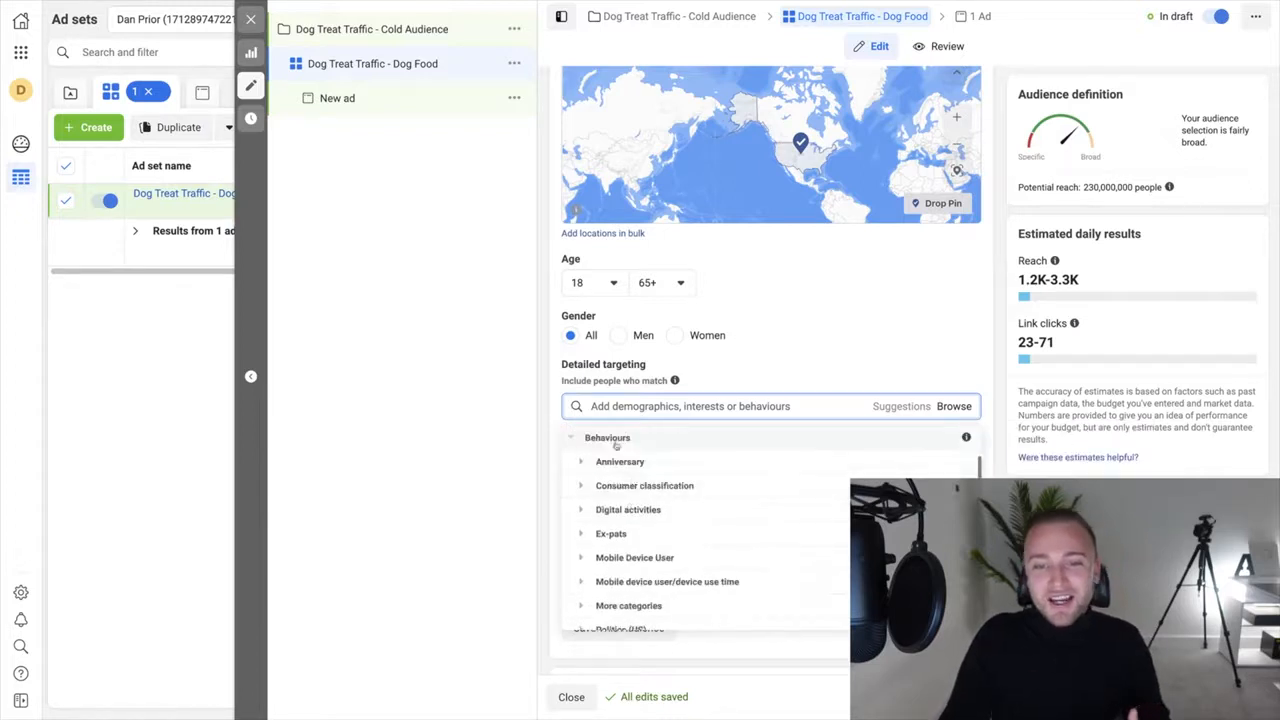
scroll(643, 570, down, 1)
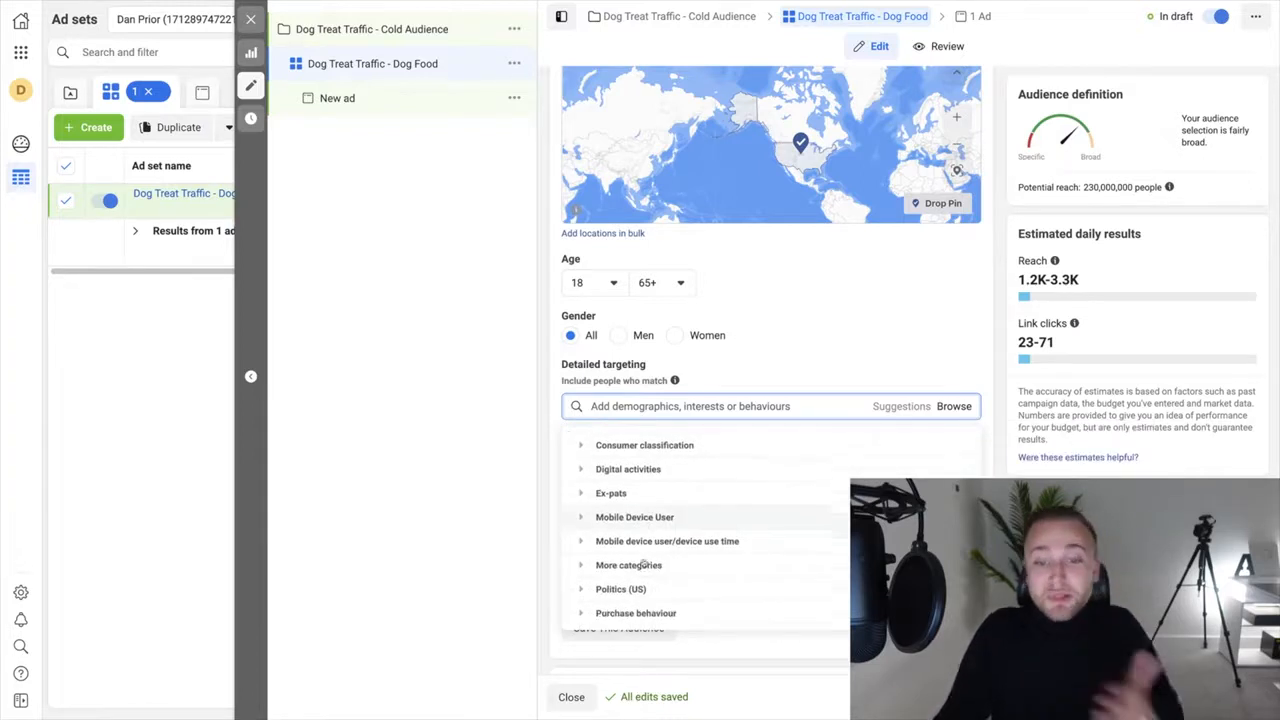
scroll(632, 595, down, 1)
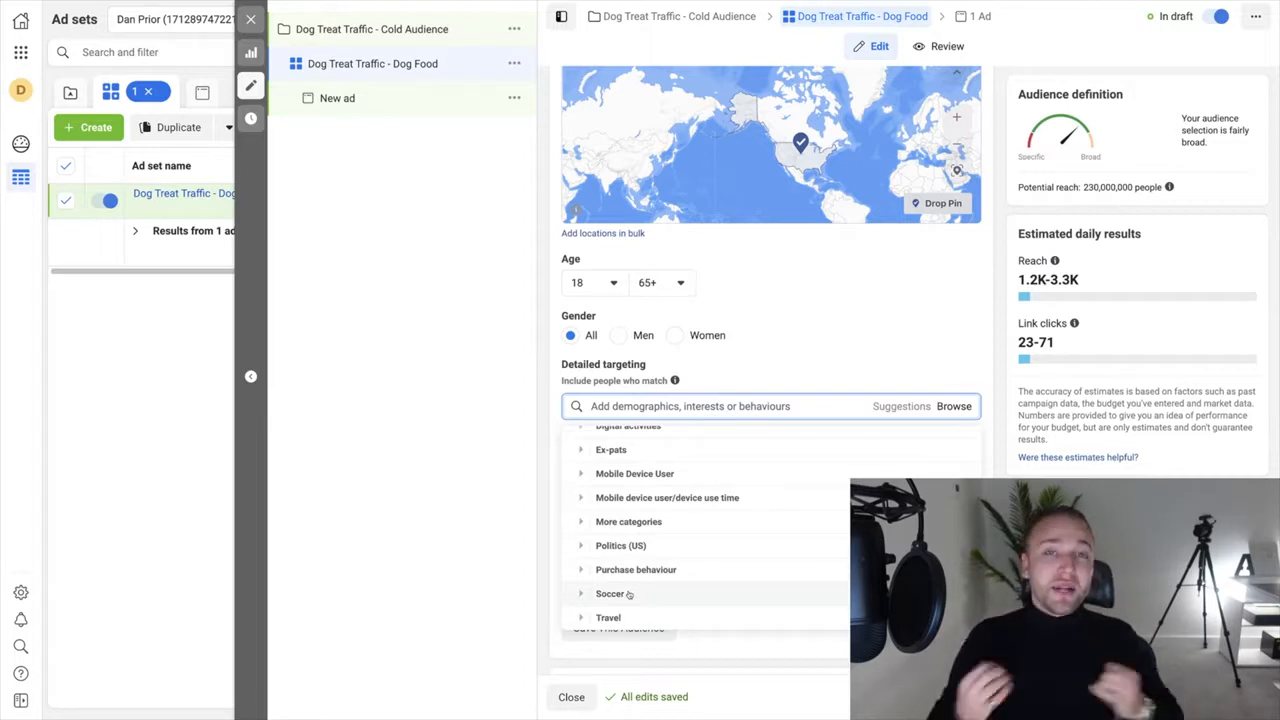
- Search detailed targeting for "dog" and add the Dog food interest to the audience
click(612, 408)
text(dog)
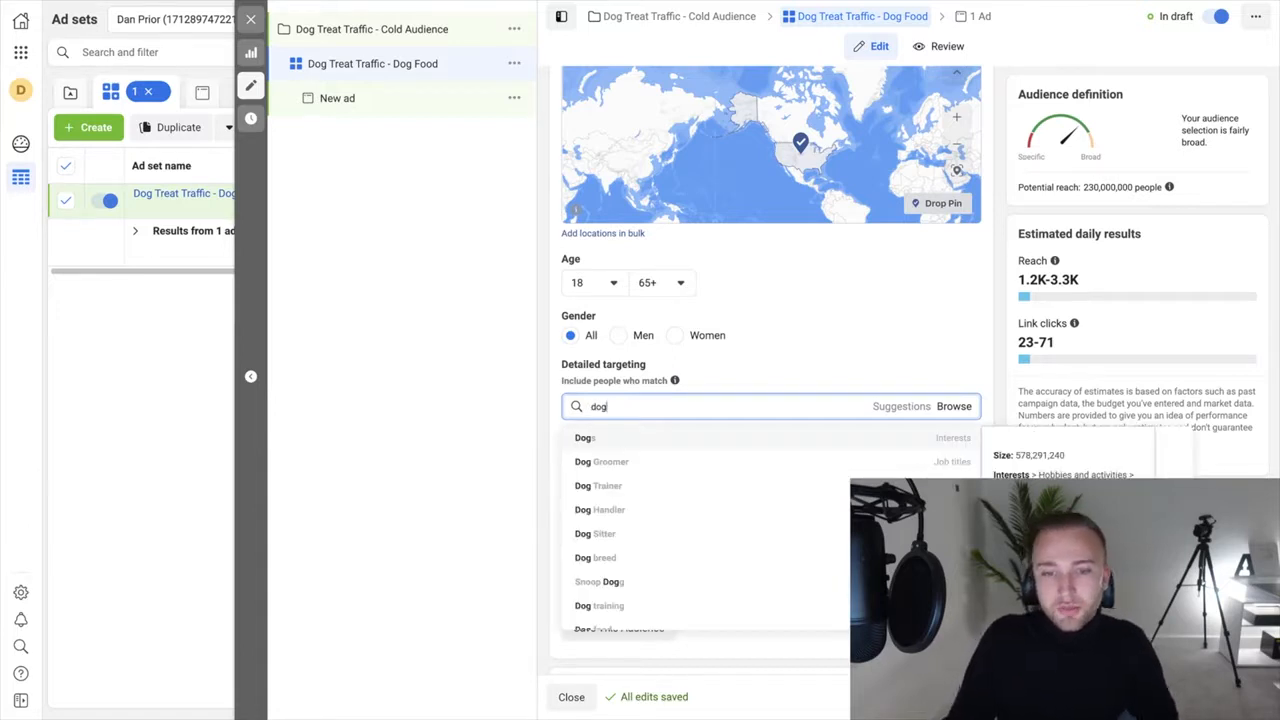
scroll(660, 515, down, 3)
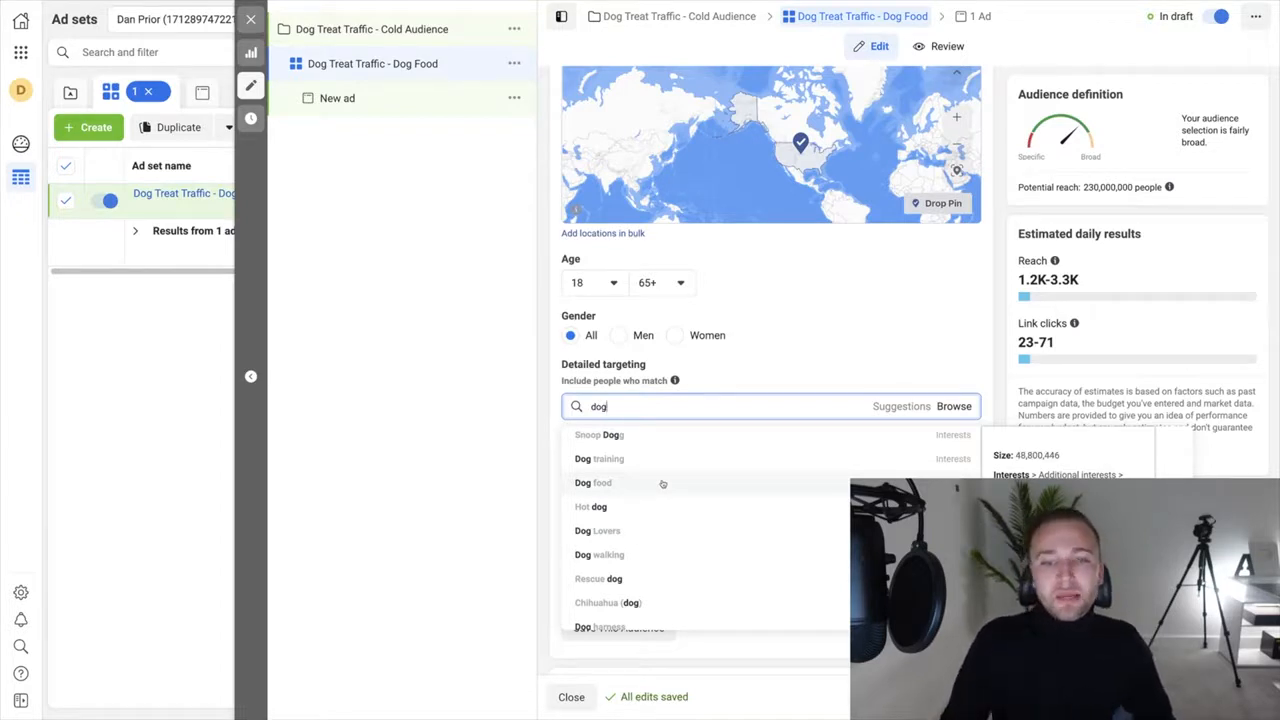
click(662, 483)
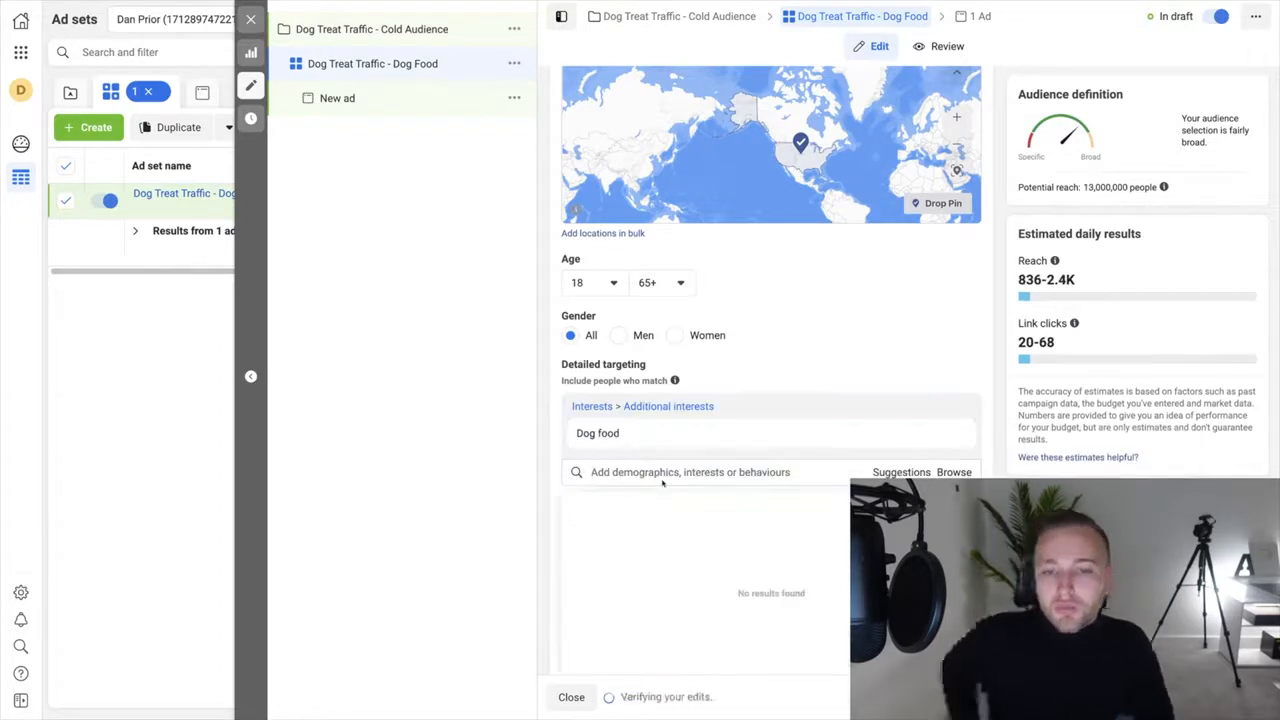
click(778, 386)
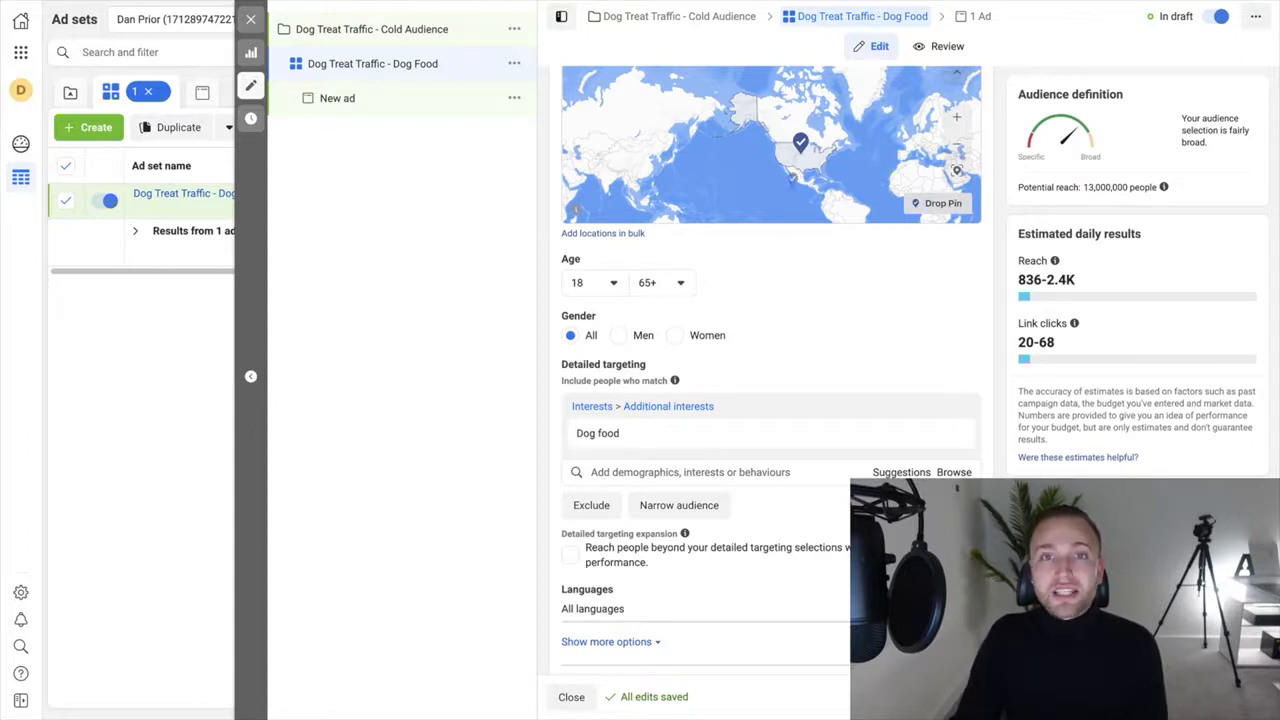
- Try narrowing the Dog food audience to people who must also match the Dog Sitter job title
mouse_move(827, 431)
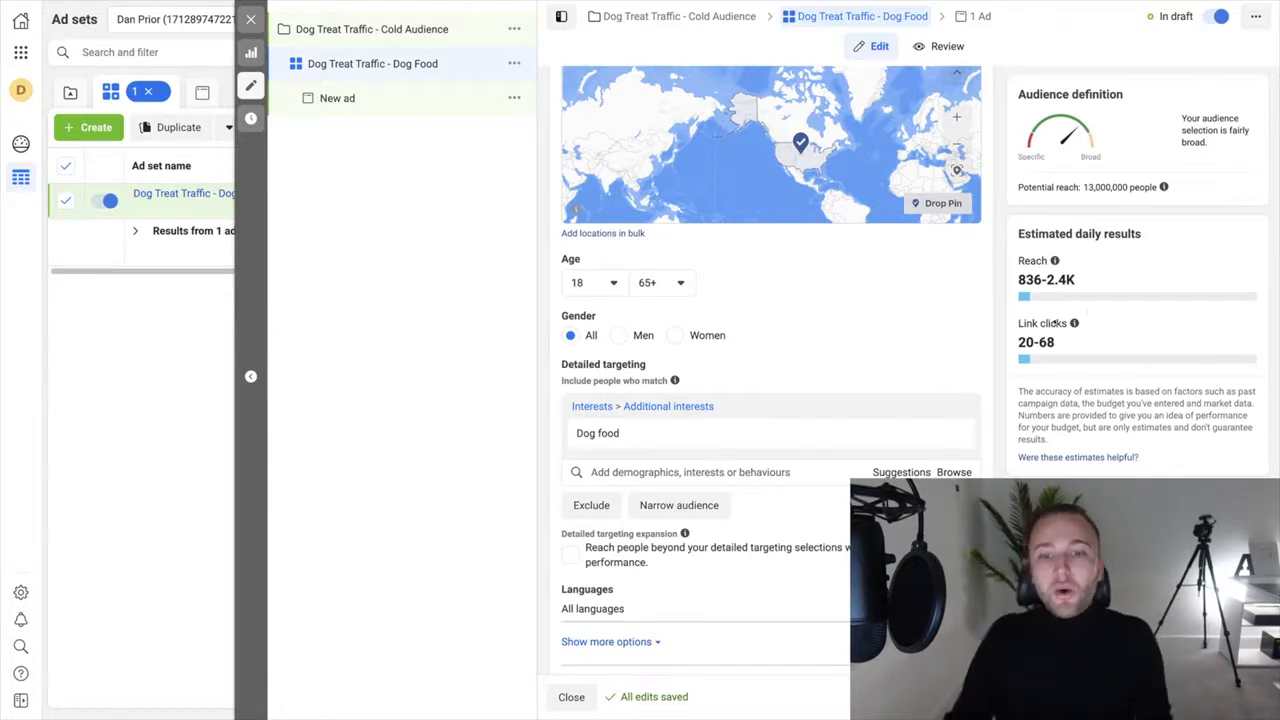
click(700, 507)
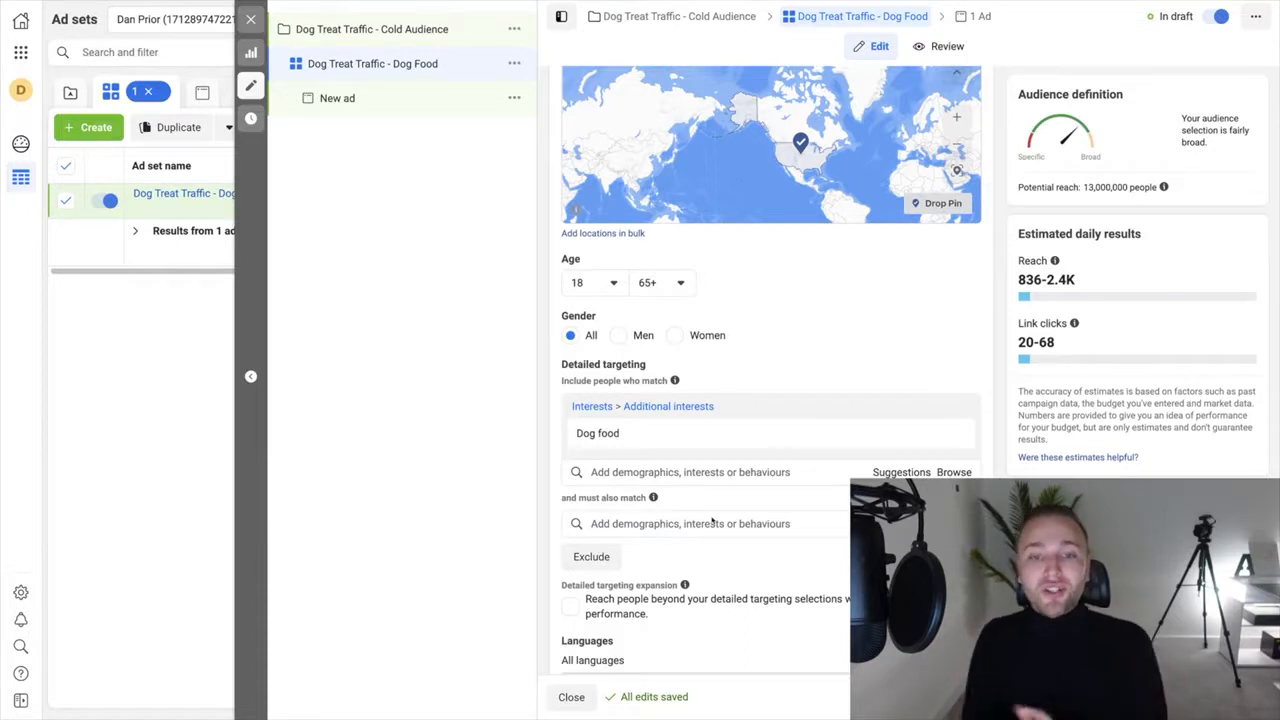
mouse_move(633, 444)
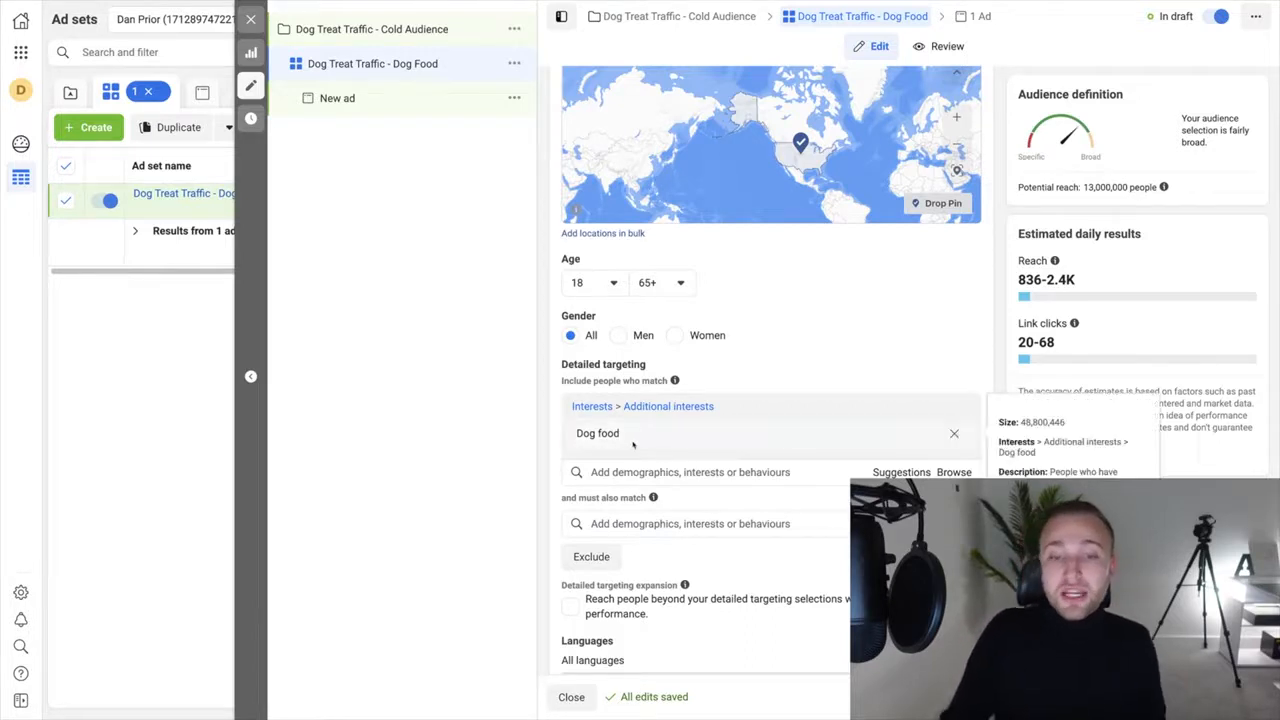
click(673, 524)
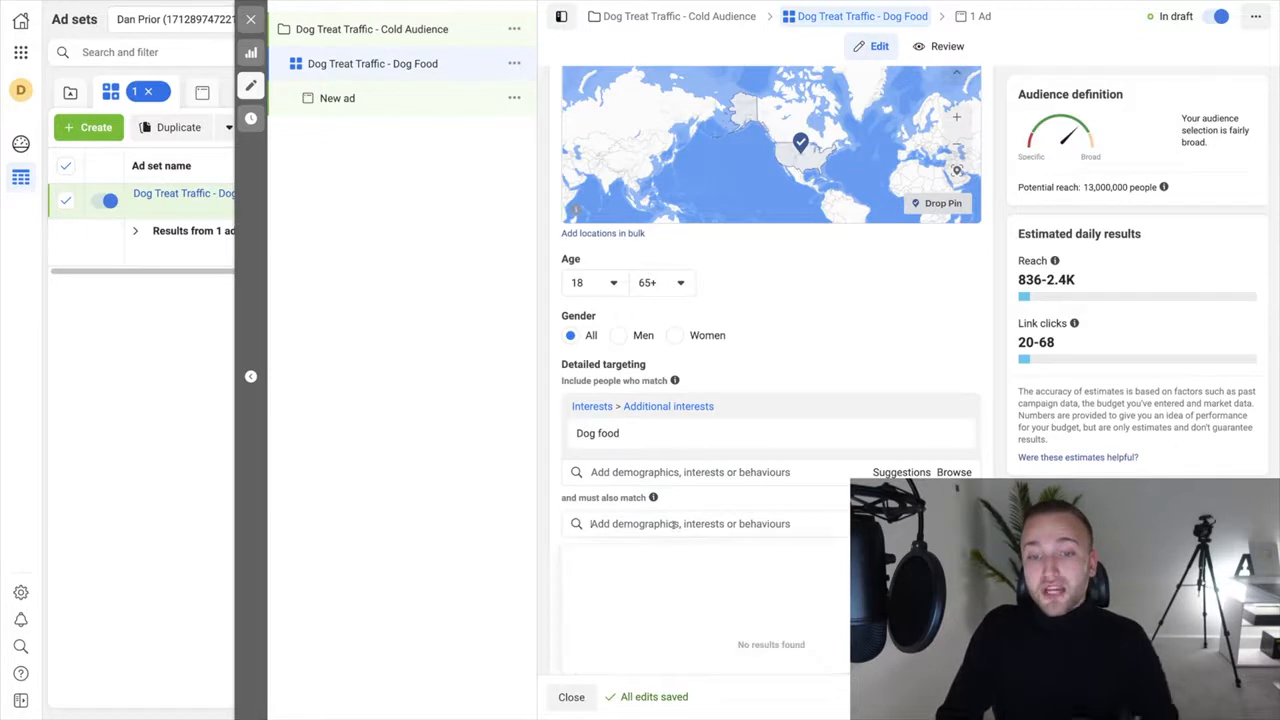
text(dog)
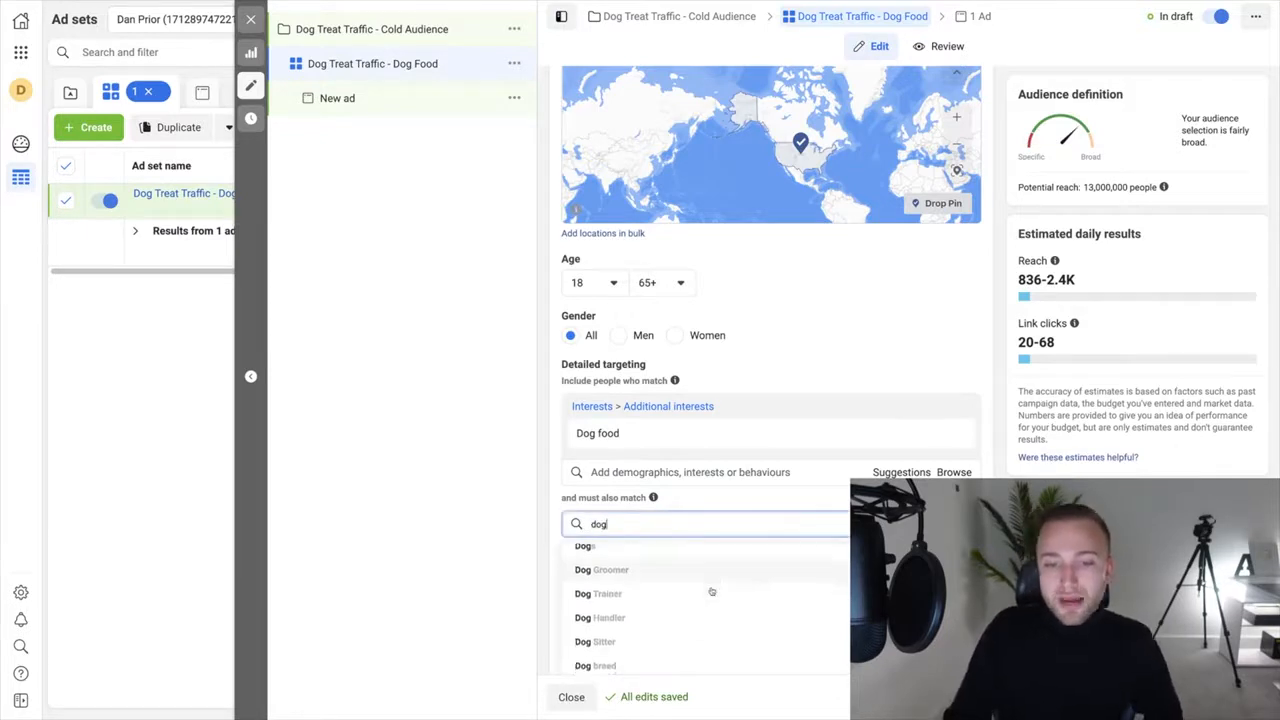
scroll(700, 605, down, 2)
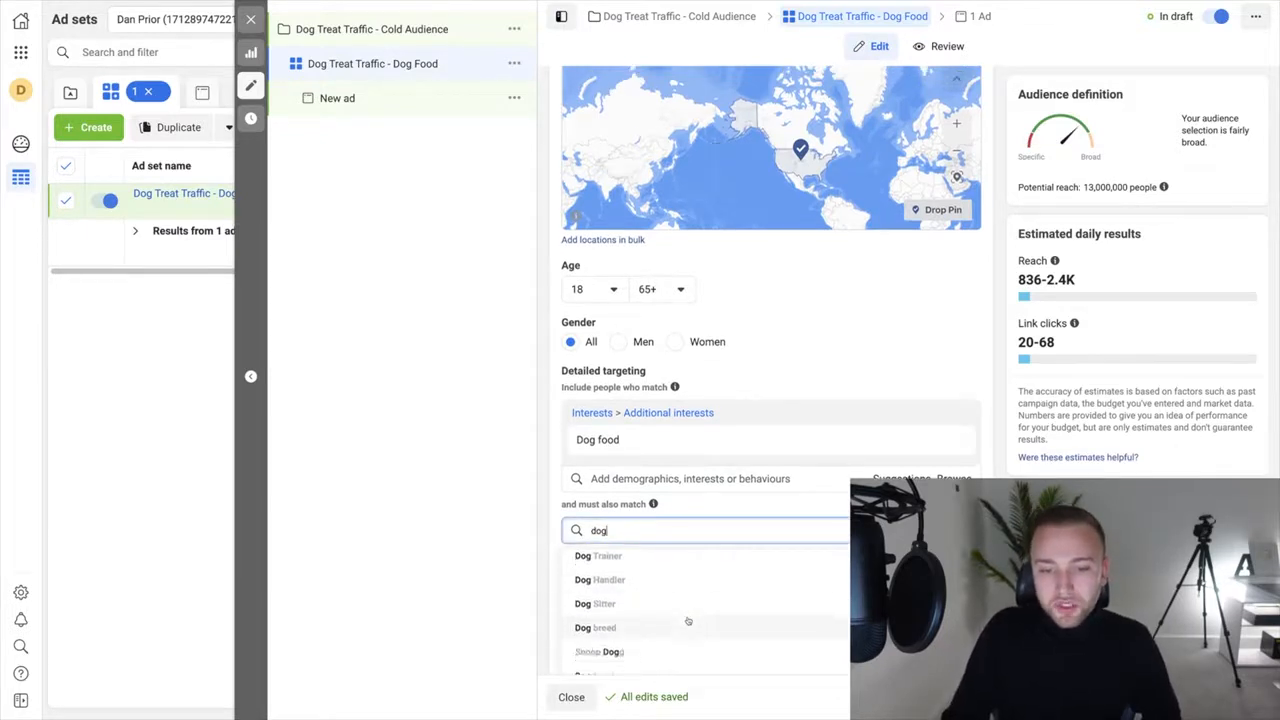
click(684, 606)
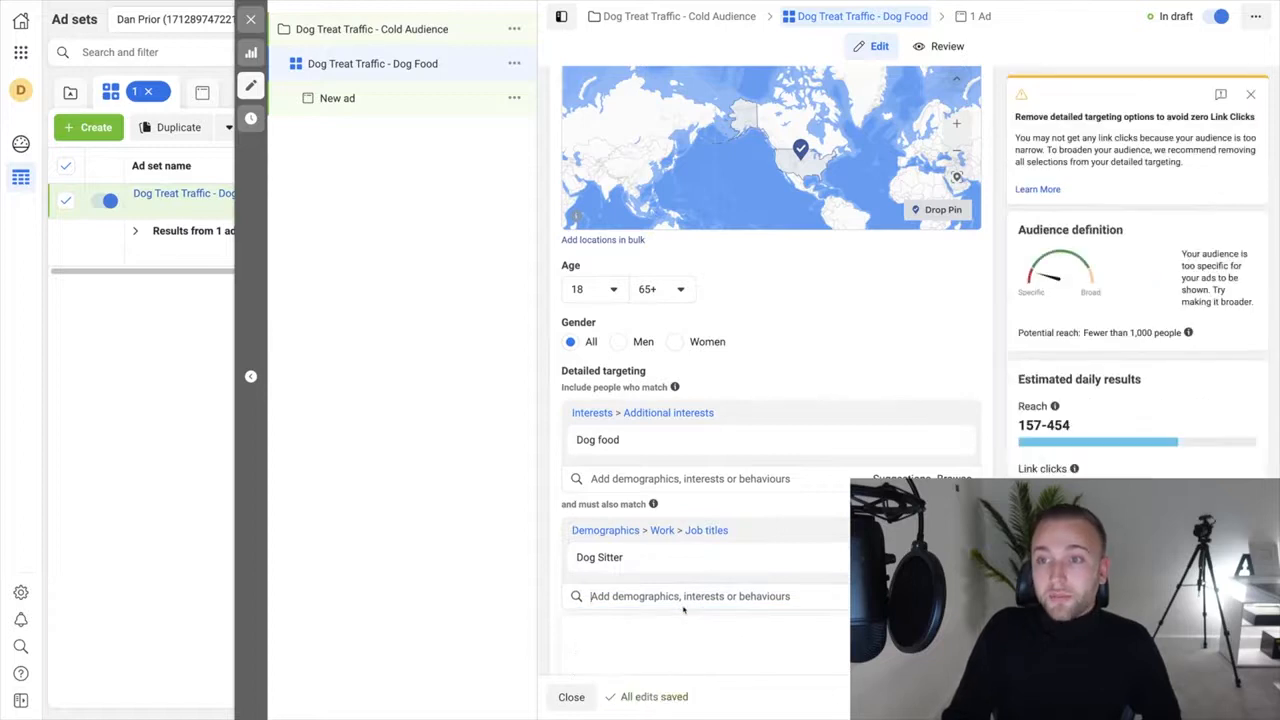
click(967, 504)
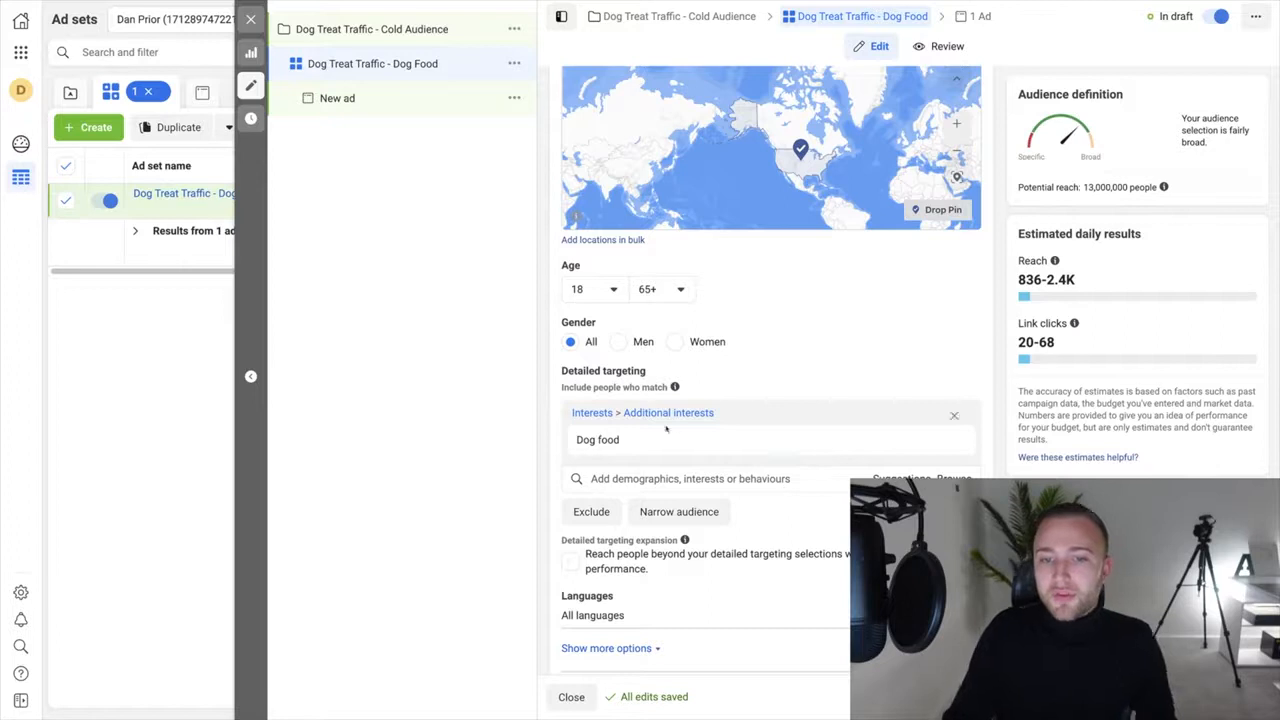
- Switch the ad set to manual placements and review the selectable platforms and placement types
scroll(772, 370, down, 2)
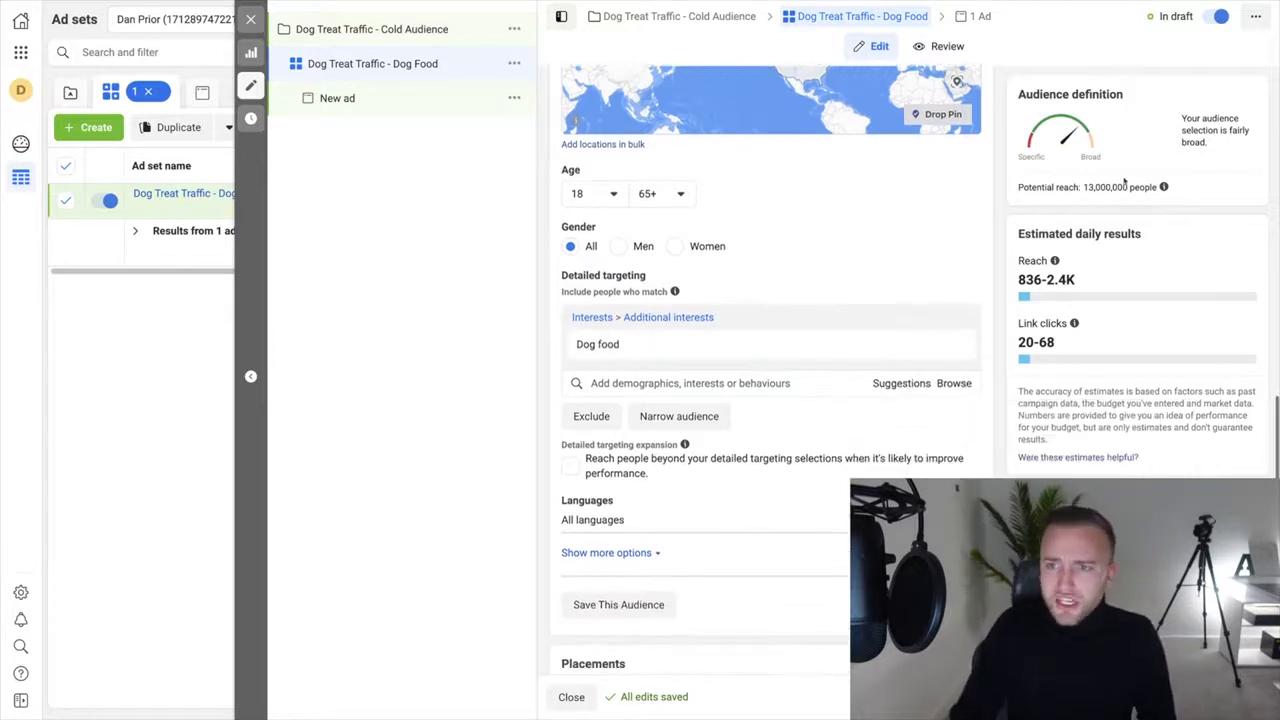
scroll(1024, 386, down, 4)
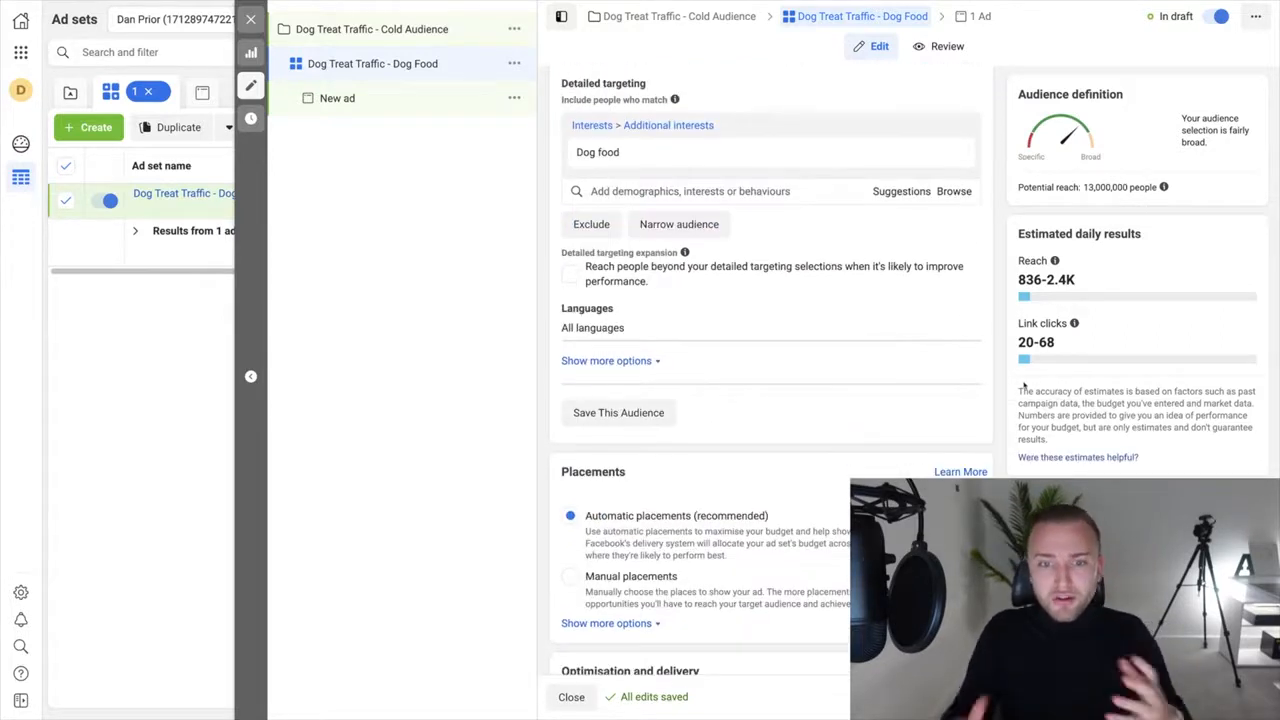
scroll(1024, 386, down, 2)
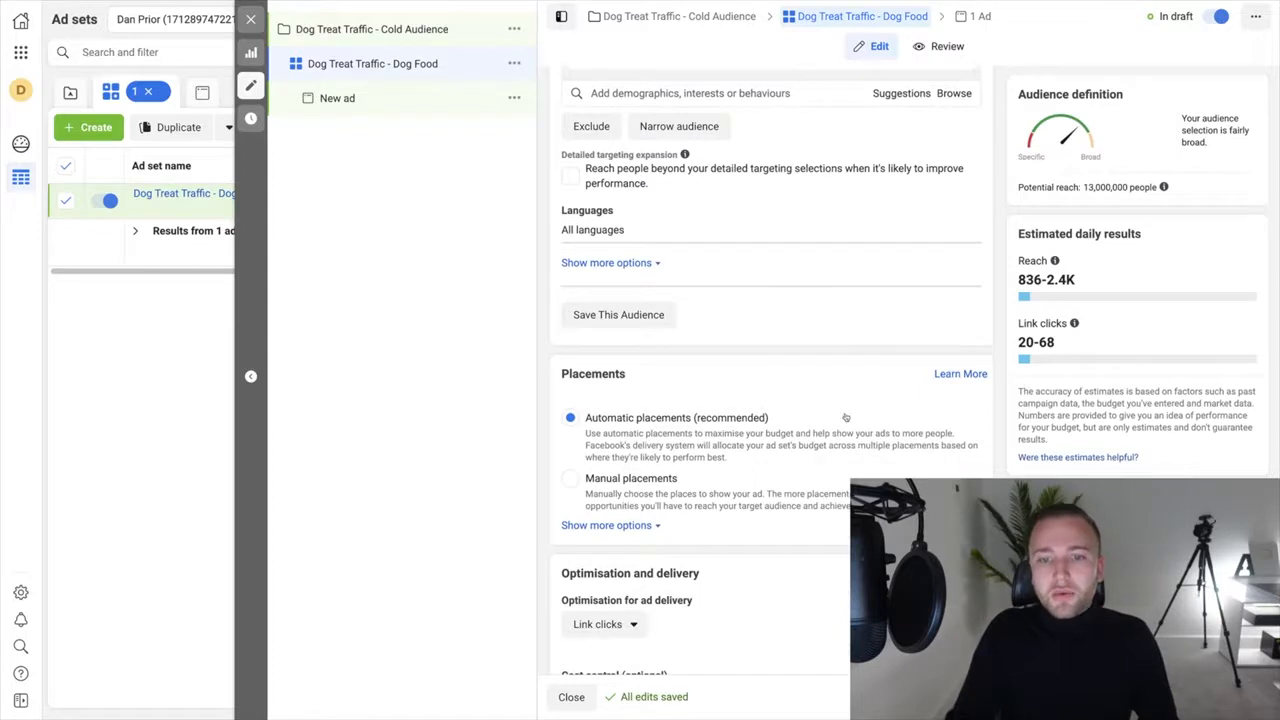
scroll(685, 535, down, 1)
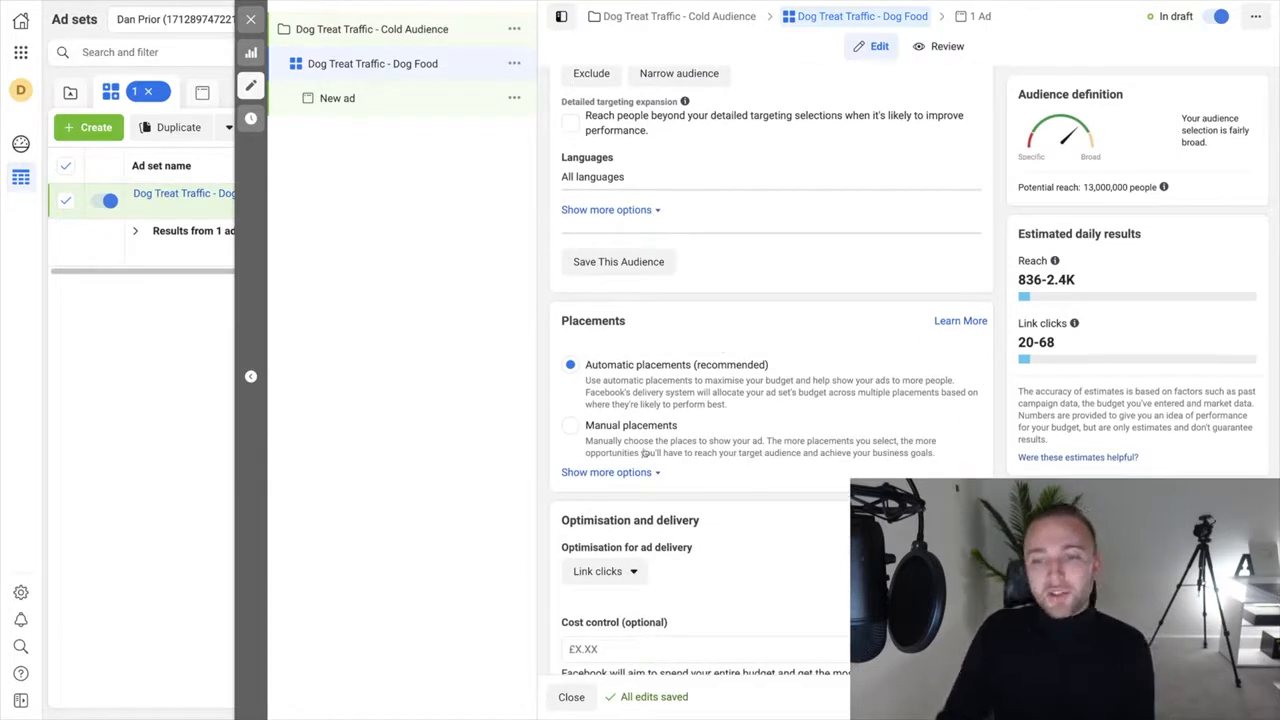
click(571, 428)
scroll(797, 410, down, 4)
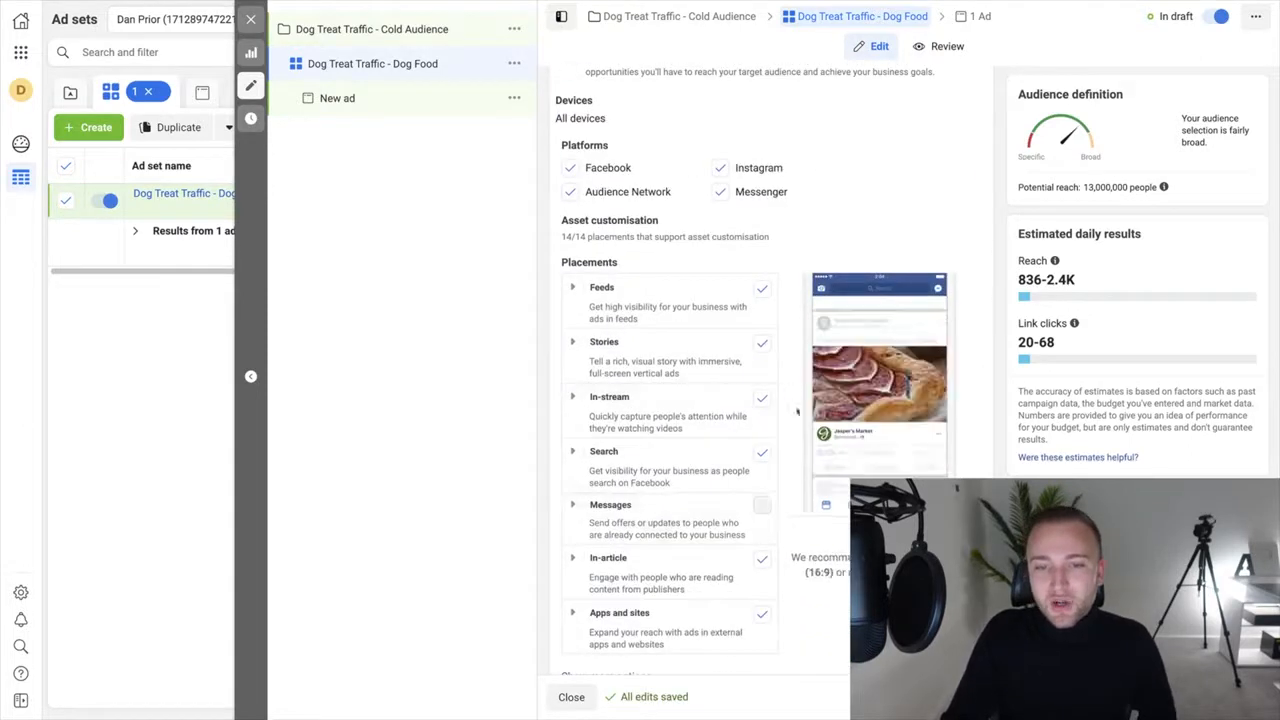
scroll(797, 410, down, 1)
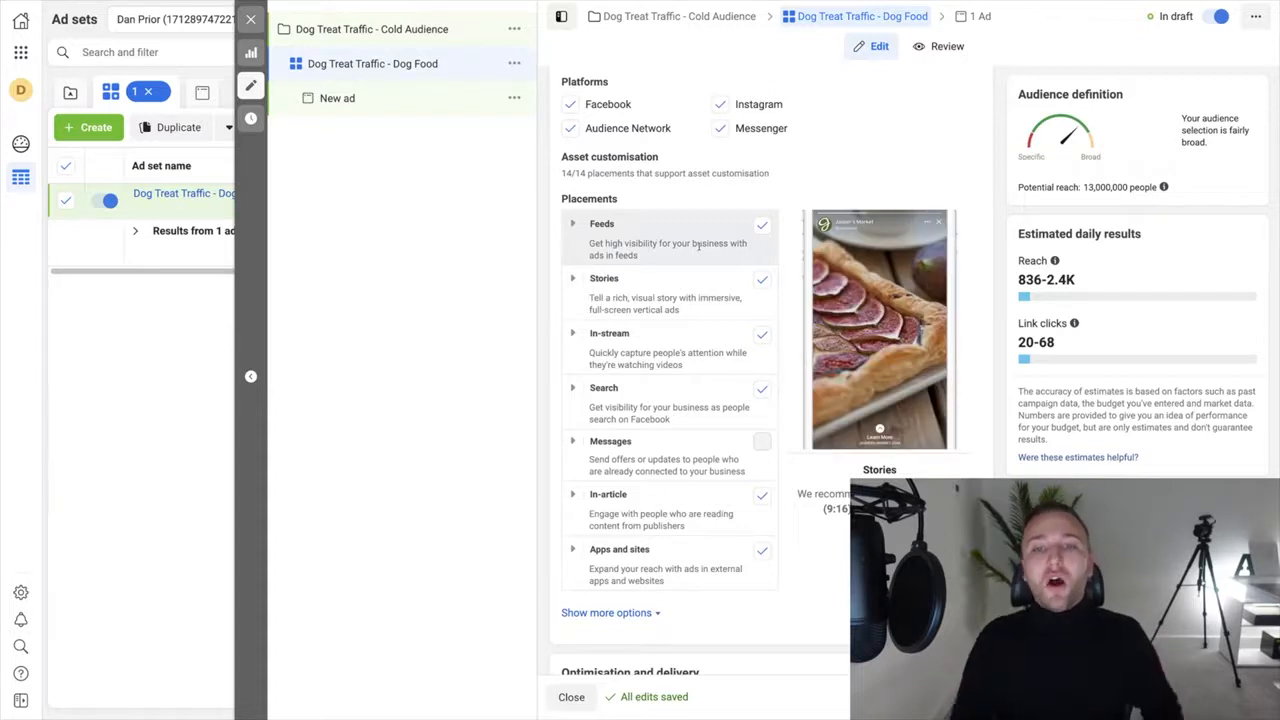
- Examine the individual placements inside the Feeds, Stories, Apps and sites, Messages and In-stream groups
click(697, 244)
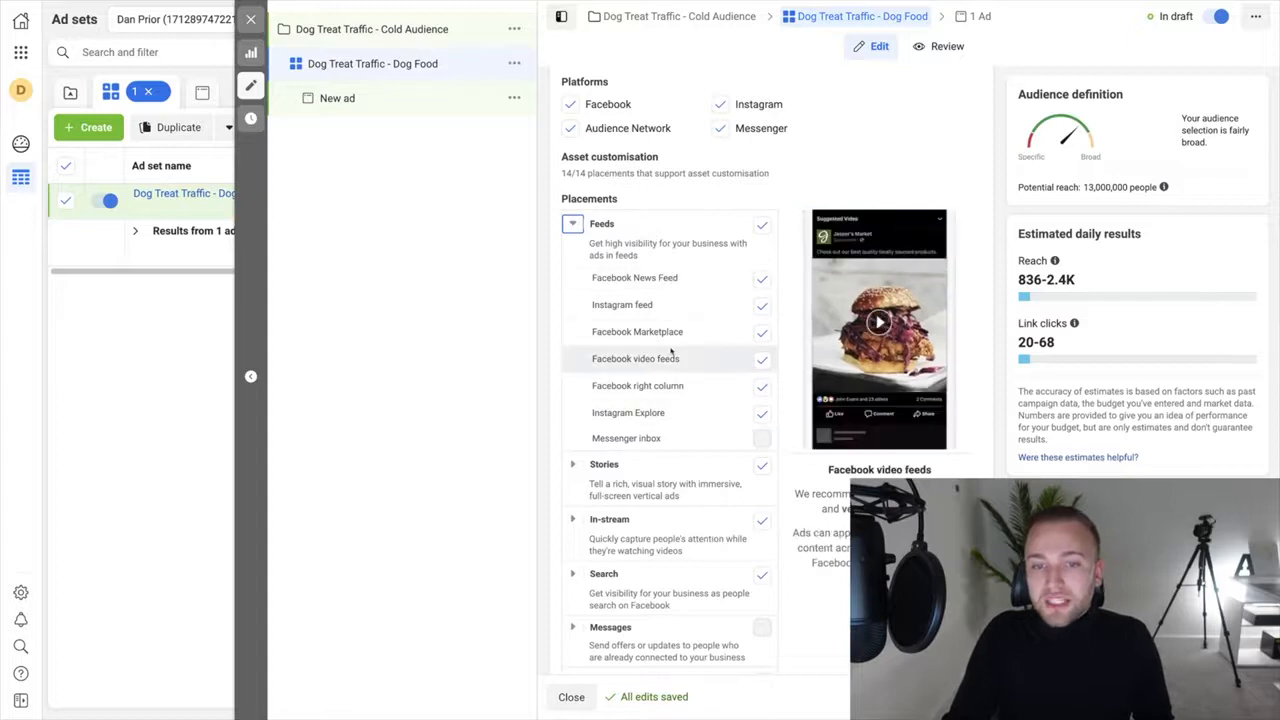
click(572, 464)
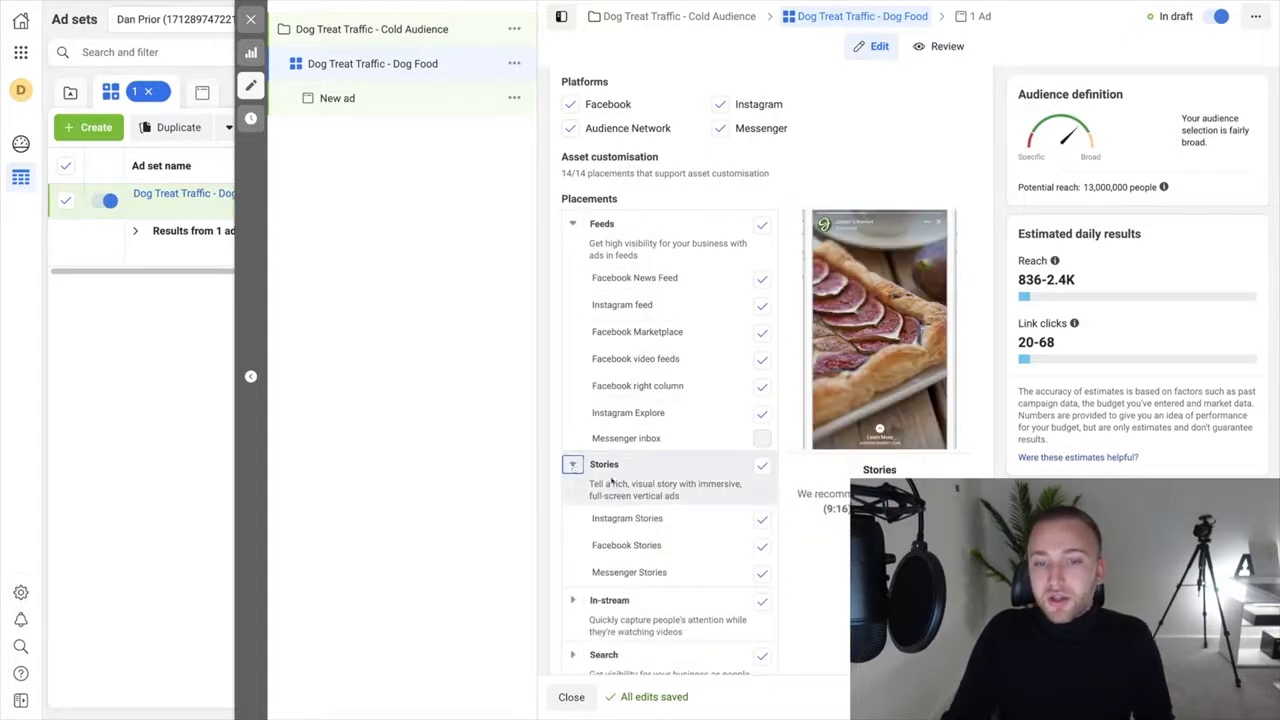
scroll(600, 510, down, 1)
scroll(617, 535, down, 1)
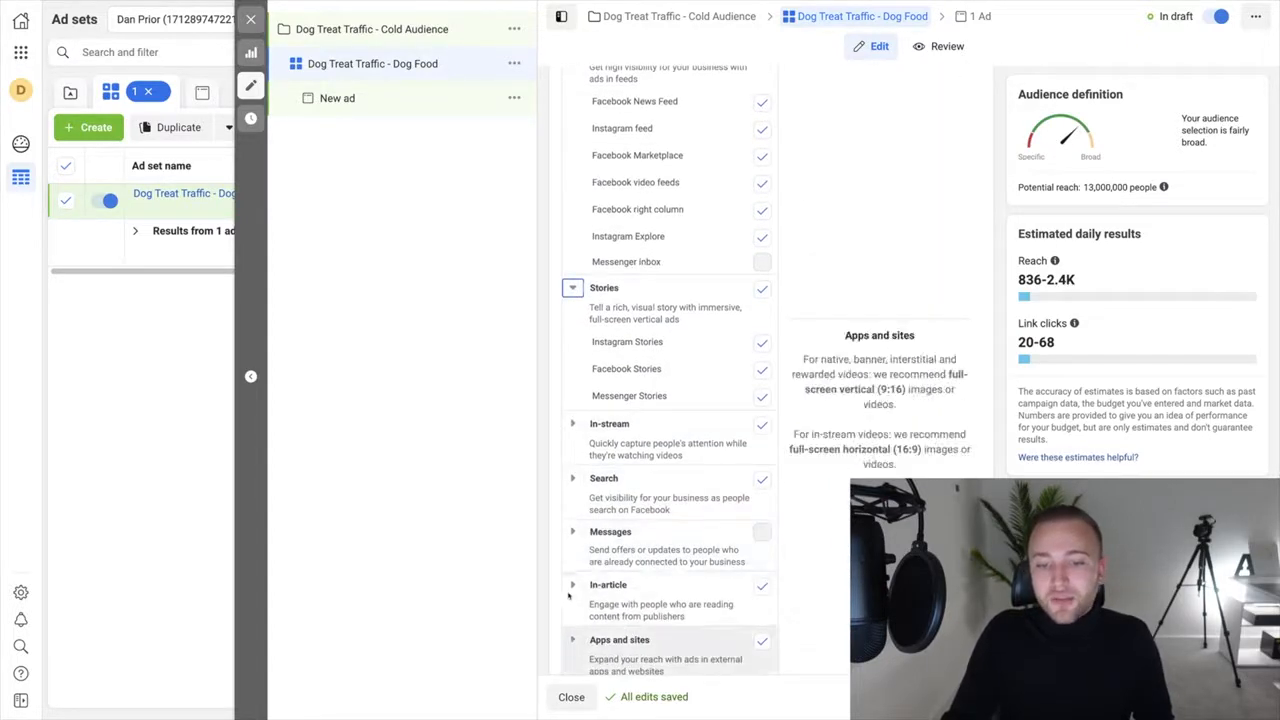
scroll(570, 575, down, 1)
click(572, 535)
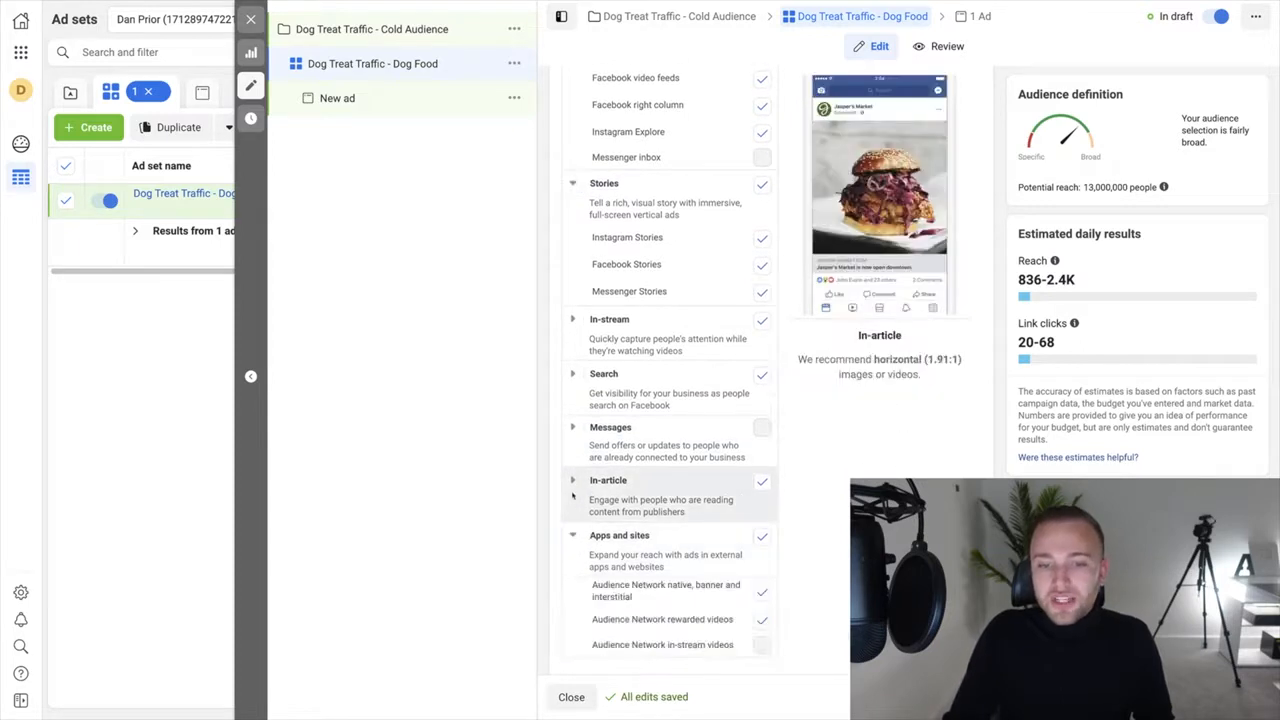
click(574, 427)
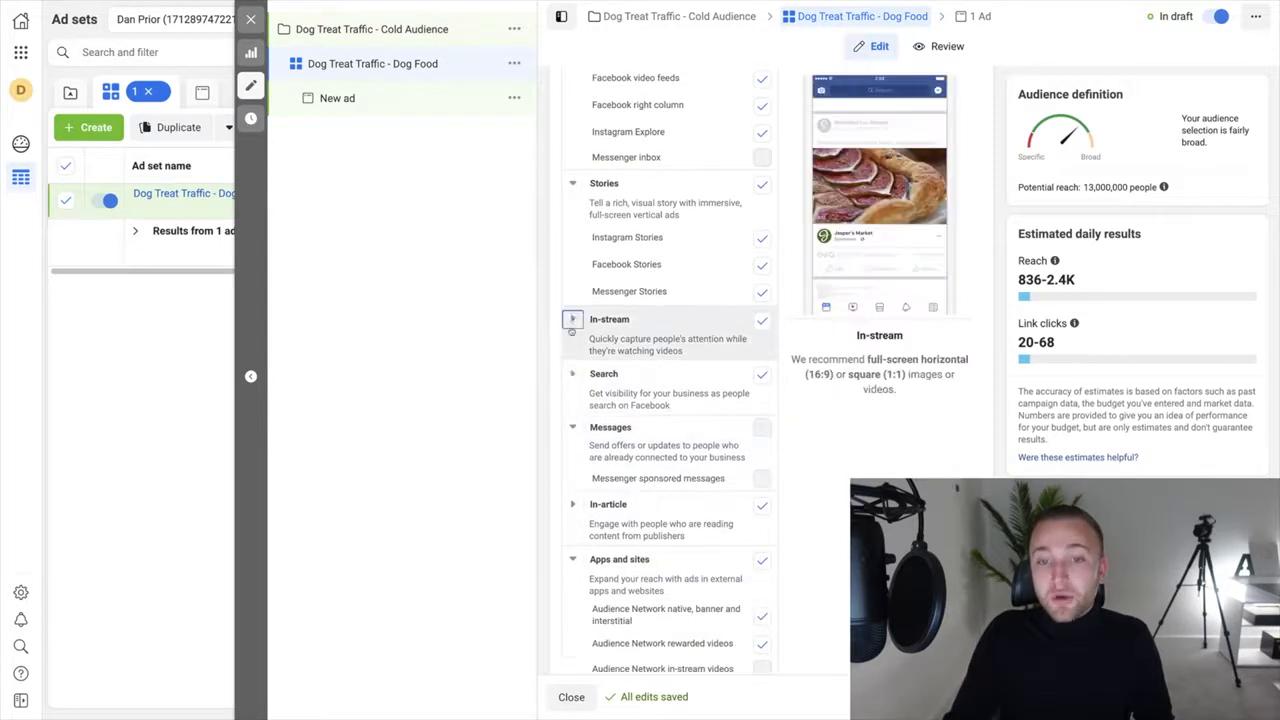
click(572, 319)
click(572, 400)
- Switch the Dog Food ad set back to automatic placements
scroll(570, 413, up, 3)
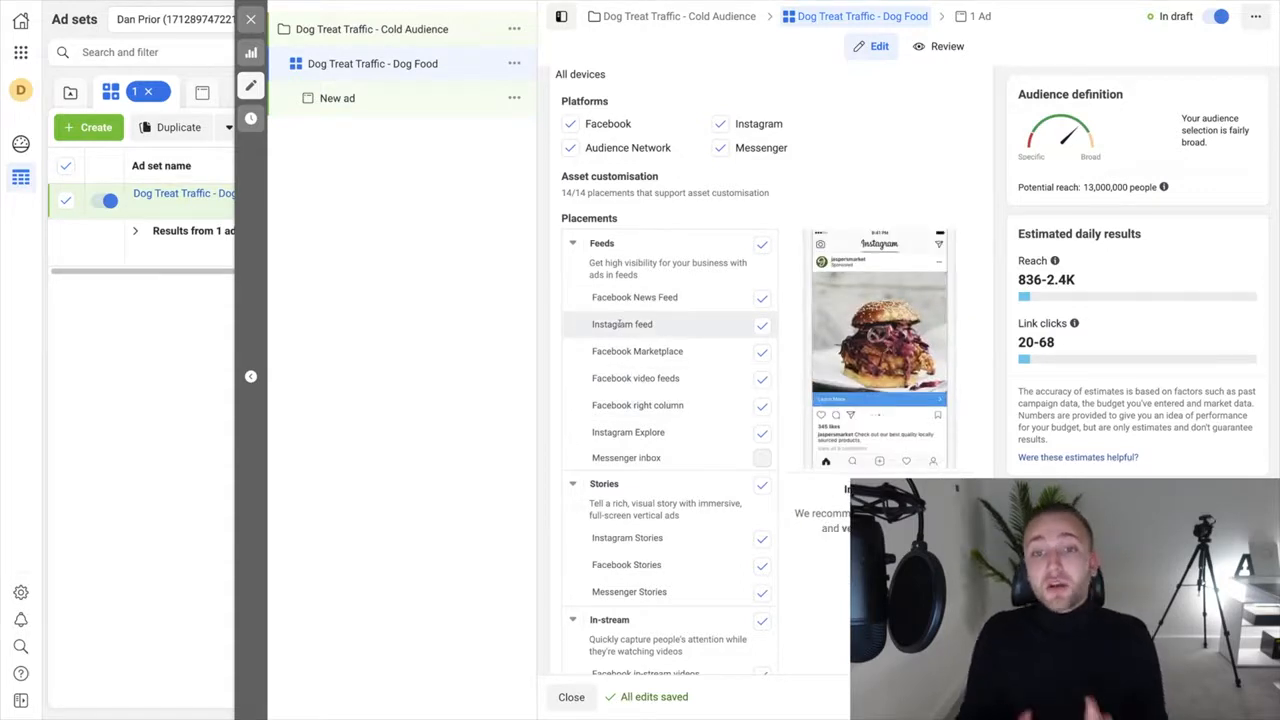
scroll(590, 280, up, 3)
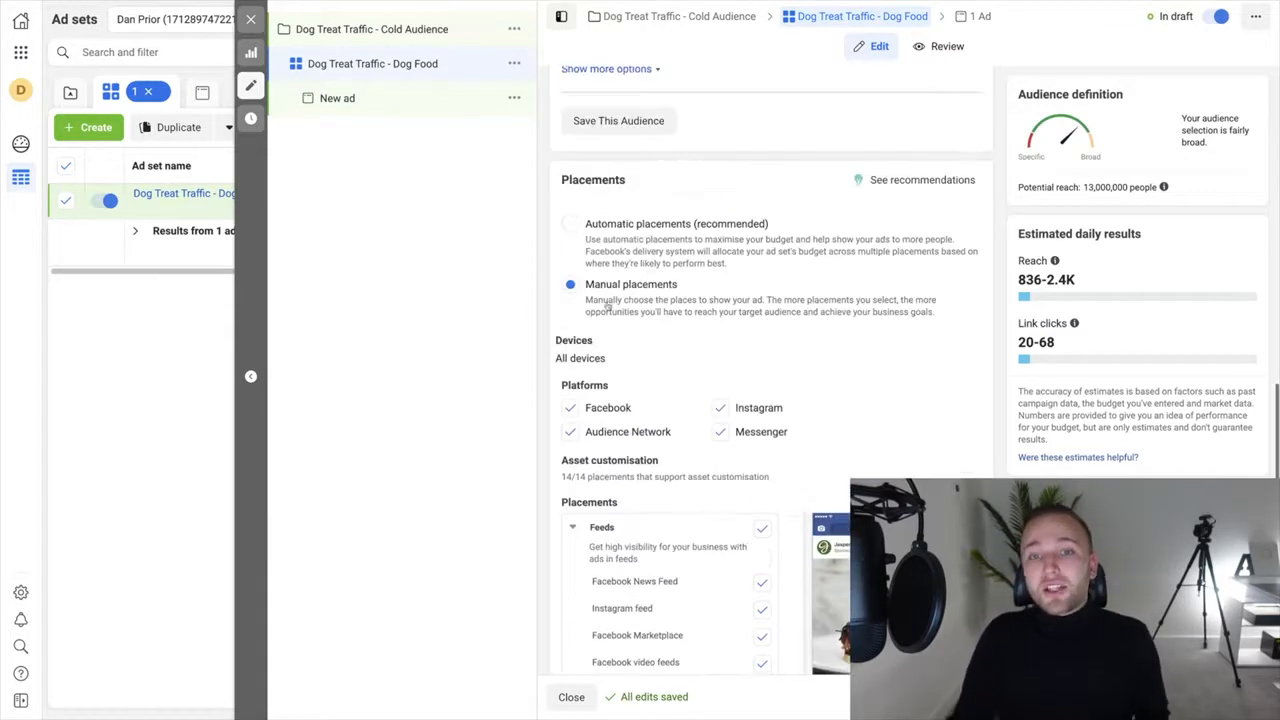
click(571, 225)
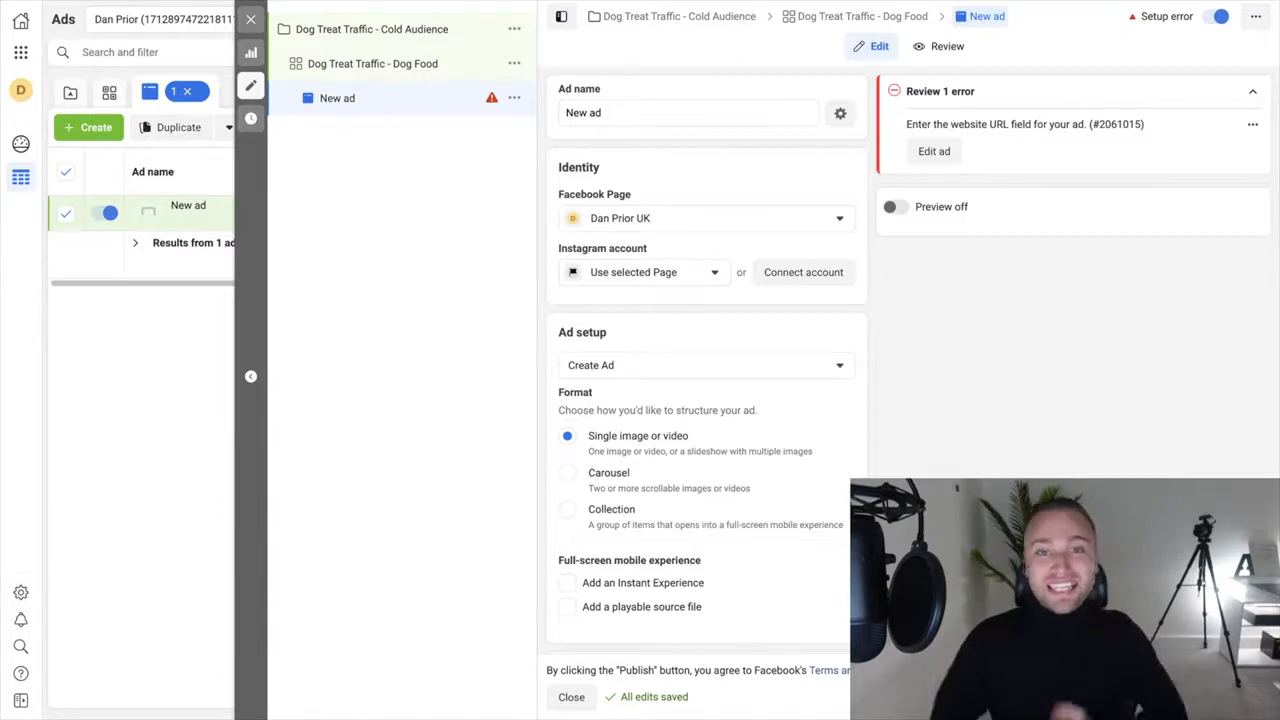
- Rename the new ad as "Dog Treat Traffic - Dog Video"
triple_click(574, 111)
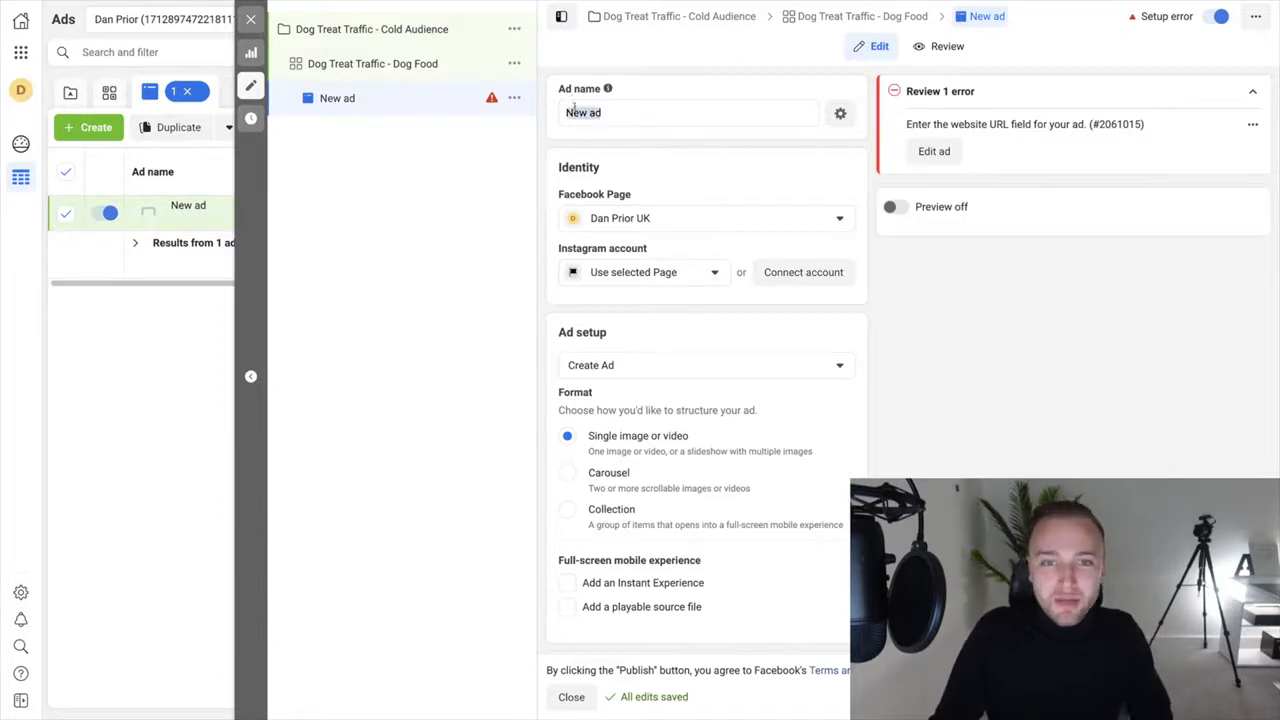
scroll(574, 108, down, 6)
scroll(574, 108, up, 6)
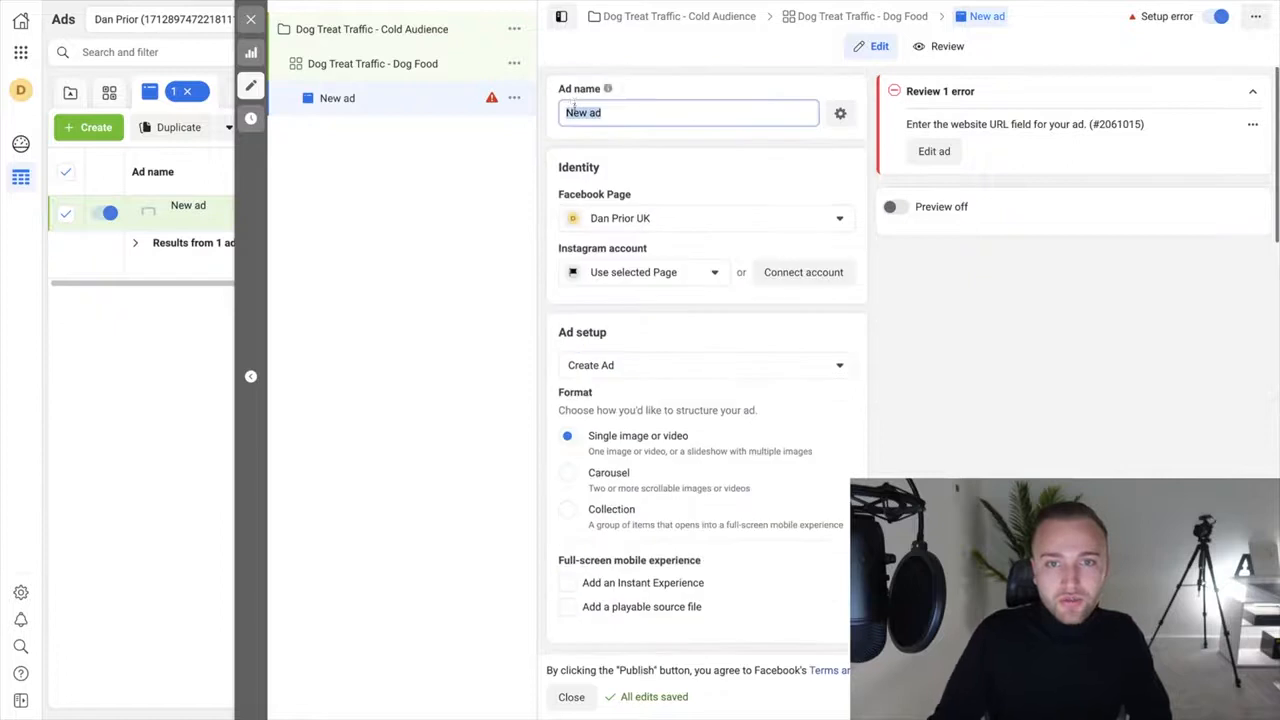
text(D)
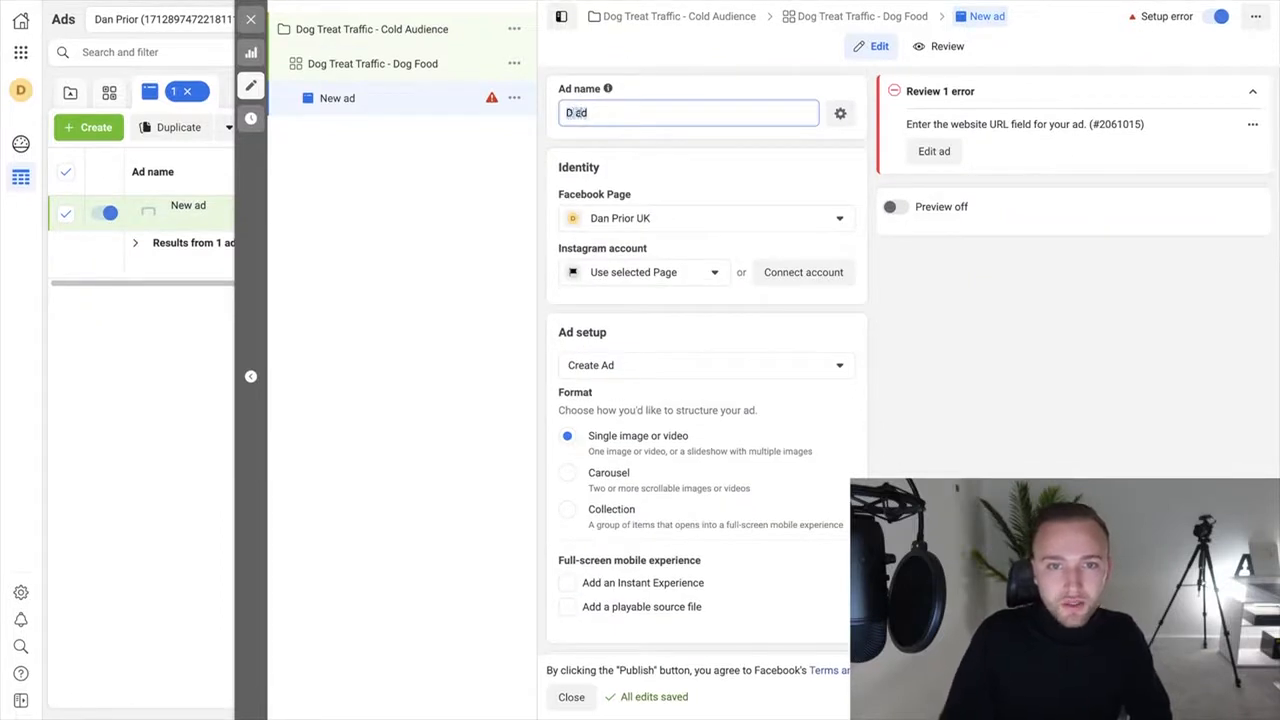
text(og Treat Traffic - Dog Video)
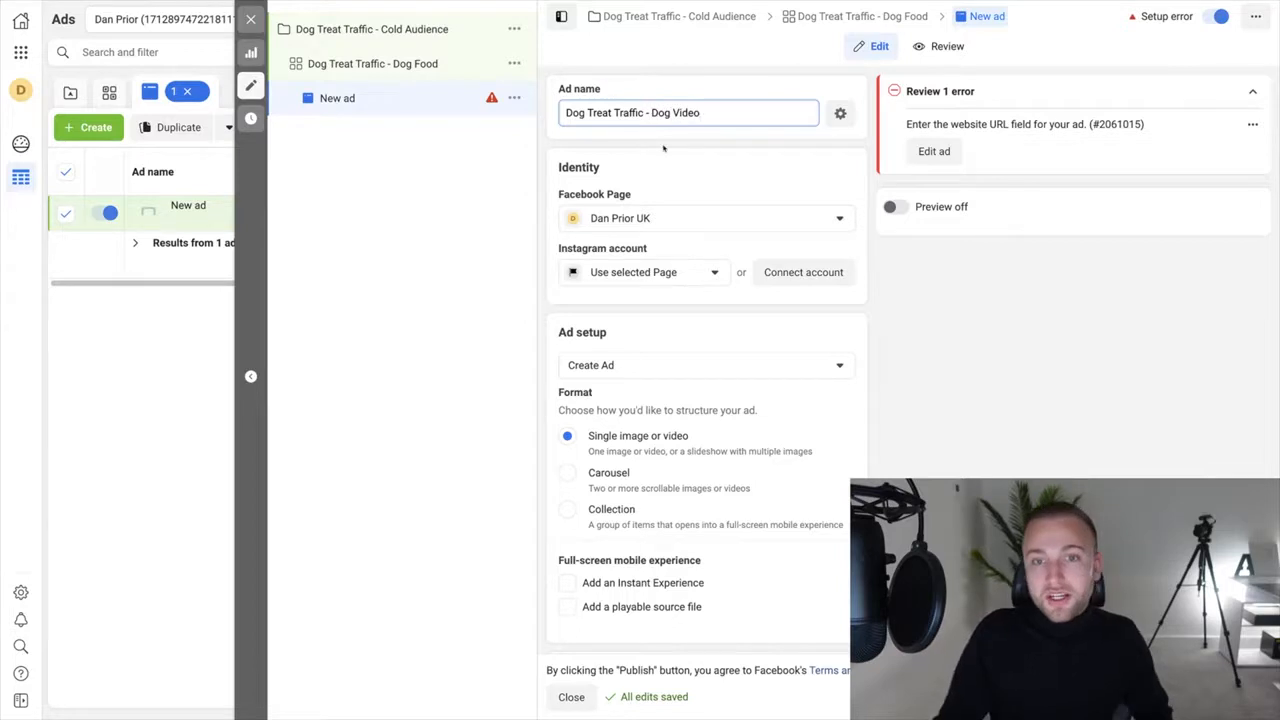
click(663, 148)
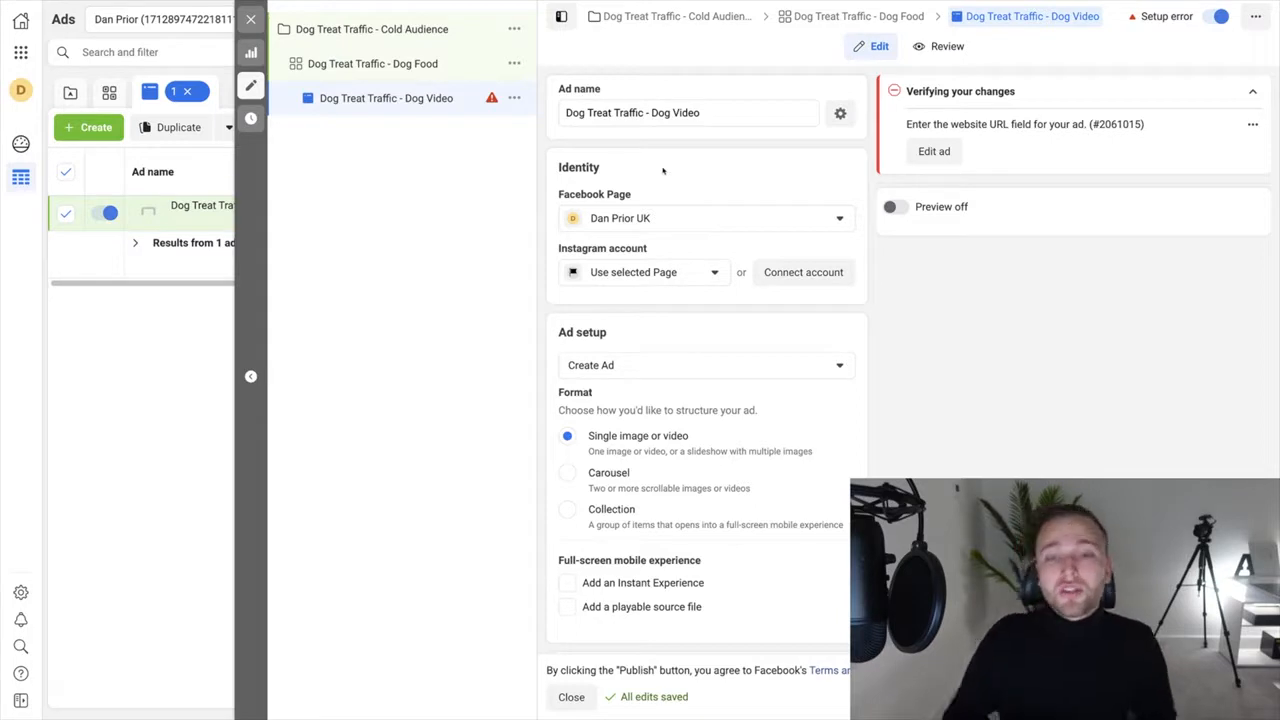
- Review the Facebook Page and Instagram account choices for the ad's identity
click(660, 216)
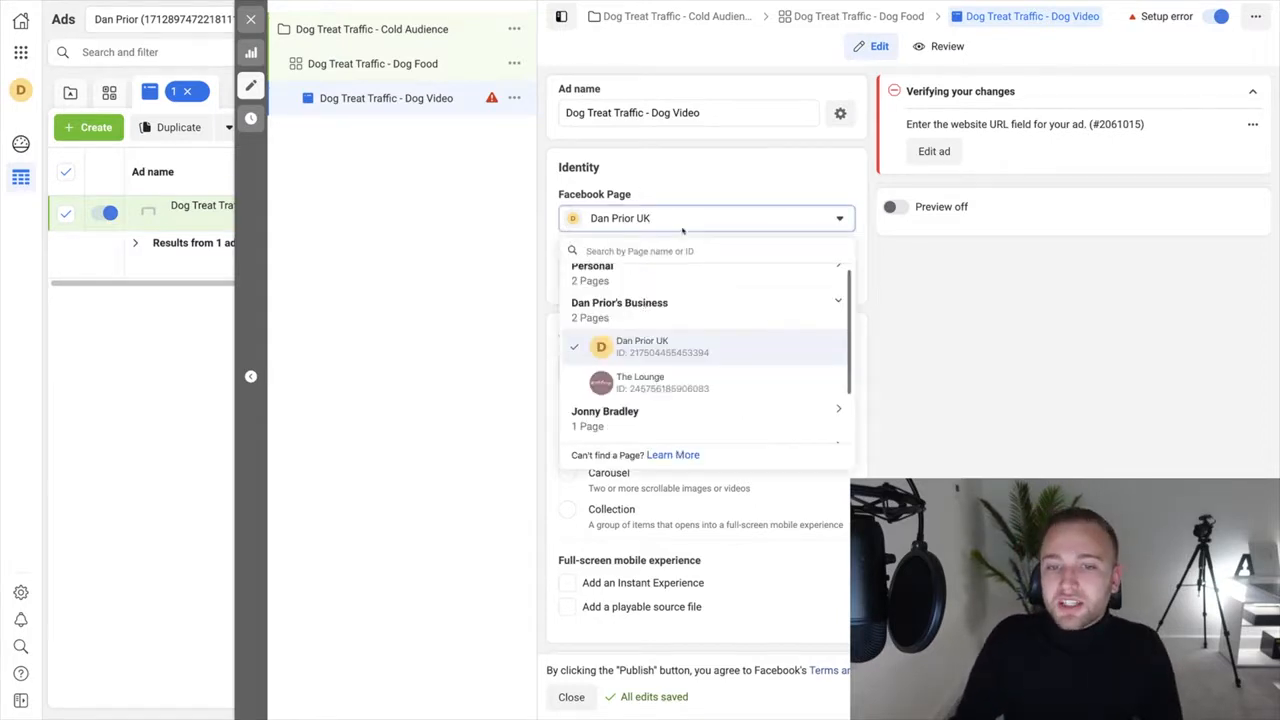
click(682, 225)
click(652, 272)
click(640, 307)
scroll(770, 326, down, 1)
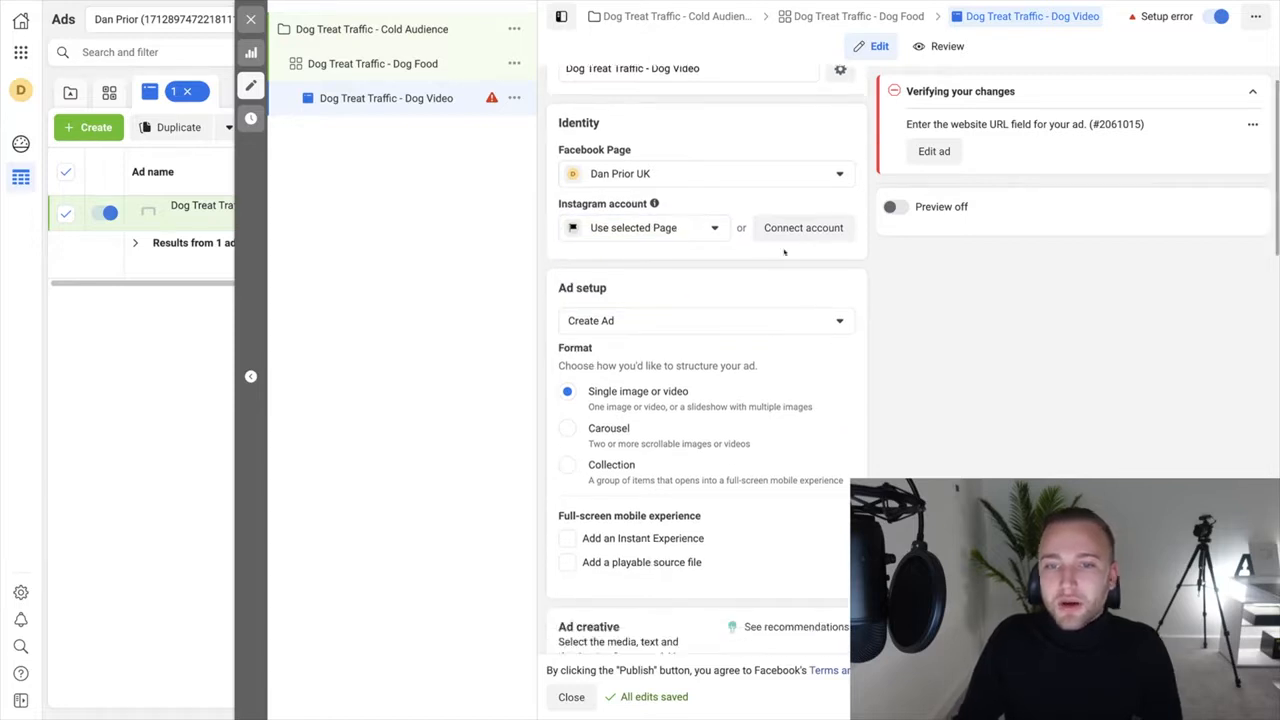
- Collapse the ad's error notice and keep the ad setup on Create Ad after checking the alternatives
click(1250, 92)
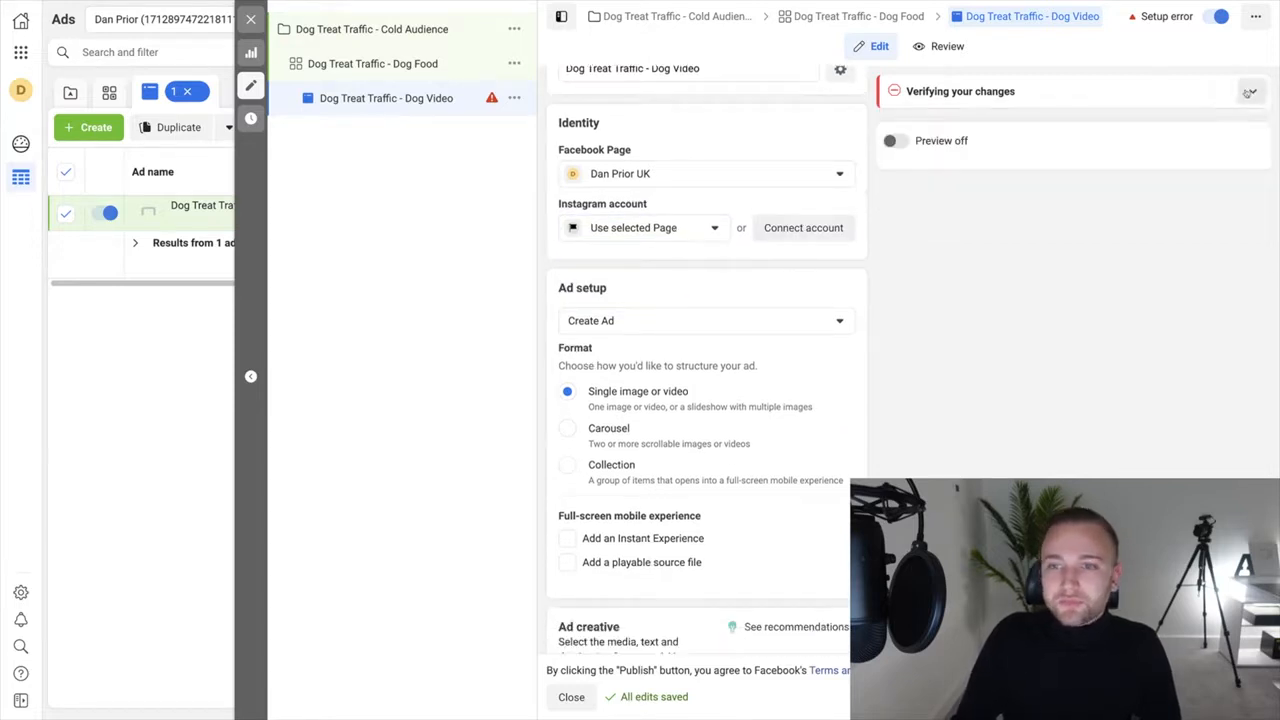
scroll(797, 270, down, 2)
click(787, 222)
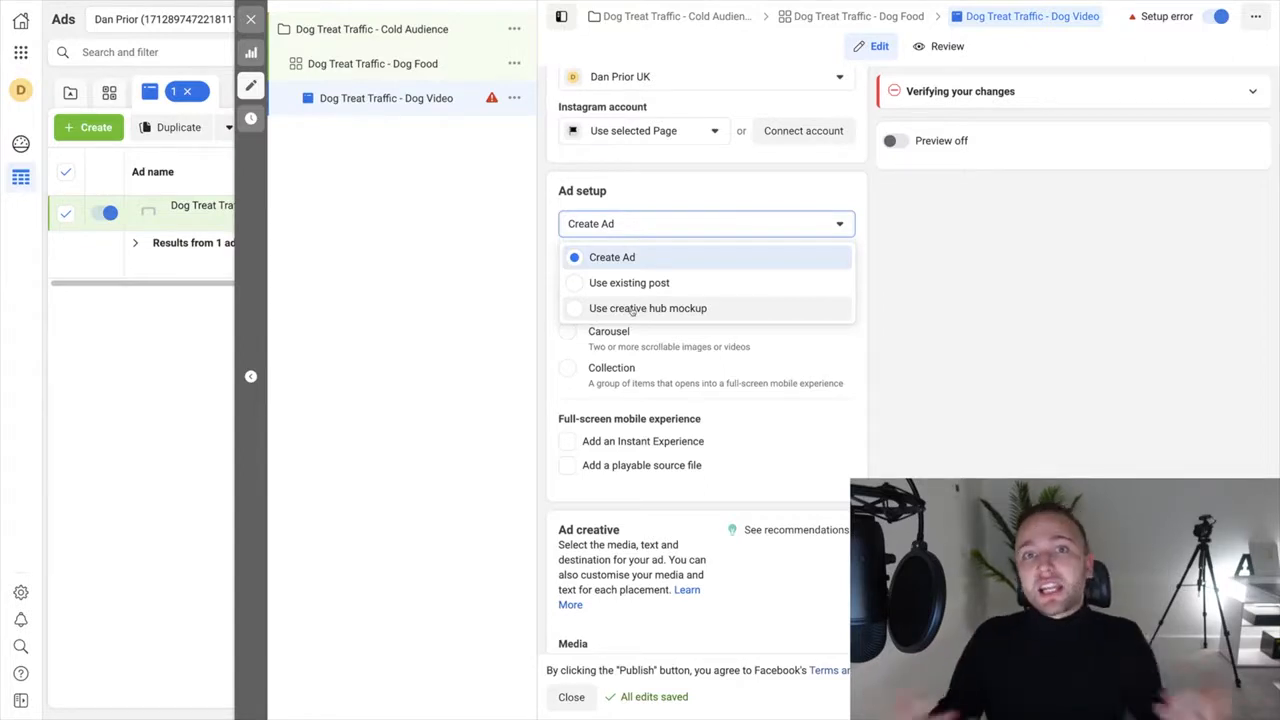
click(625, 260)
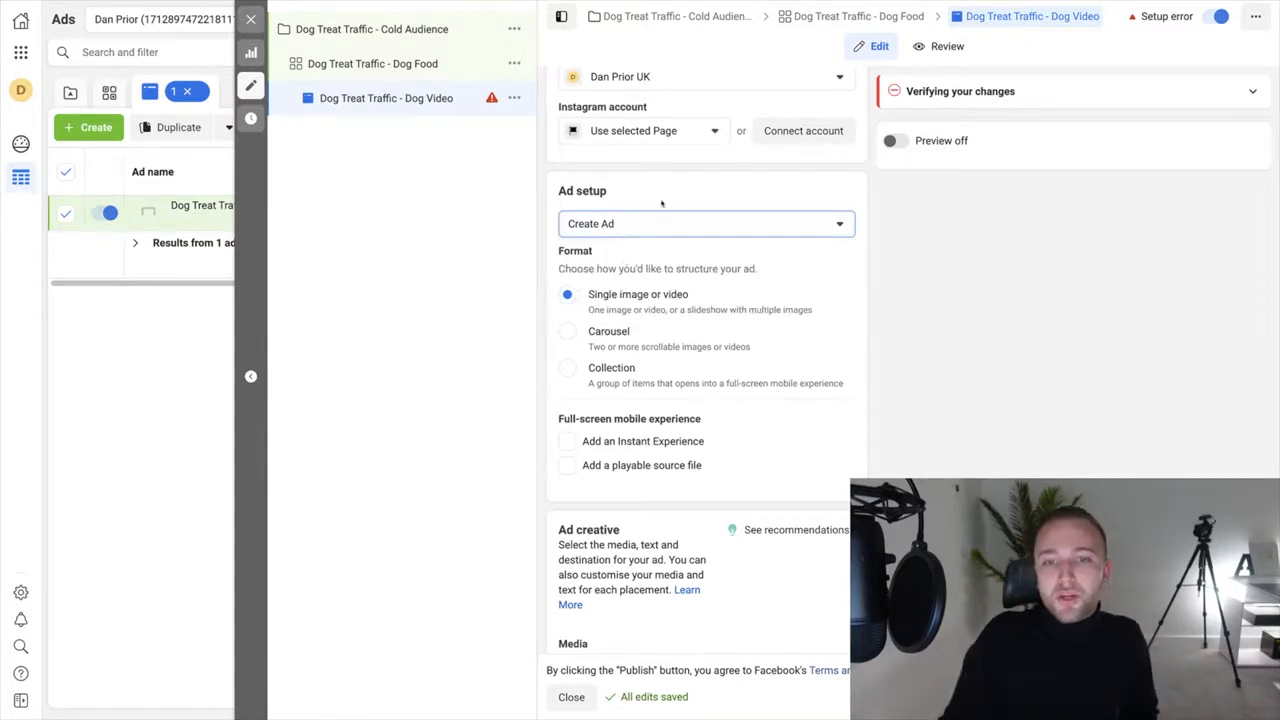
- Review the ad's format and creative sections and open the options for adding media
scroll(660, 215, down, 1)
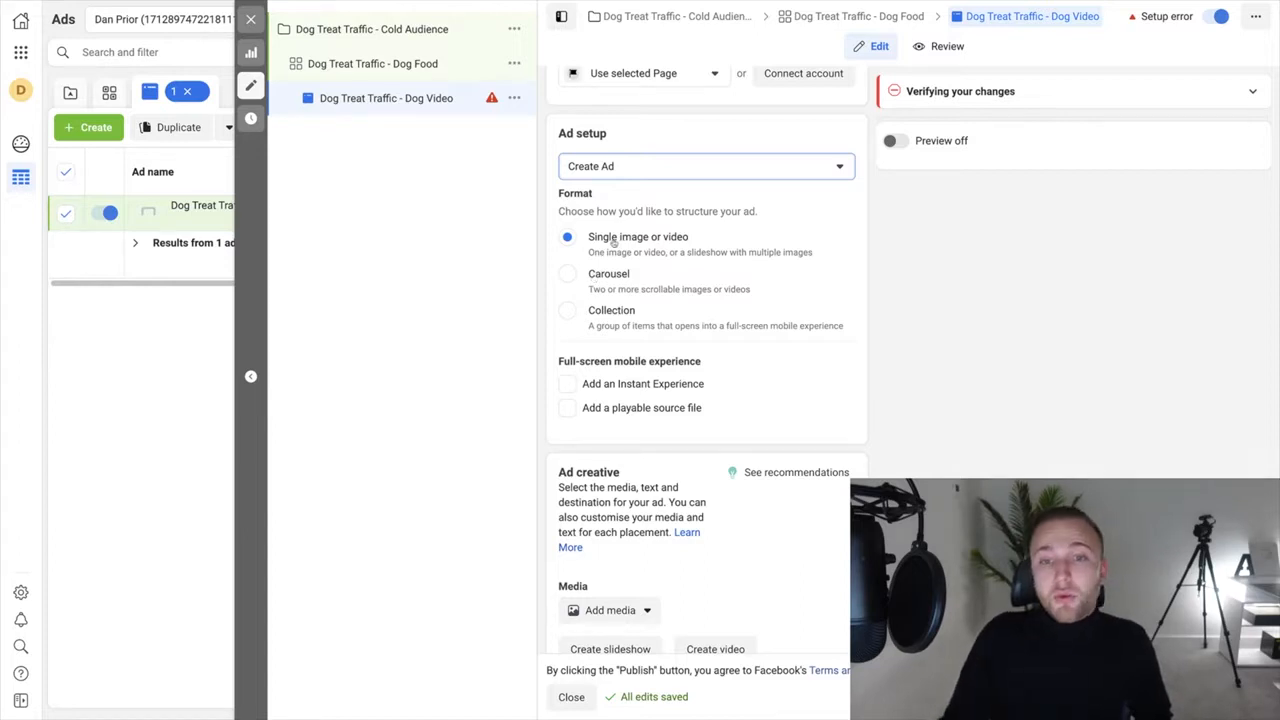
scroll(706, 240, down, 1)
scroll(780, 331, down, 5)
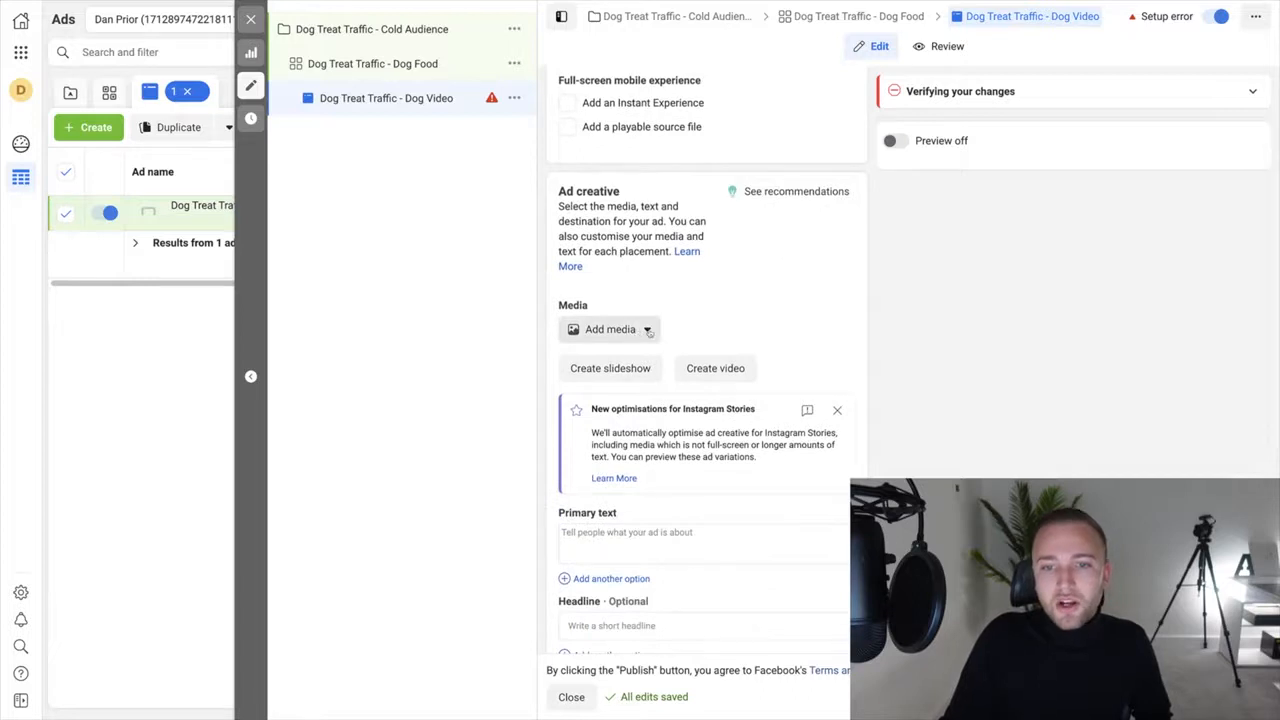
scroll(636, 331, down, 1)
click(638, 272)
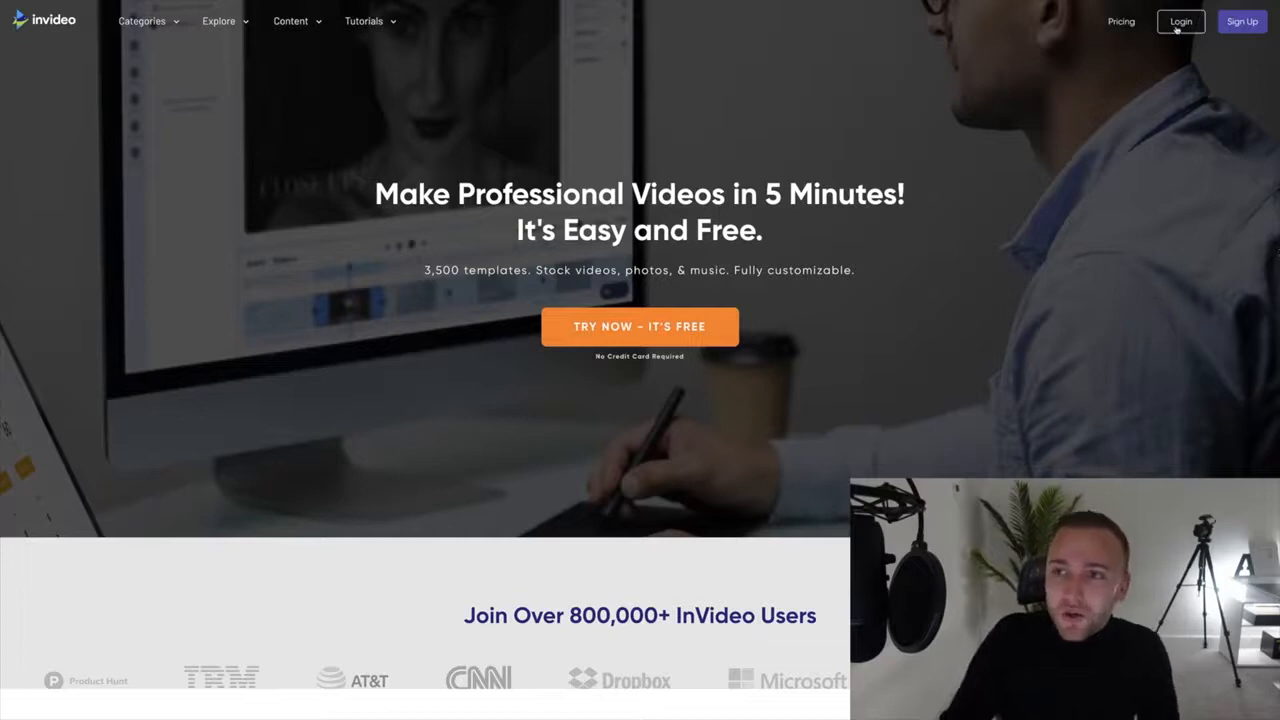
- Log in to InVideo and search its Square (1:1) pre-made templates for "dog"
click(1180, 22)
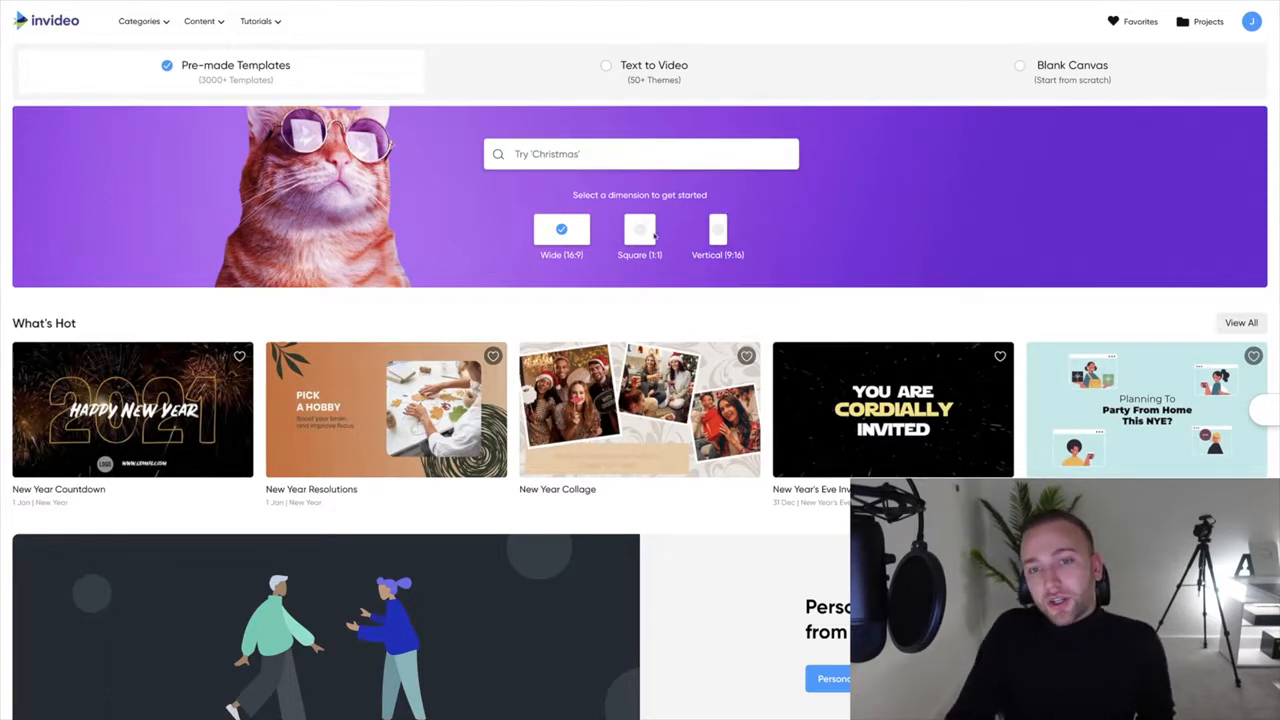
click(645, 233)
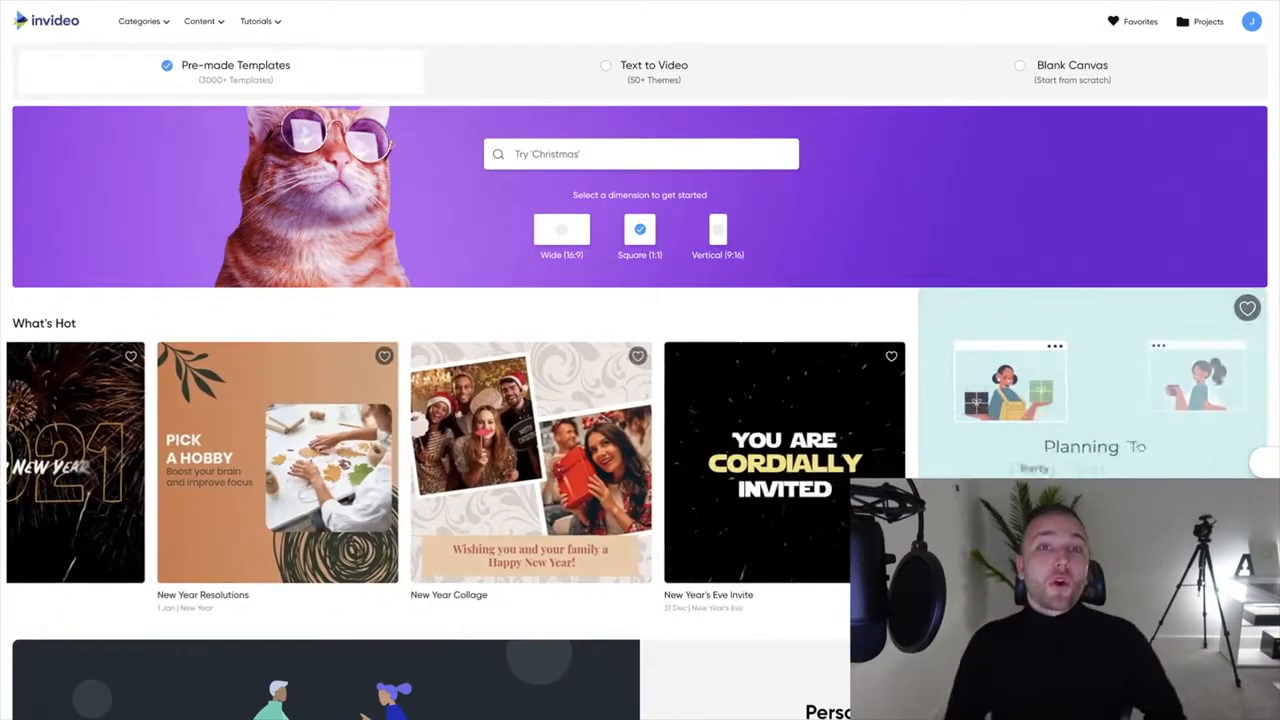
click(591, 155)
text(Dog)
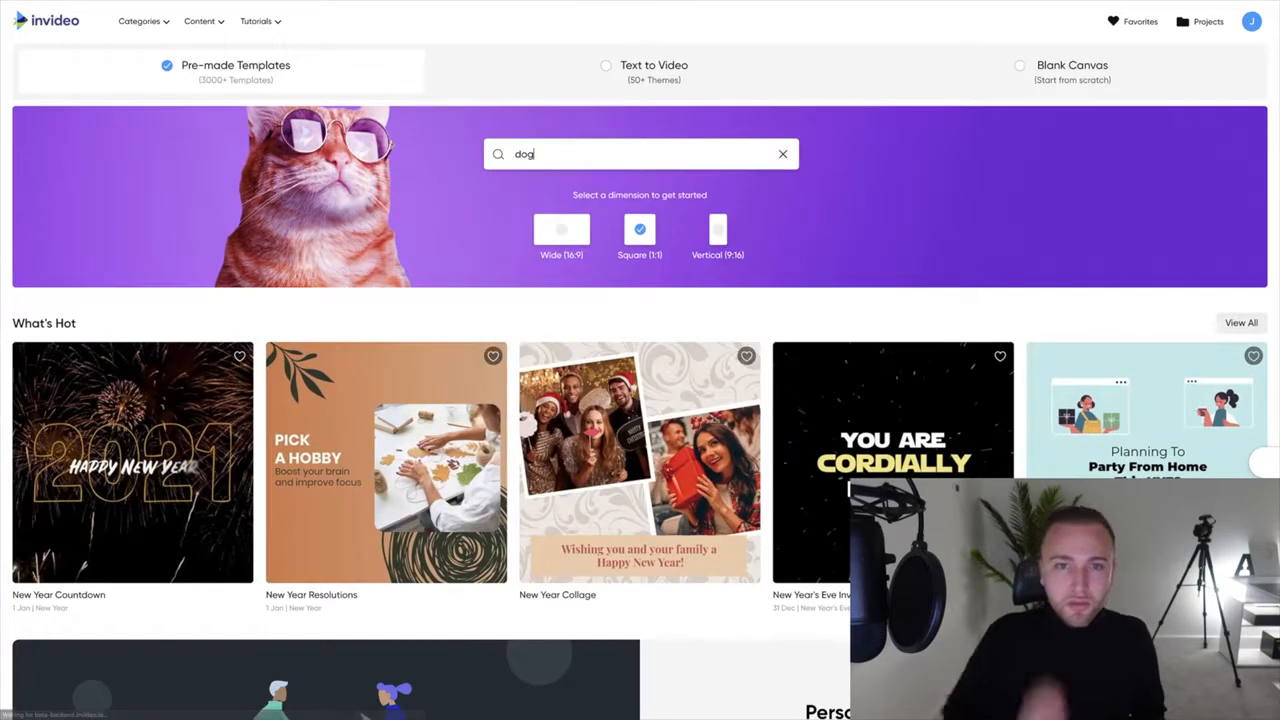
key(Return)
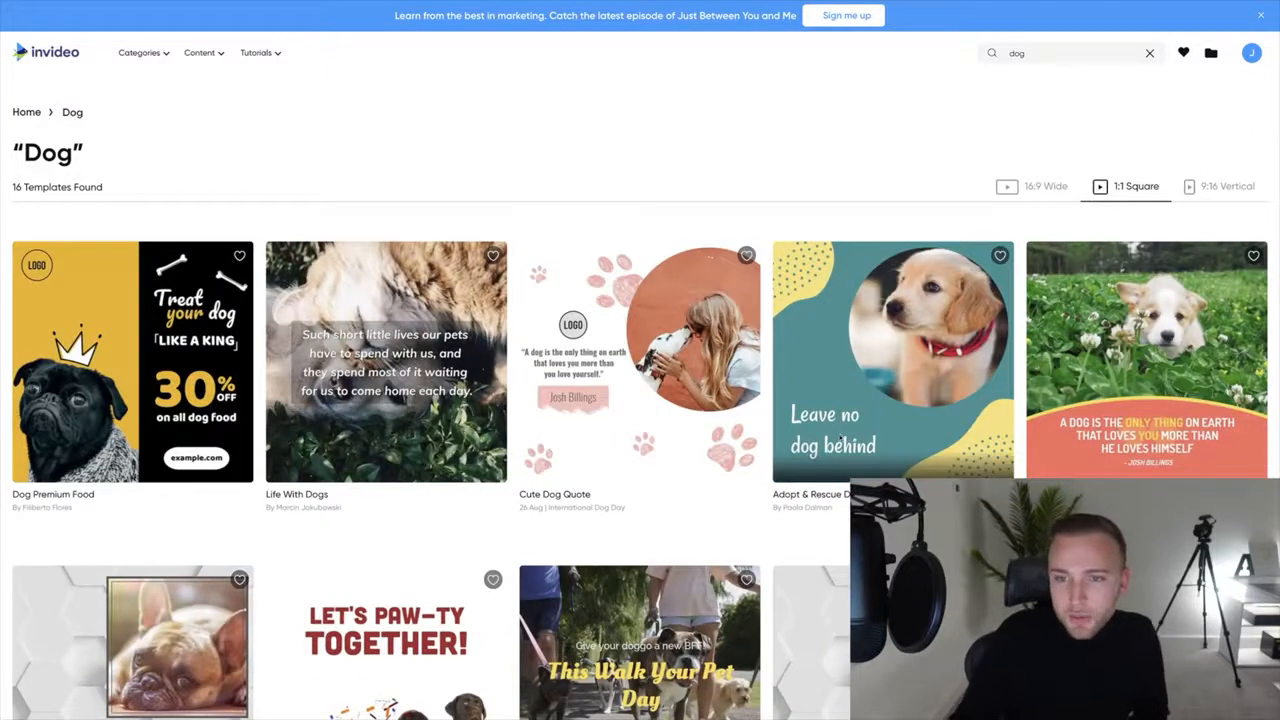
- Browse the dog templates and preview Walk Your Dog with its Wide, Square and Vertical dimension options
mouse_move(840, 437)
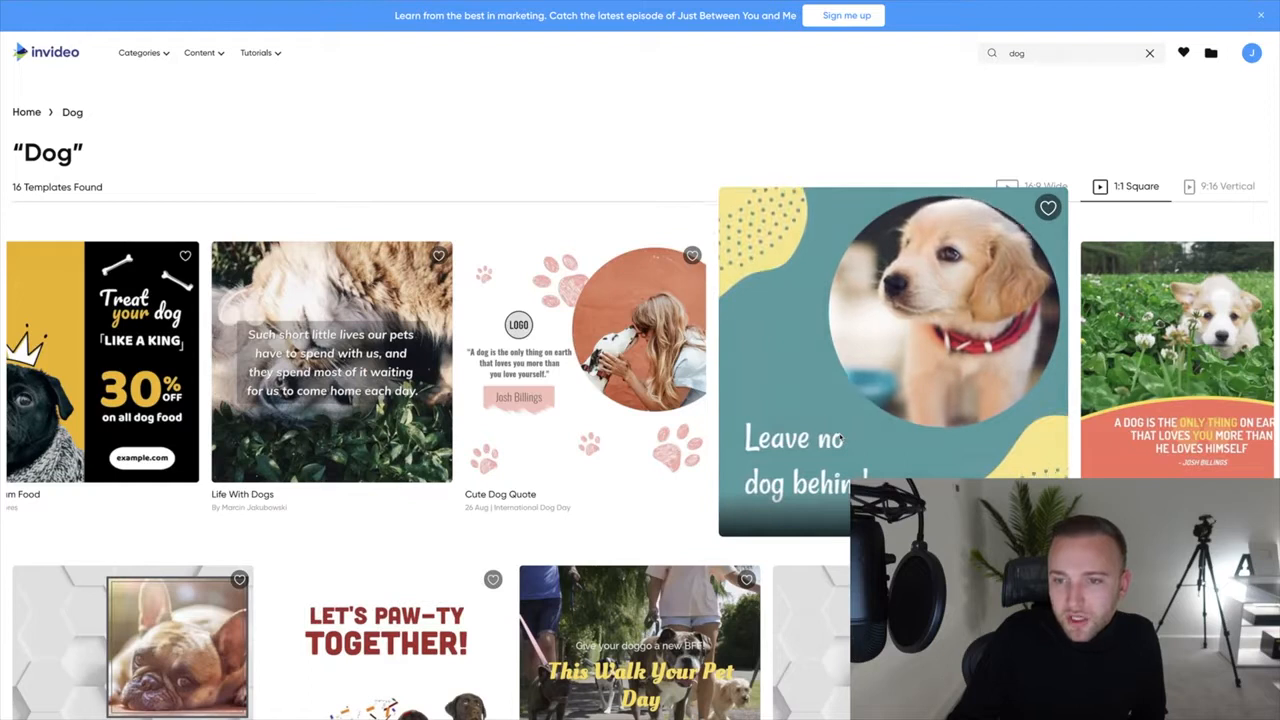
mouse_move(612, 474)
scroll(843, 459, down, 3)
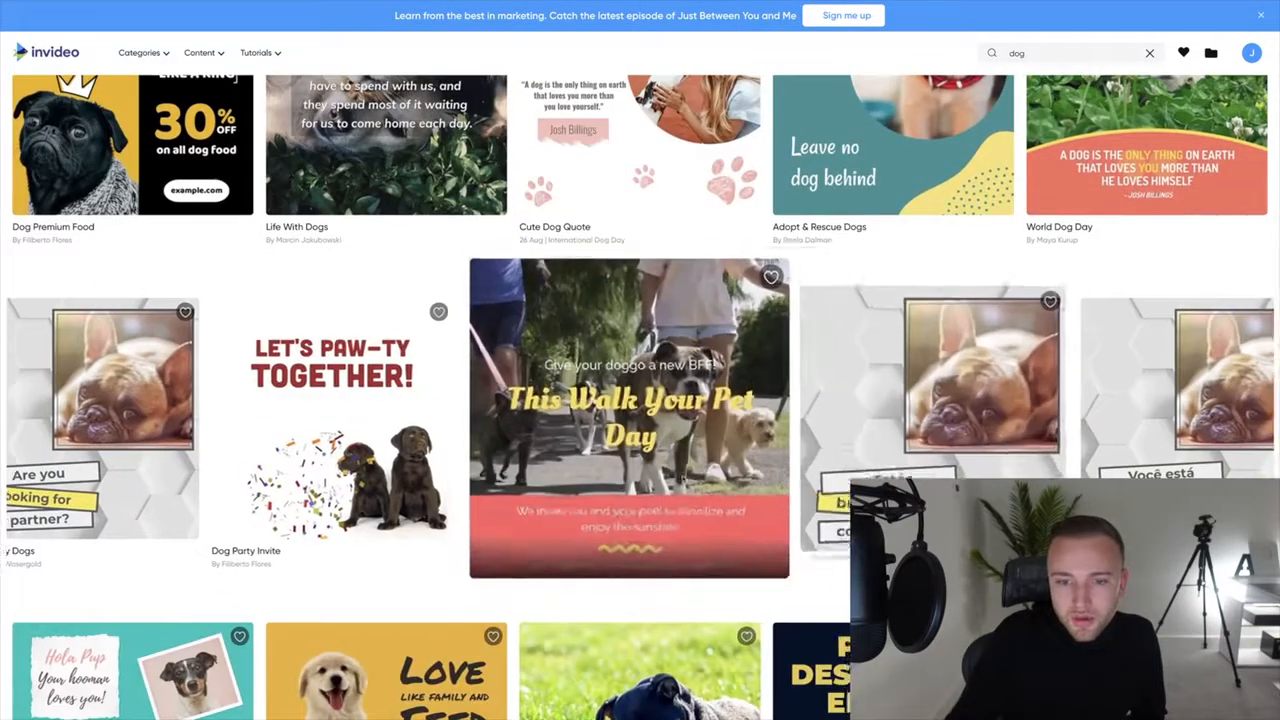
click(760, 470)
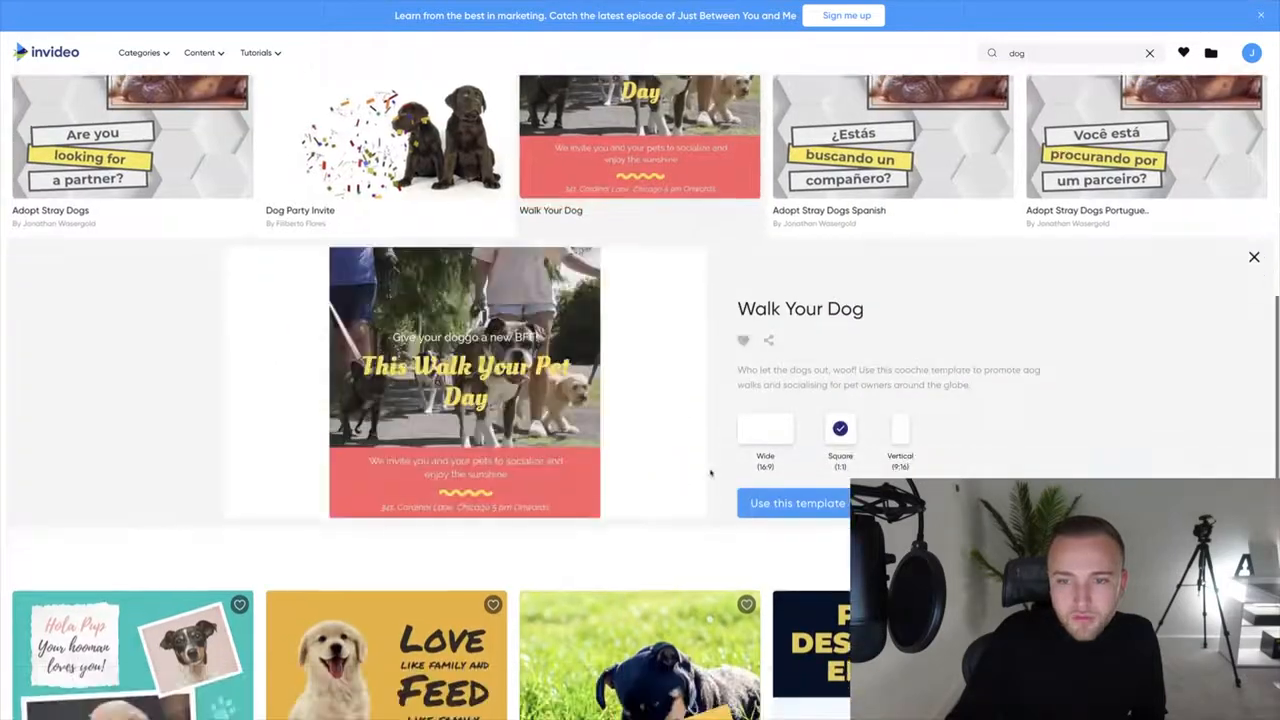
click(768, 432)
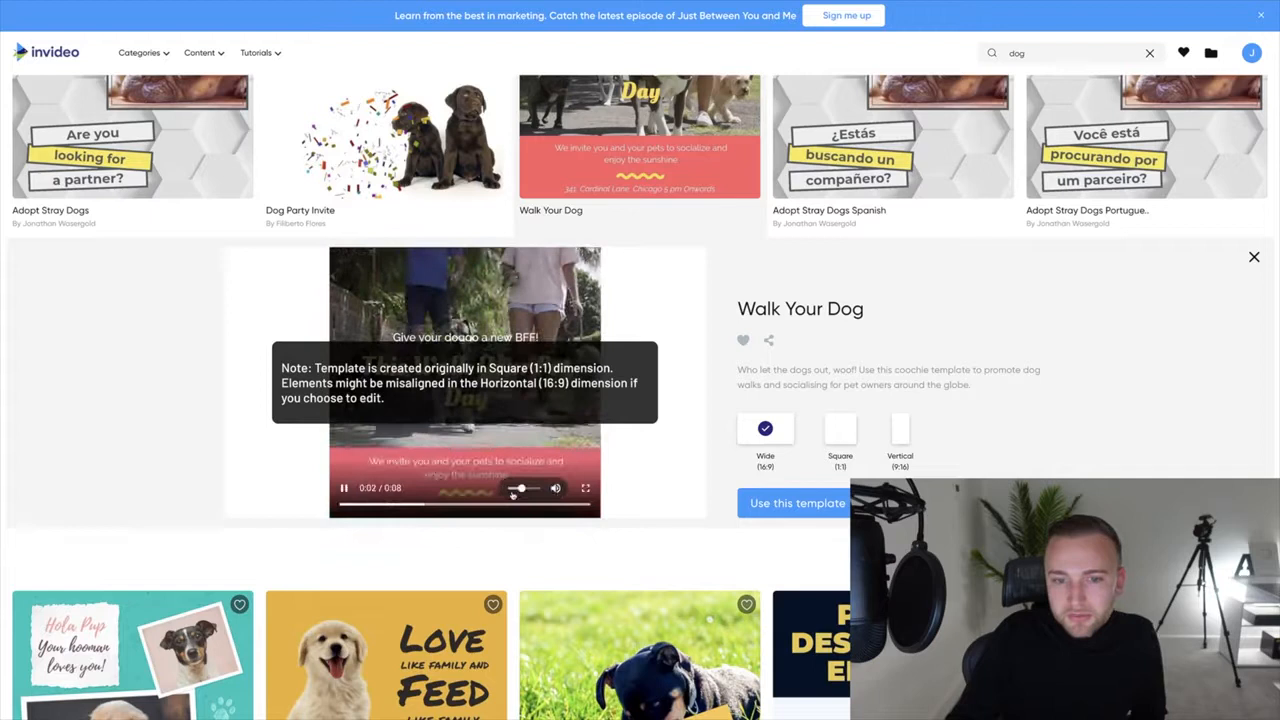
click(900, 430)
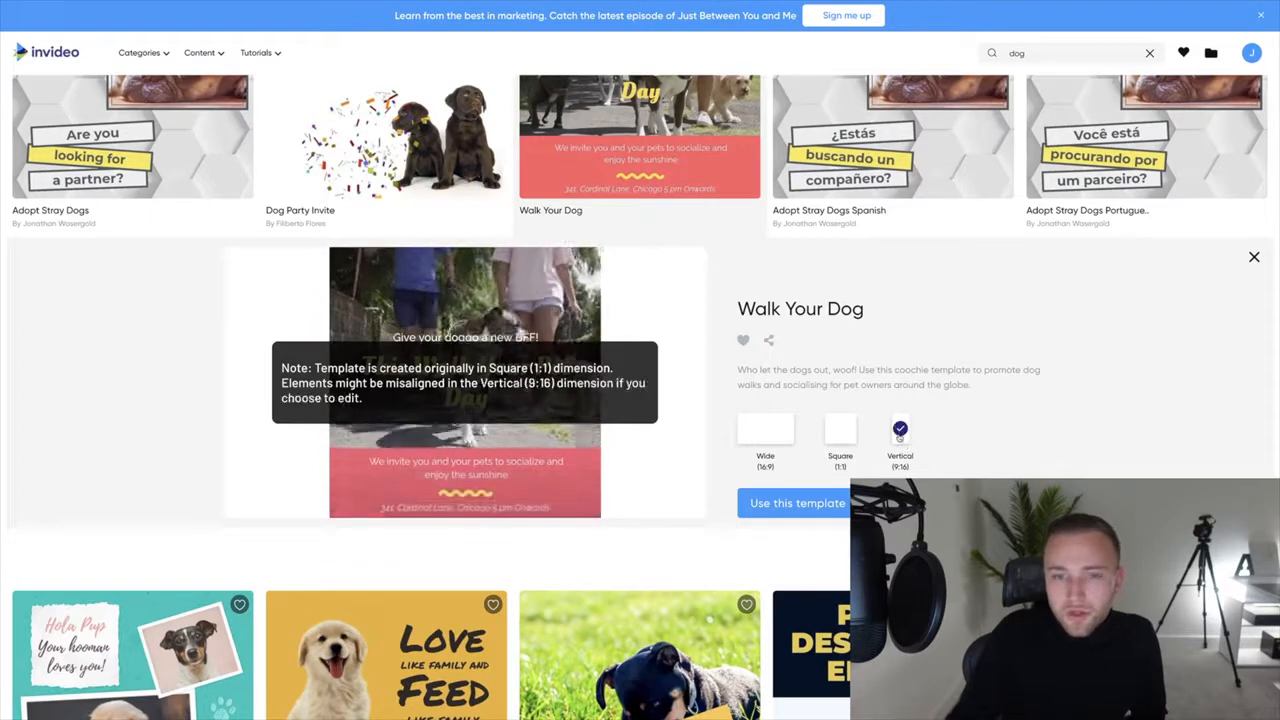
click(838, 436)
click(778, 436)
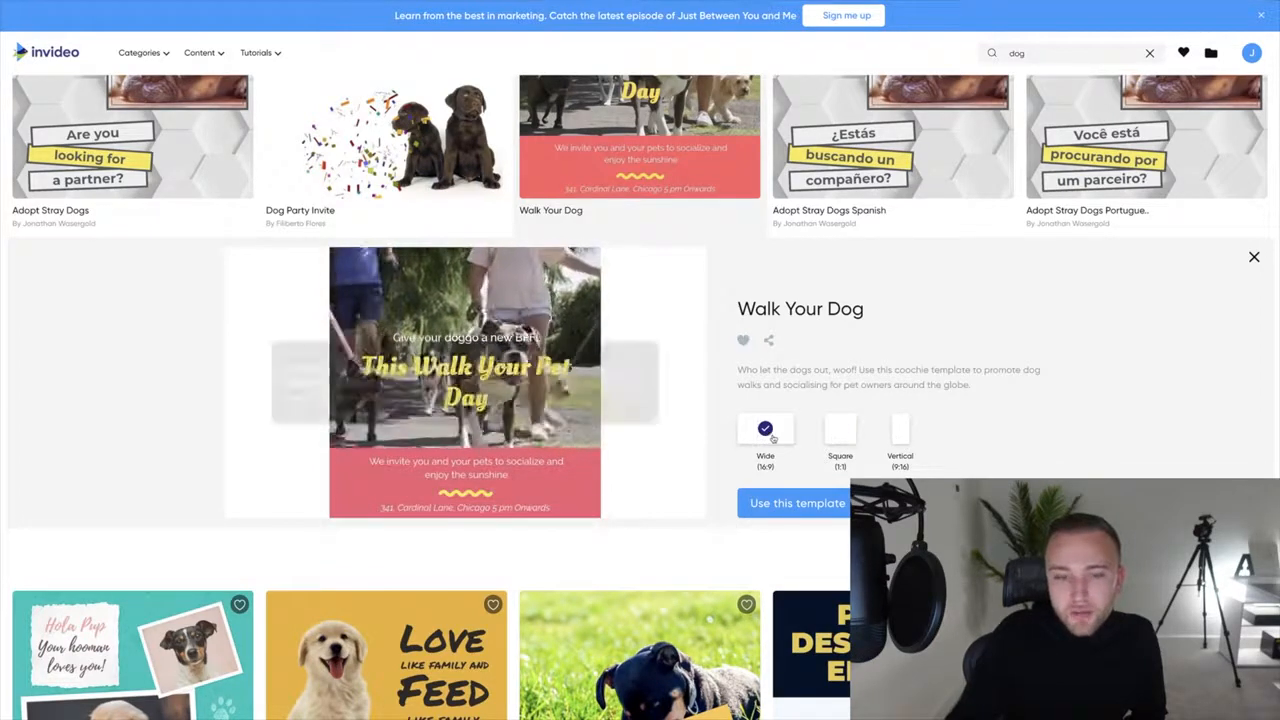
scroll(775, 438, down, 2)
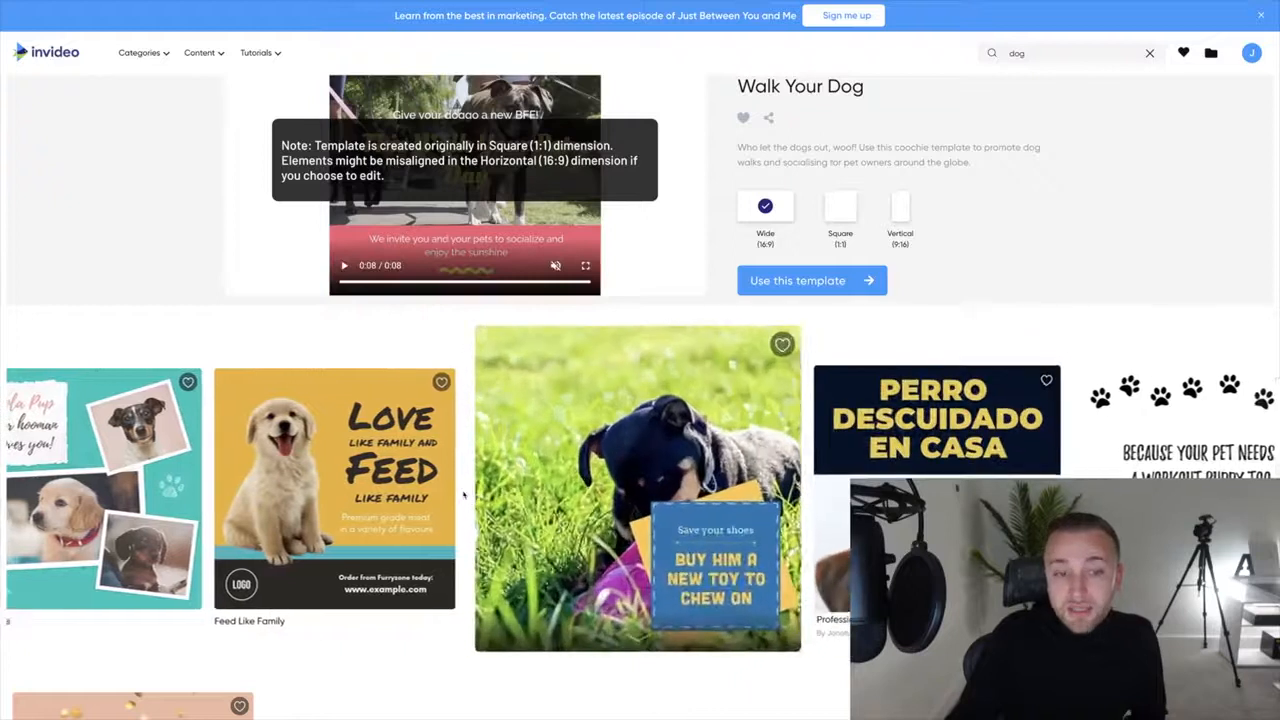
- Open the Dog Premium Food template in Square (1:1) format for editing
scroll(525, 600, up, 10)
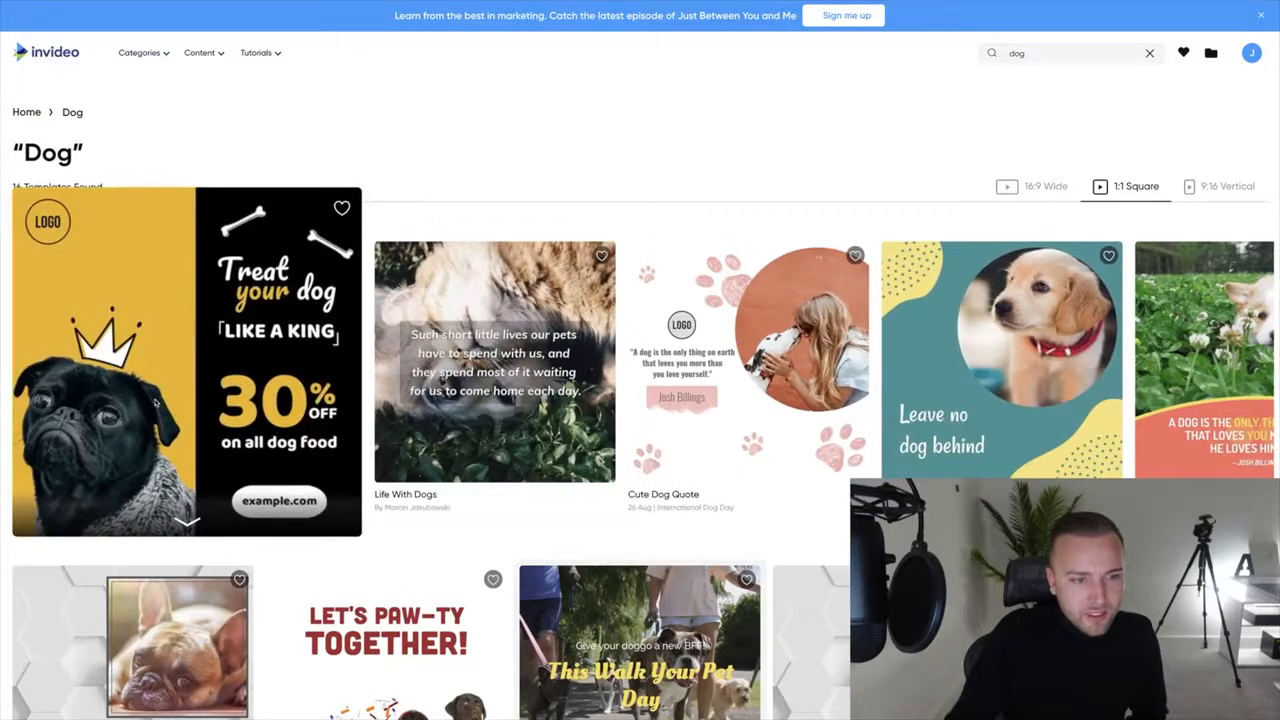
click(225, 372)
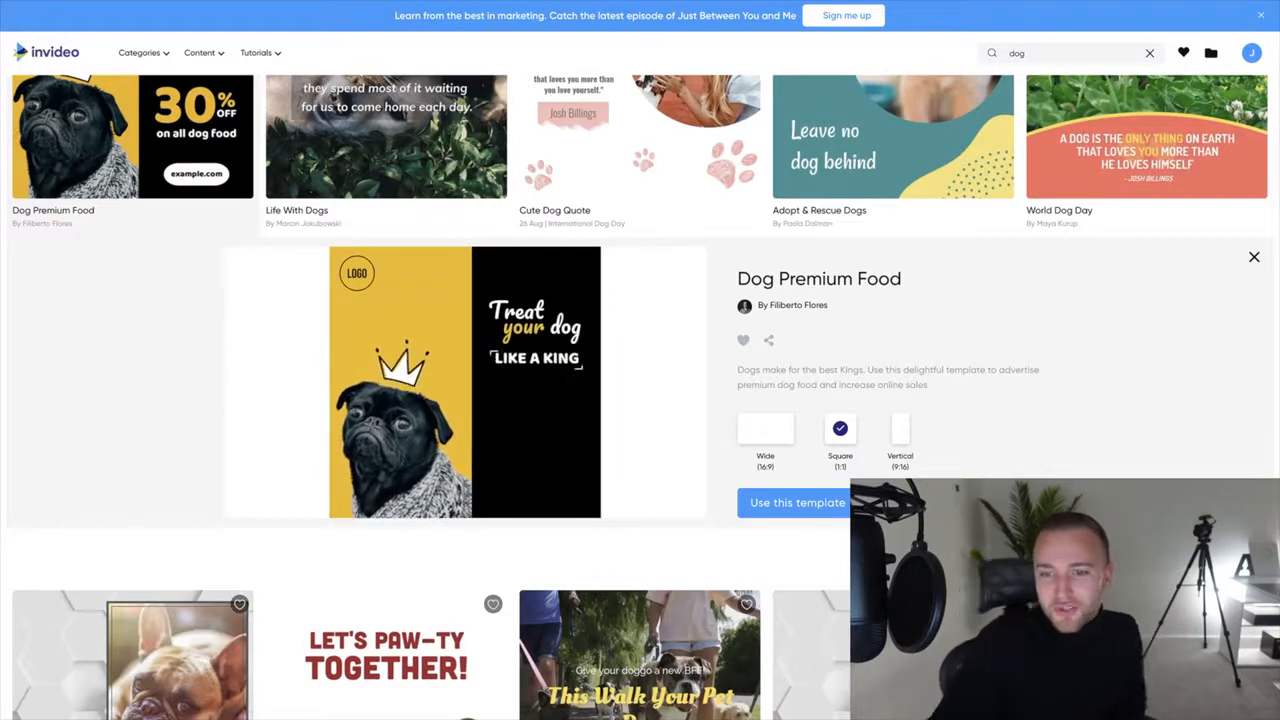
click(792, 502)
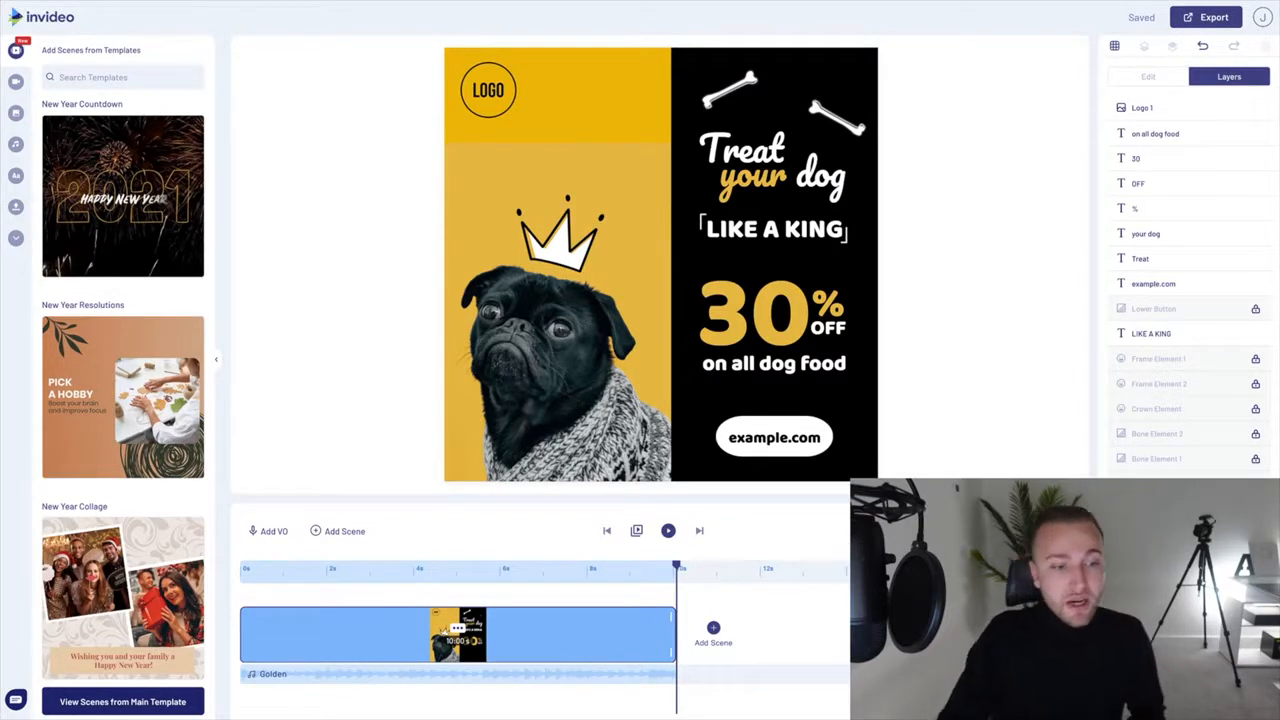
- View the support chat's messaging and FAQ options and close the chat
click(17, 699)
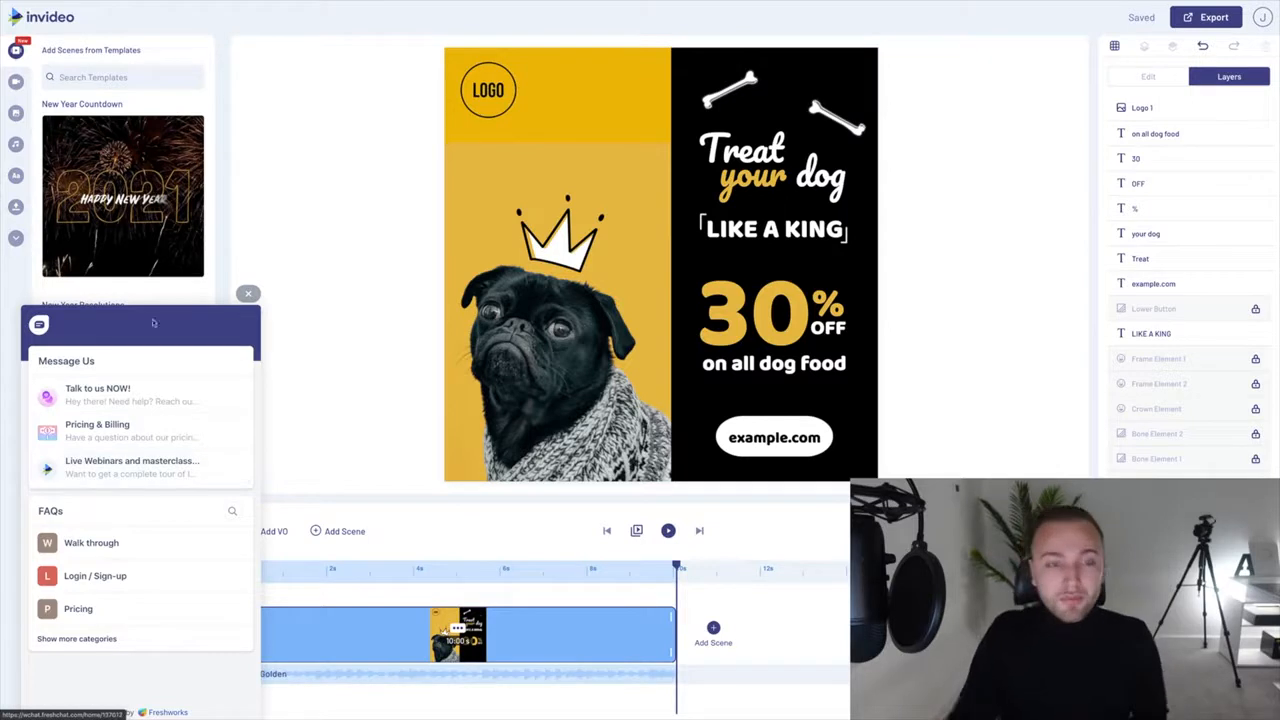
click(248, 293)
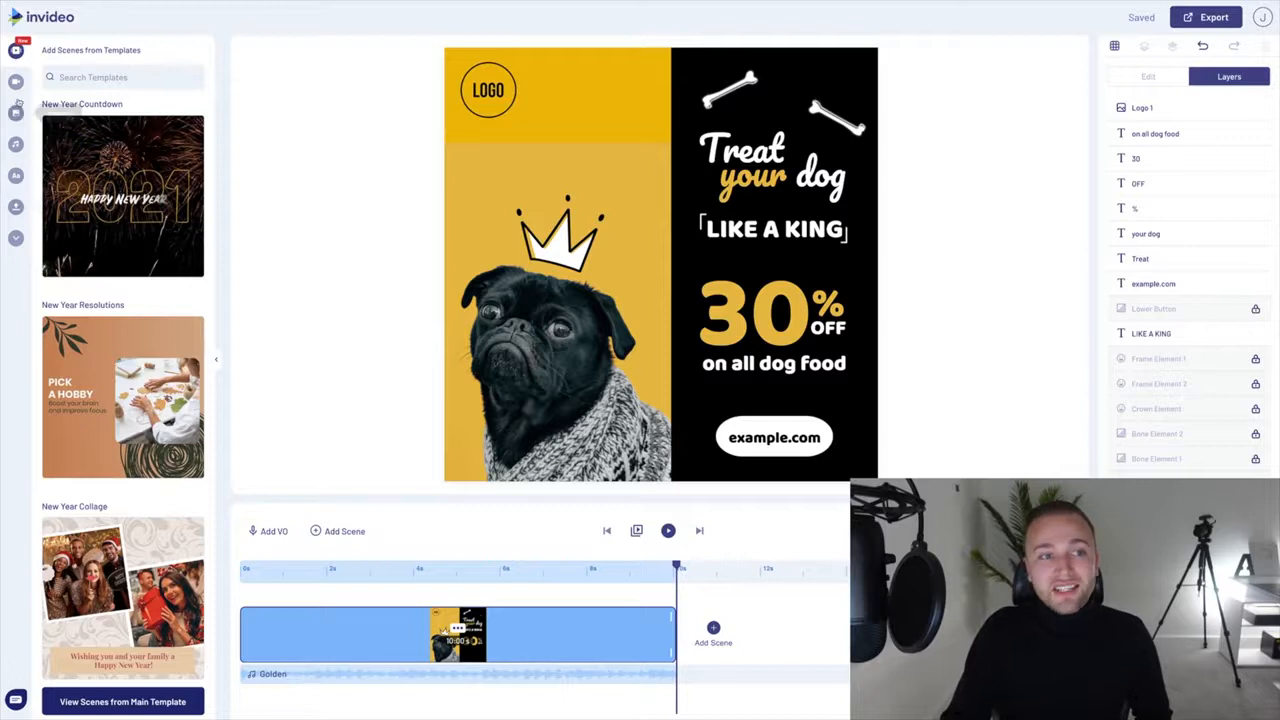
- Upload the golden dog photo from the DogBox folder for use in place of the pug image
click(16, 86)
click(16, 114)
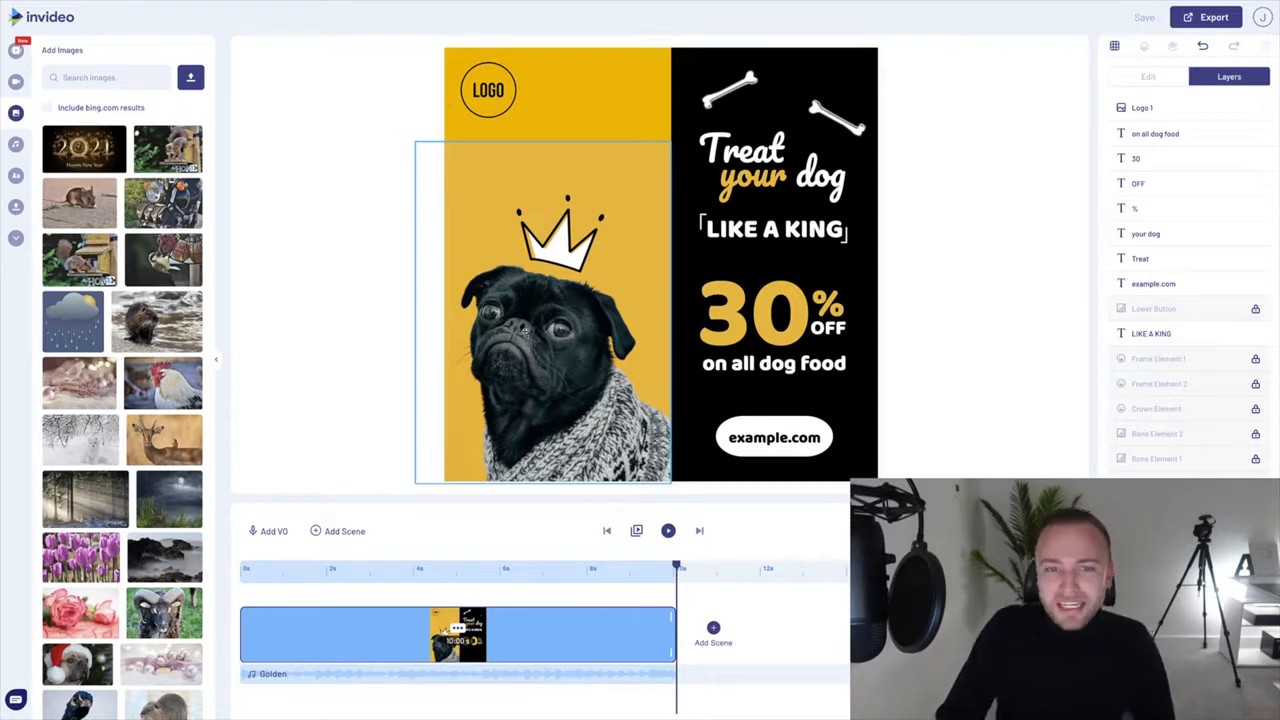
click(524, 331)
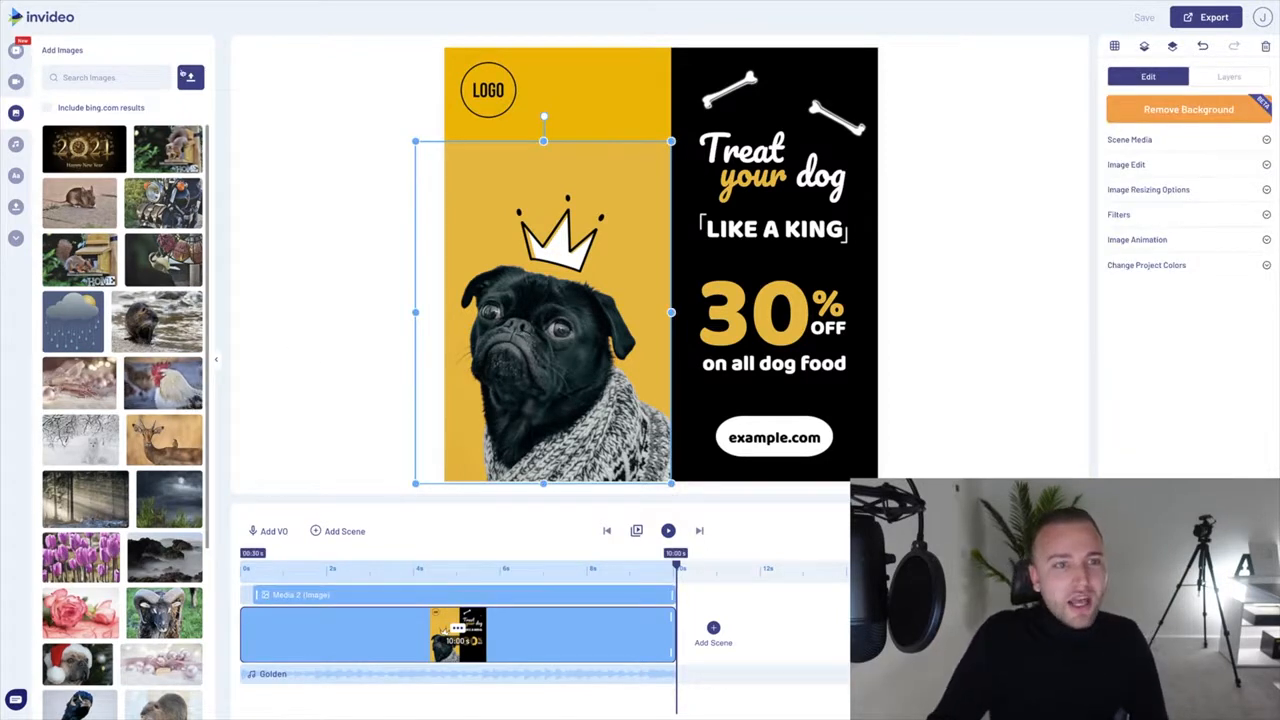
click(193, 76)
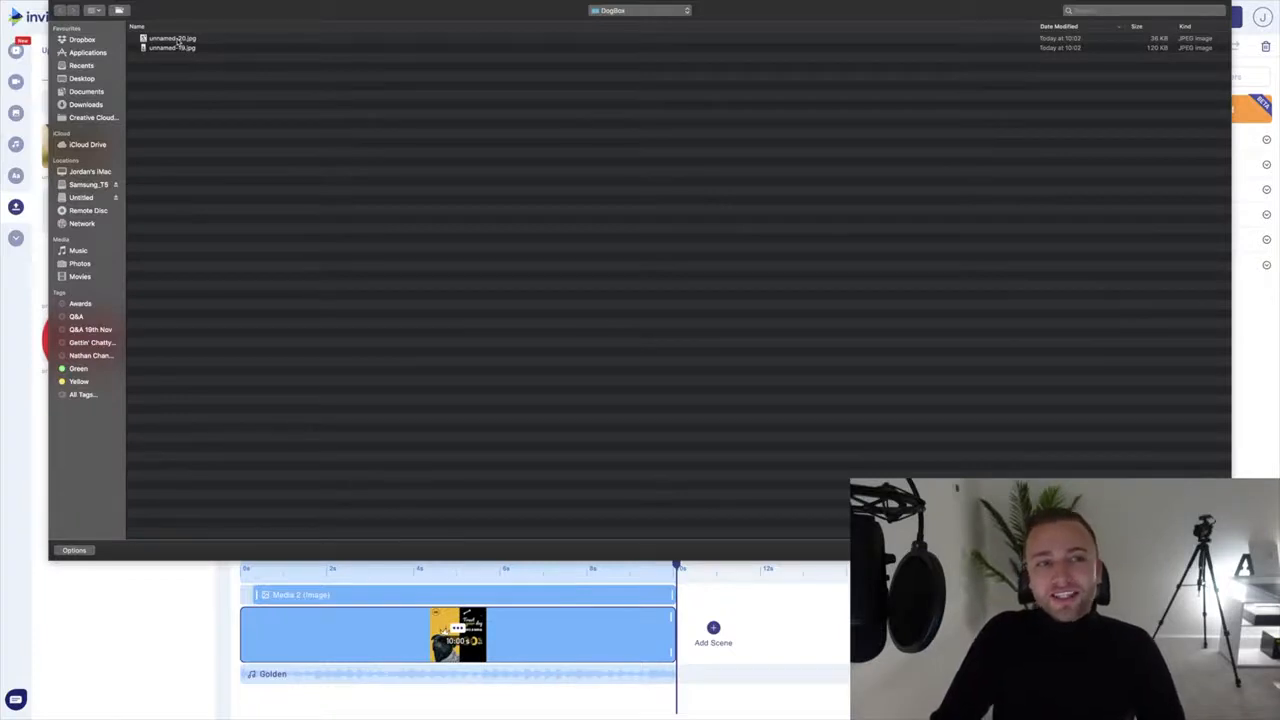
double_click(172, 48)
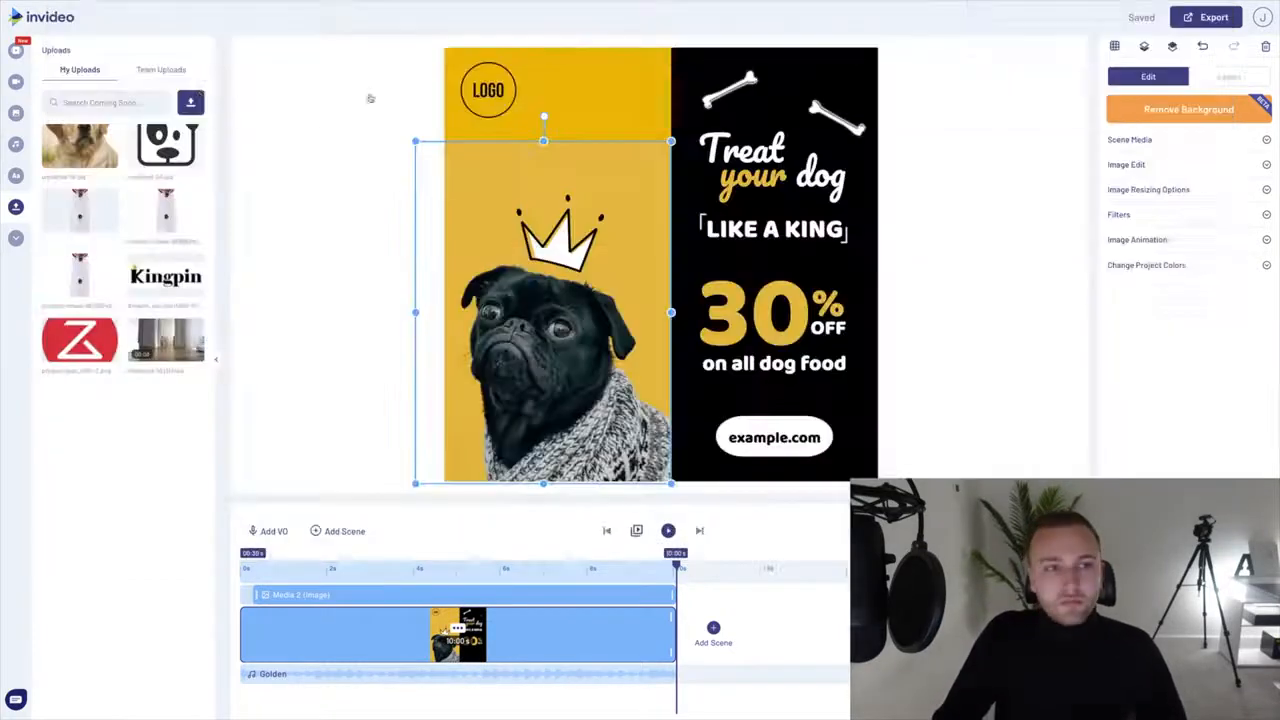
- Replace the pug image with the uploaded golden dog photo and delete the extra copy overlapping the black panel
click(92, 160)
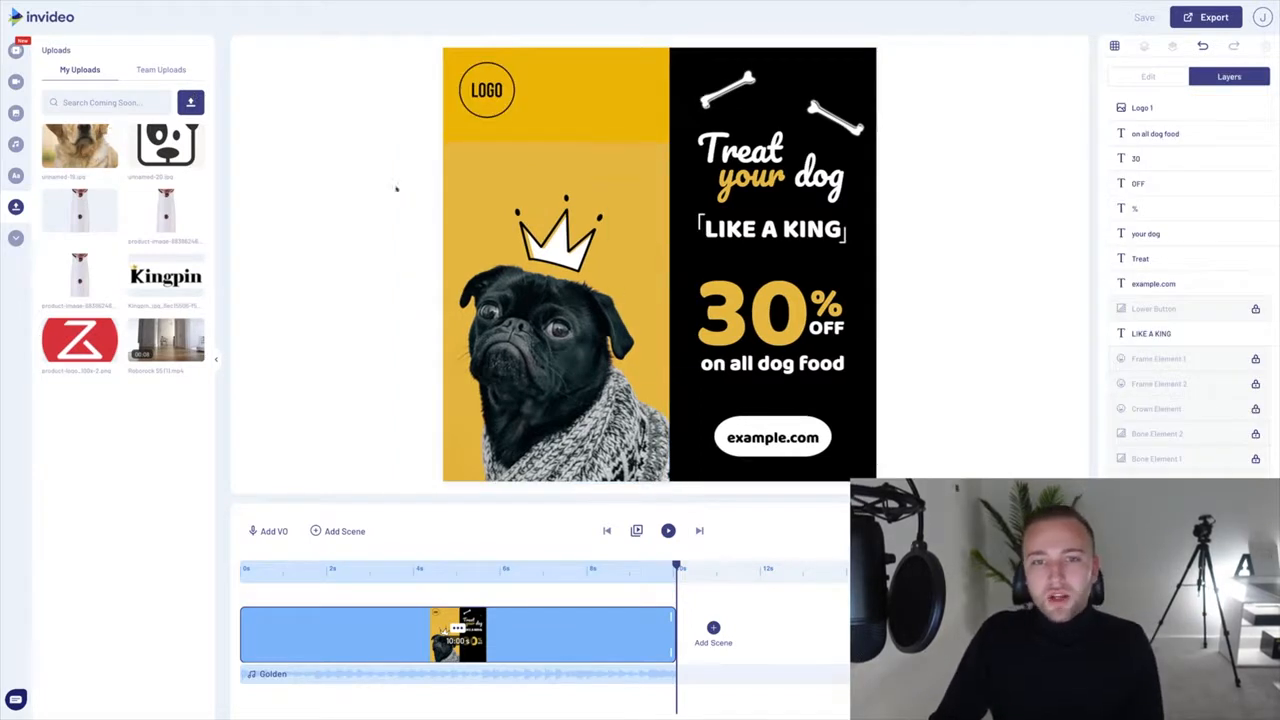
drag(80, 147, 660, 265)
drag(164, 284, 535, 326)
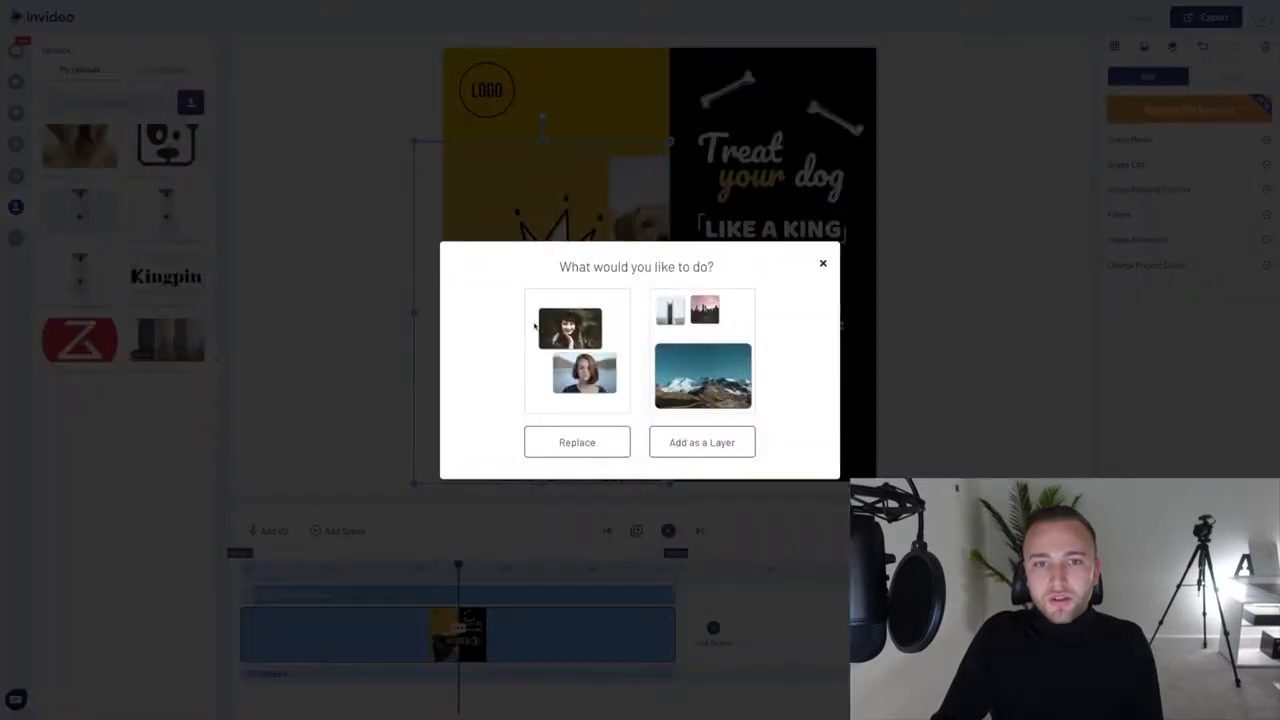
click(593, 452)
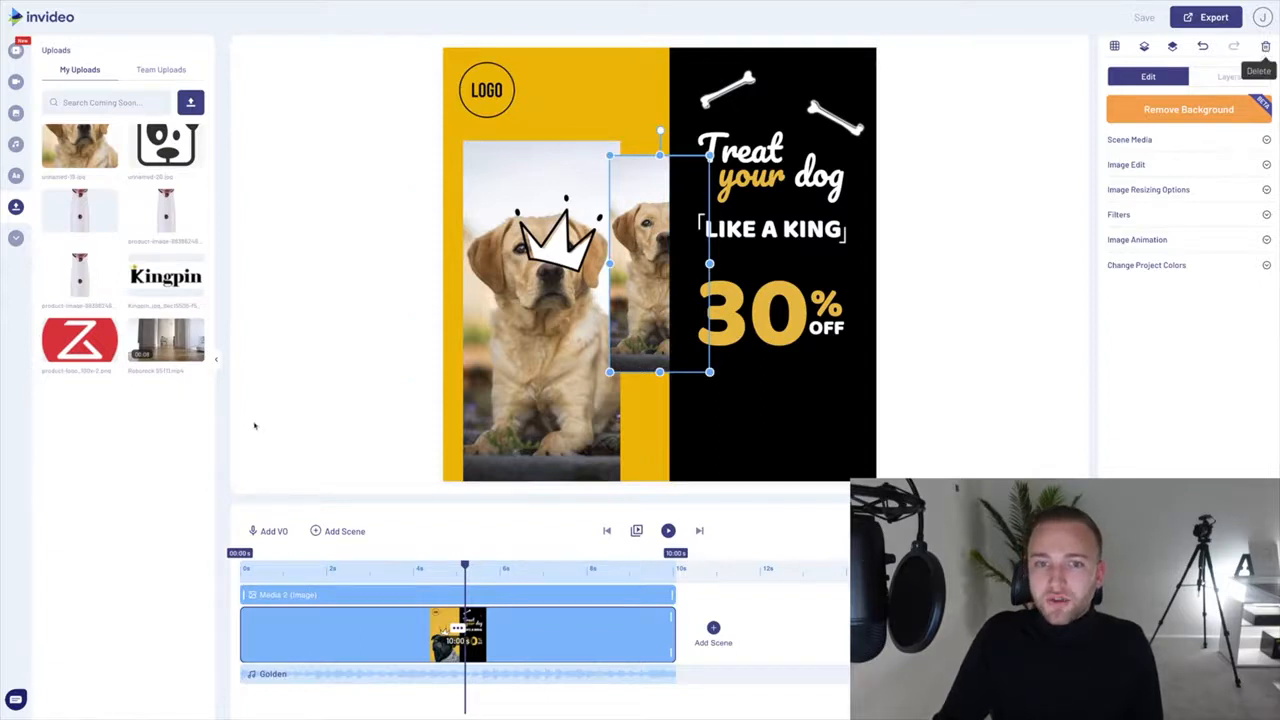
key(Delete)
- Remove the golden dog photo's background, apply the full crop, and enlarge and position the dog beneath the crown
click(552, 376)
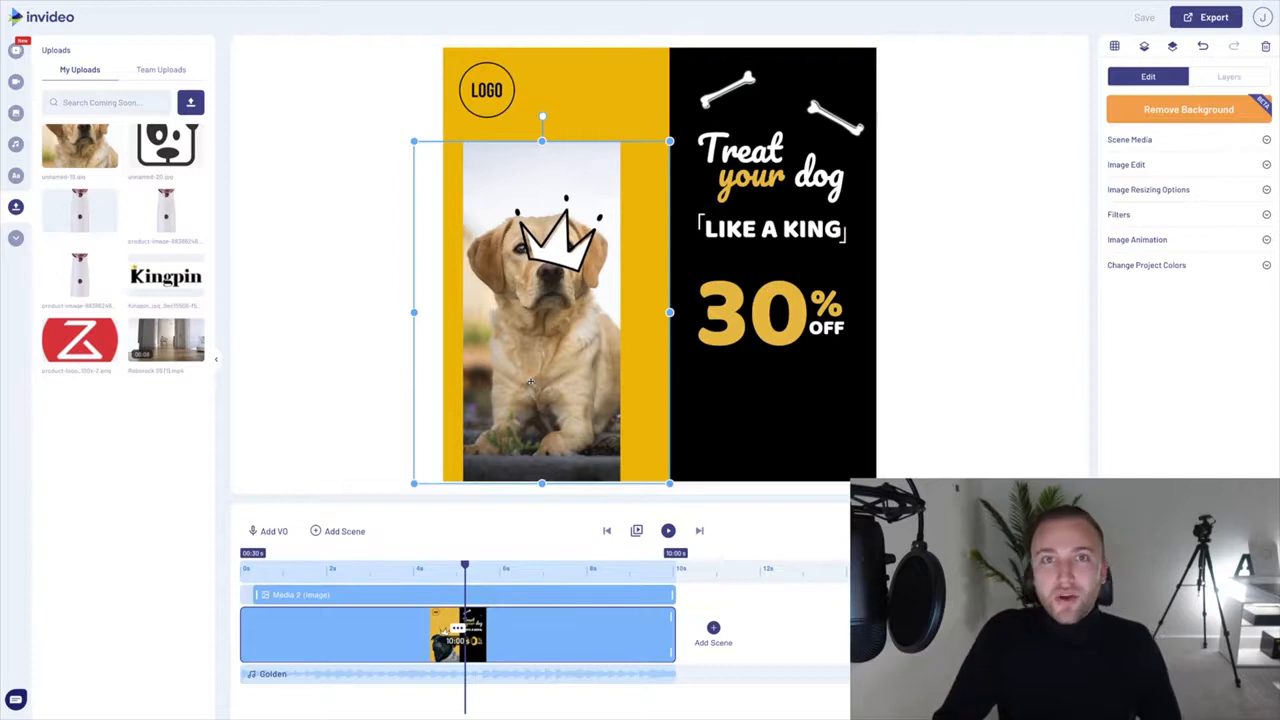
click(1169, 115)
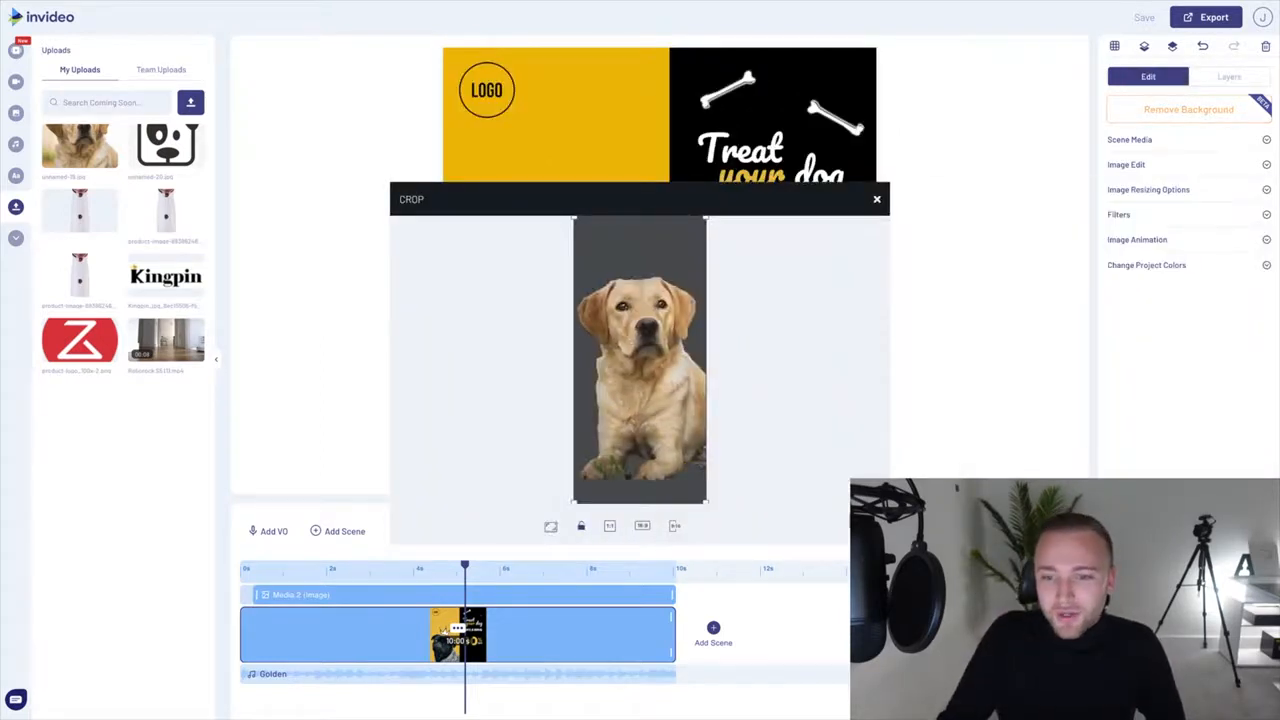
click(867, 526)
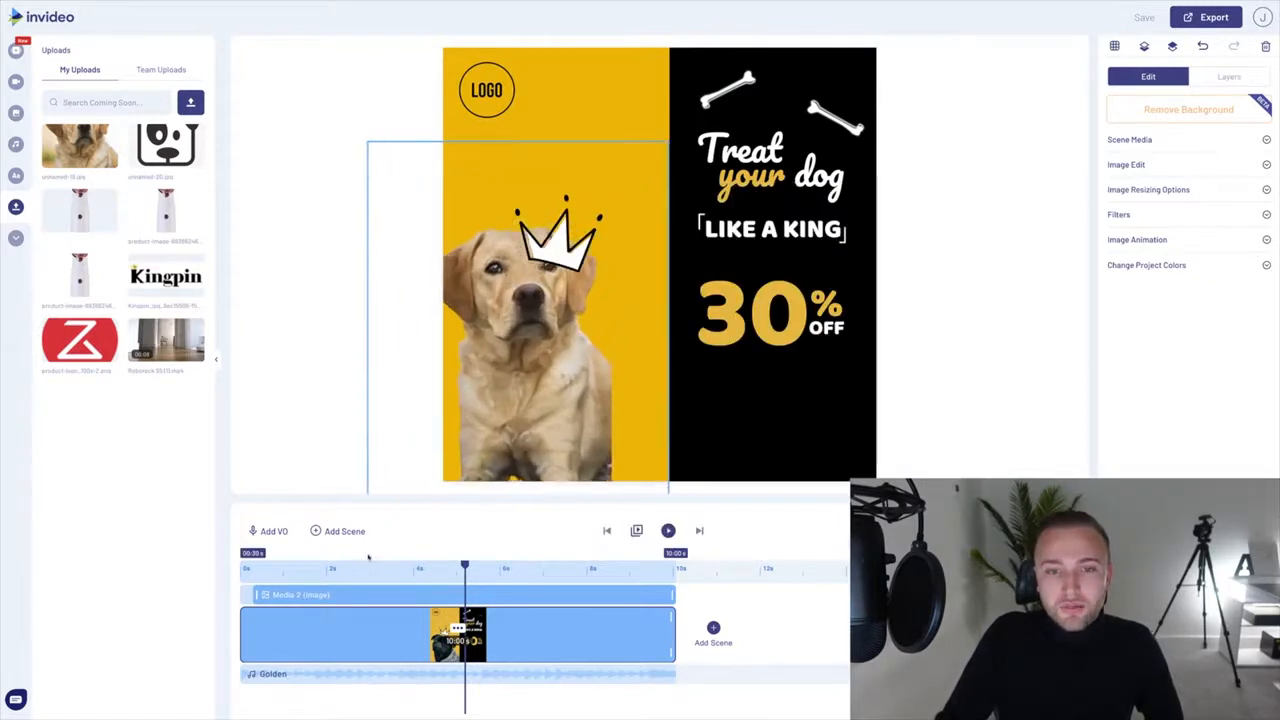
drag(548, 378, 573, 411)
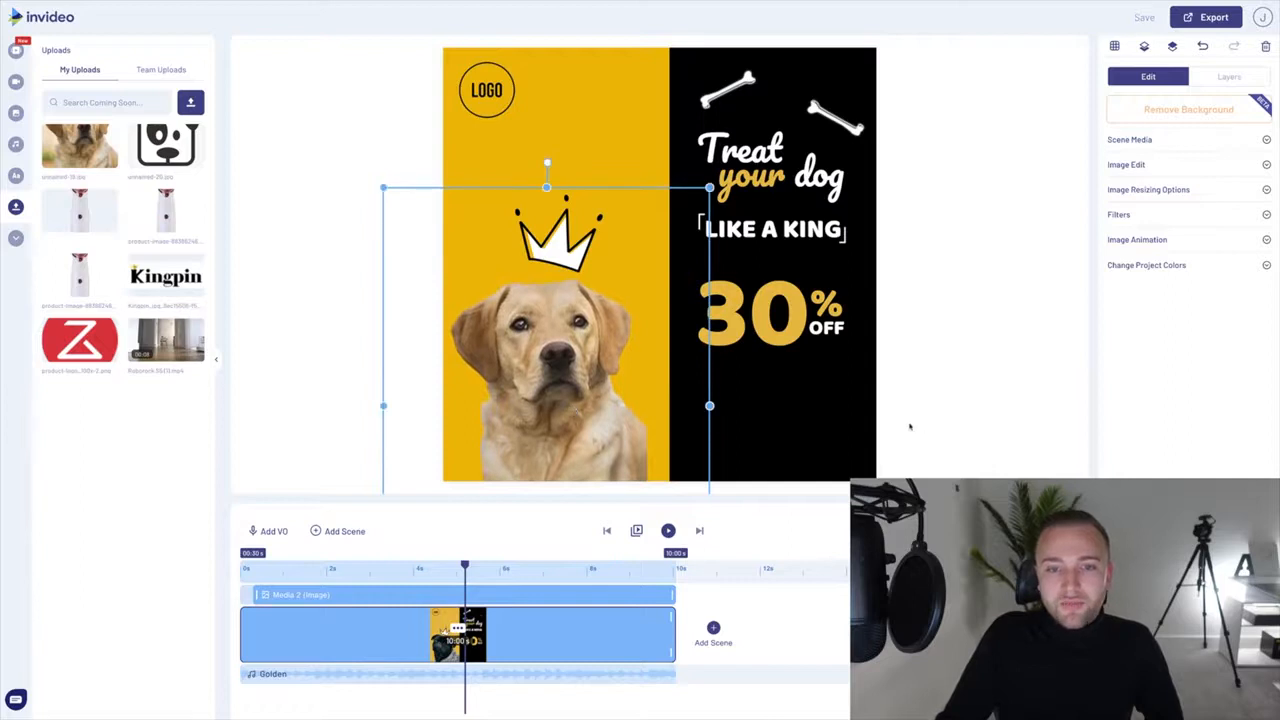
click(1026, 306)
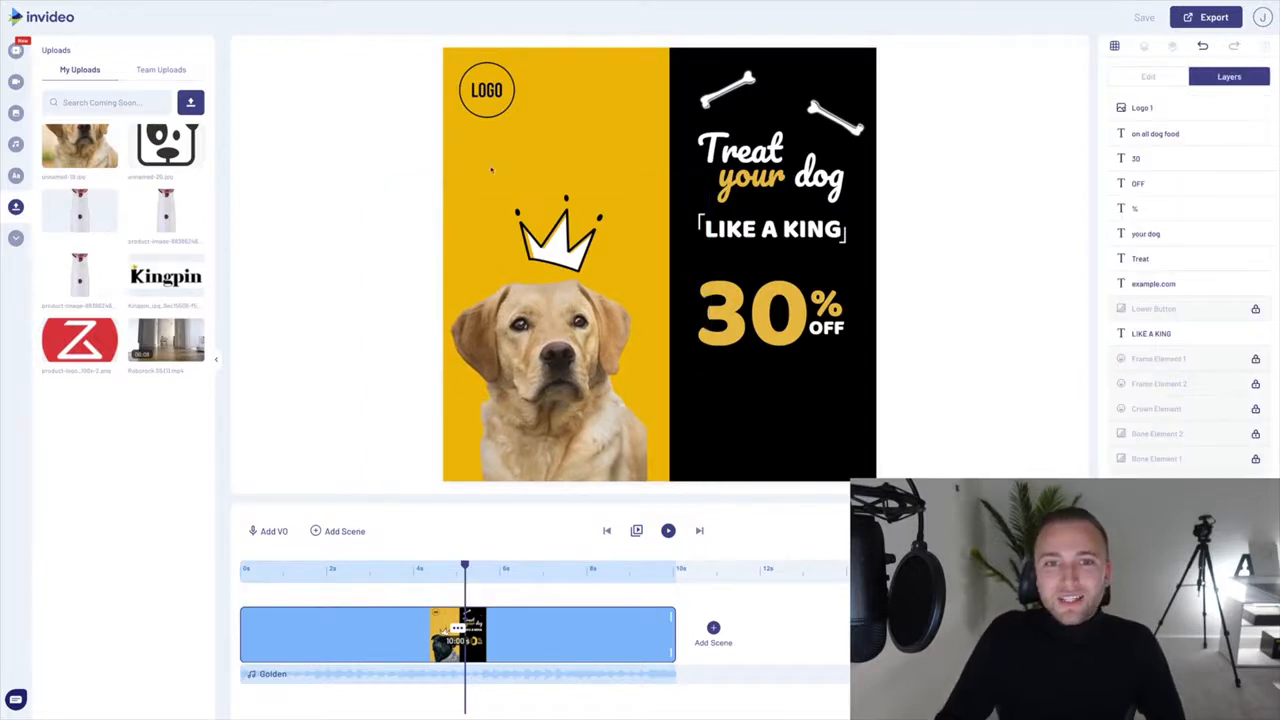
- Replace the placeholder logo with the uploaded Dog Box logo and remove the logo's background
click(476, 82)
drag(166, 150, 480, 90)
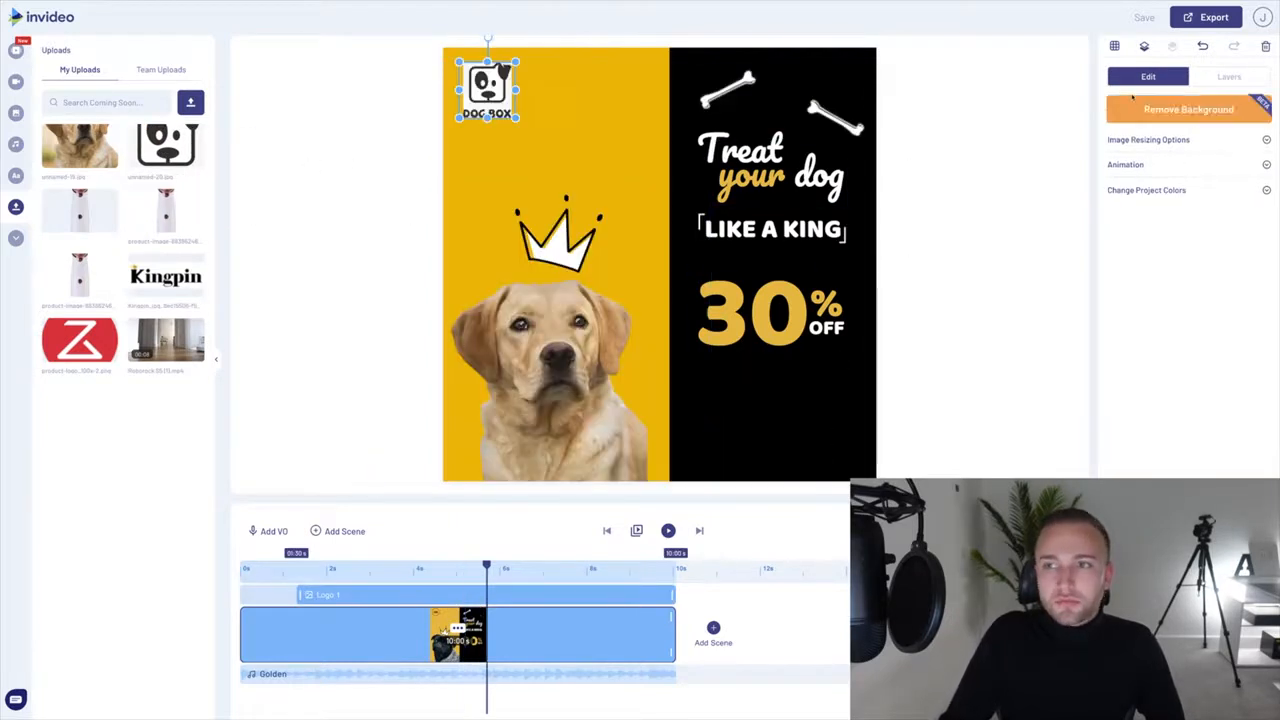
click(1182, 111)
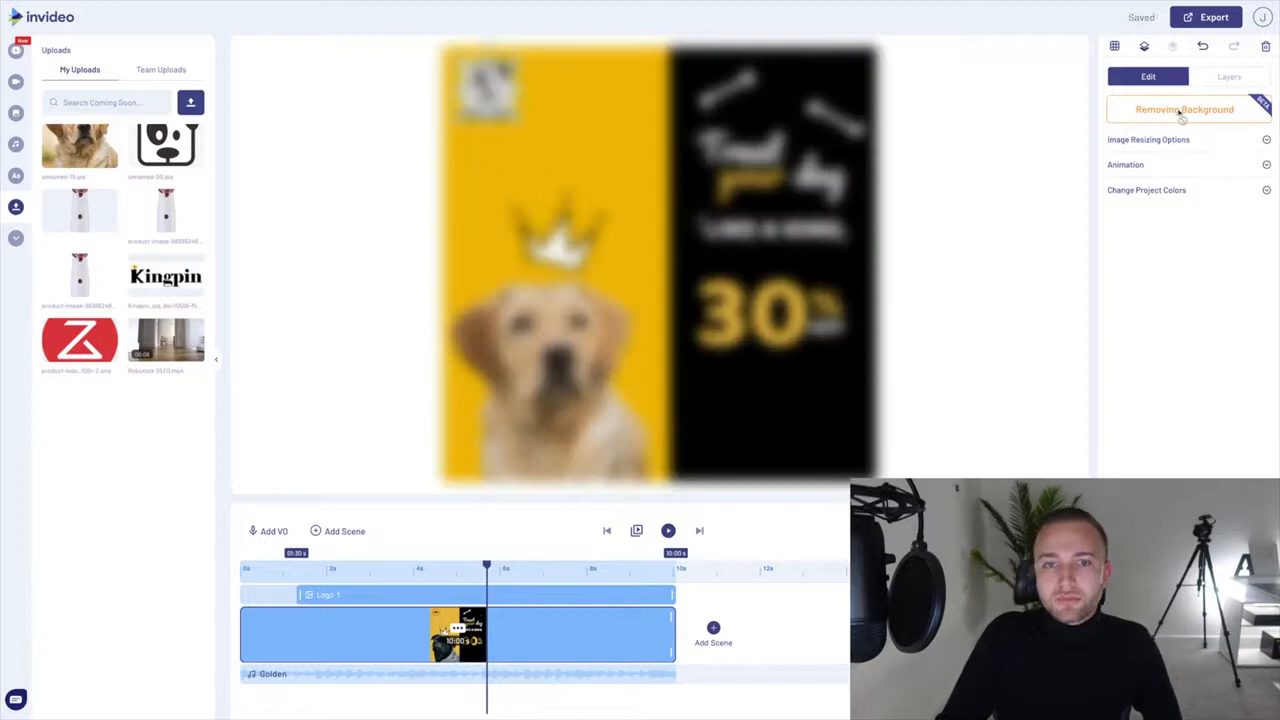
click(1176, 193)
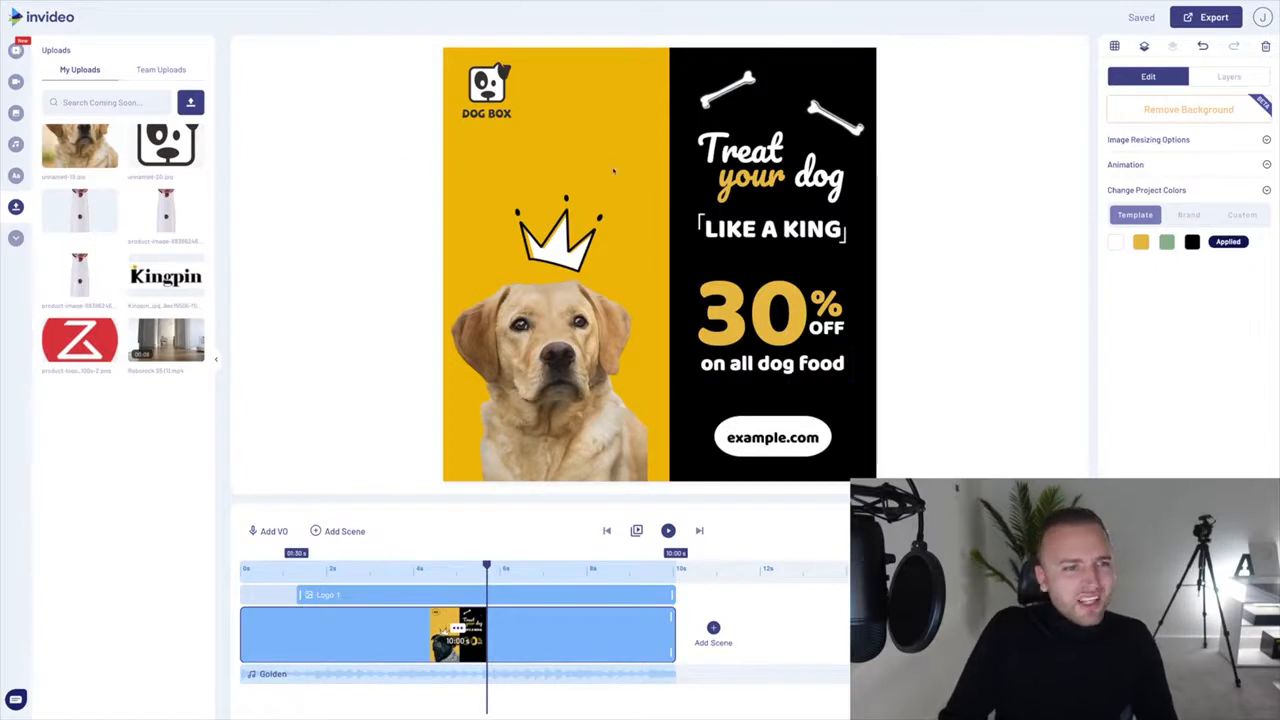
- Search the stock images for "beach" and add the wooden boardwalk photo to the scene
click(14, 115)
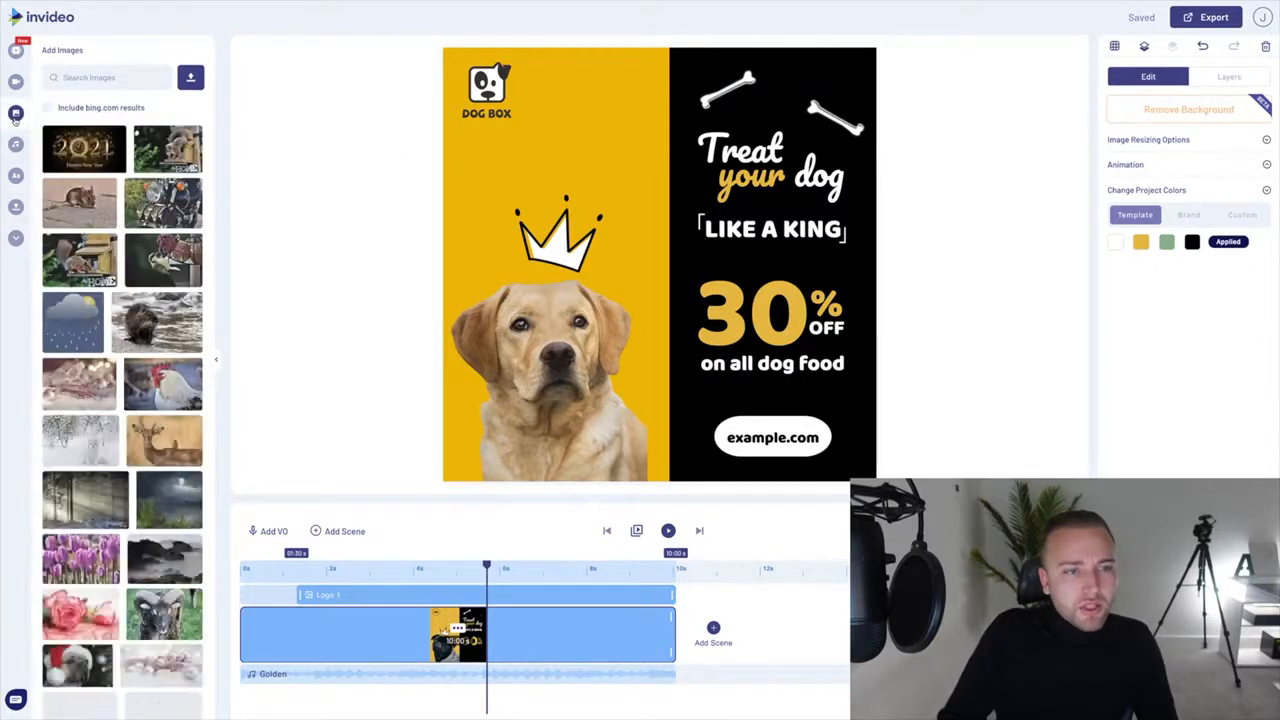
click(88, 78)
text(ki)
text(ach)
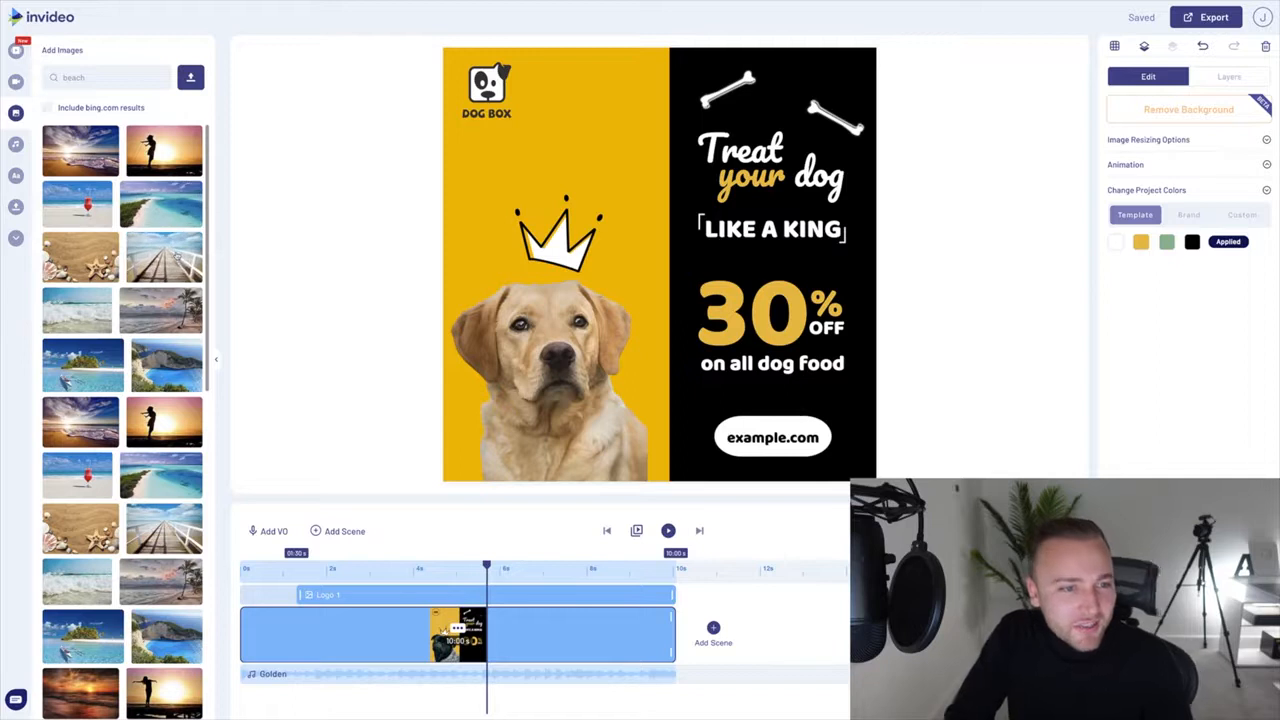
drag(164, 256, 597, 148)
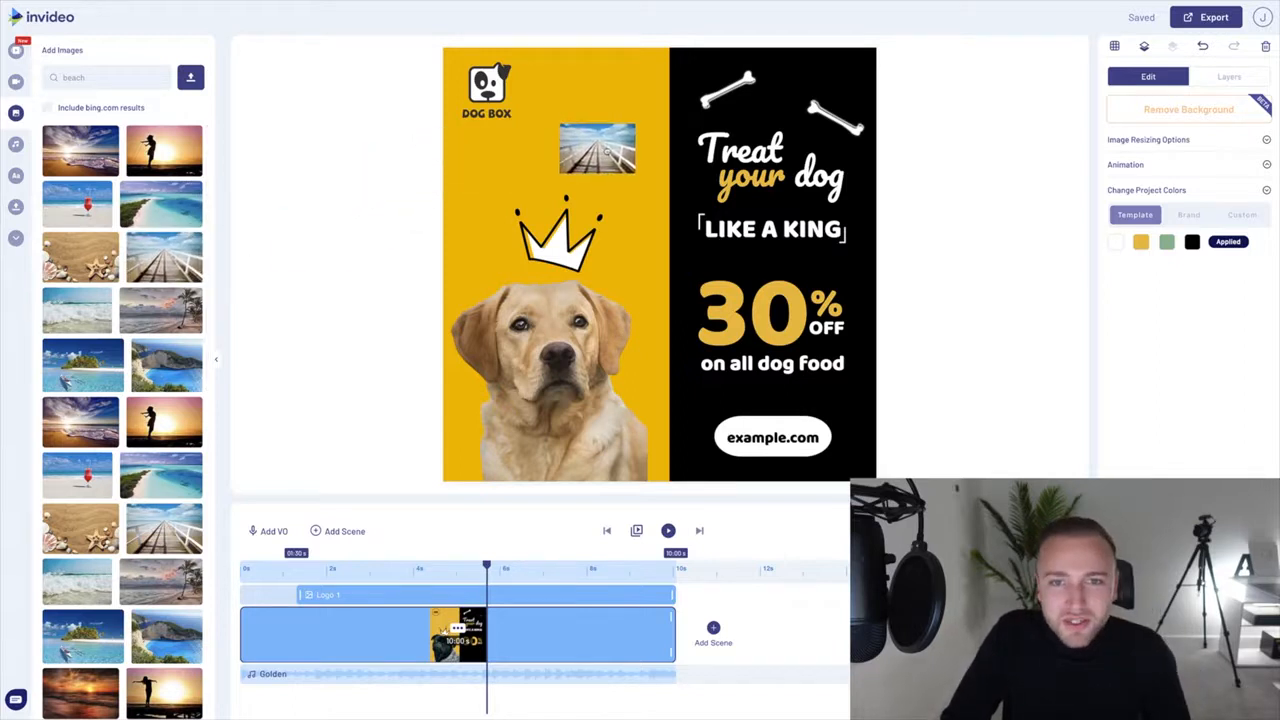
- Move and enlarge the boardwalk photo until it covers the full height of the scene behind the logo and crown
drag(649, 290, 570, 135)
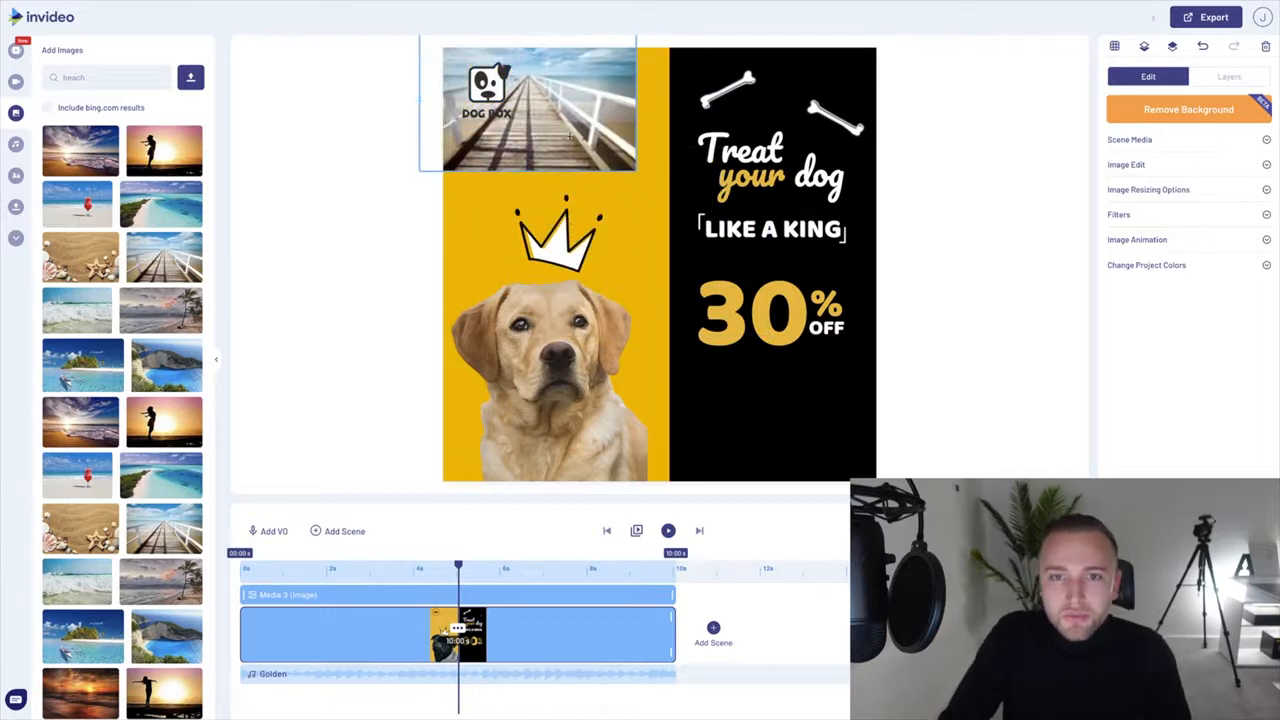
drag(636, 171, 1127, 494)
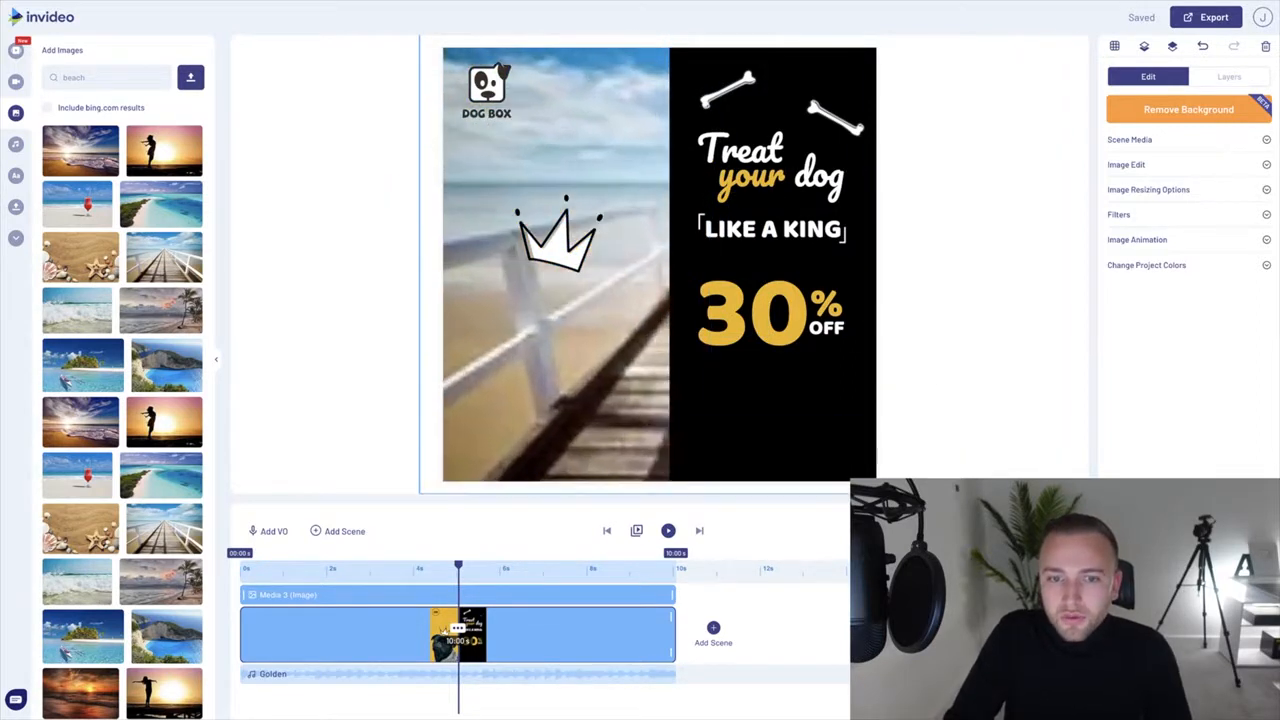
drag(580, 143, 558, 177)
drag(398, 62, 454, 98)
drag(534, 110, 500, 58)
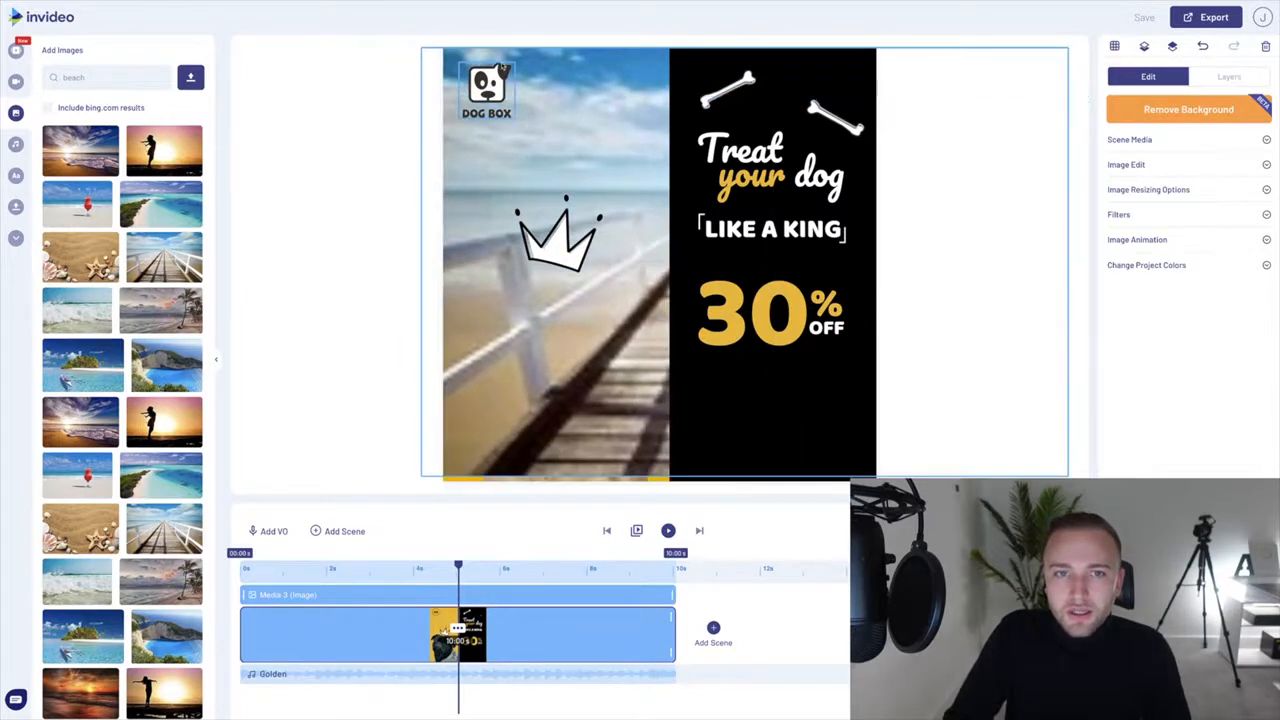
drag(413, 481, 403, 488)
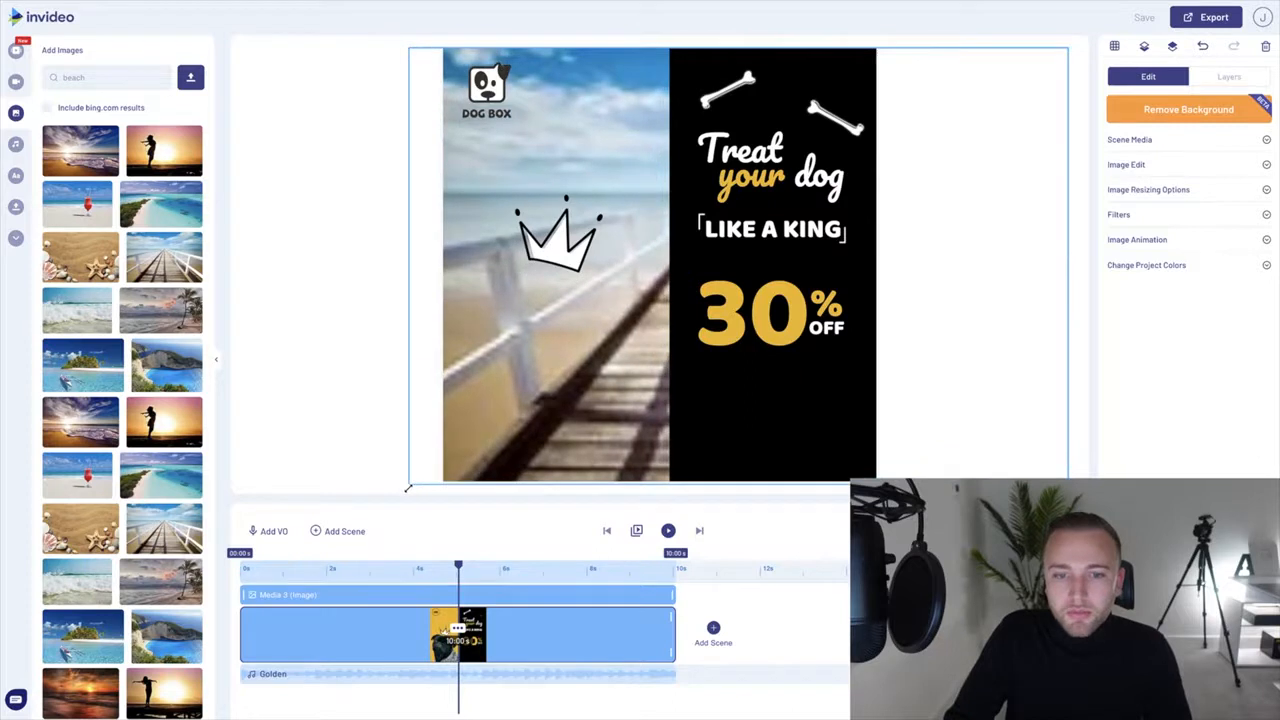
- Reorder the layers so the boardwalk photo sits below the dog image and directly above Background 1
click(1229, 76)
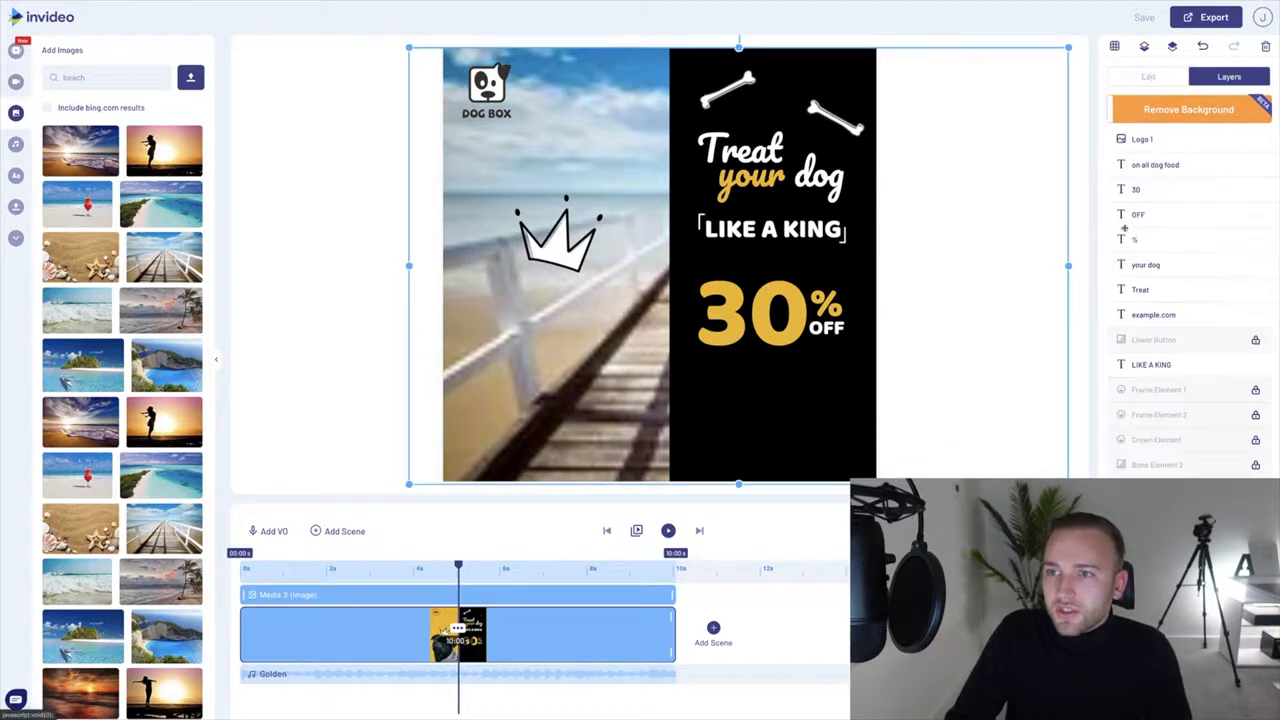
scroll(1176, 380, down, 3)
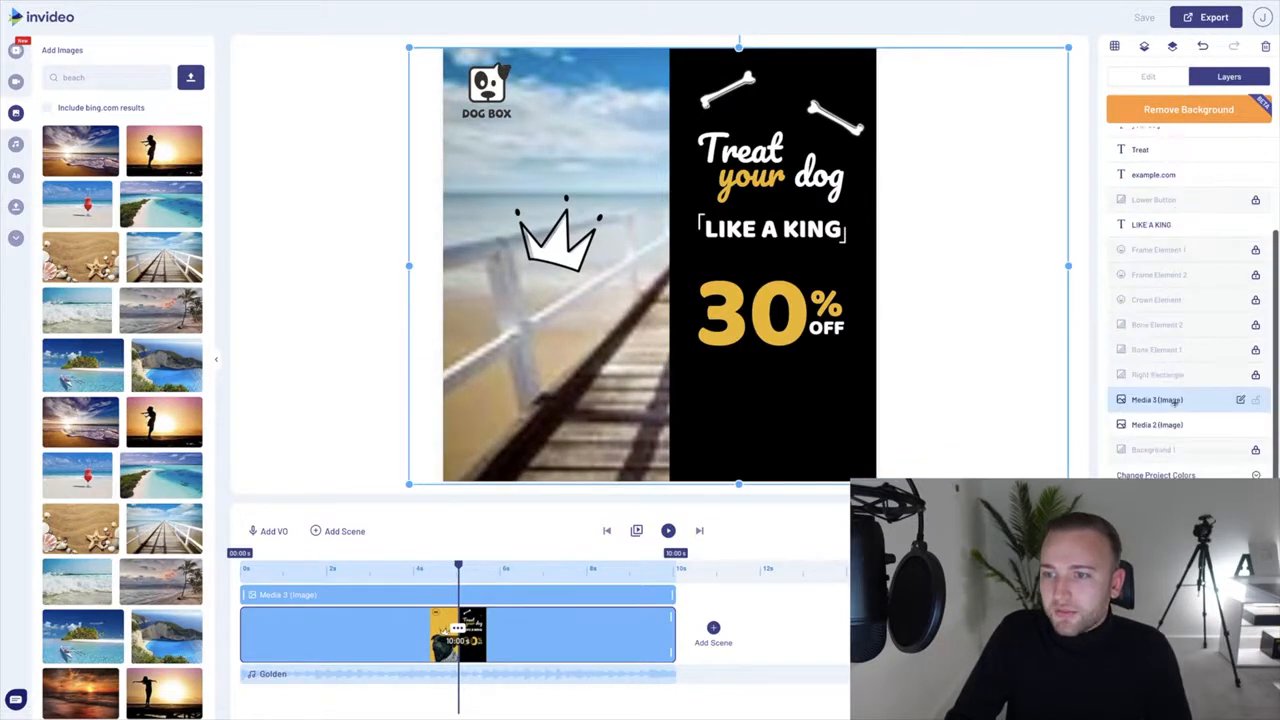
drag(1174, 402, 1174, 265)
drag(1160, 407, 1157, 338)
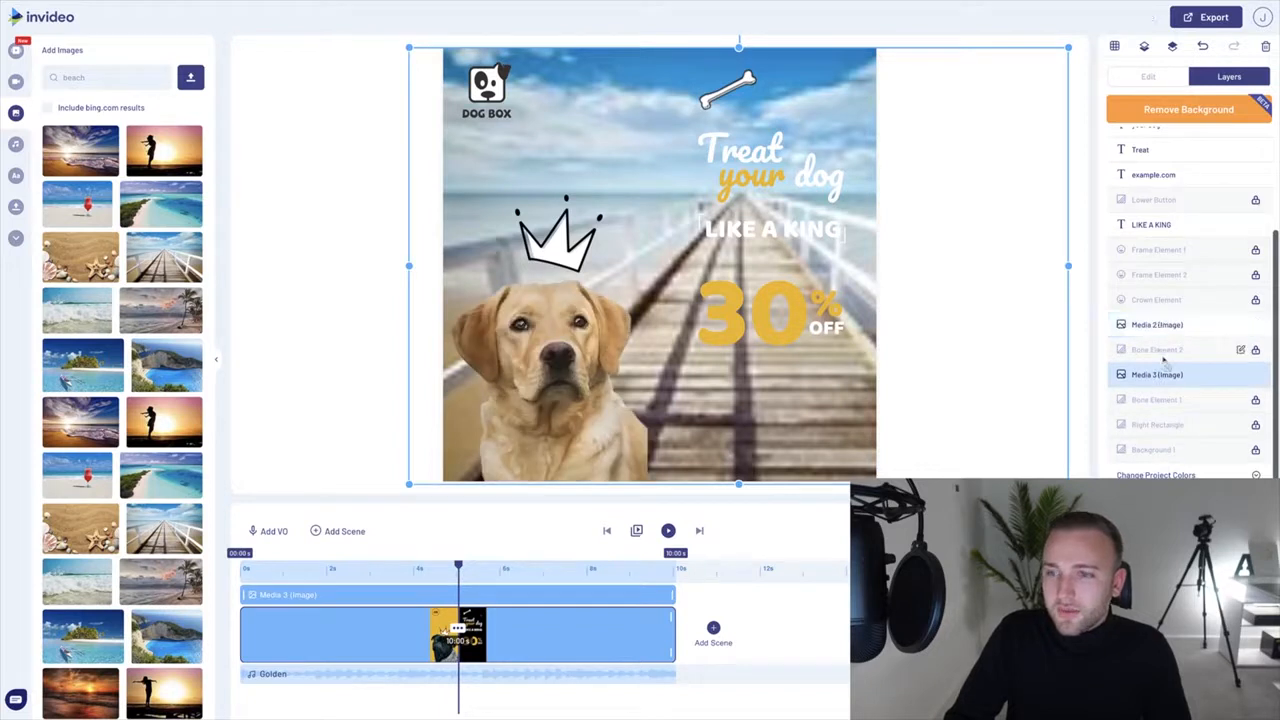
mouse_move(1157, 374)
mouse_down()
mouse_move(1158, 457)
mouse_move(1156, 398)
mouse_up()
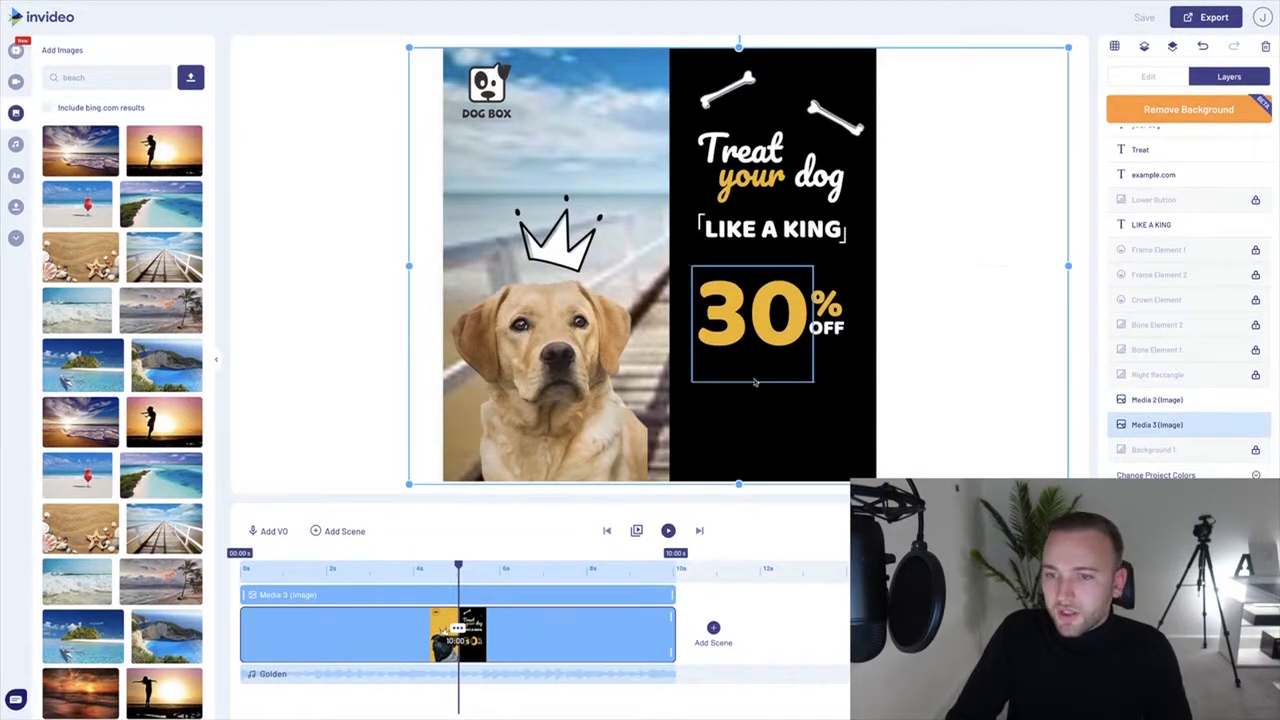
click(755, 315)
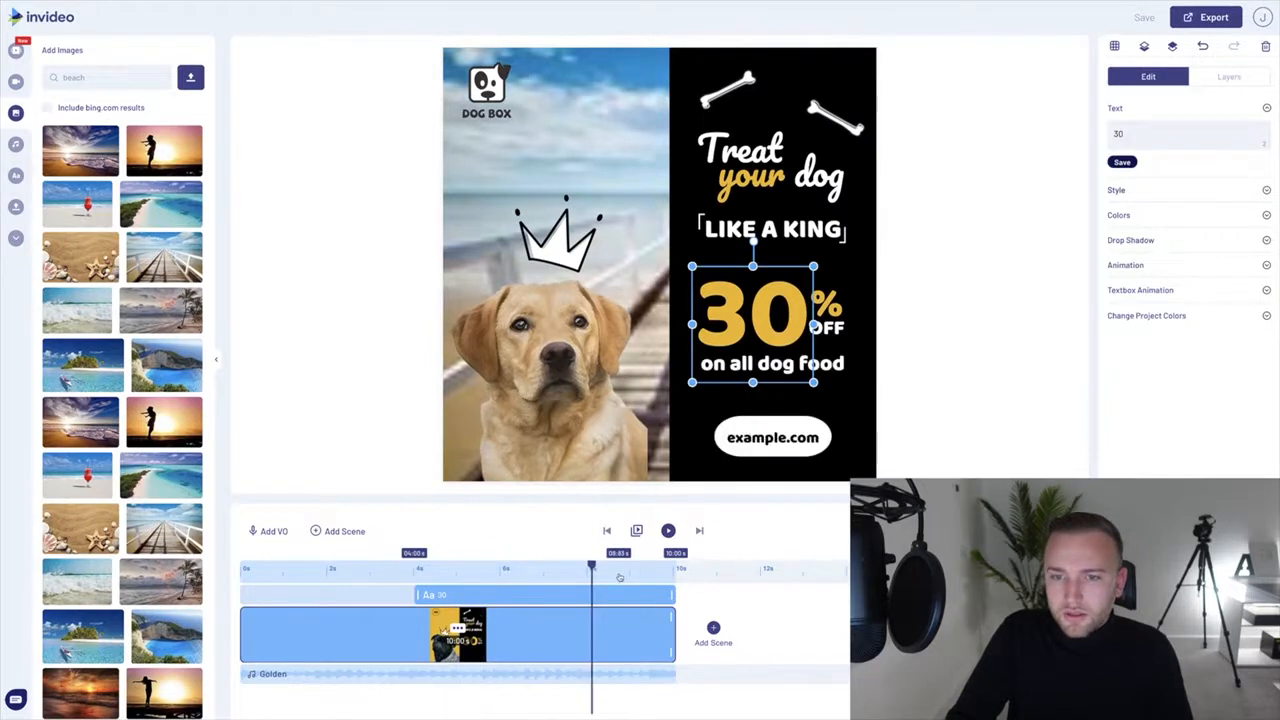
click(612, 118)
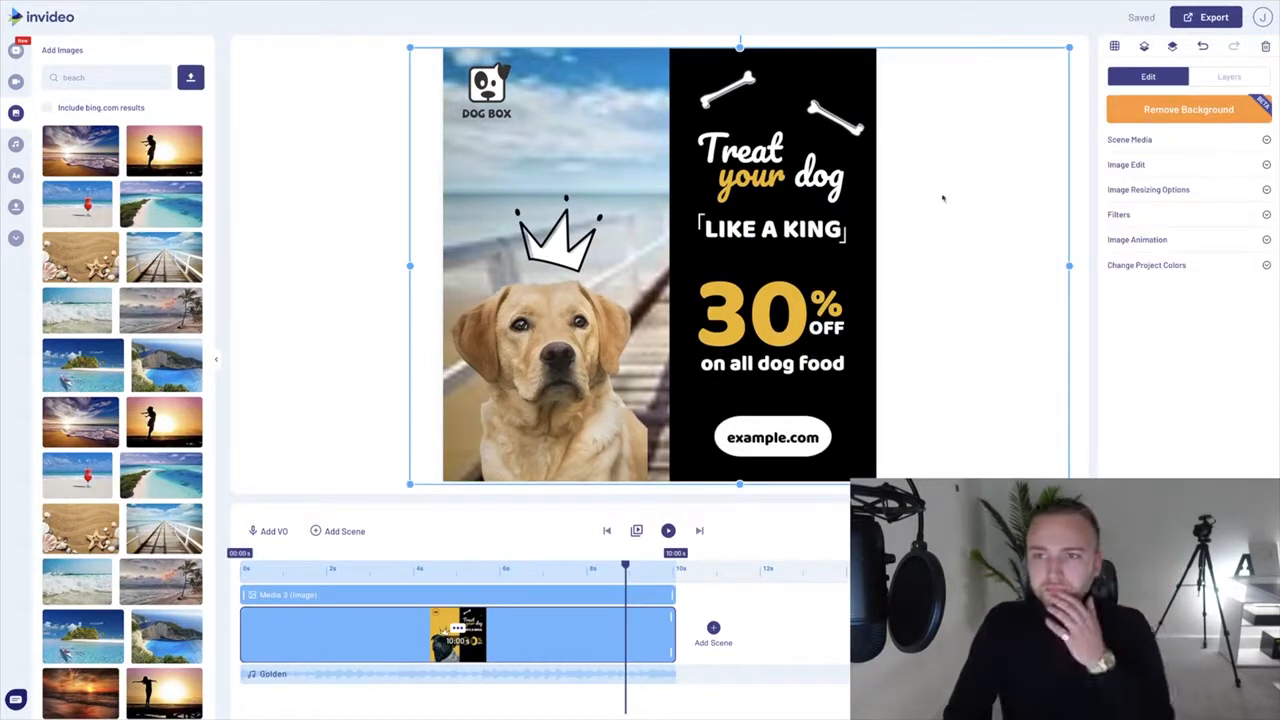
click(314, 286)
click(500, 175)
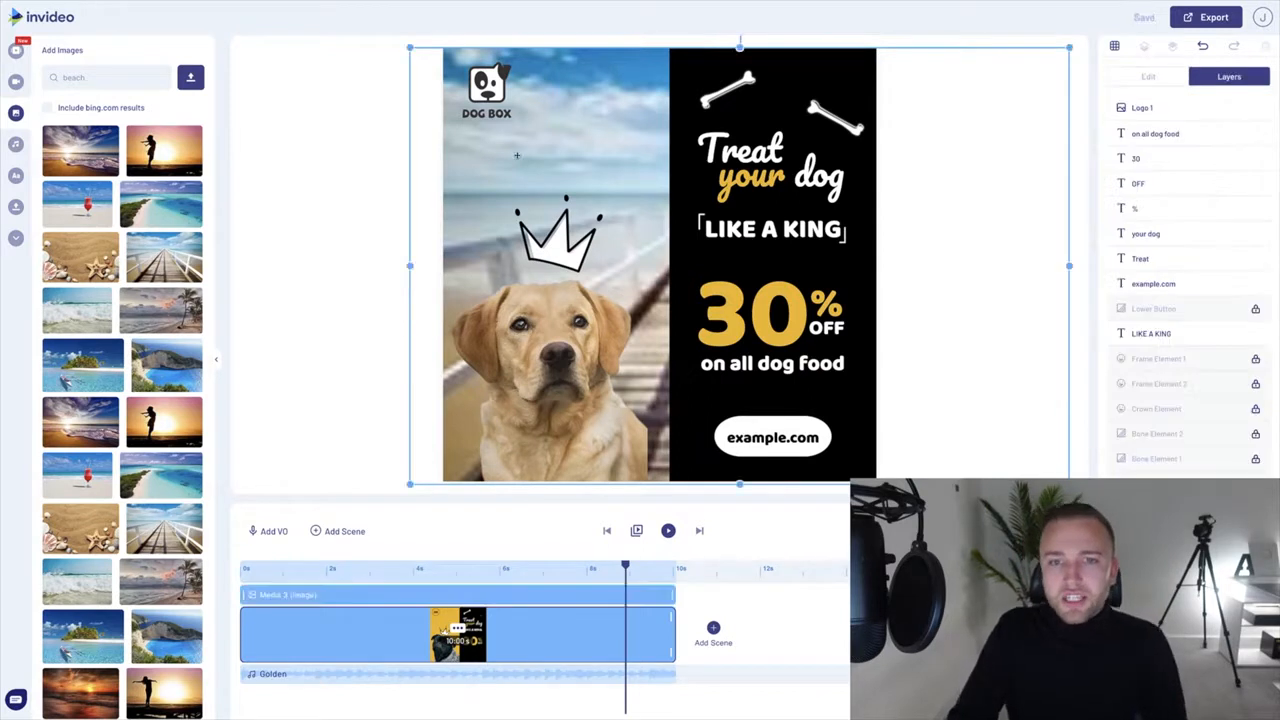
click(334, 206)
- Change the project's black colour to white using custom project colours
click(778, 98)
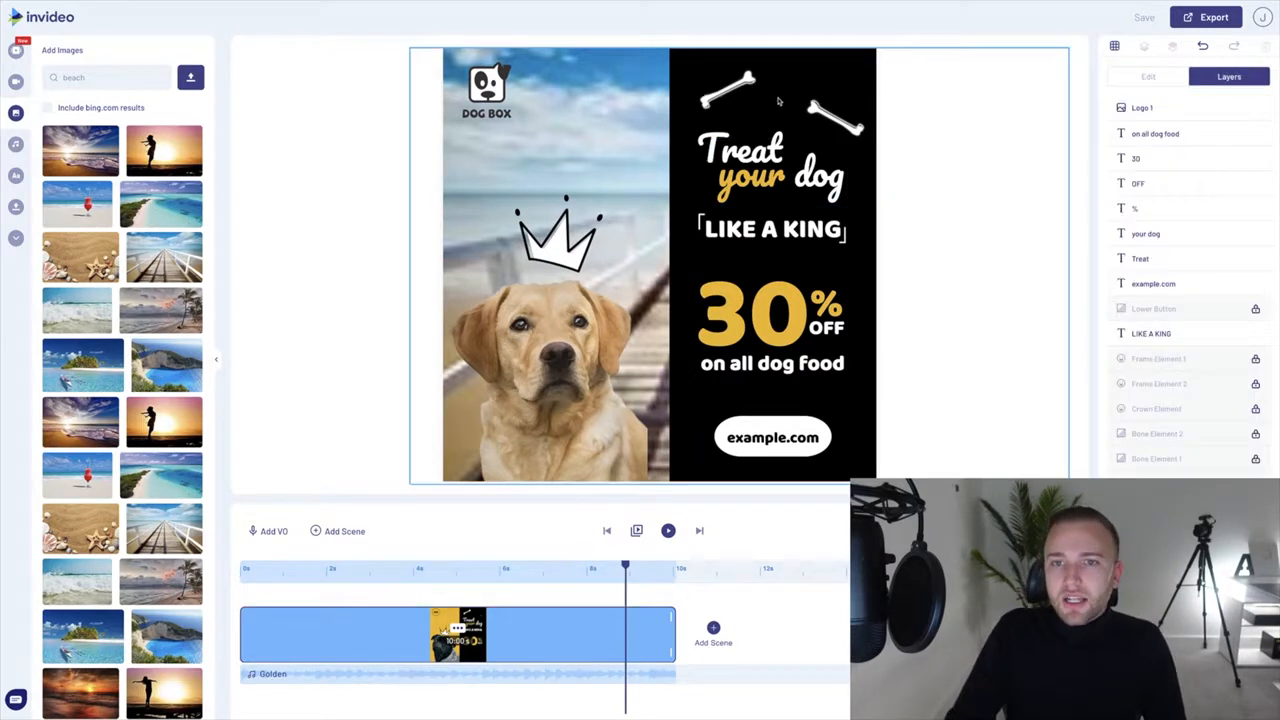
click(1186, 268)
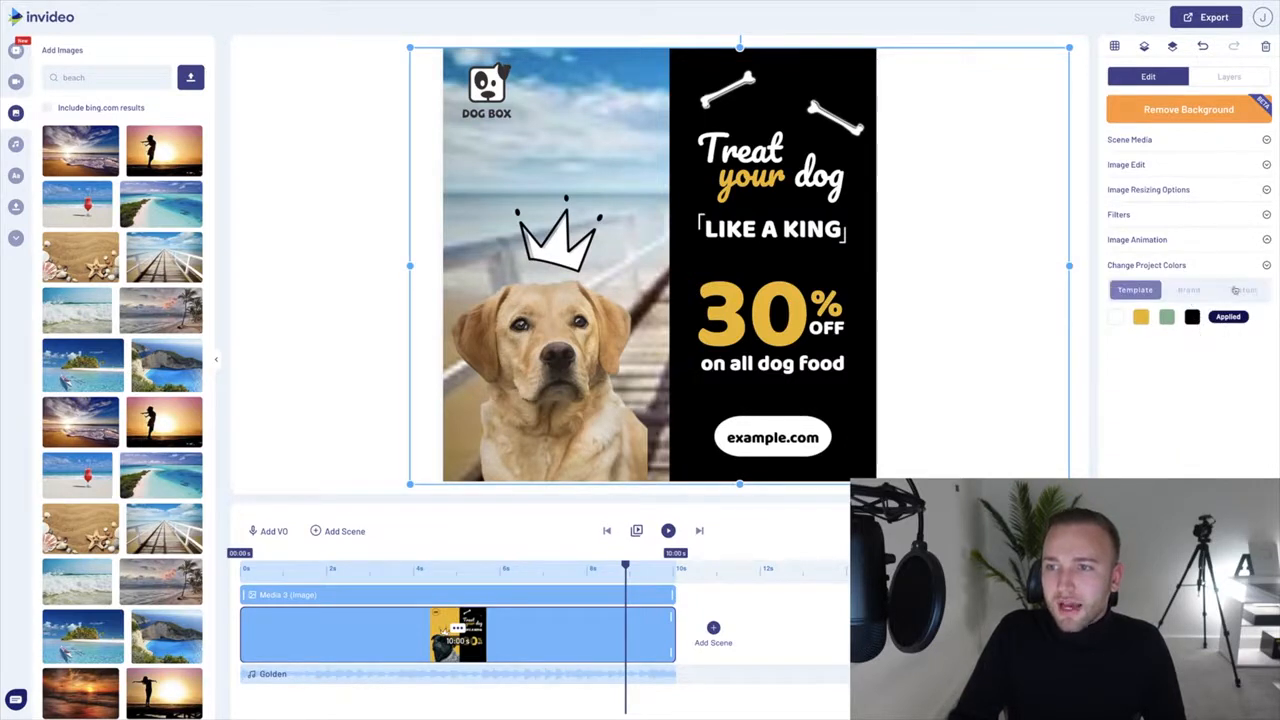
click(1236, 290)
click(1192, 316)
click(1111, 330)
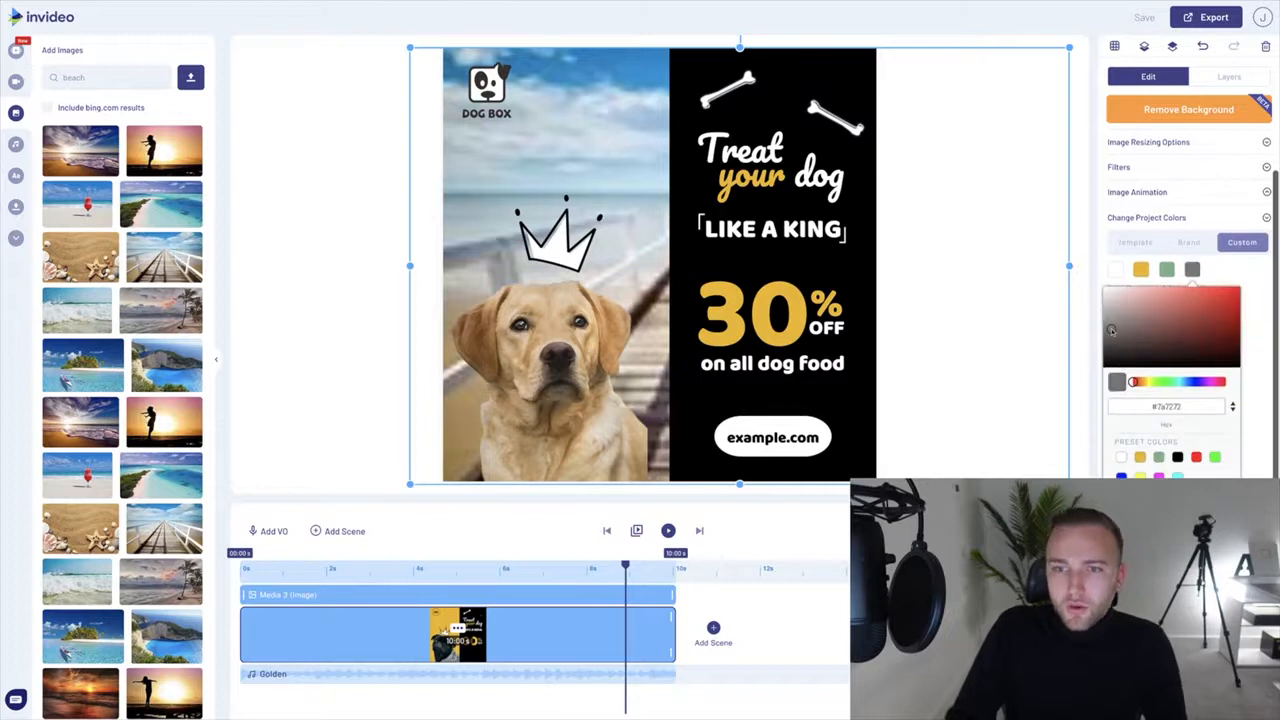
drag(1111, 330, 1128, 291)
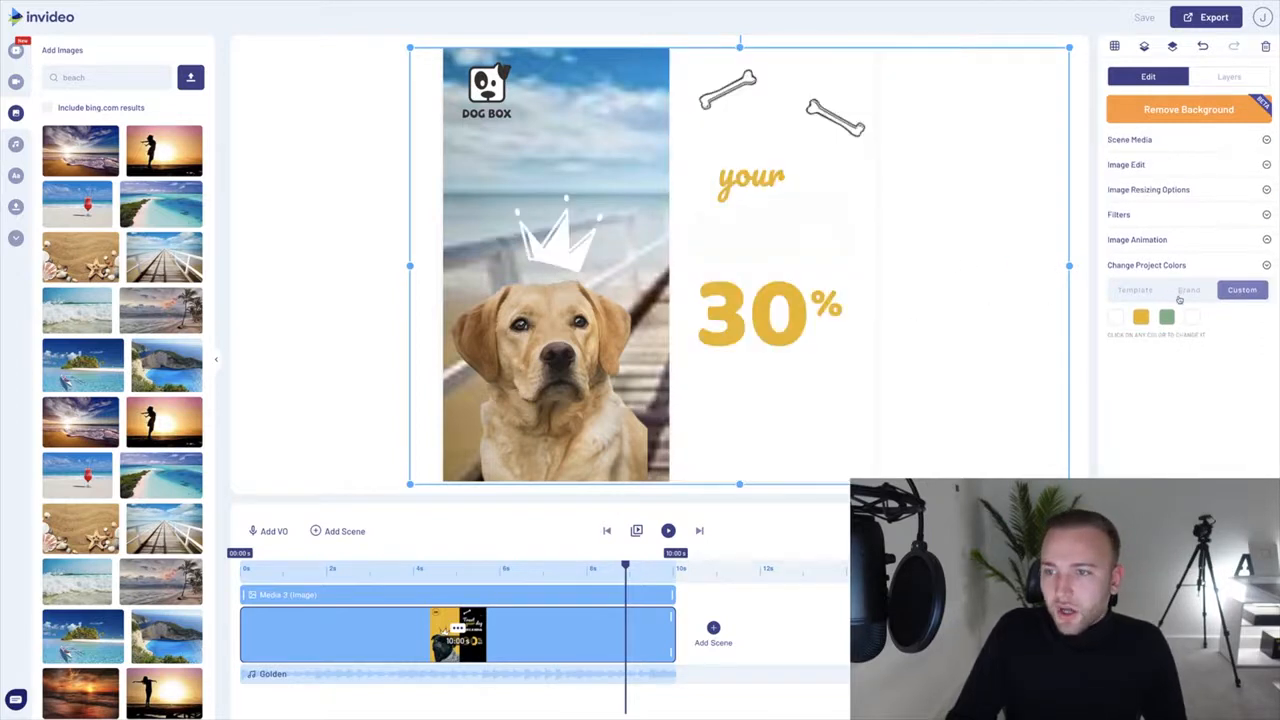
- Set the project's first custom colour back to black (#000000) for the headline, crown and web address button
click(738, 131)
click(1116, 366)
click(1104, 366)
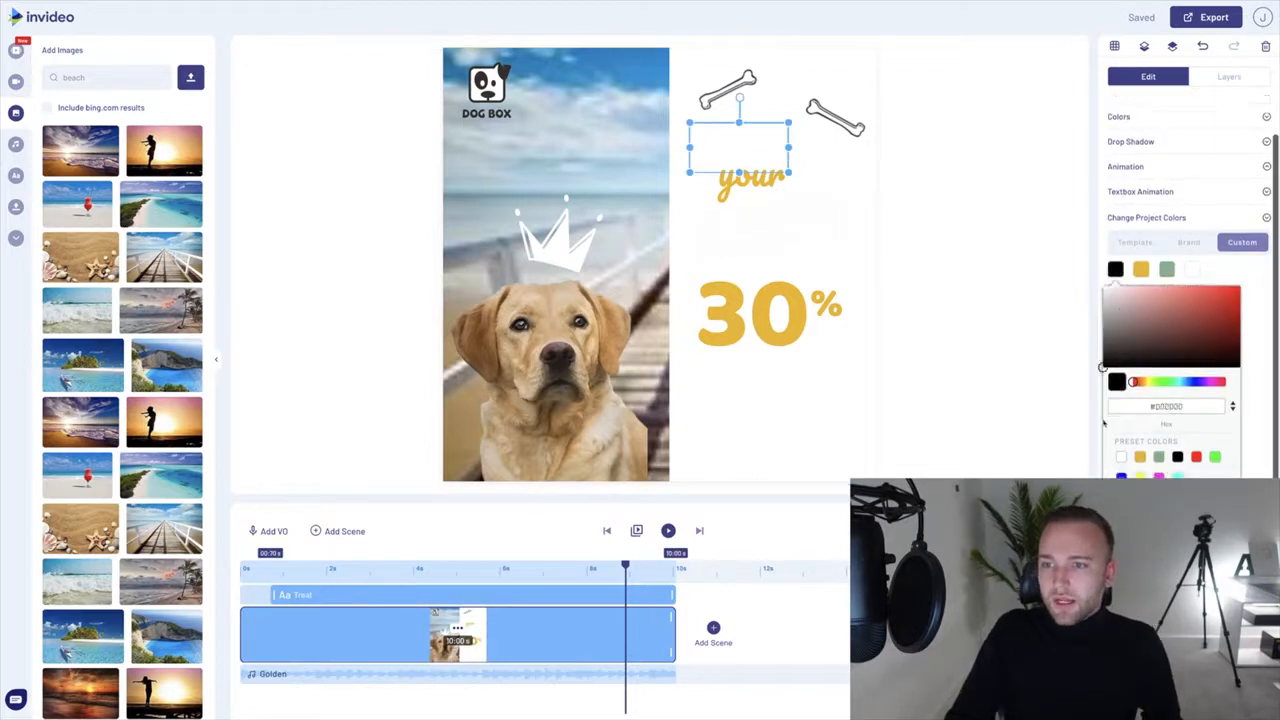
click(1013, 387)
click(1011, 380)
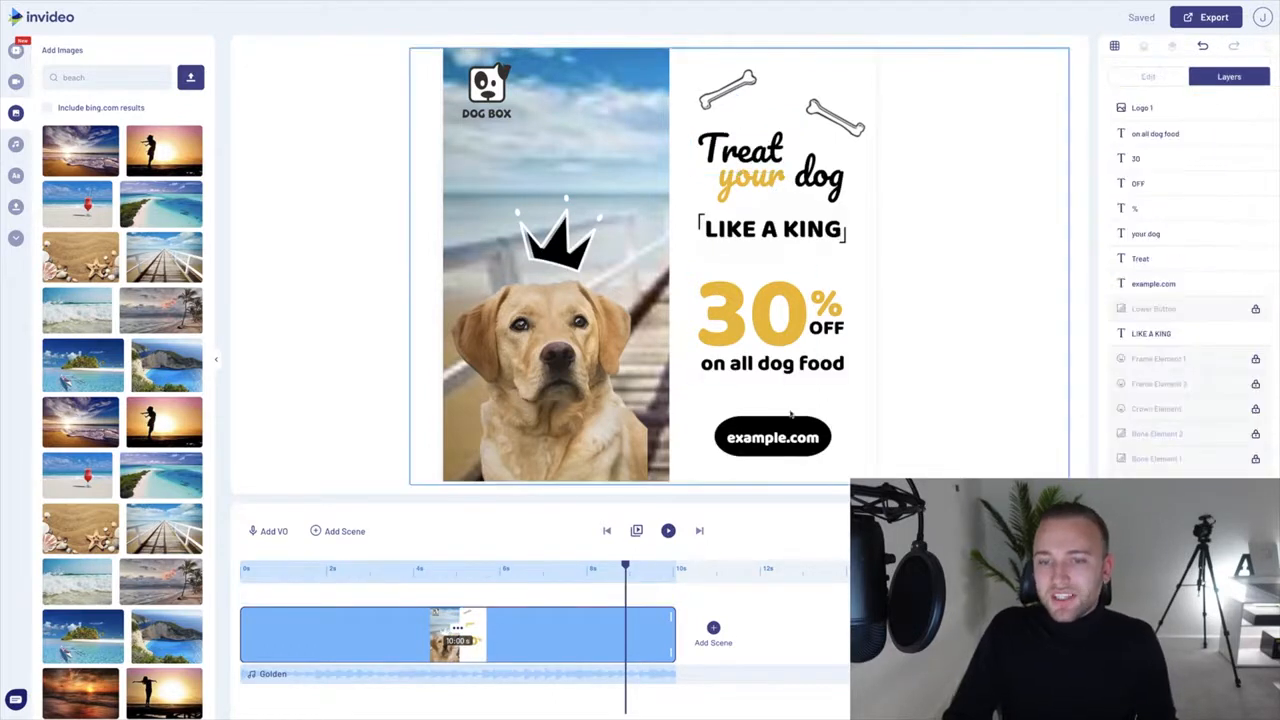
click(783, 443)
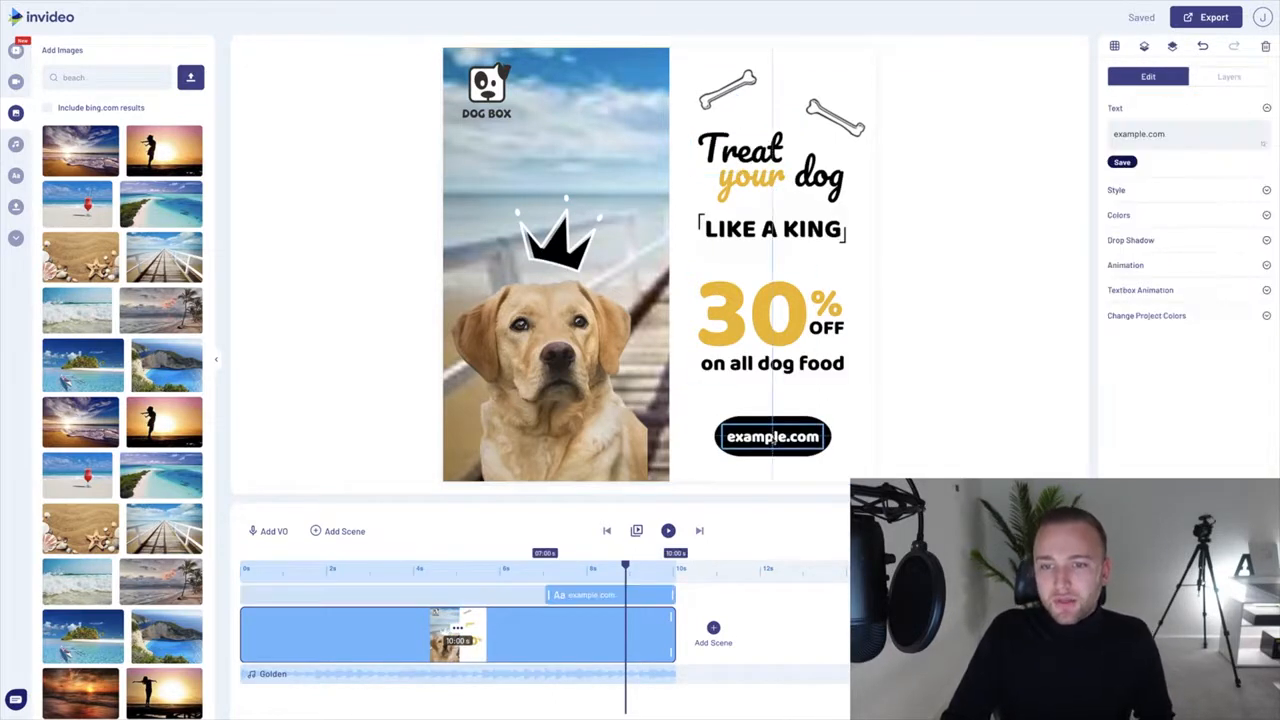
click(997, 338)
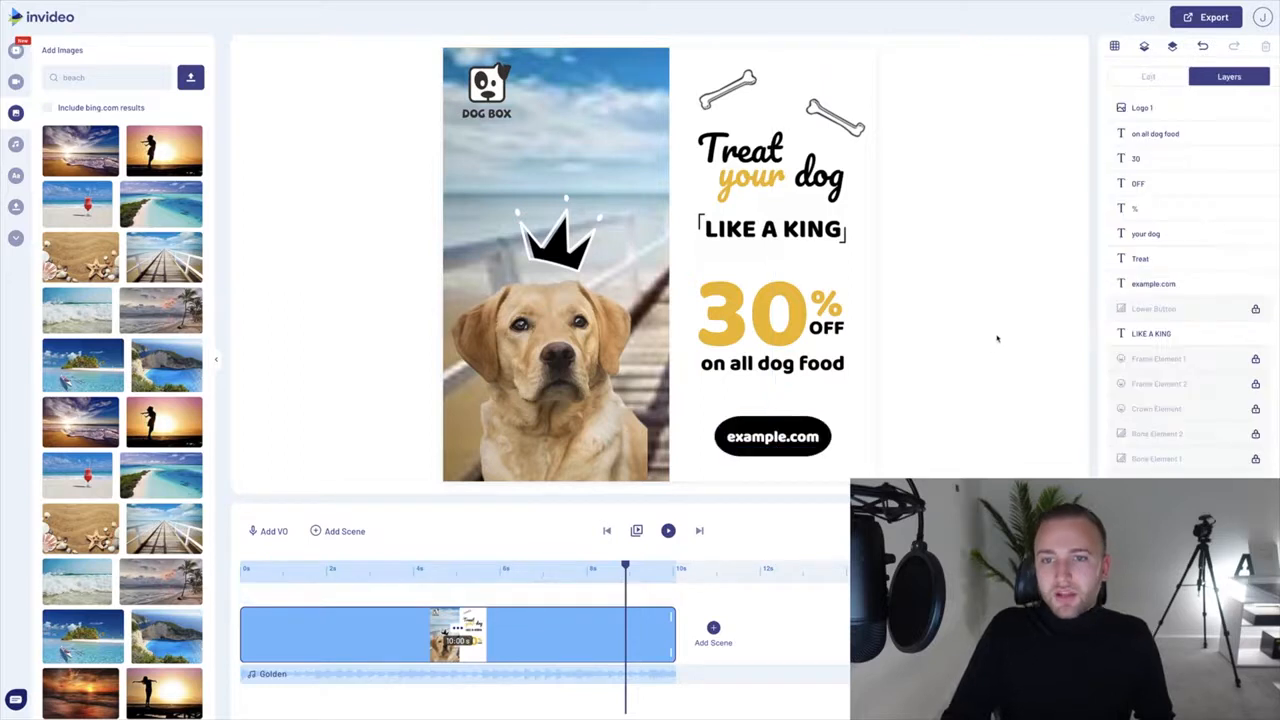
click(545, 257)
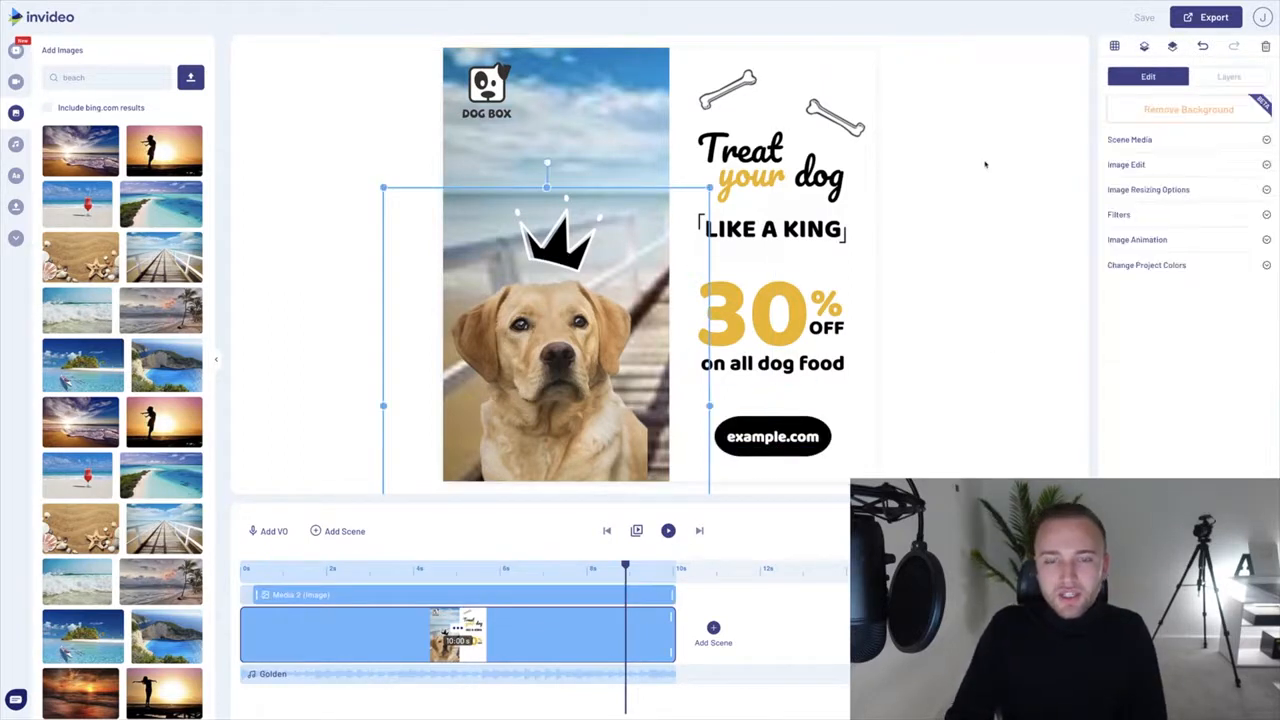
click(965, 158)
- Change the project's yellow accent colour to blue (#007aff) using the custom project colours
click(755, 315)
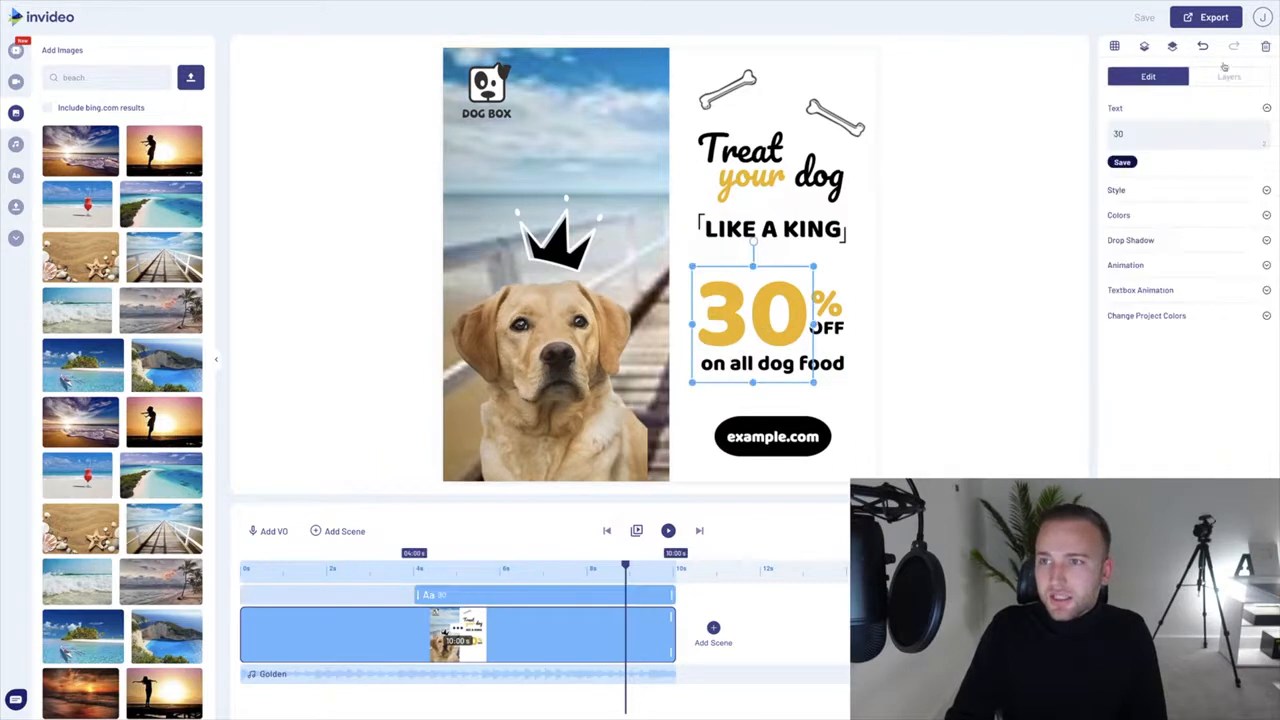
click(1182, 314)
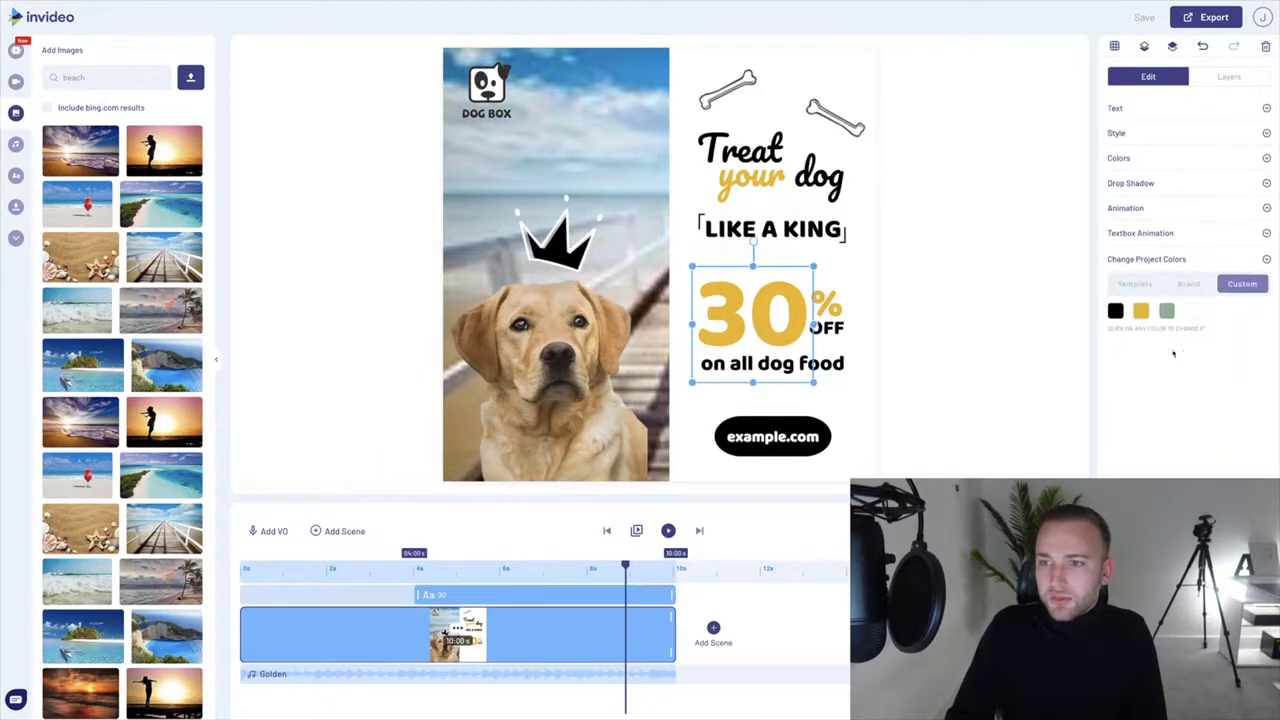
click(1141, 313)
click(1179, 476)
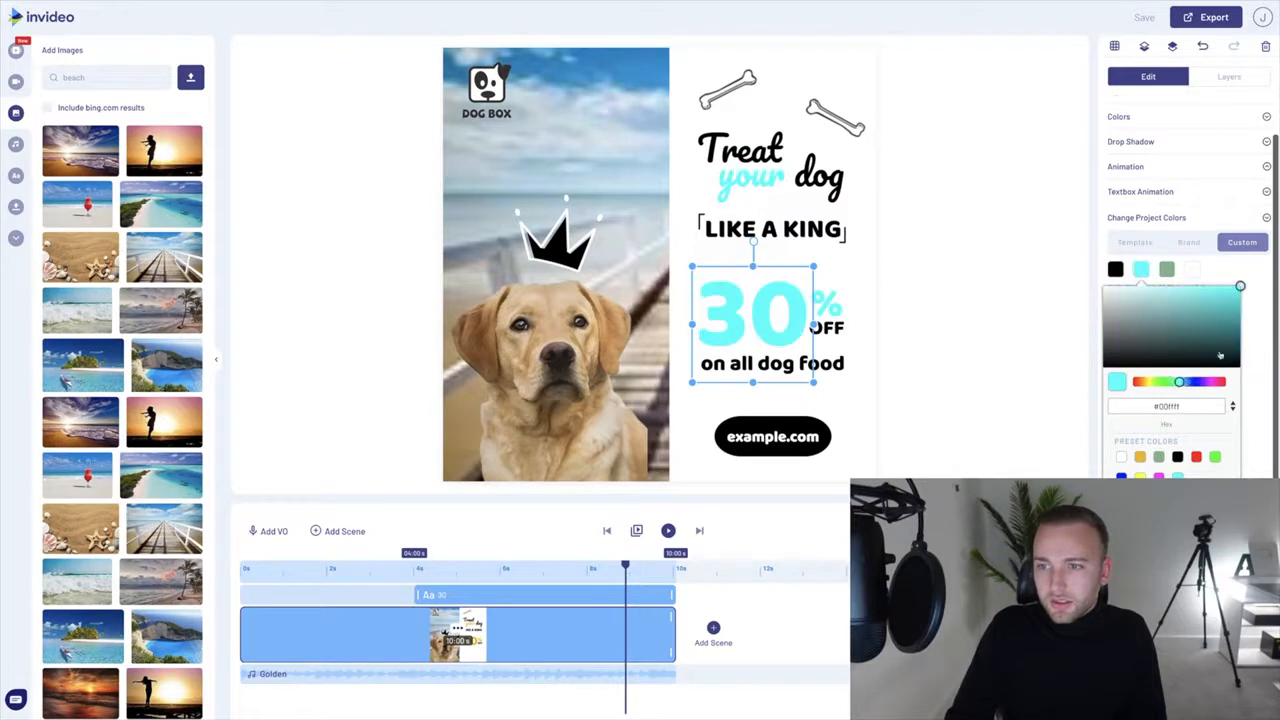
drag(1183, 386, 1187, 382)
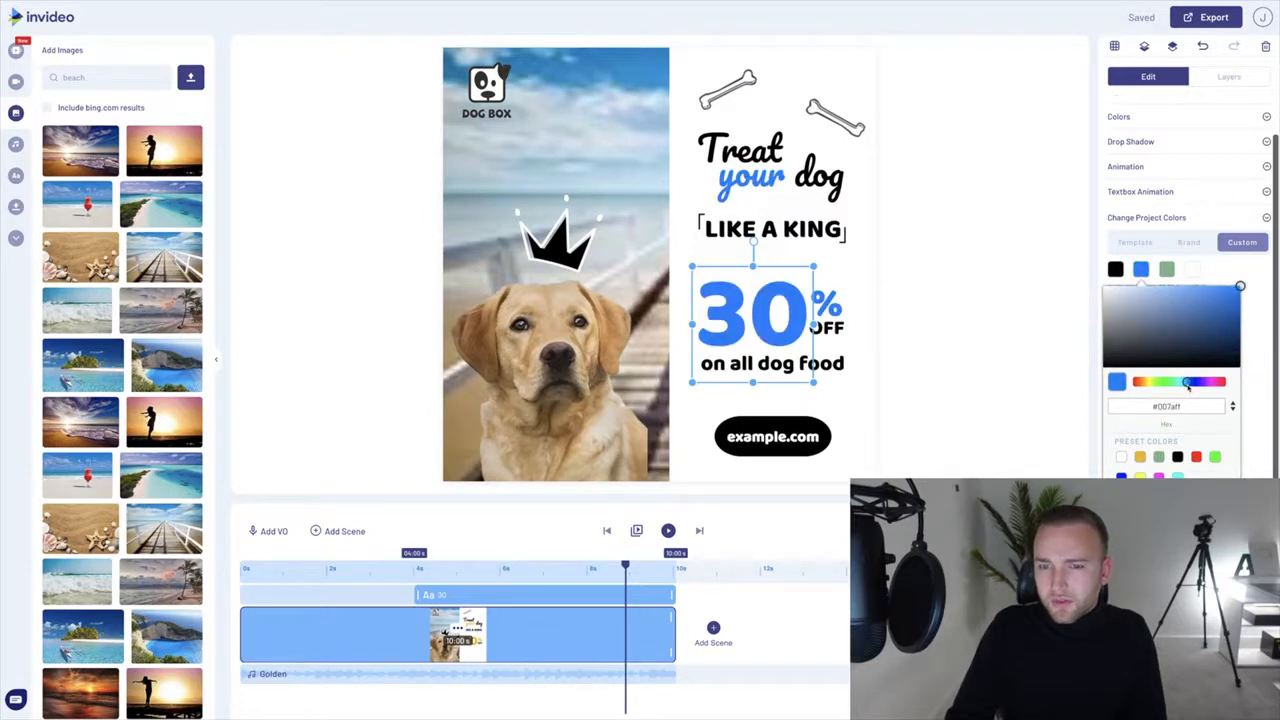
click(371, 375)
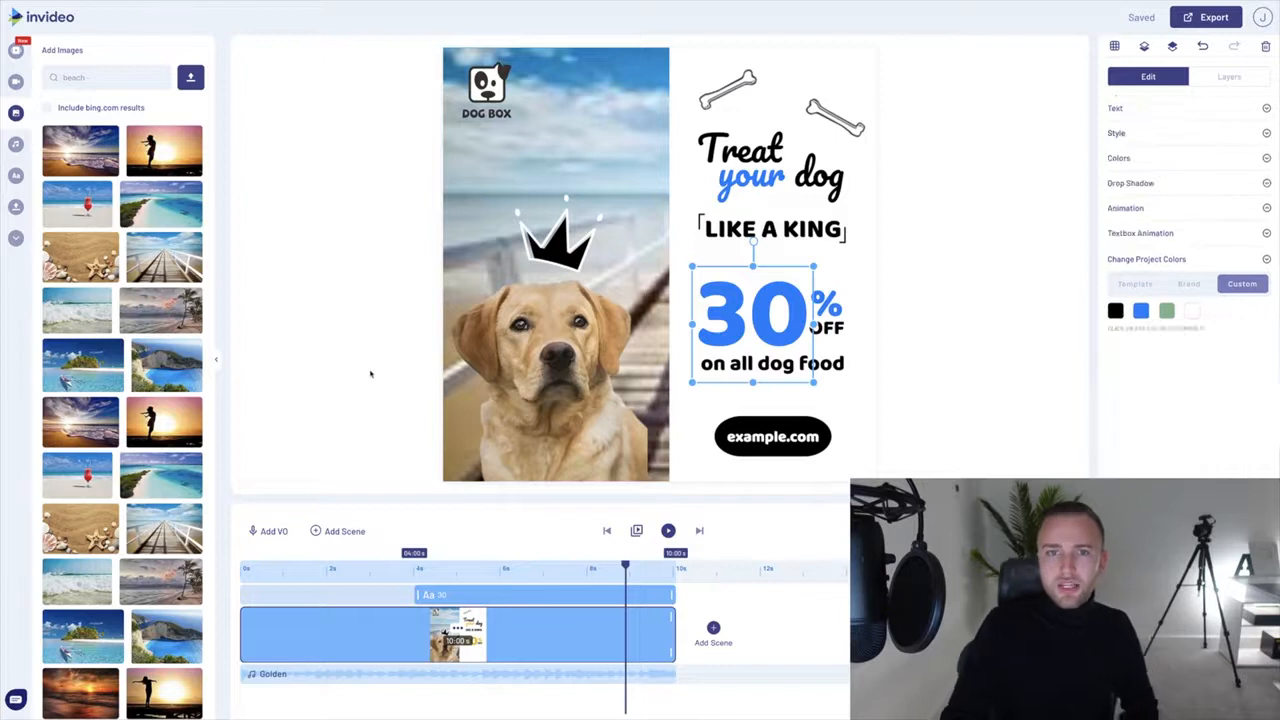
click(369, 371)
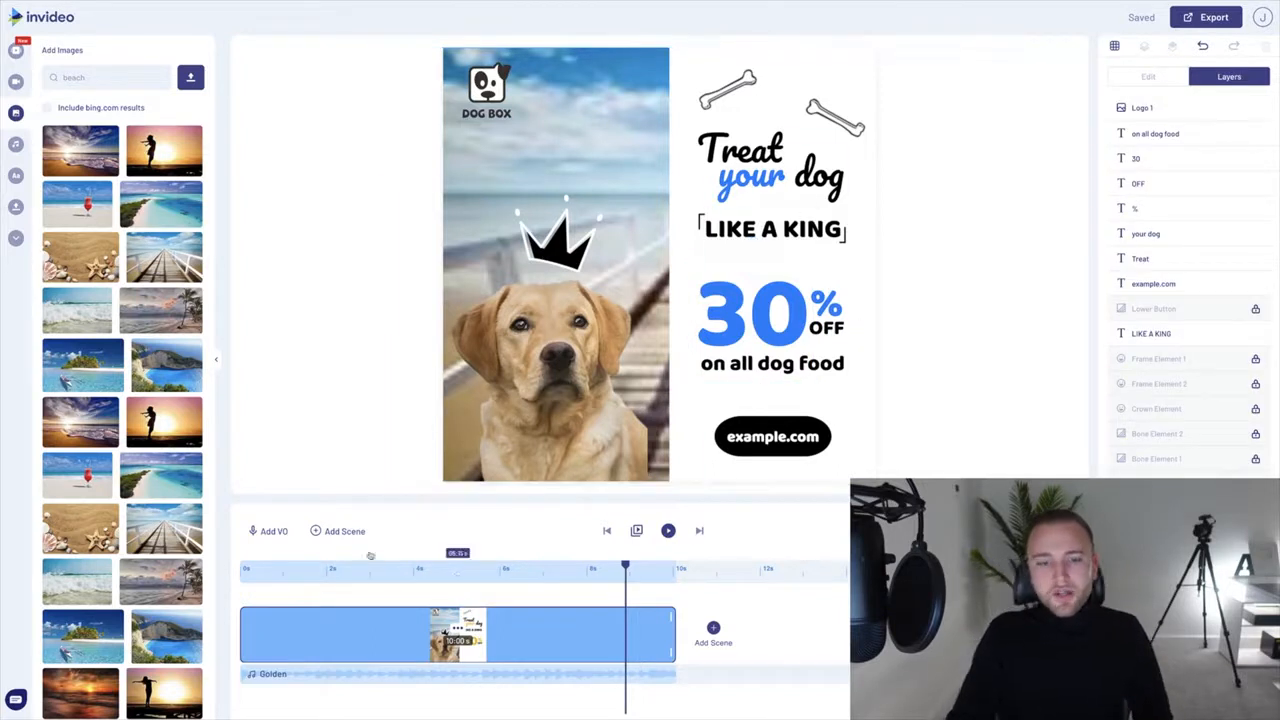
- Play the video from near its start to preview the recoloured scene
click(250, 580)
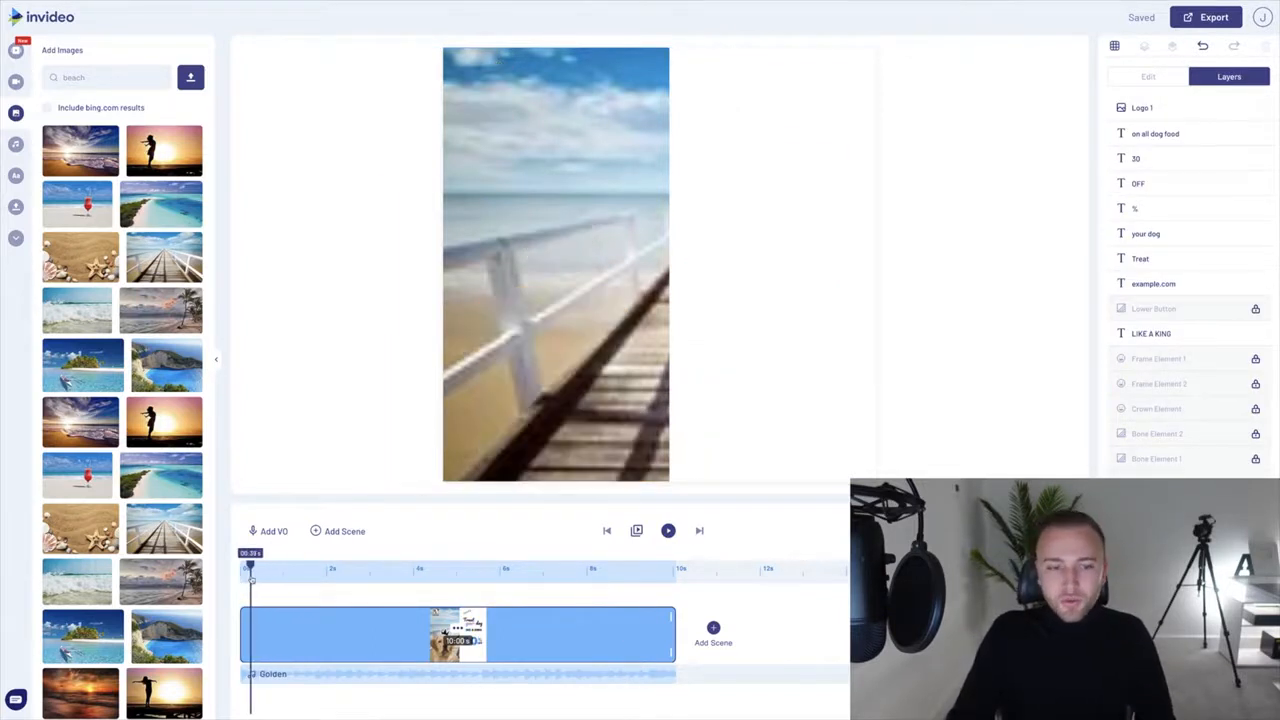
click(668, 531)
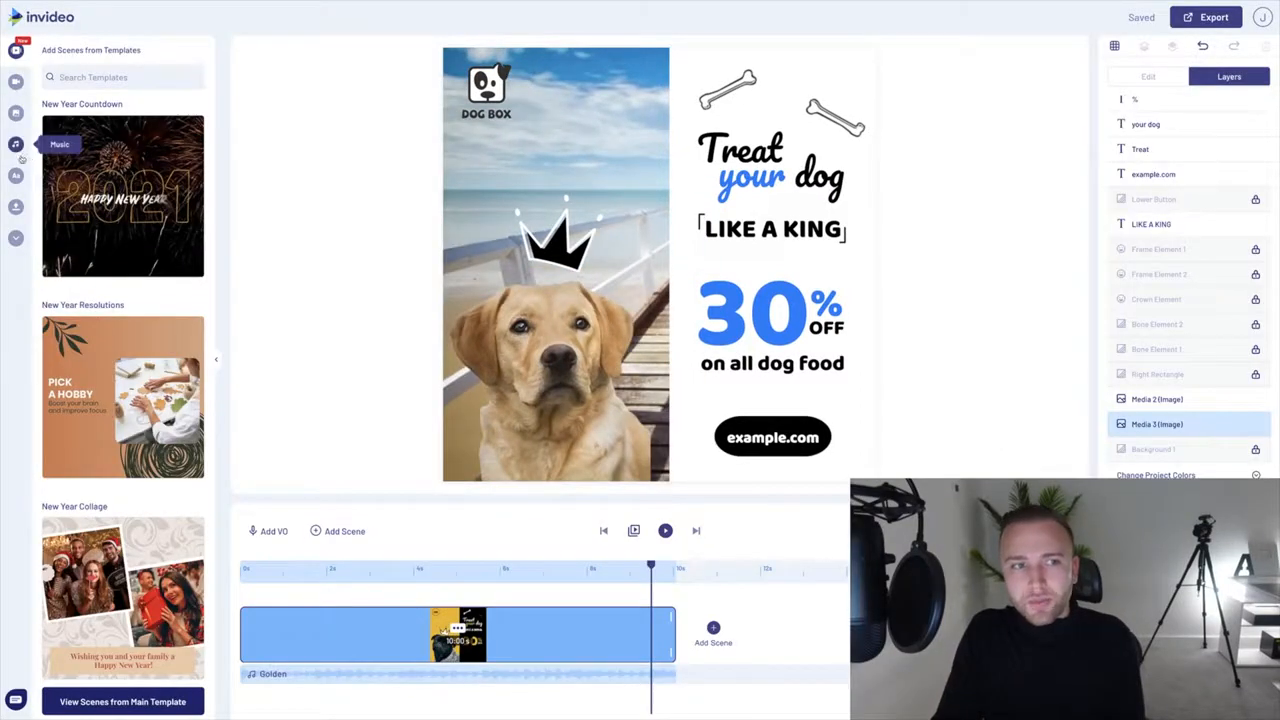
- Preview "Chill out in the Evening" from the Chill Out music genre and add it before the existing music track
click(16, 145)
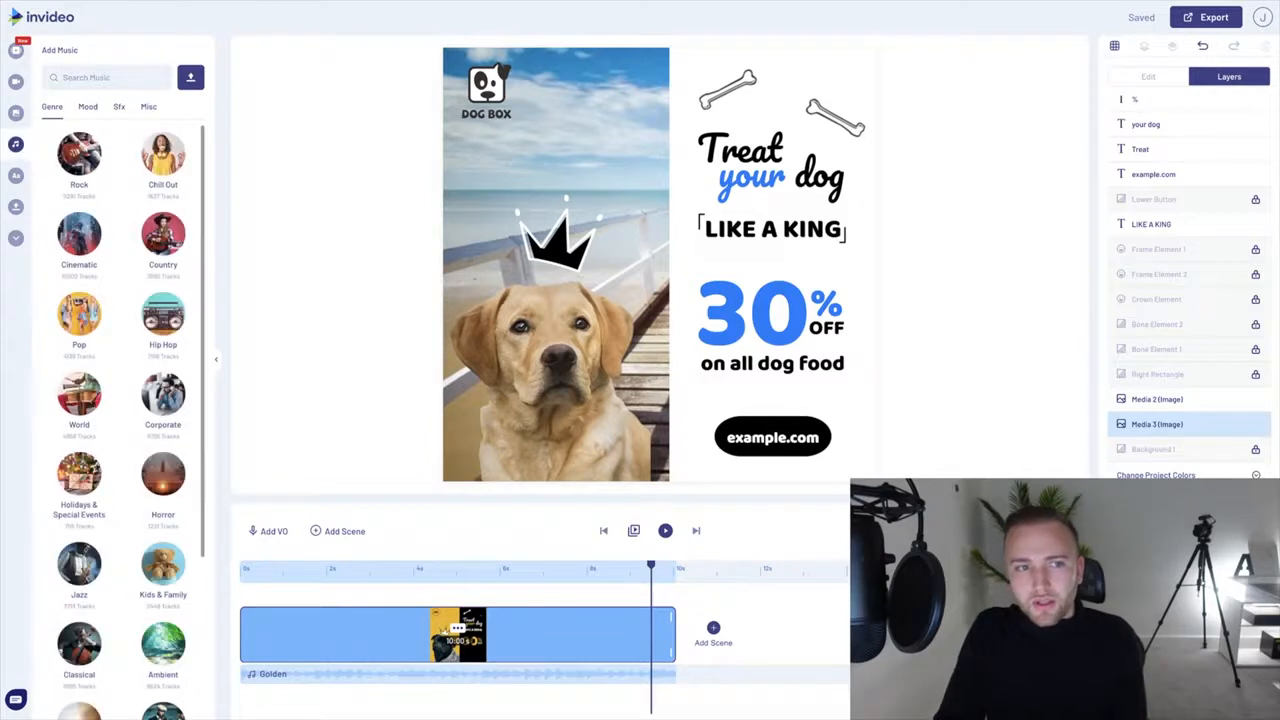
scroll(109, 469, down, 3)
scroll(108, 311, up, 3)
click(163, 155)
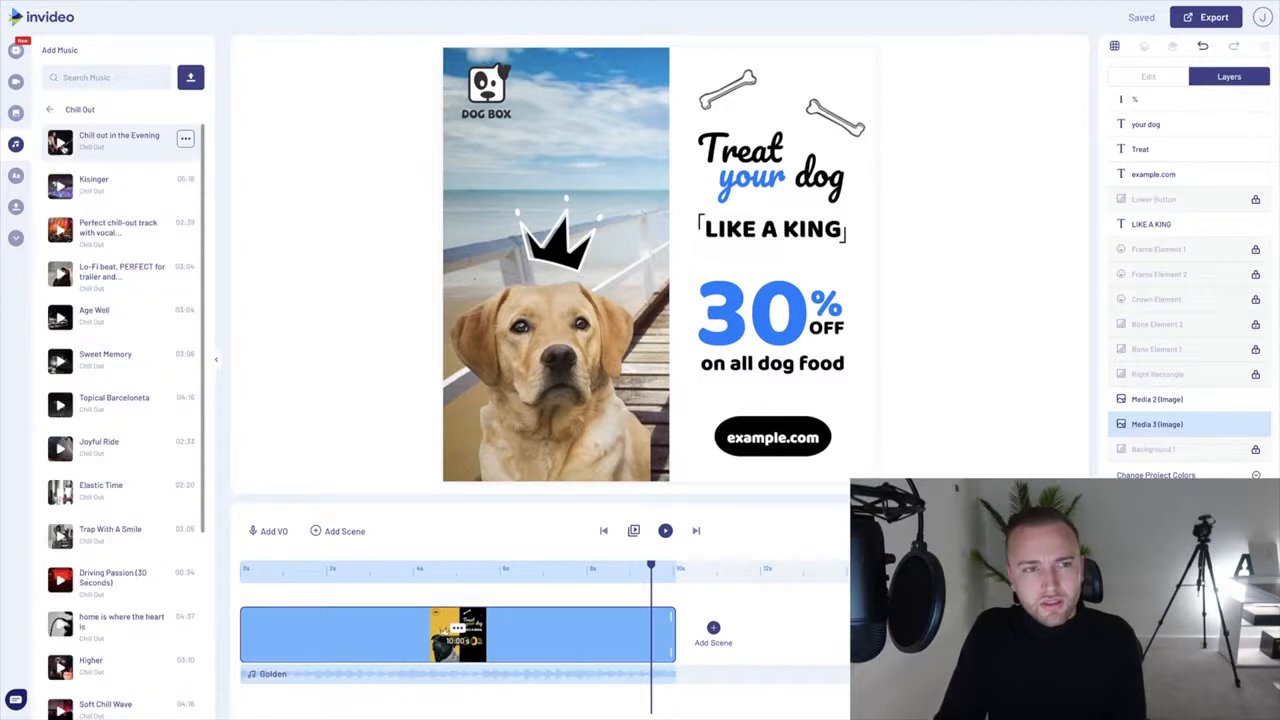
click(62, 145)
key(XF86AudioRaiseVolume)
click(61, 142)
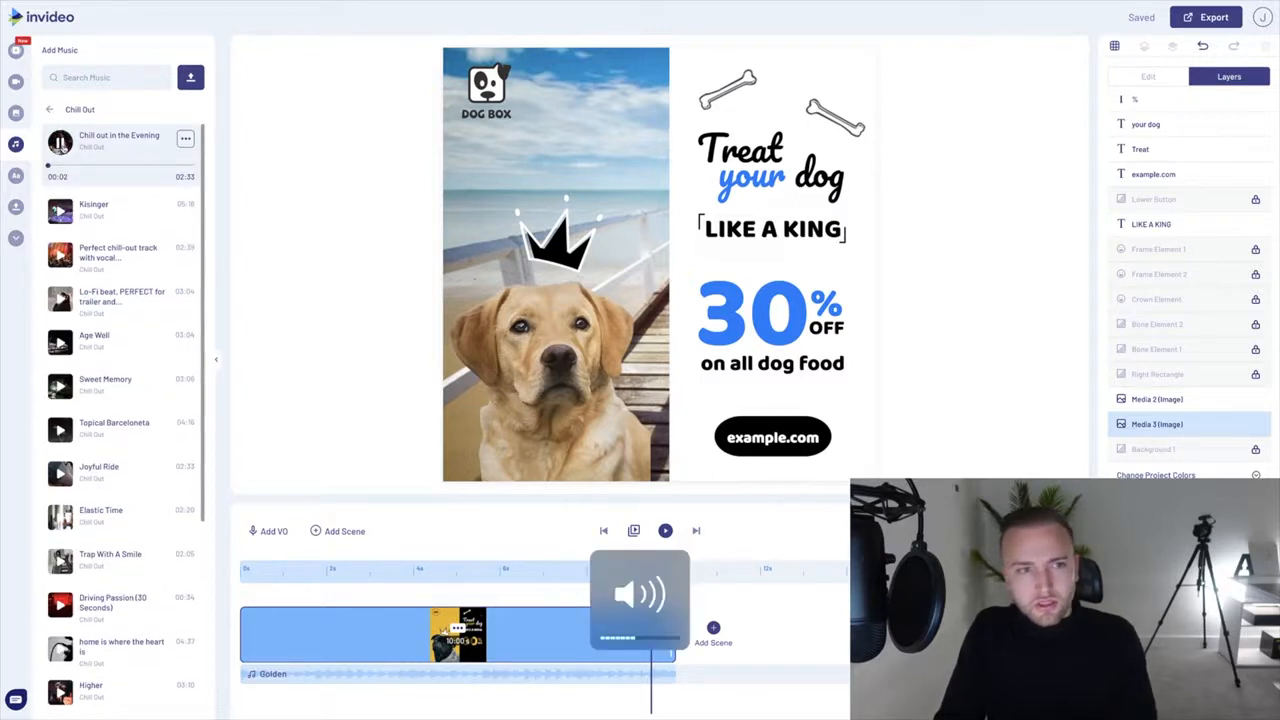
click(185, 140)
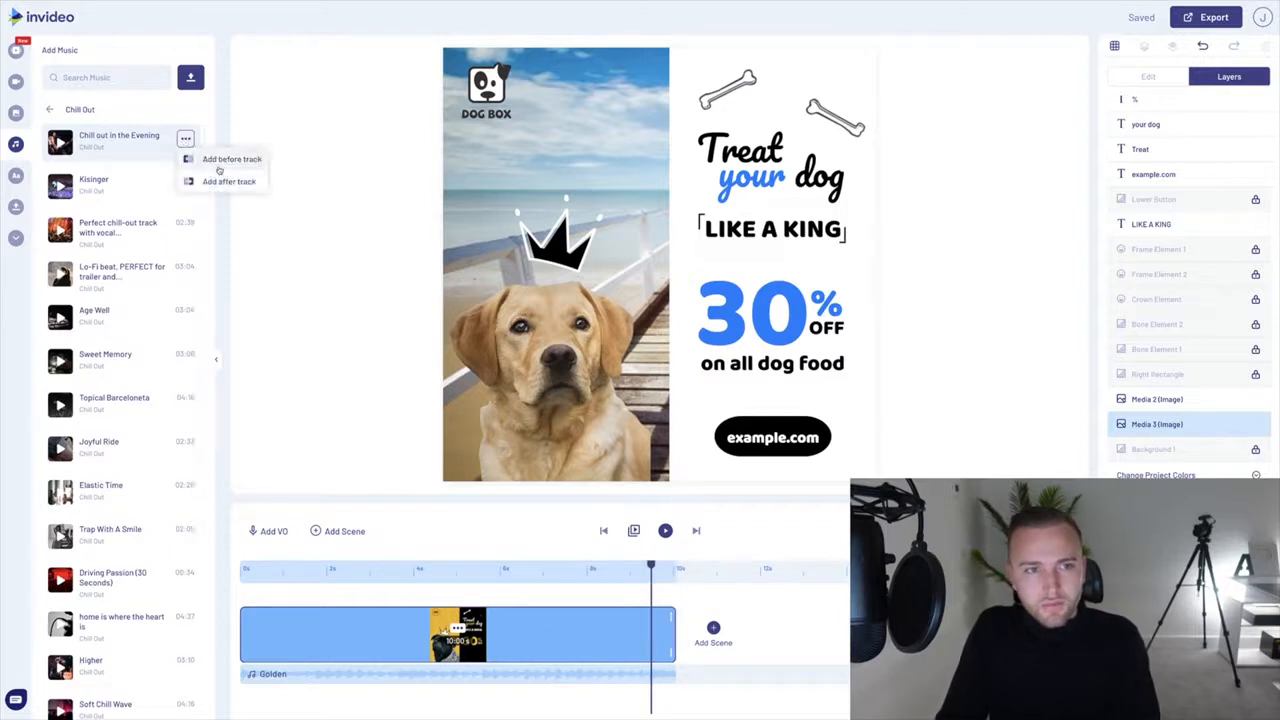
click(219, 170)
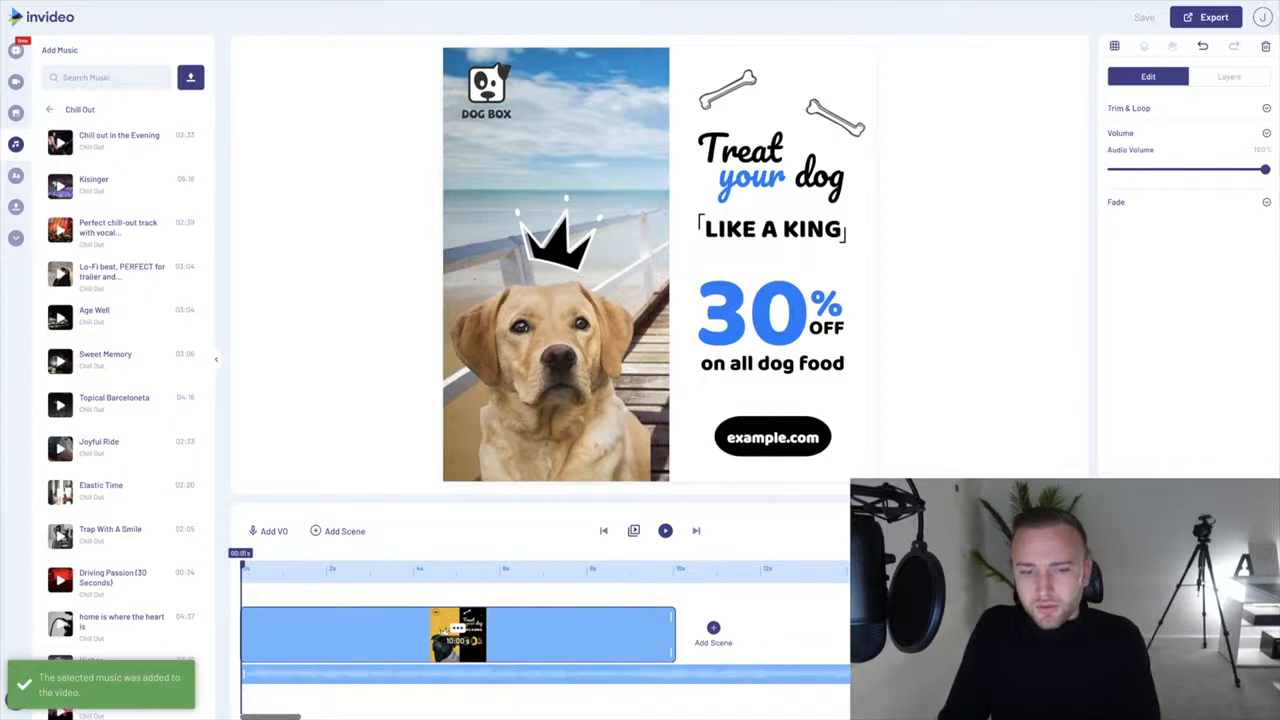
- Delete the original Golden music clip that follows the new track on the timeline
scroll(708, 672, right, 5)
scroll(545, 630, right, 15)
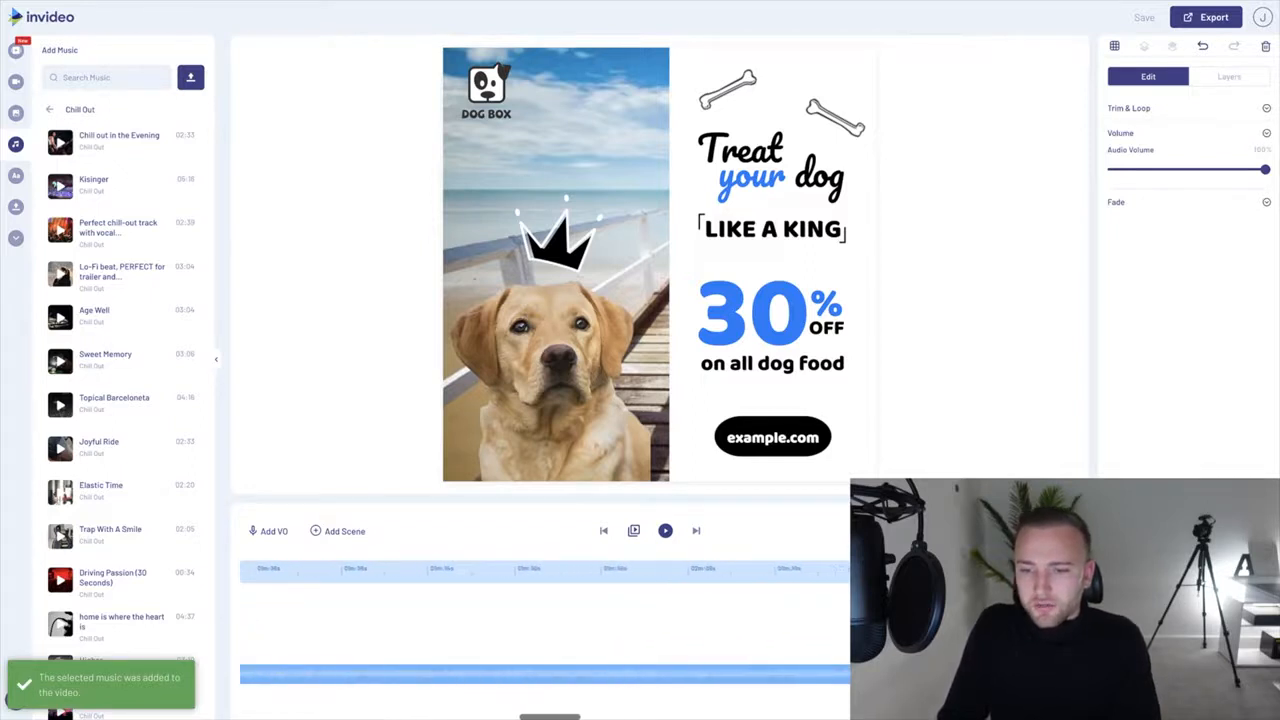
scroll(600, 640, left, 3)
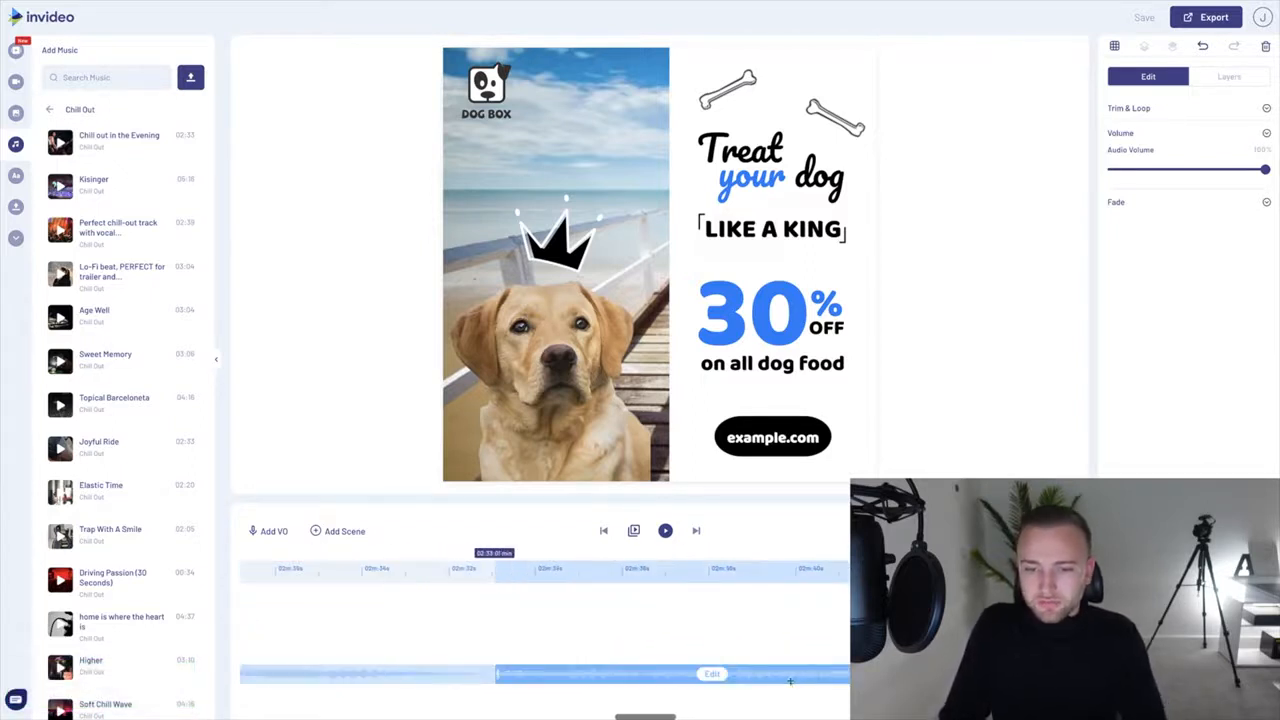
click(722, 667)
click(707, 649)
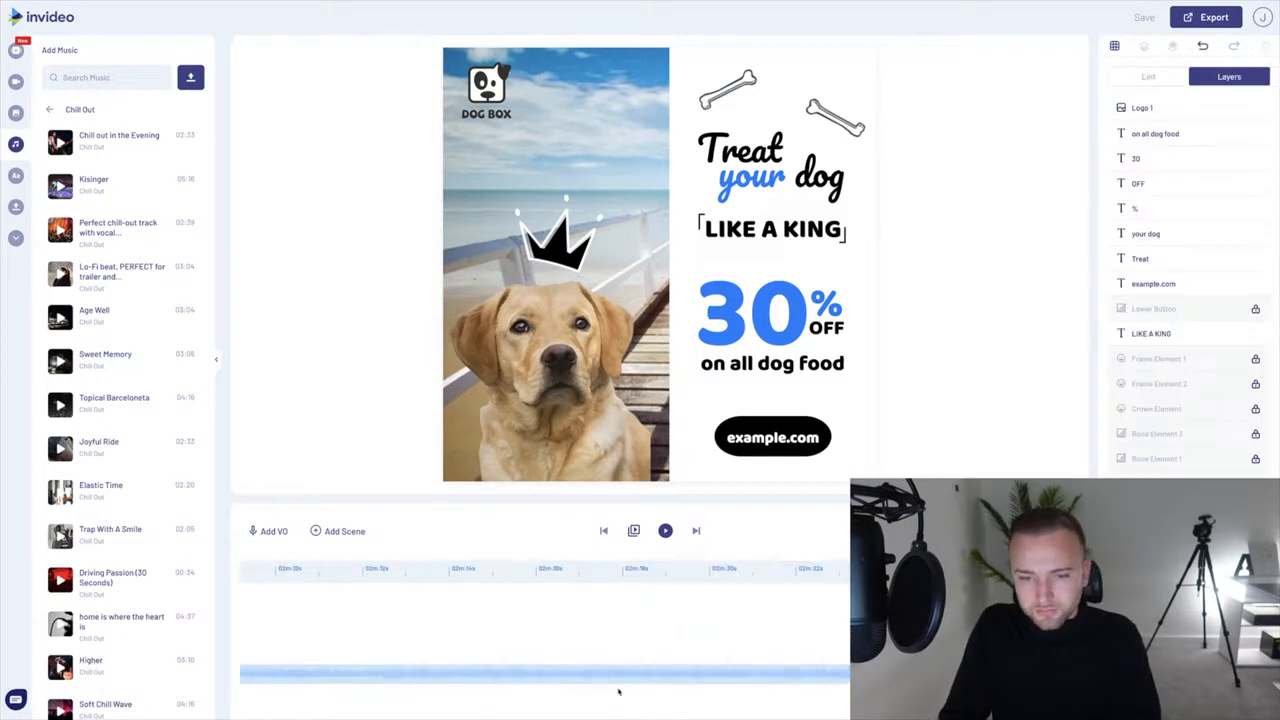
- Trim the end of the "Chill out in the Evening" track so it matches the 10-second scene
click(757, 674)
click(762, 675)
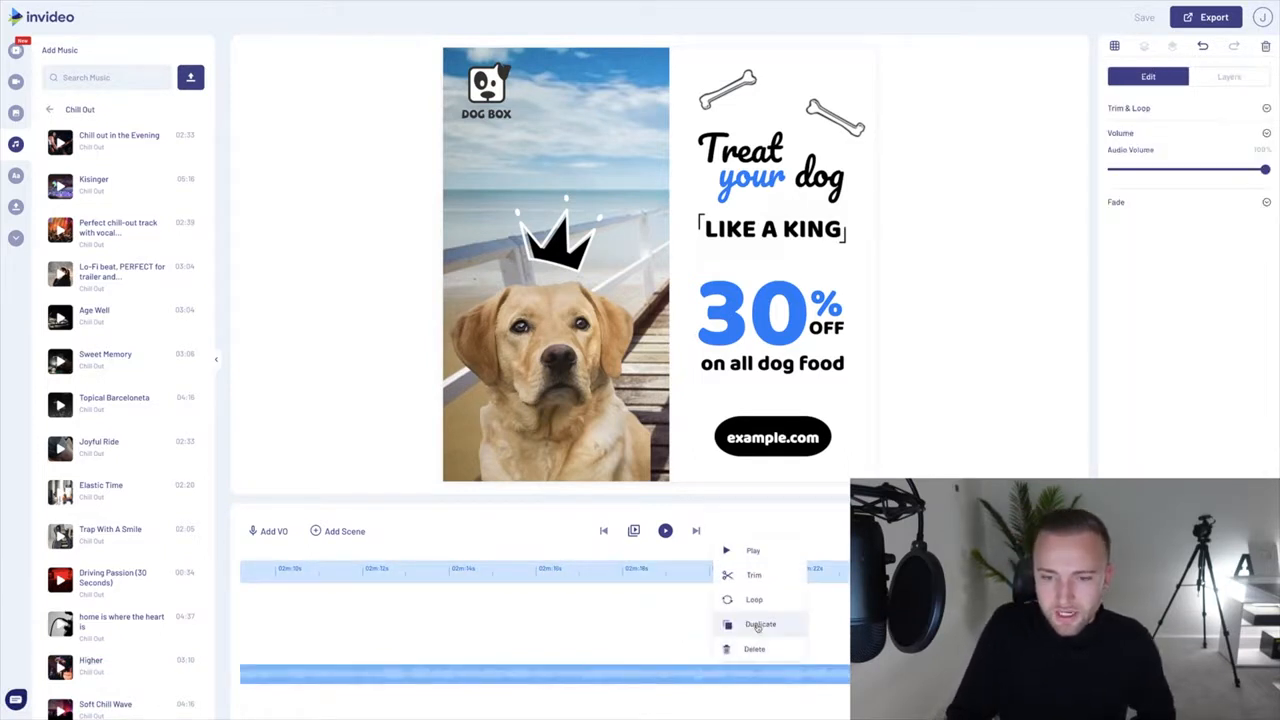
click(735, 549)
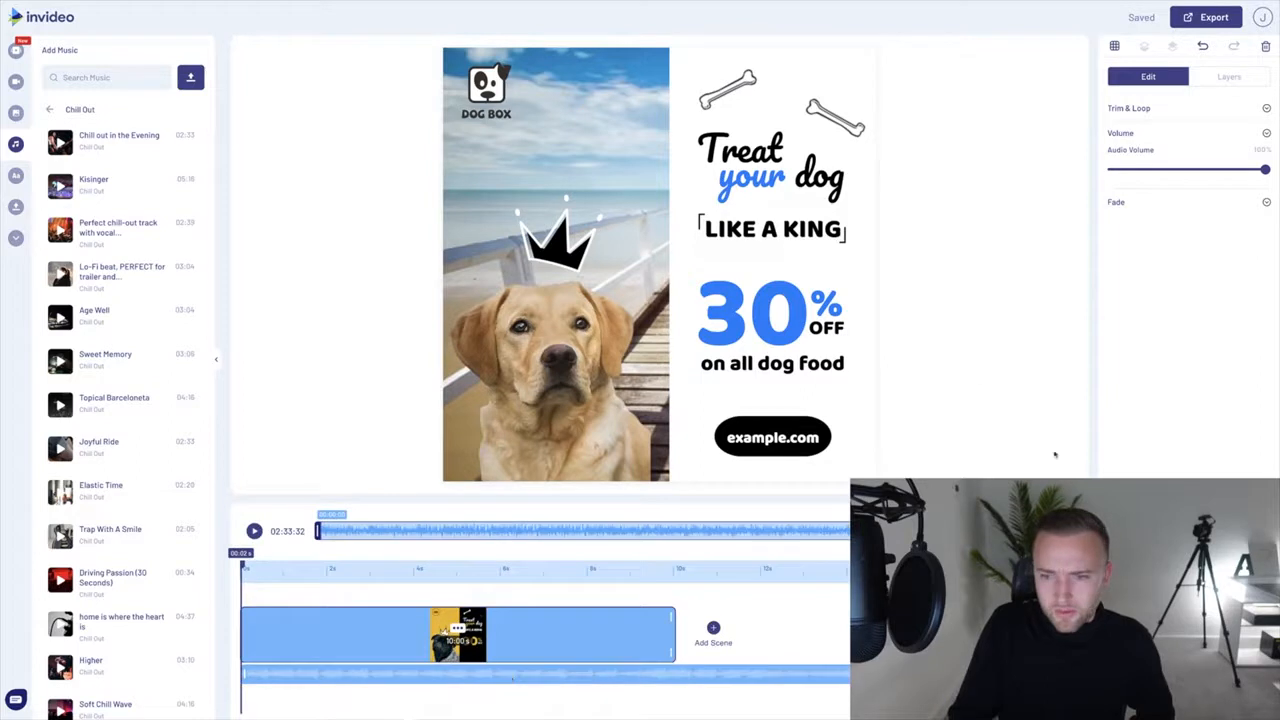
drag(787, 536, 375, 531)
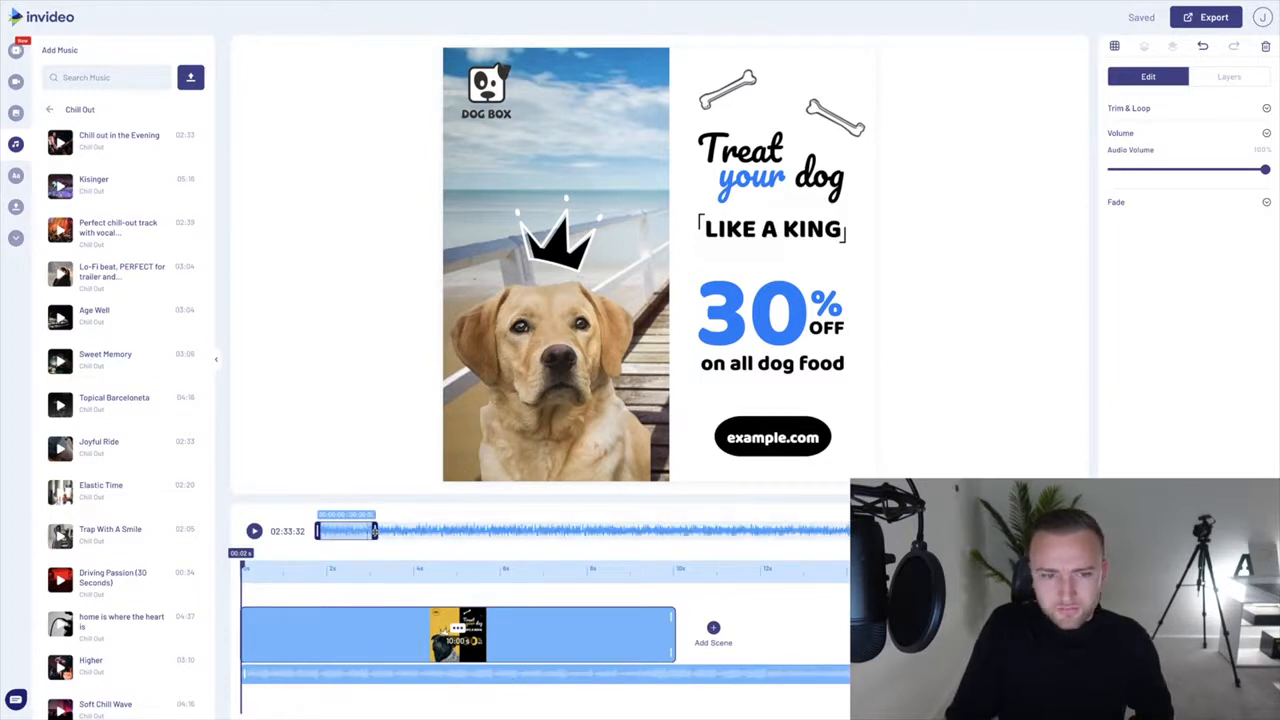
click(731, 695)
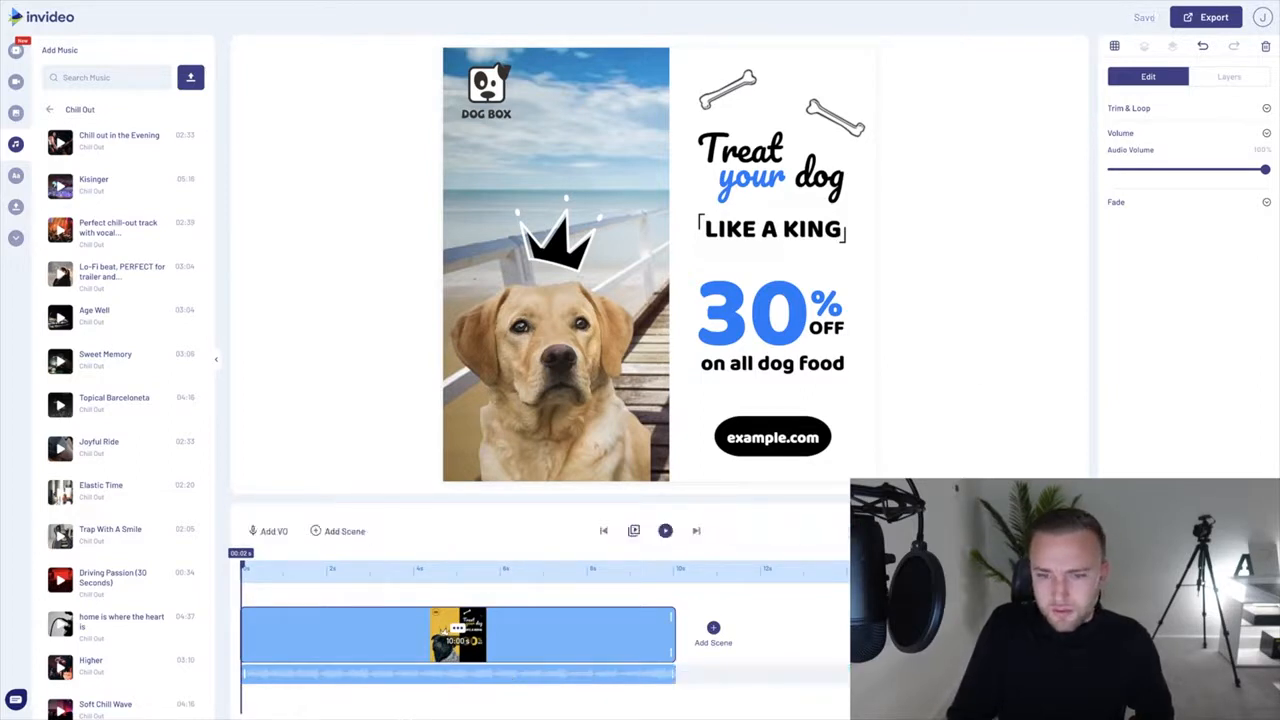
click(650, 569)
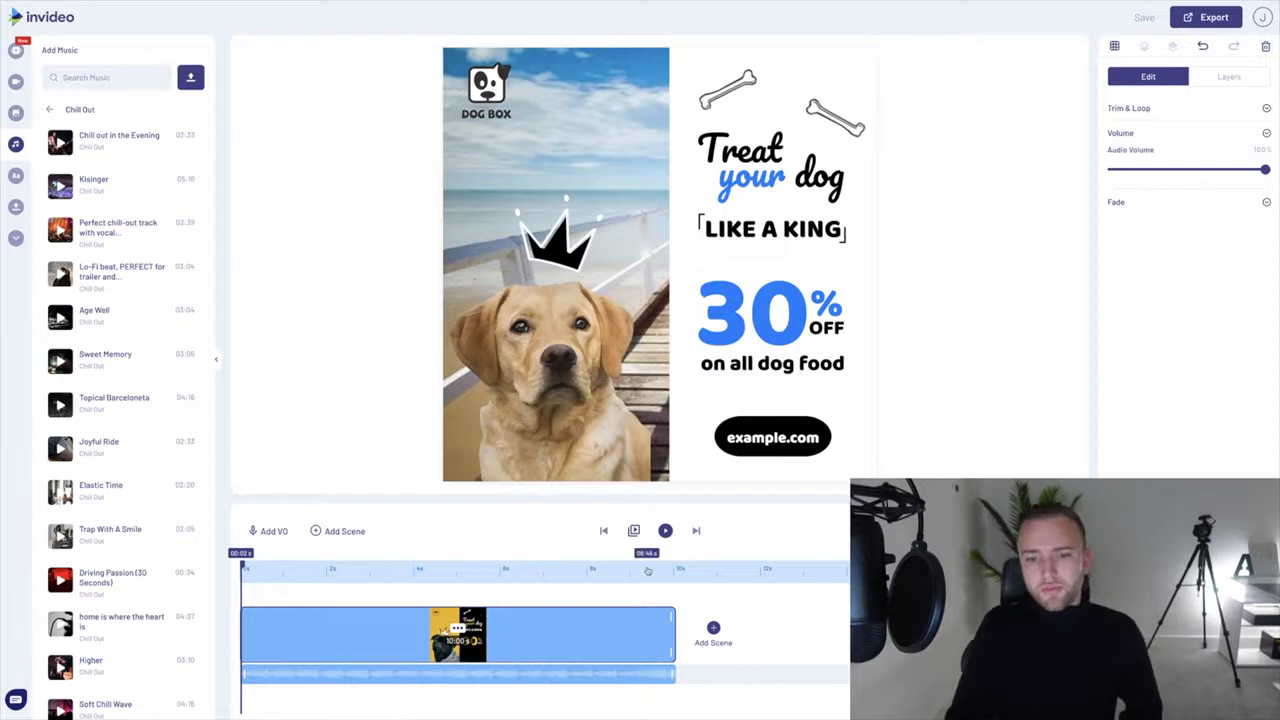
click(950, 430)
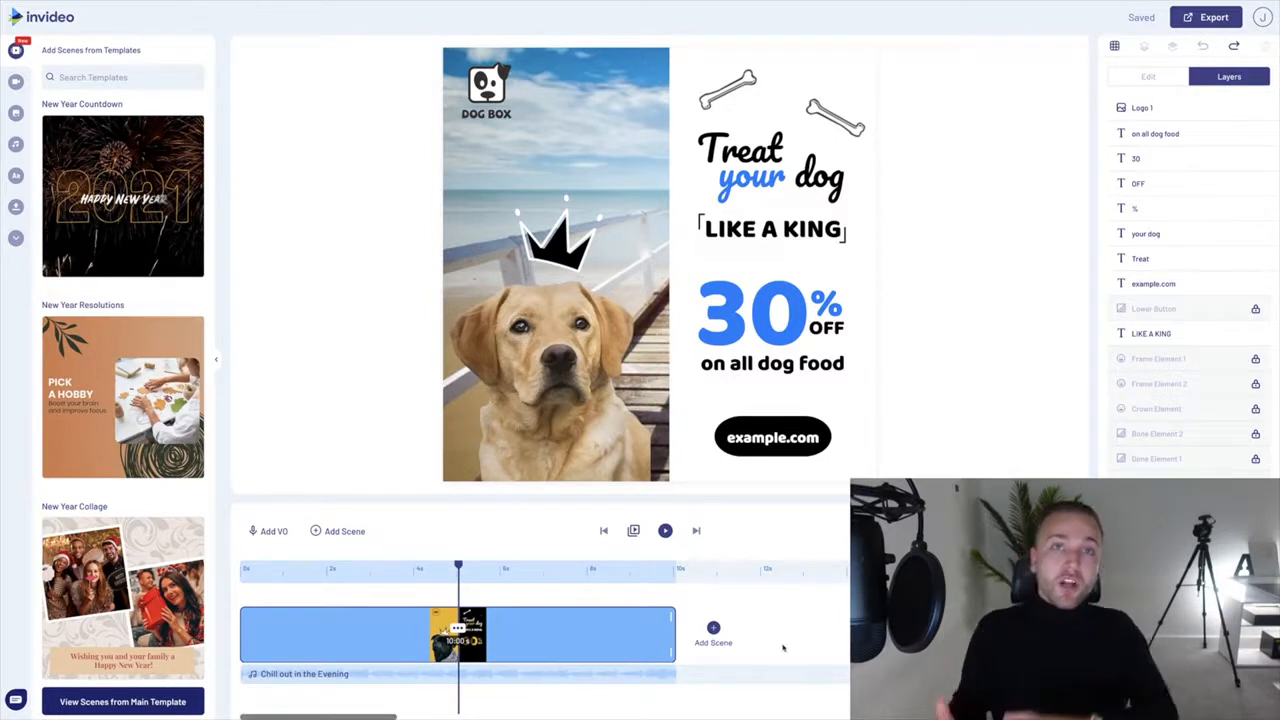
- Change the web address text on the black button to dogbox.com and save it
scroll(120, 300, down, 1)
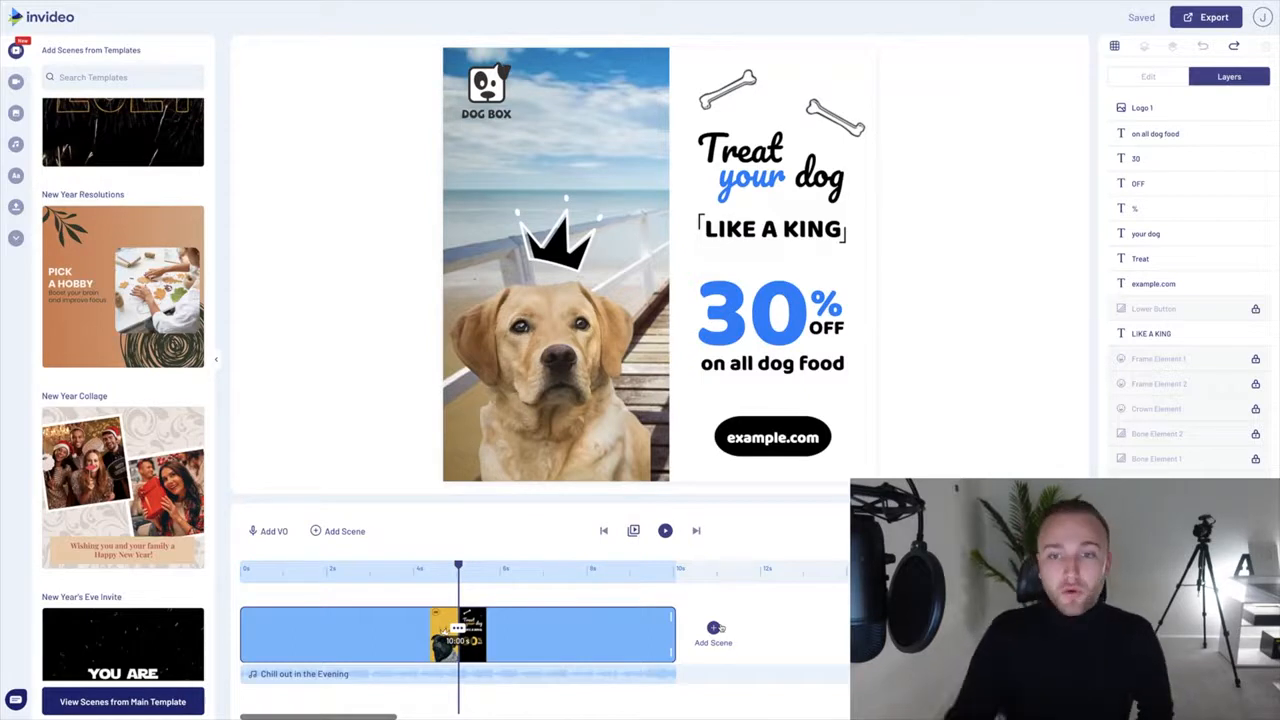
click(771, 437)
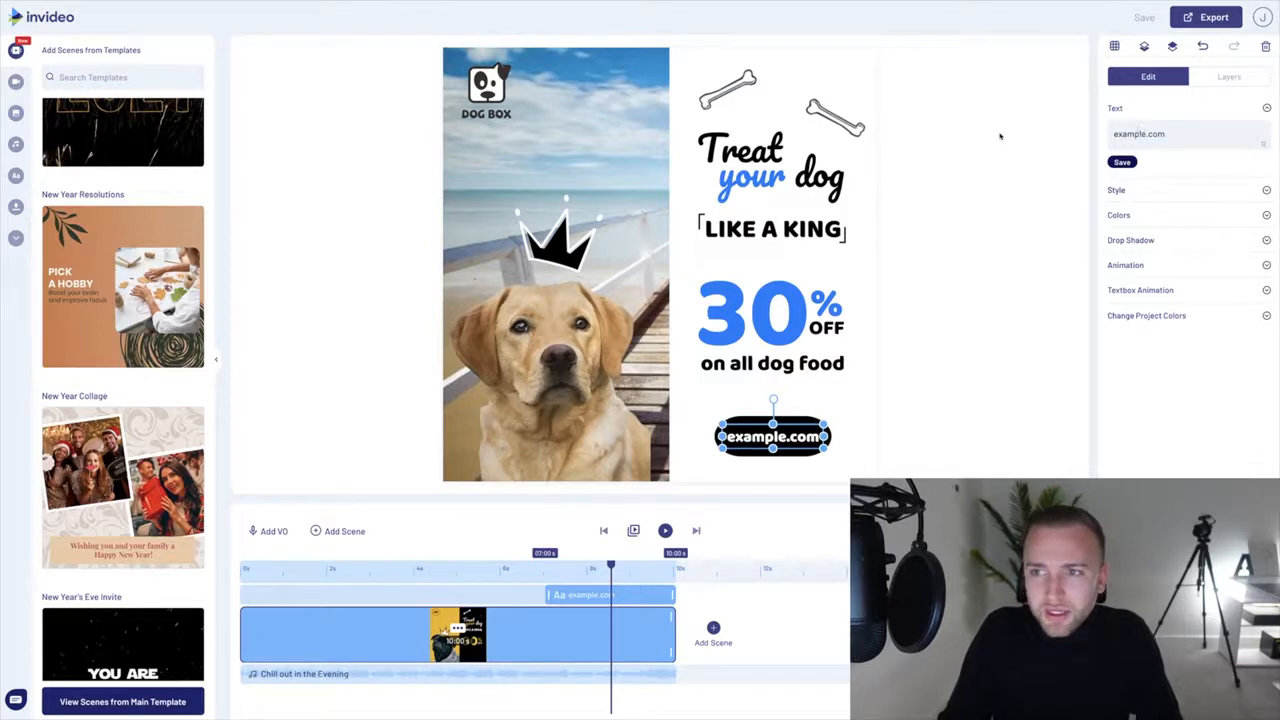
double_click(1127, 133)
text(dogbox)
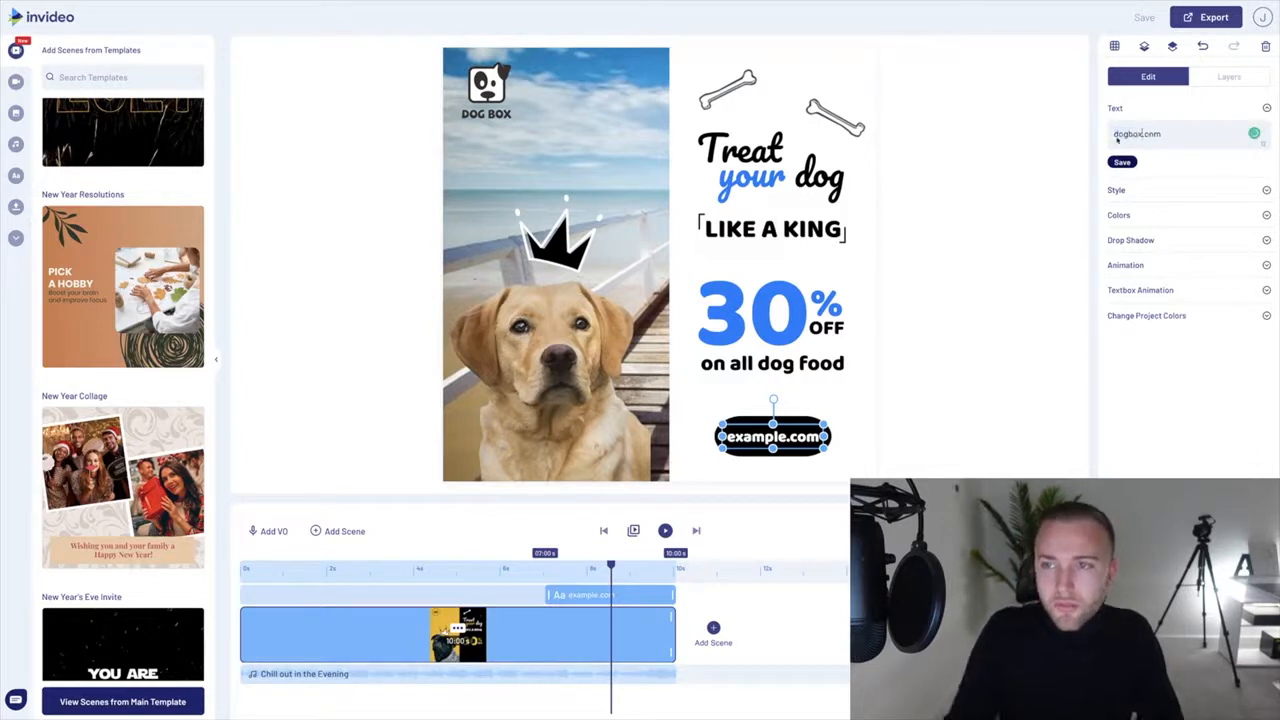
key(ctrl+a)
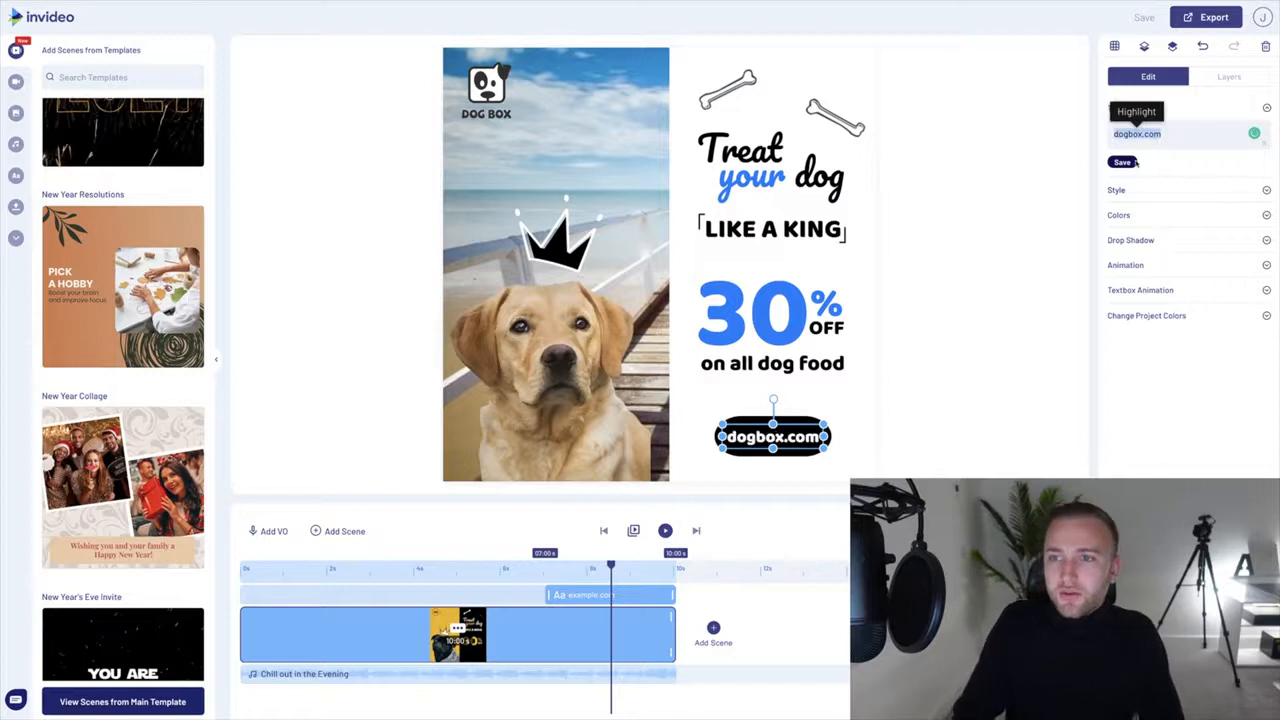
click(1124, 162)
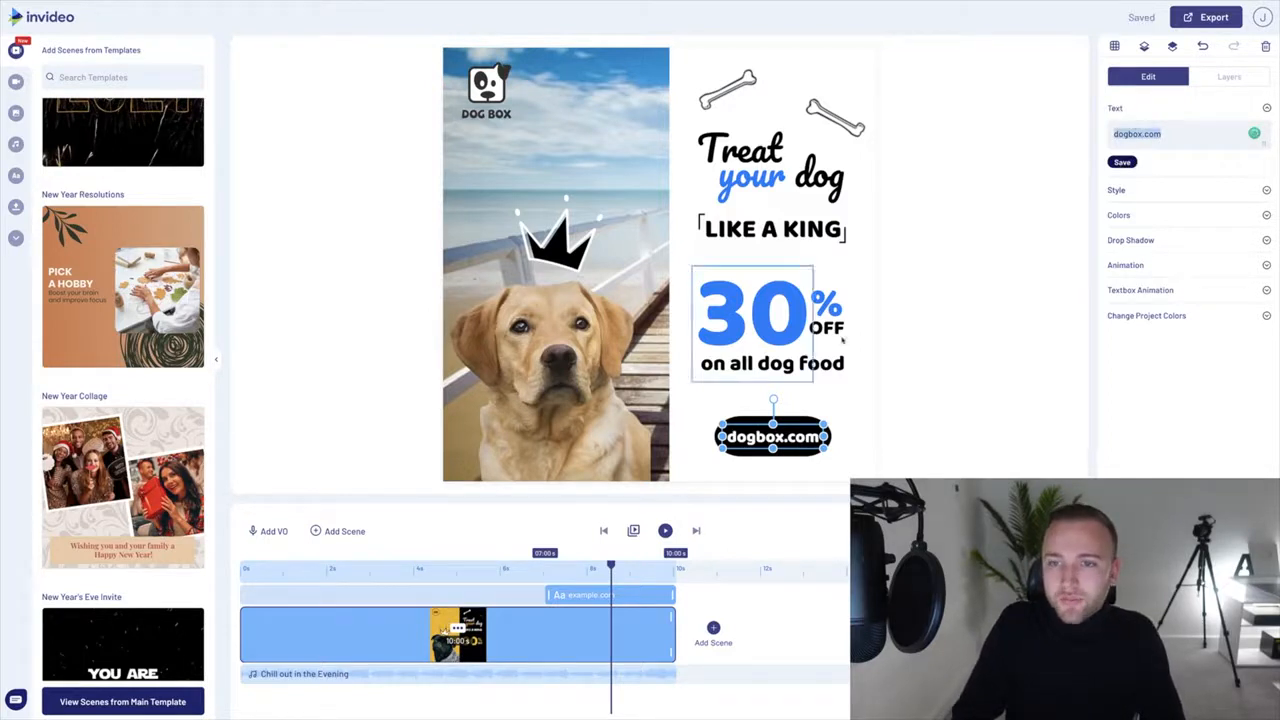
- Set the large discount number to 25, save the text and export the video
double_click(1124, 139)
text(25)
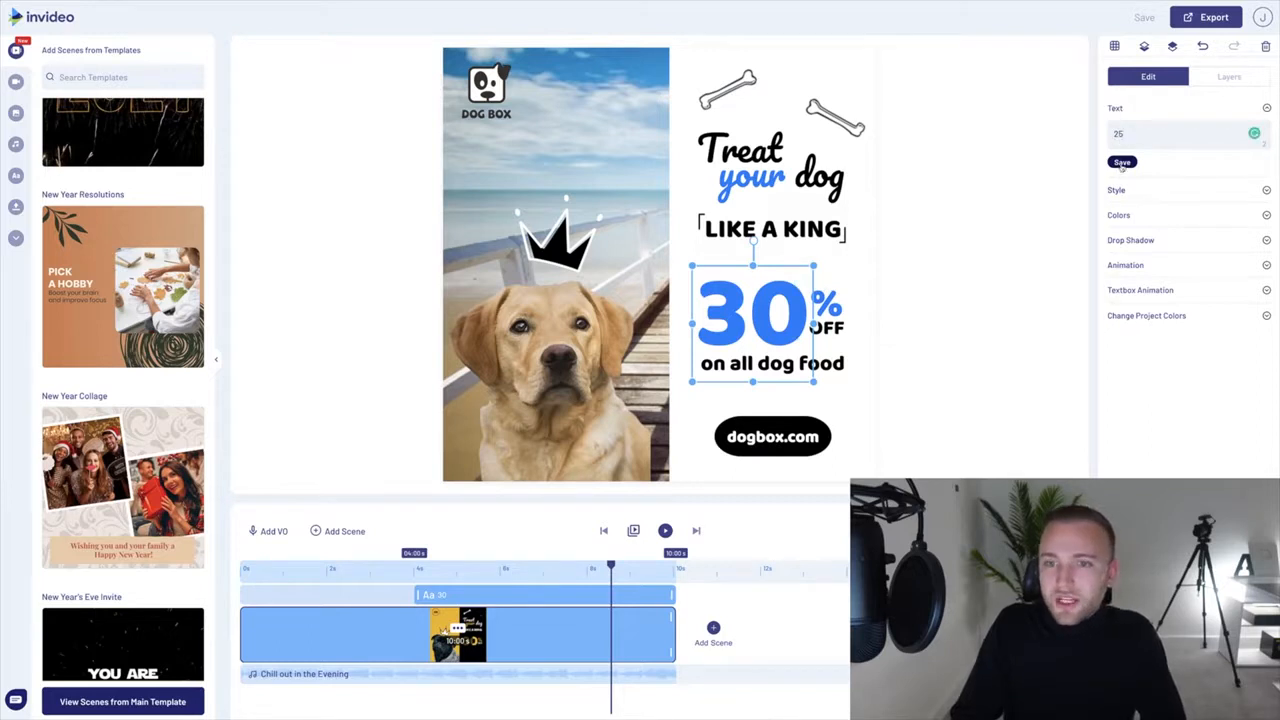
click(1122, 163)
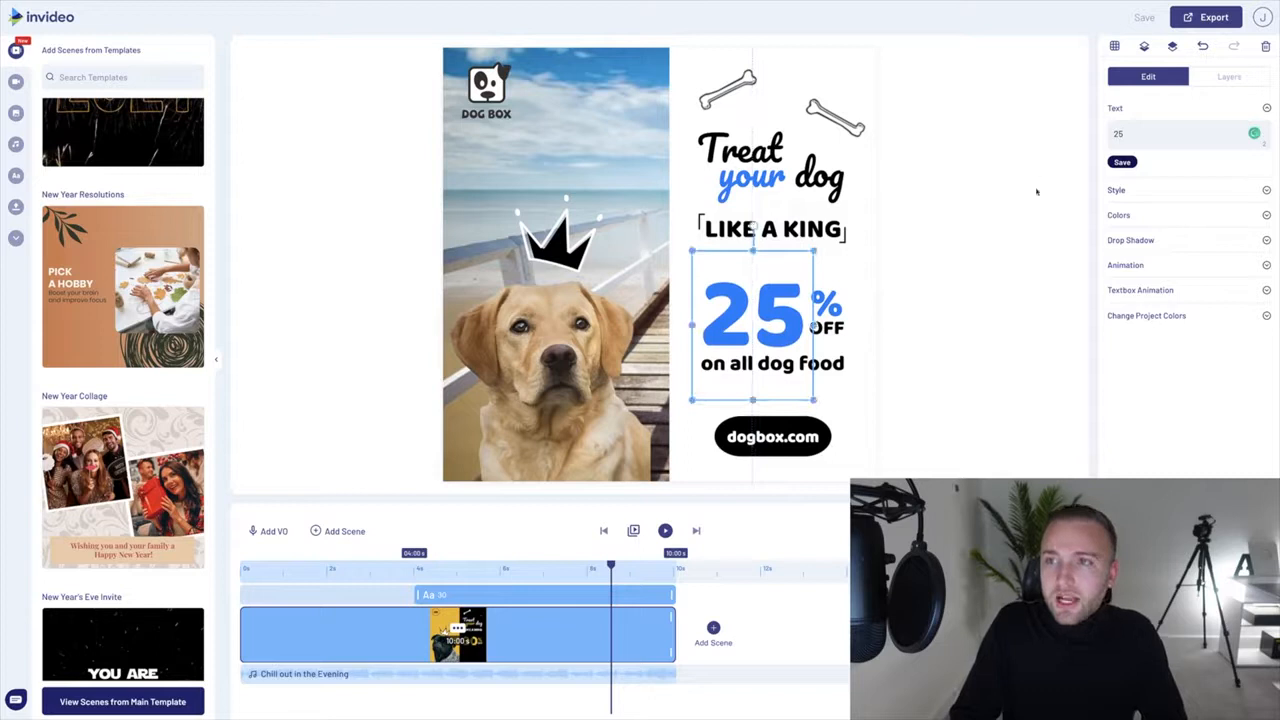
click(1205, 18)
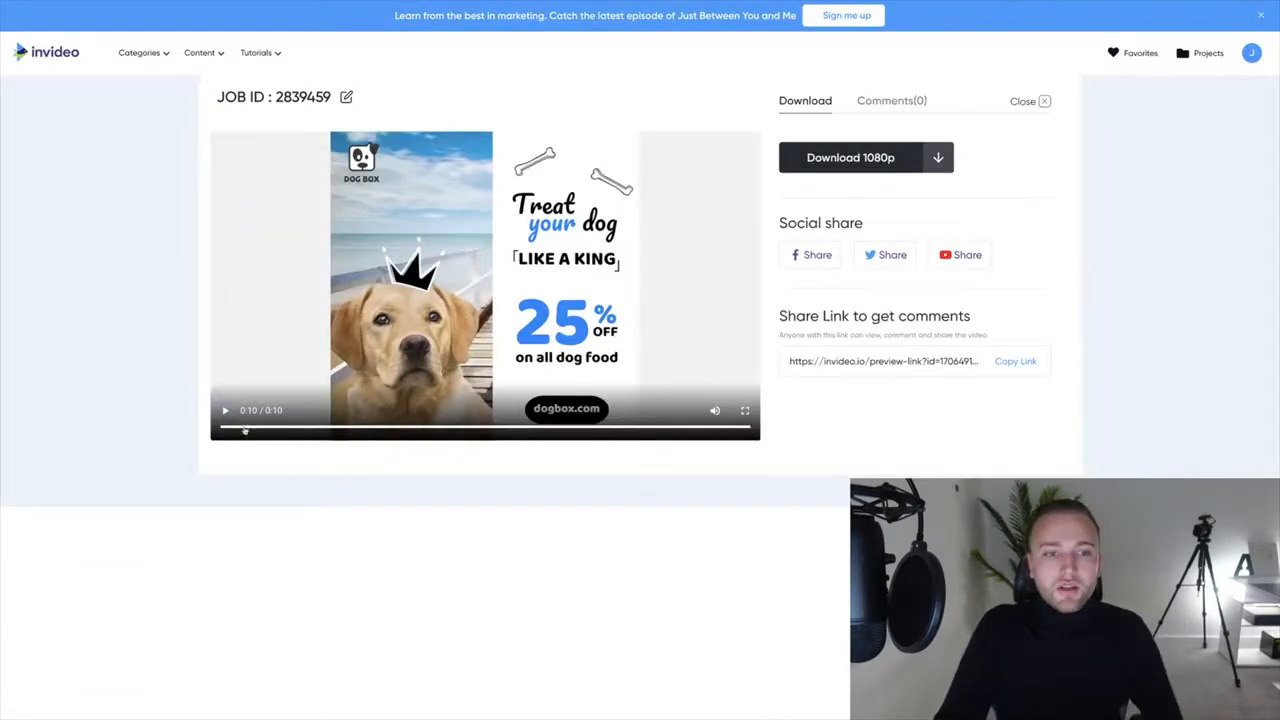
- Replay the exported Dog Box video and download it in 1080p
click(244, 430)
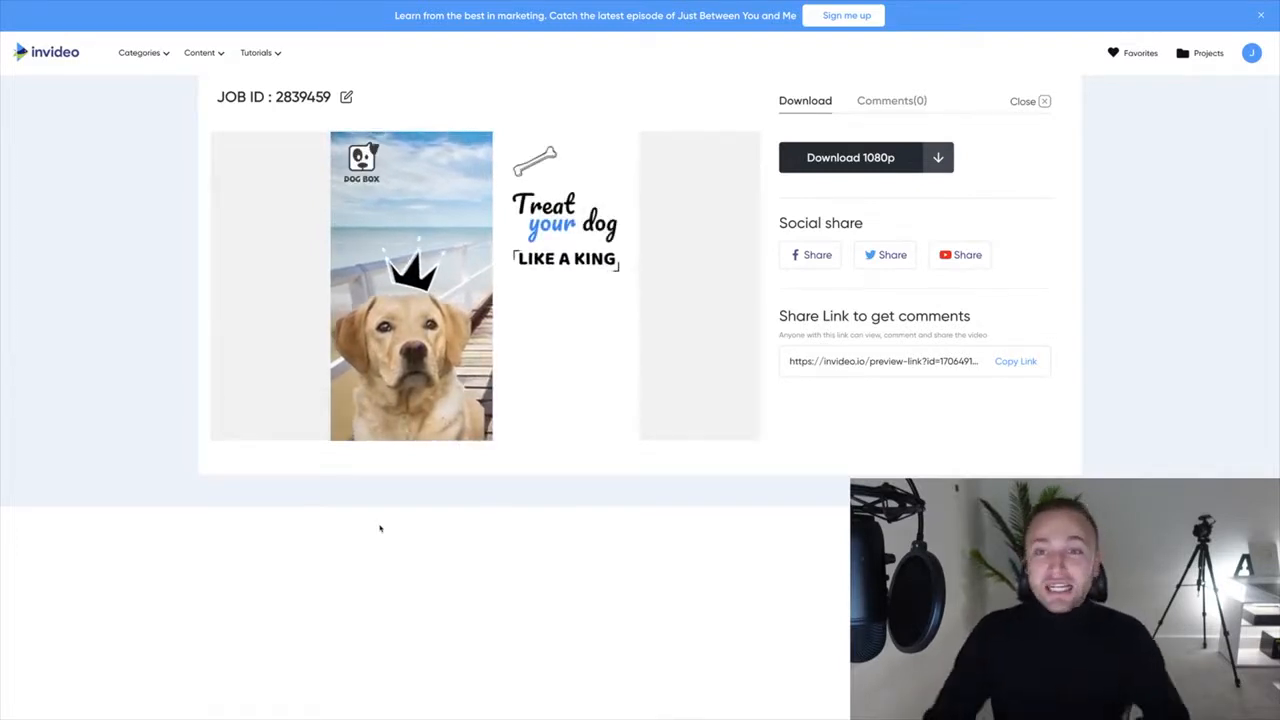
click(877, 158)
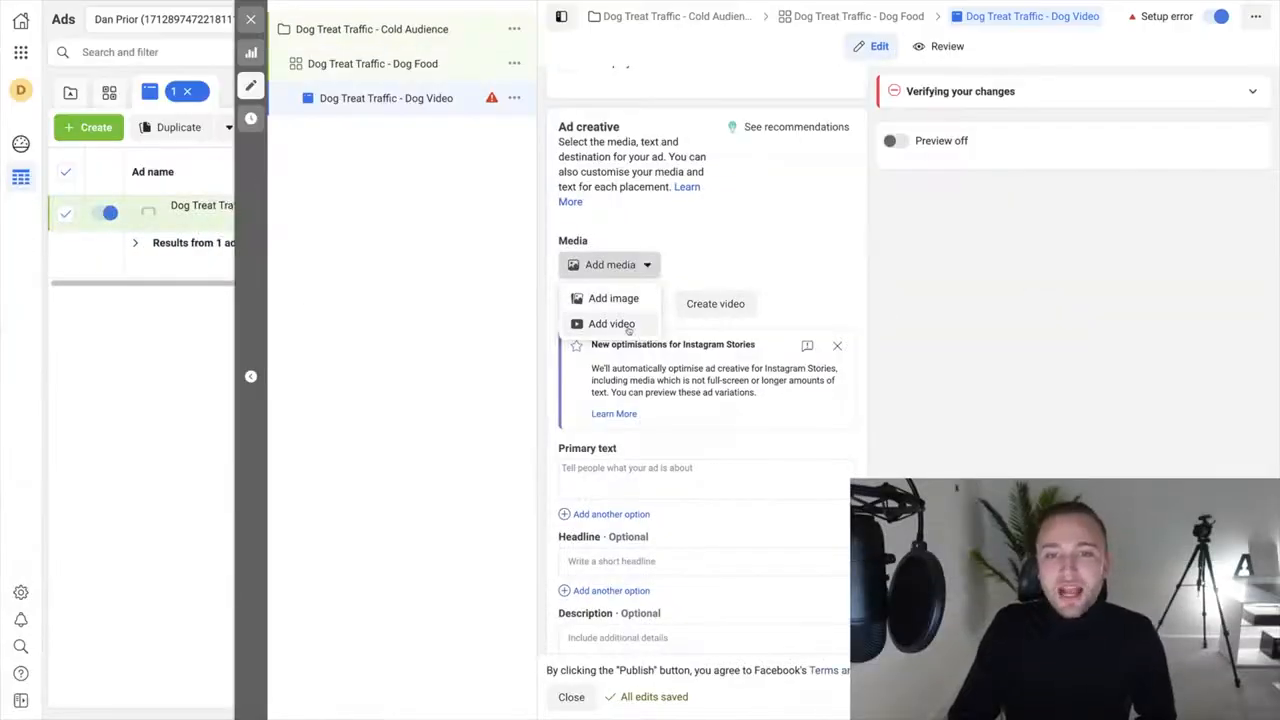
- Switch to Facebook Ads Manager, upload the exported video as the Dog Video ad's media and play its feed preview
click(628, 328)
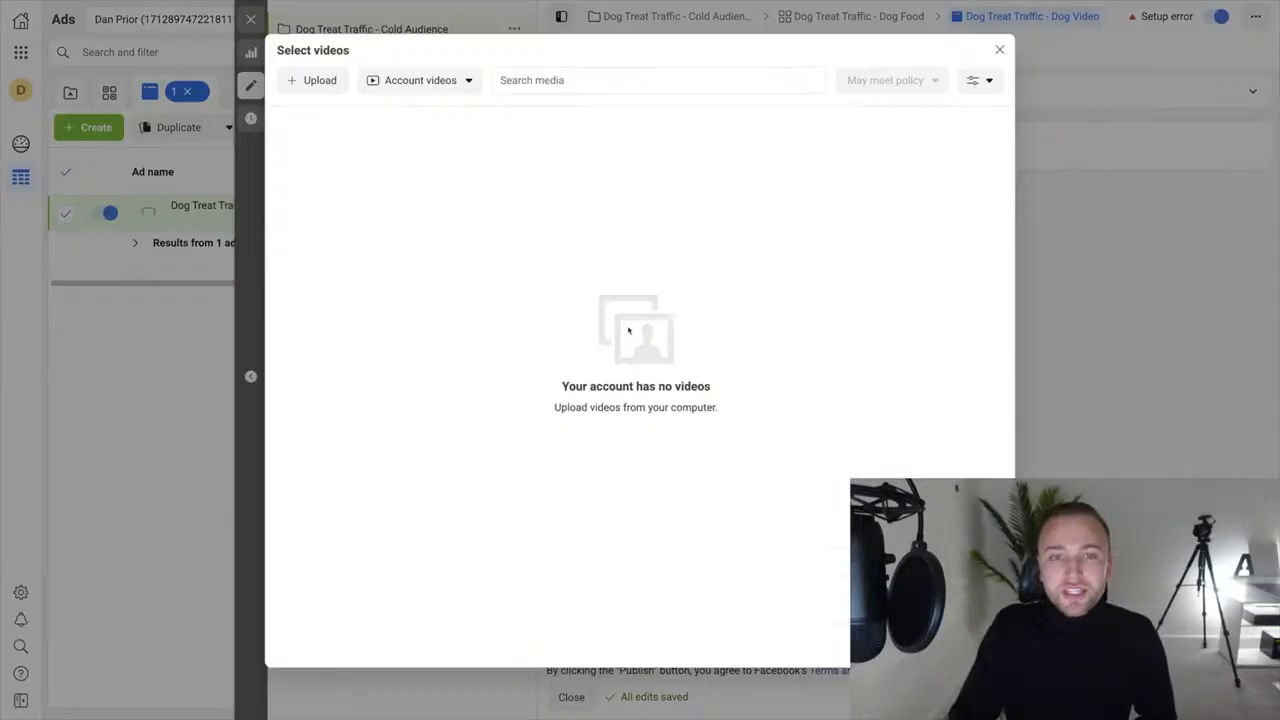
click(312, 80)
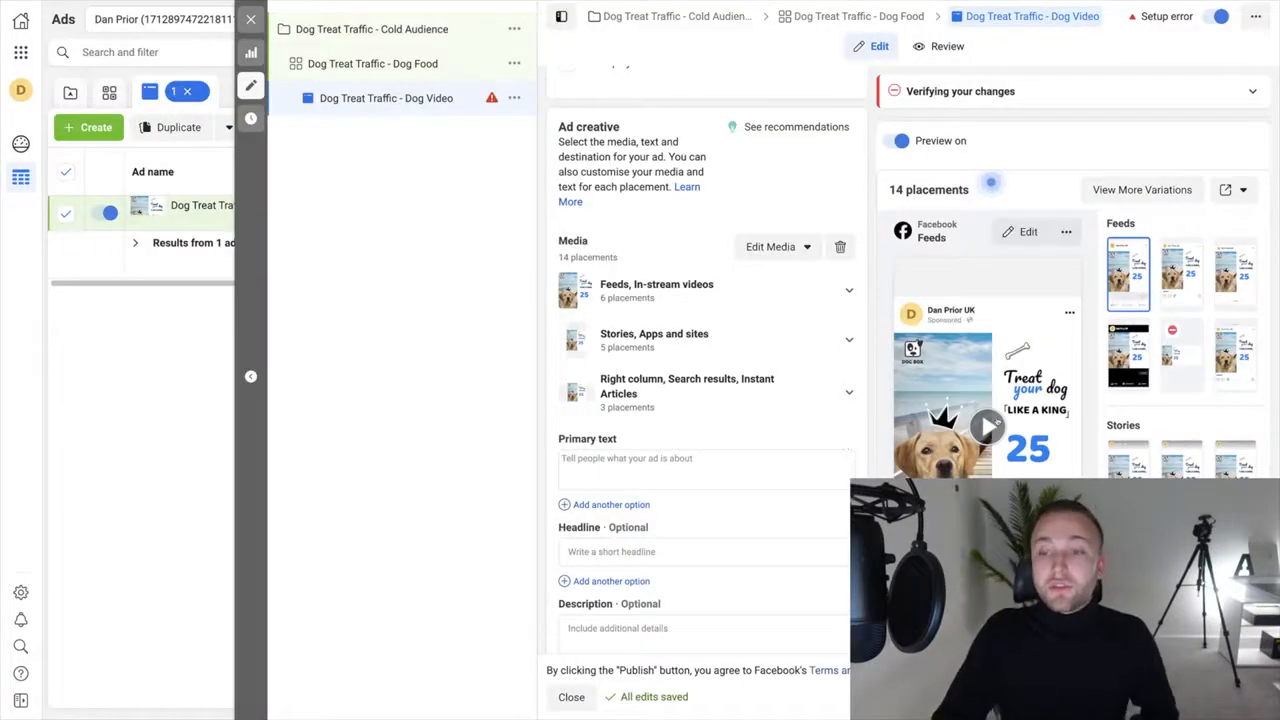
click(988, 426)
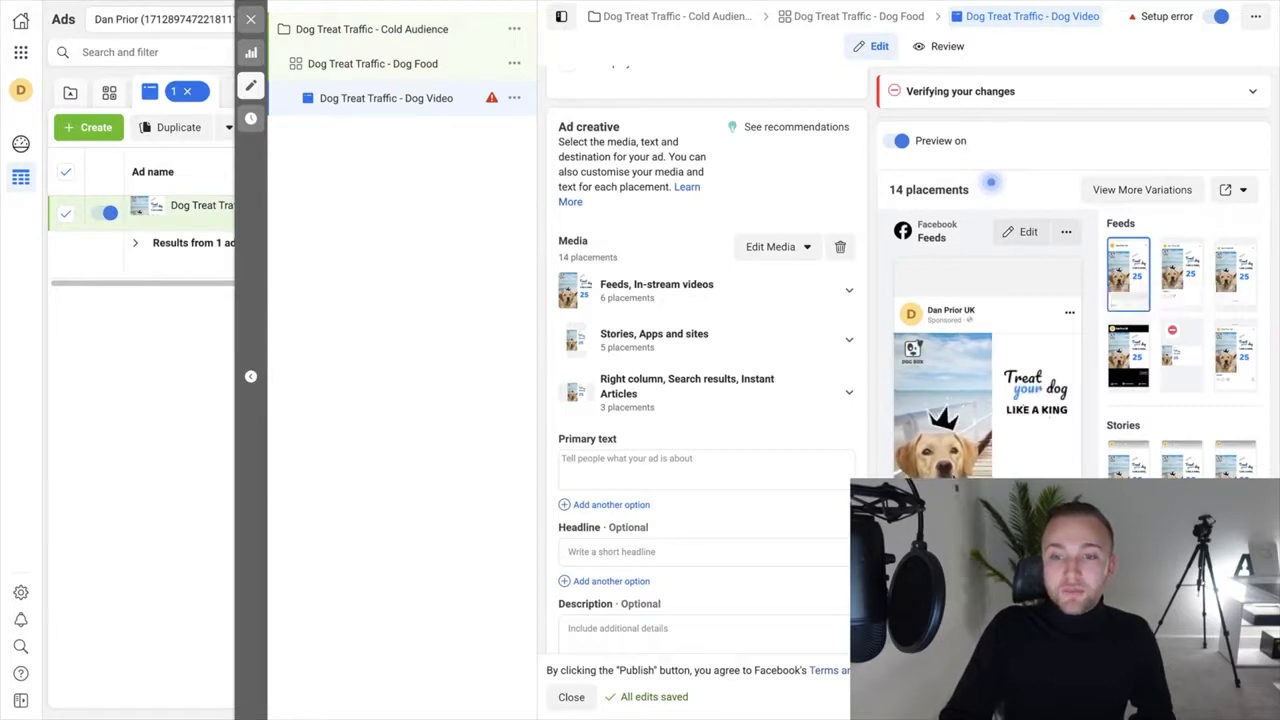
- Enter "25% off dog treats!" followed by dog and heart-eyes emojis as the ad's primary text
scroll(694, 494, down, 1)
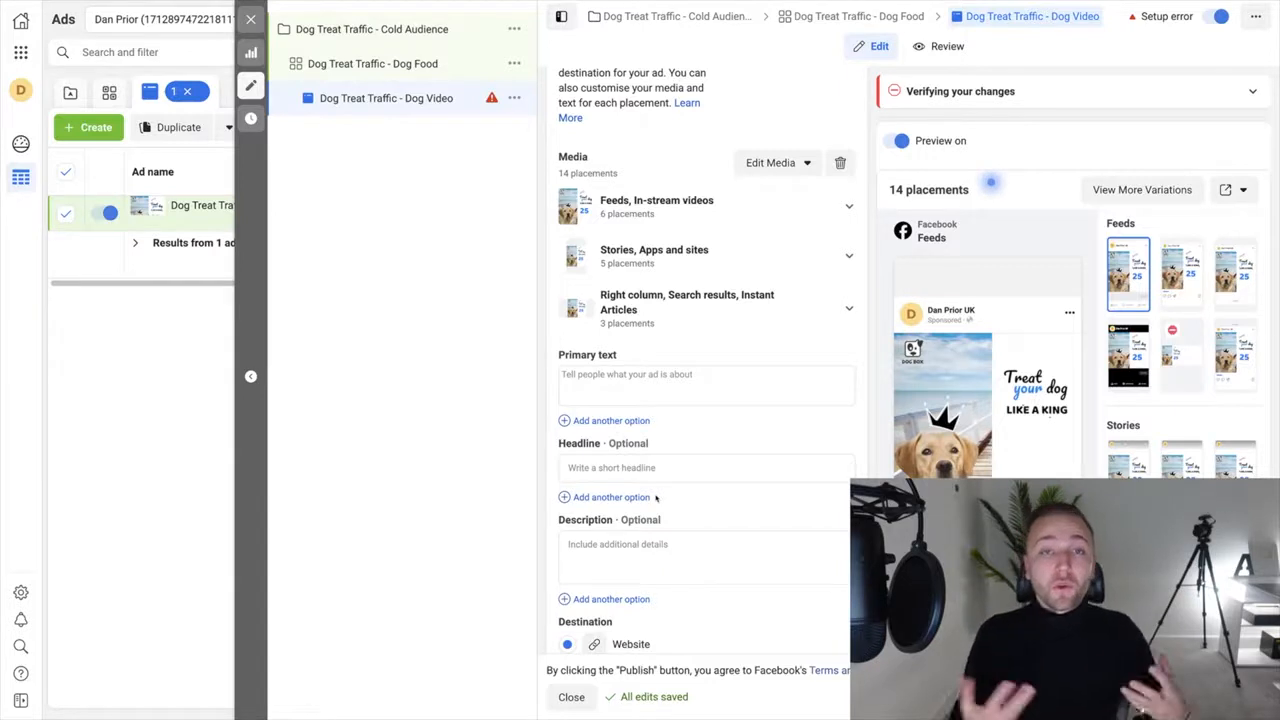
click(660, 375)
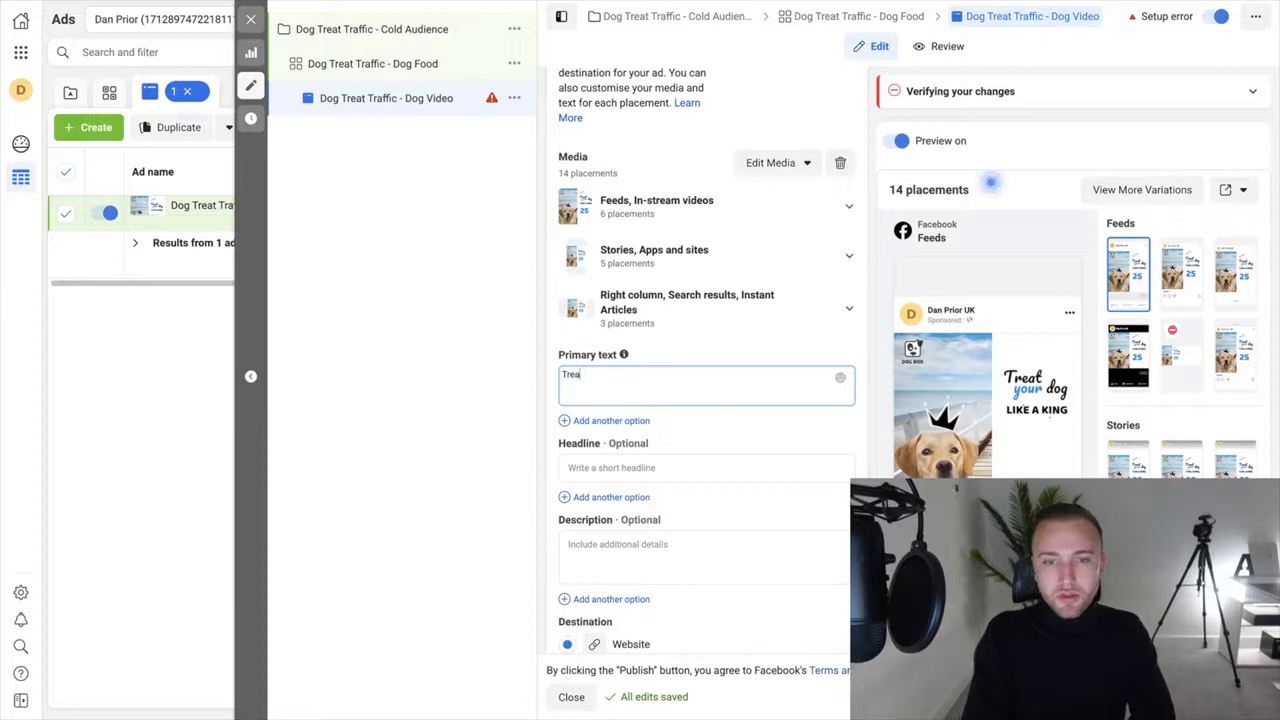
text(ff dog t)
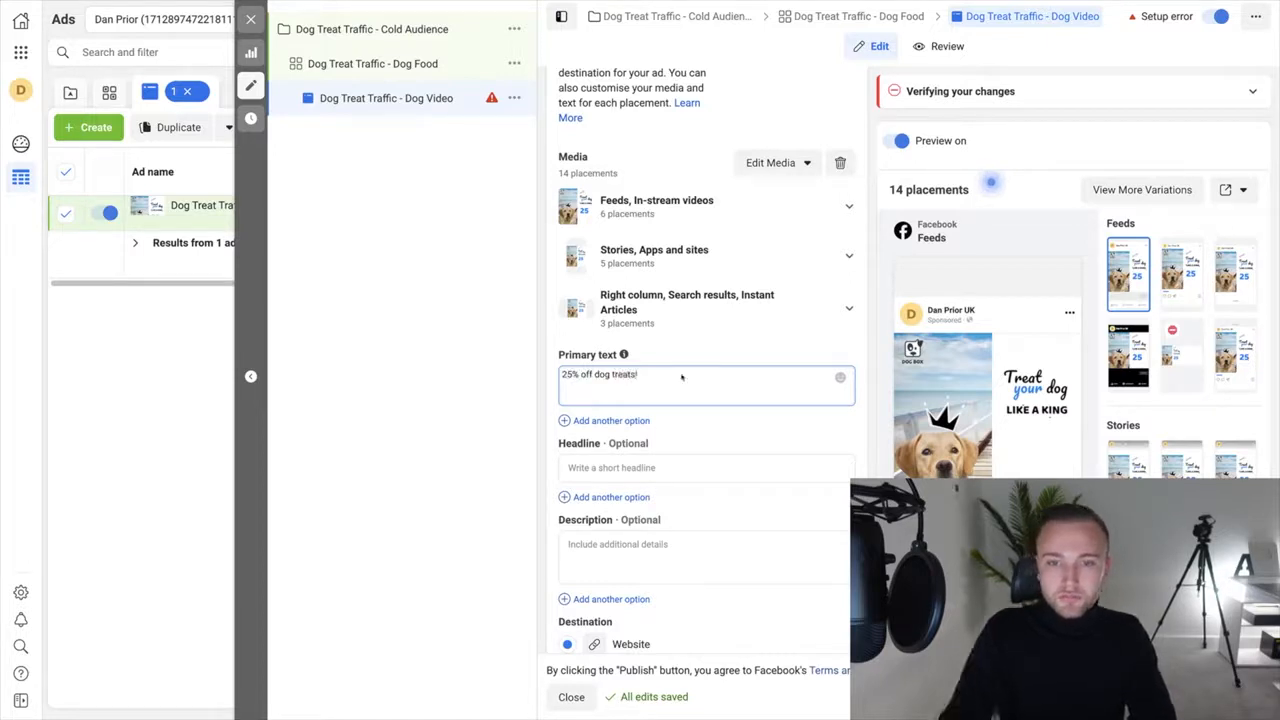
key(ctrl+super+space)
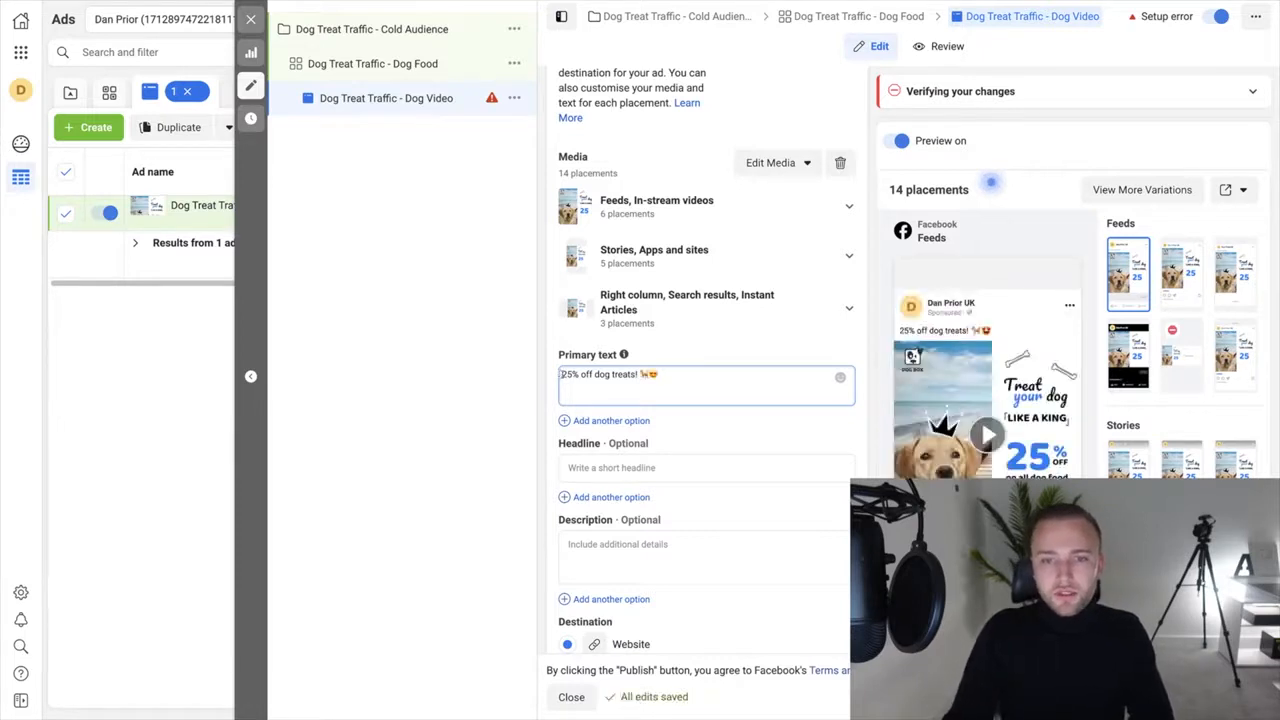
- Add "Pamper your pooch, they deserve it!" above the discount line in the primary text, separated by a blank line
click(561, 374)
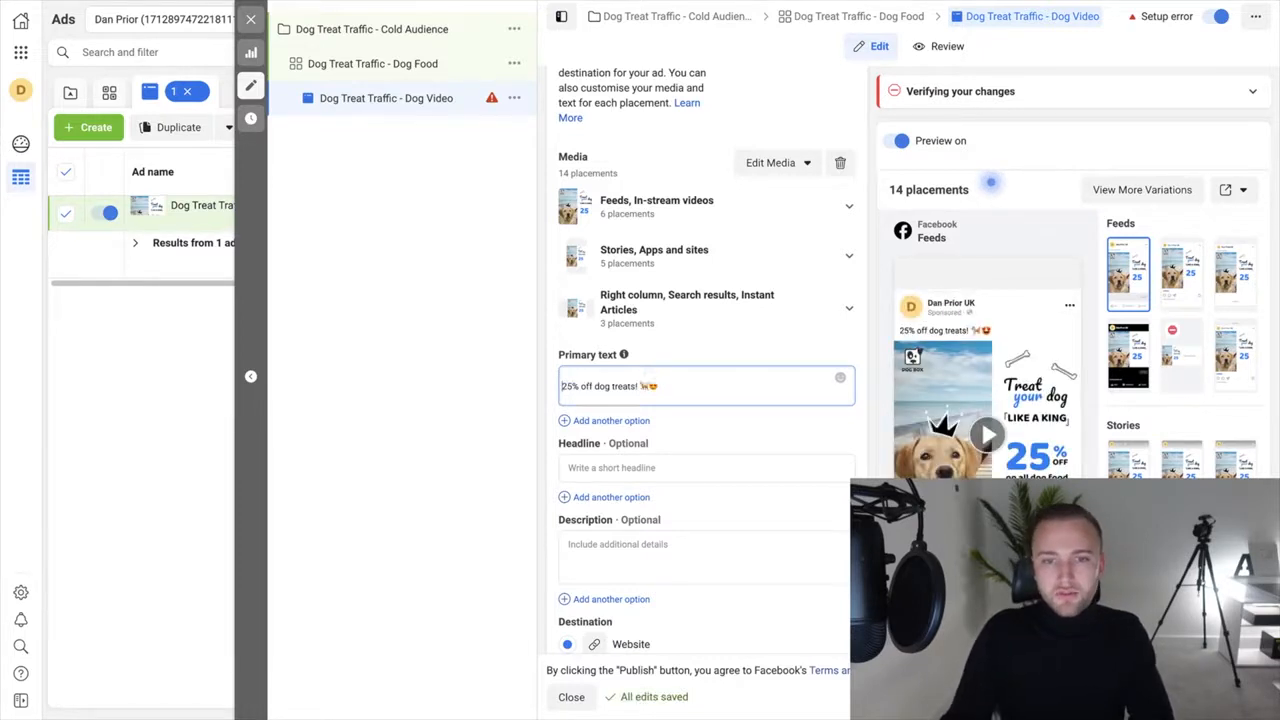
key(Return)
text(Pamper your pooch,)
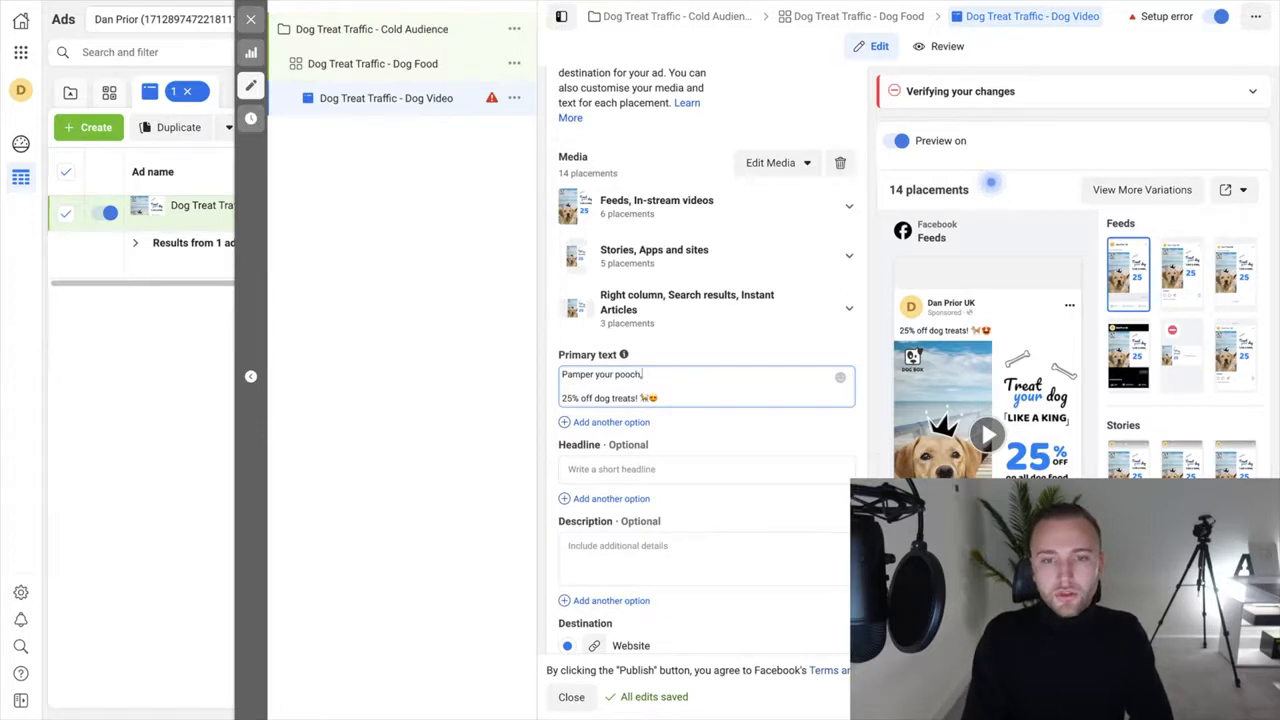
text( they deserve it)
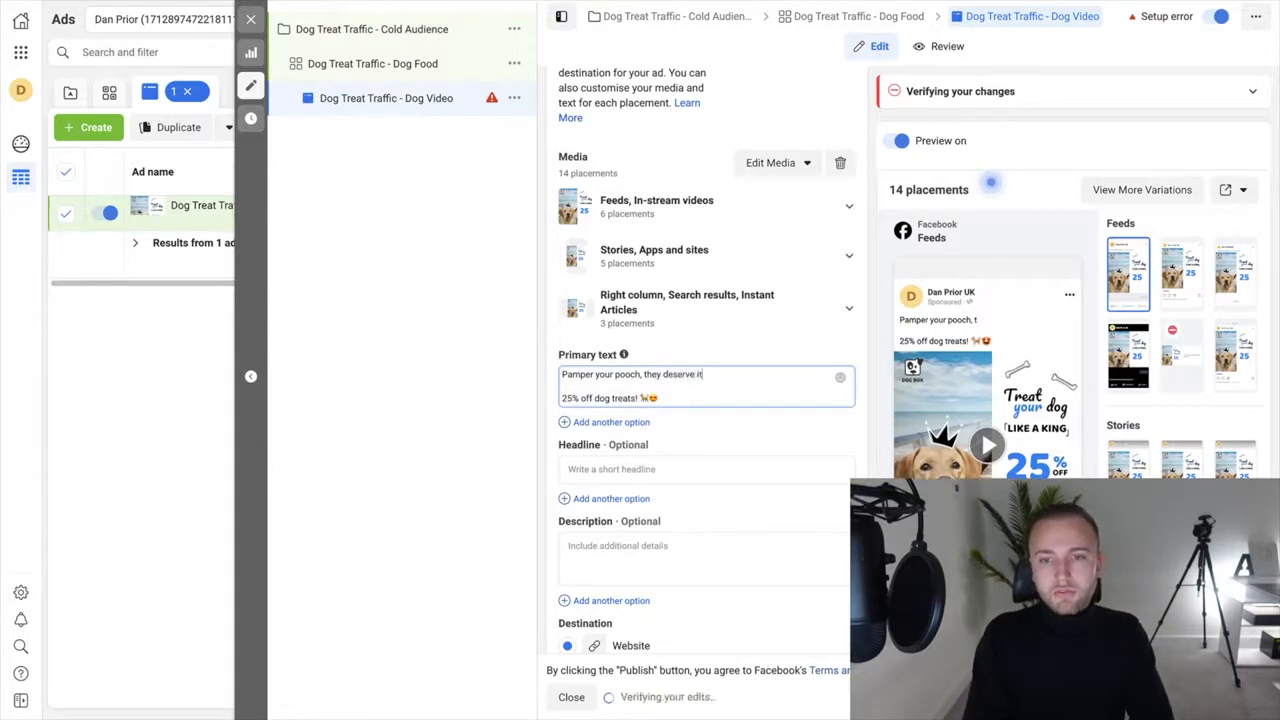
text(!)
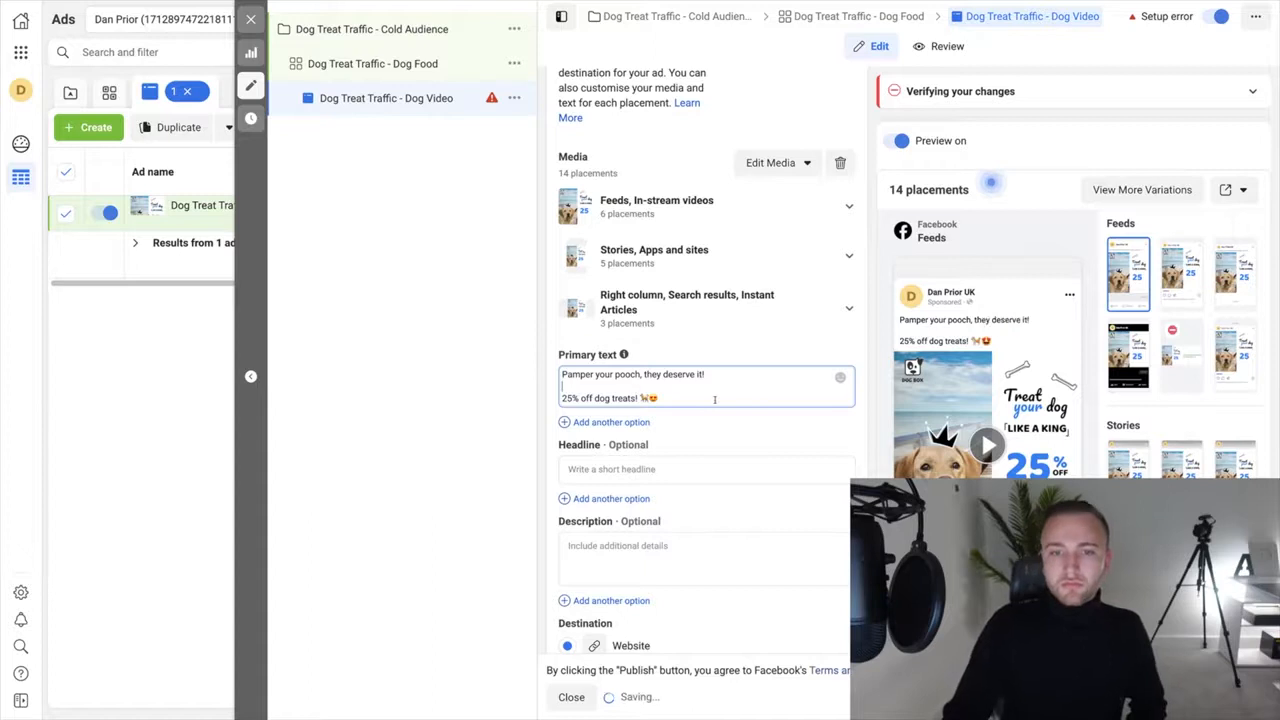
- Enter "Treat your dog like a king!" as the ad's headline
scroll(628, 370, down, 1)
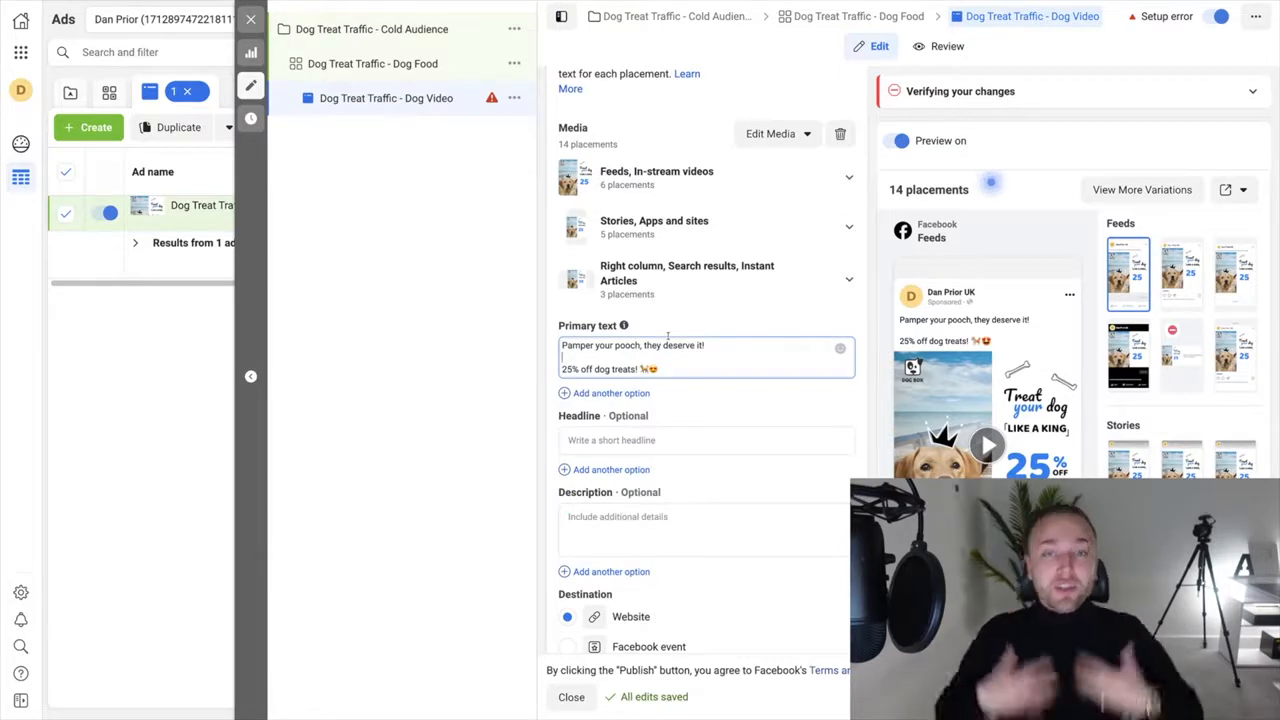
click(652, 440)
text(Tr)
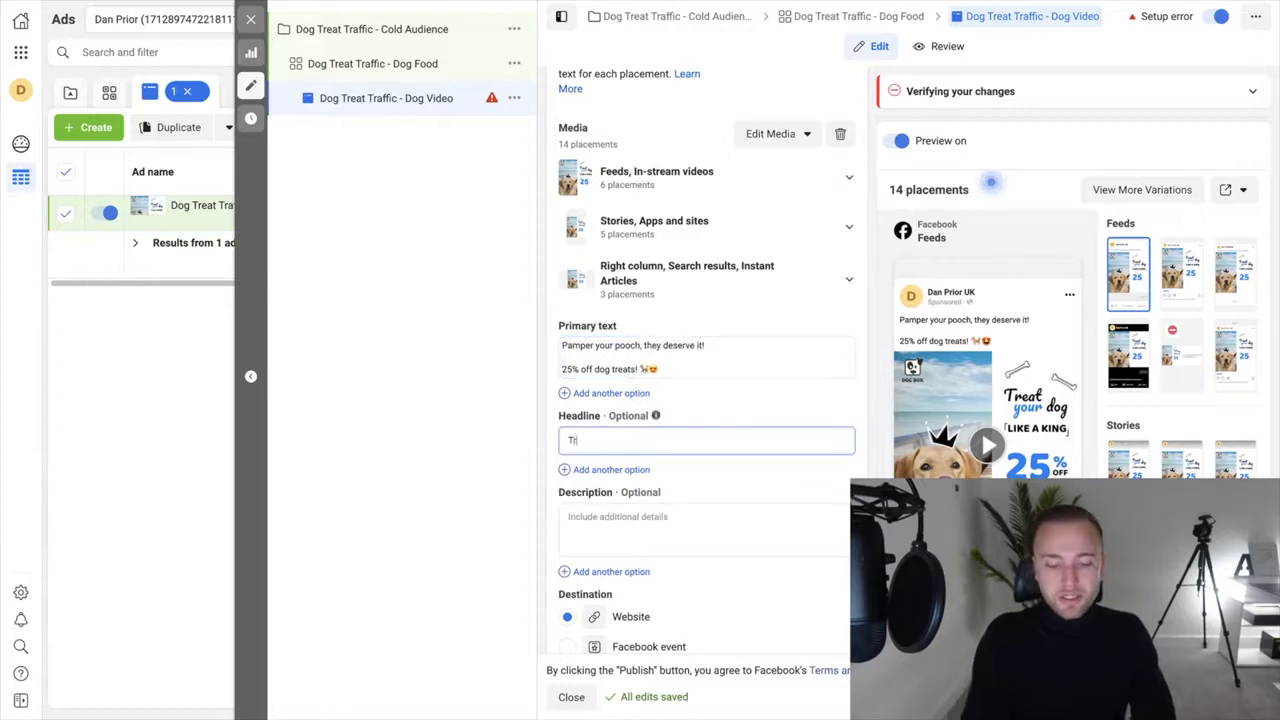
text(eat your d)
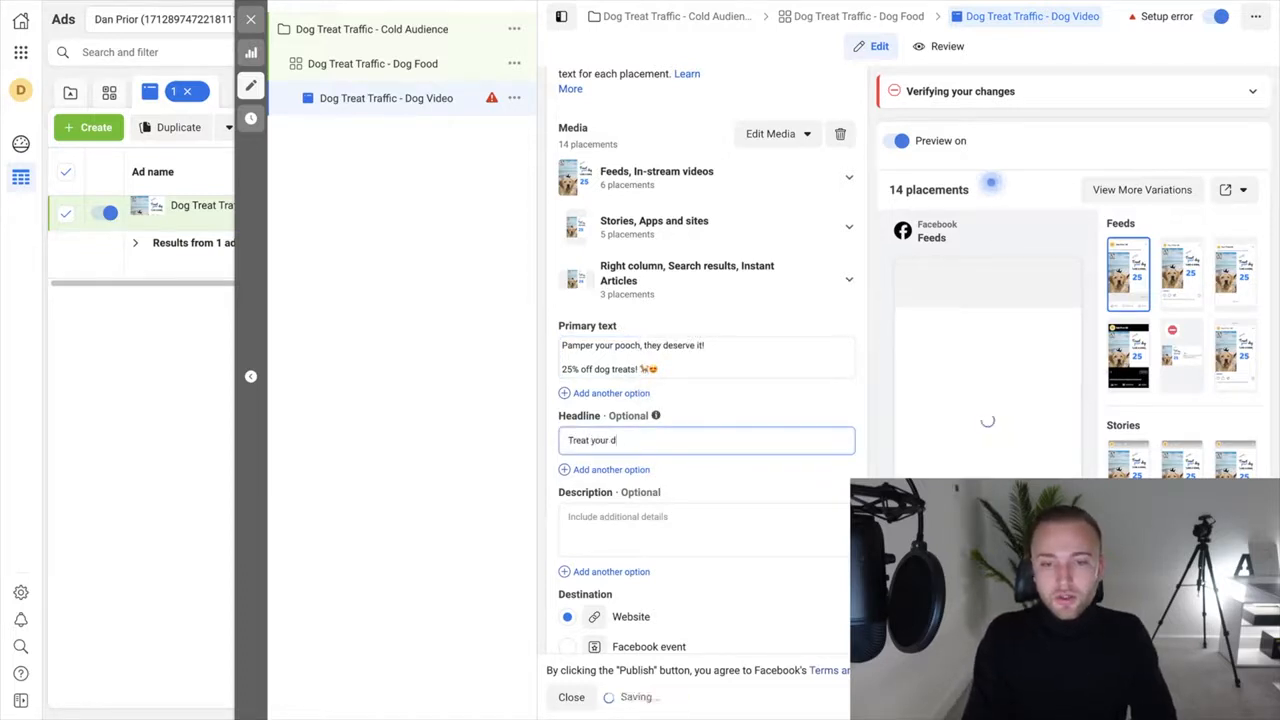
text(og like a king!)
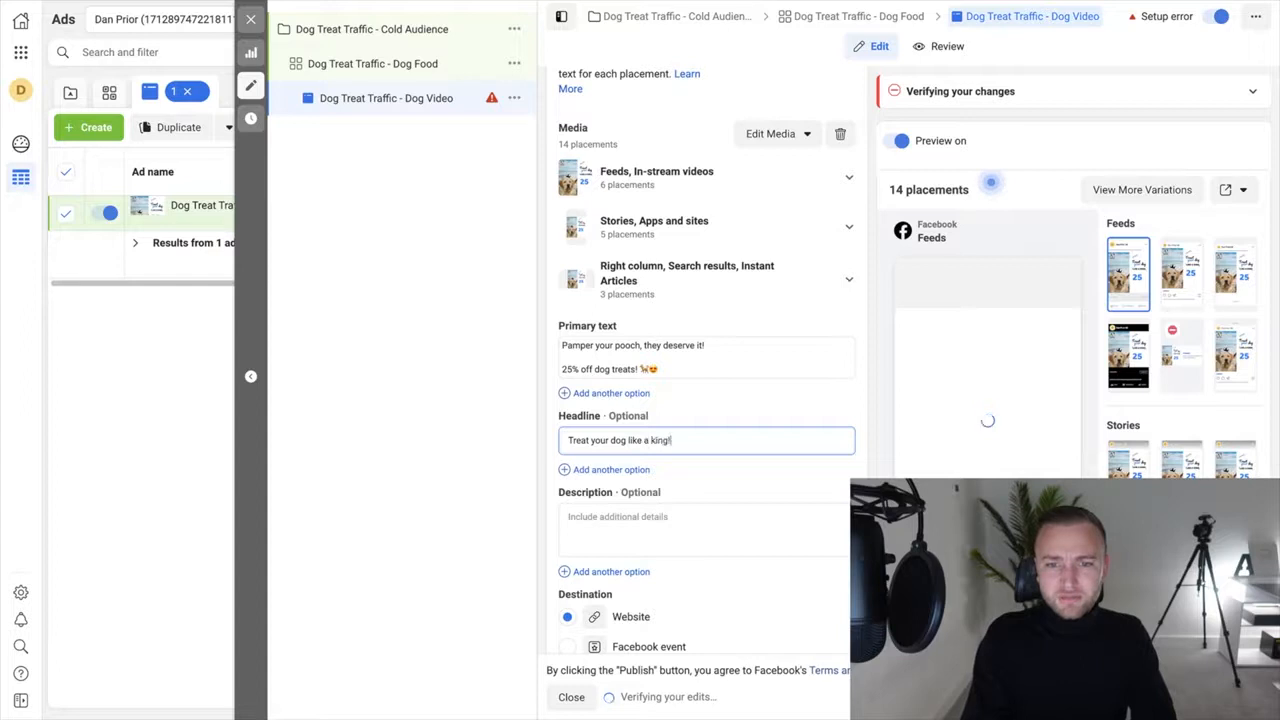
- Enter "30 day returns policy" as the ad's description
click(815, 534)
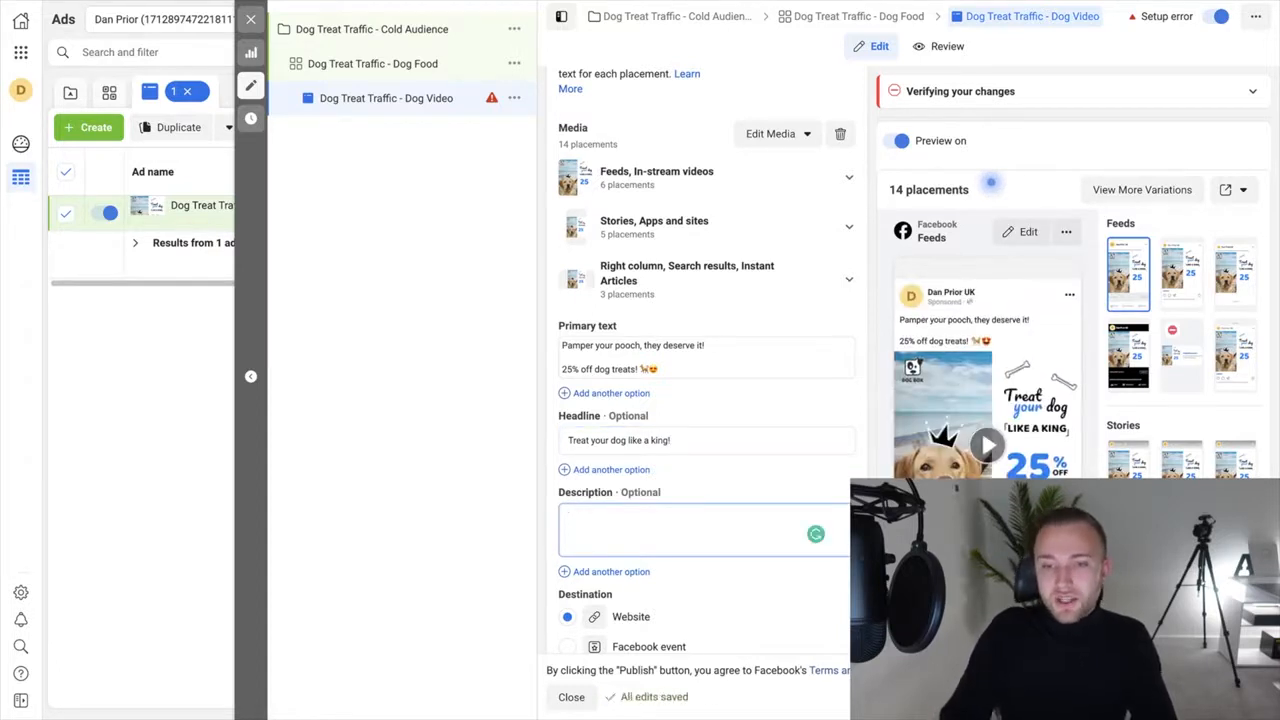
scroll(717, 566, down, 1)
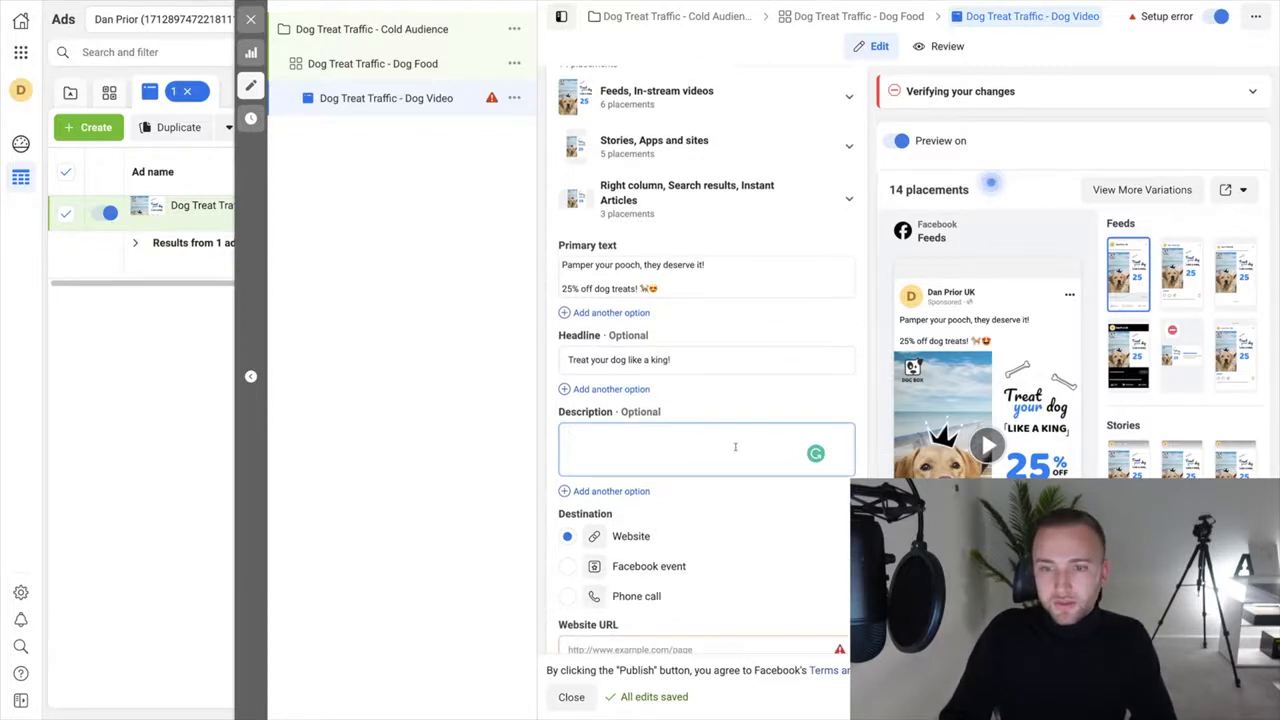
text(30 day returns policy)
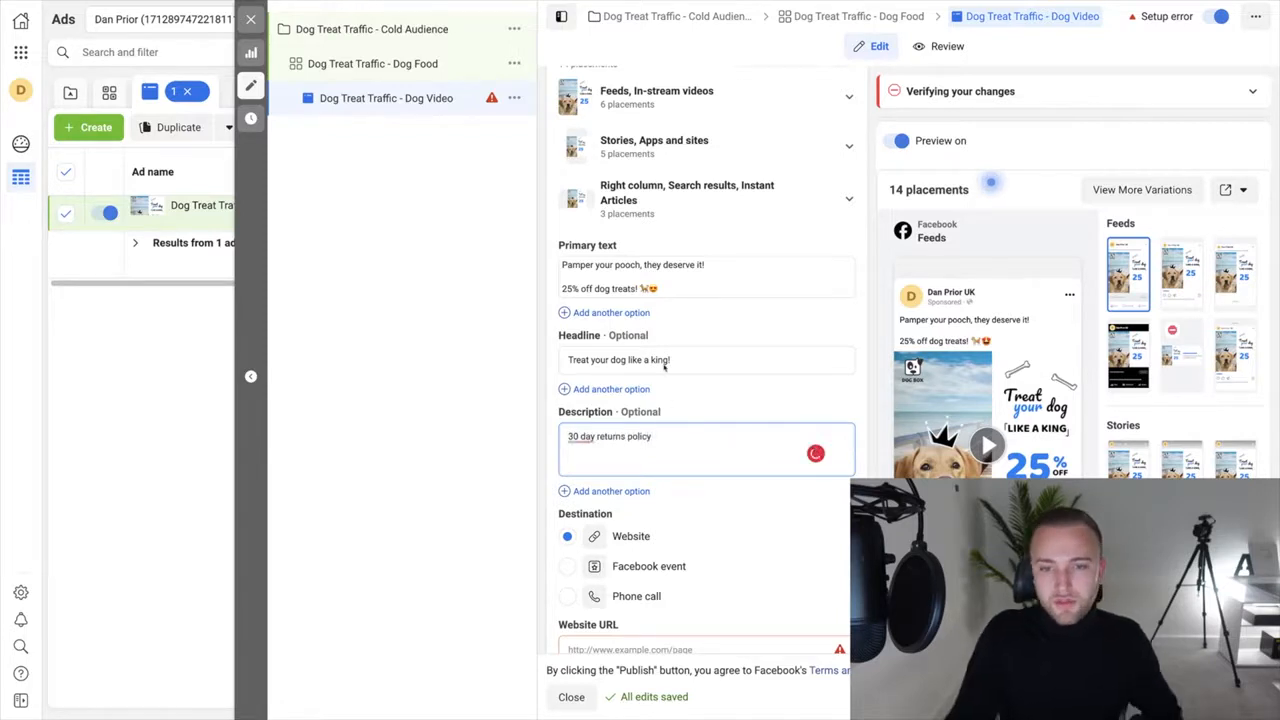
click(664, 367)
scroll(760, 380, down, 1)
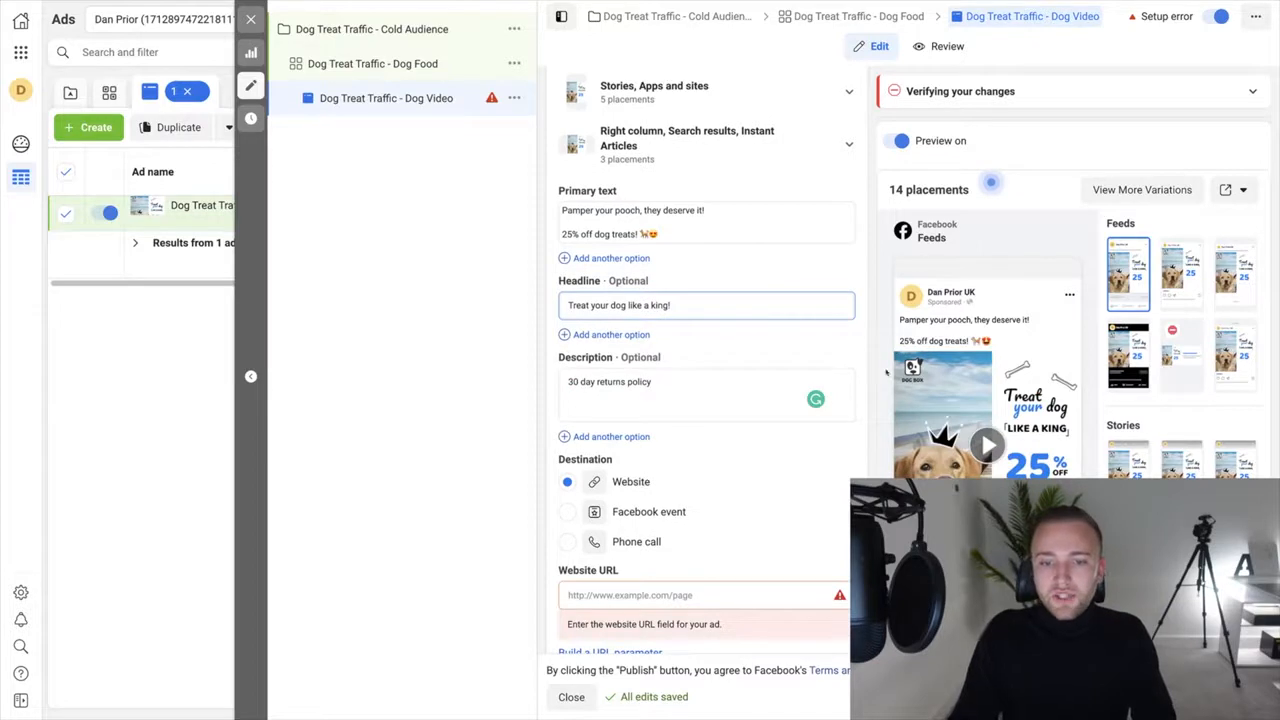
click(640, 595)
text(www.dogbox.com)
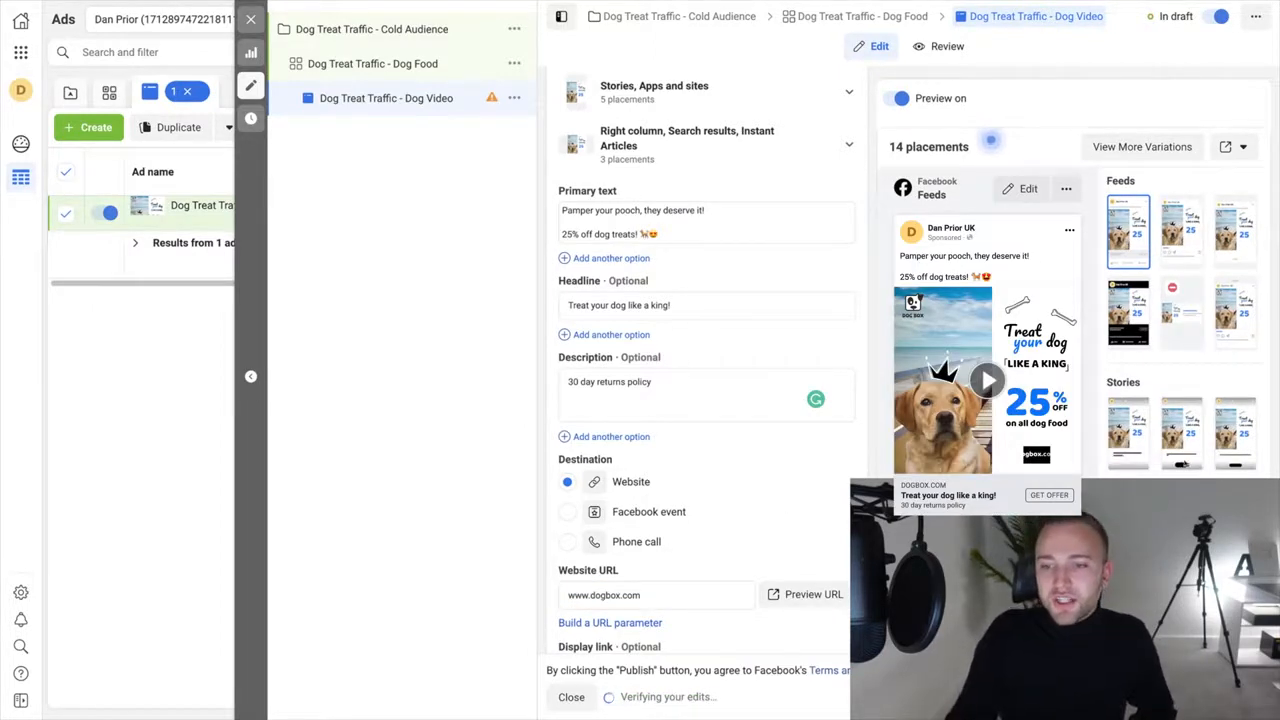
- Change the ad's call to action to Get Offer
scroll(1181, 464, down, 3)
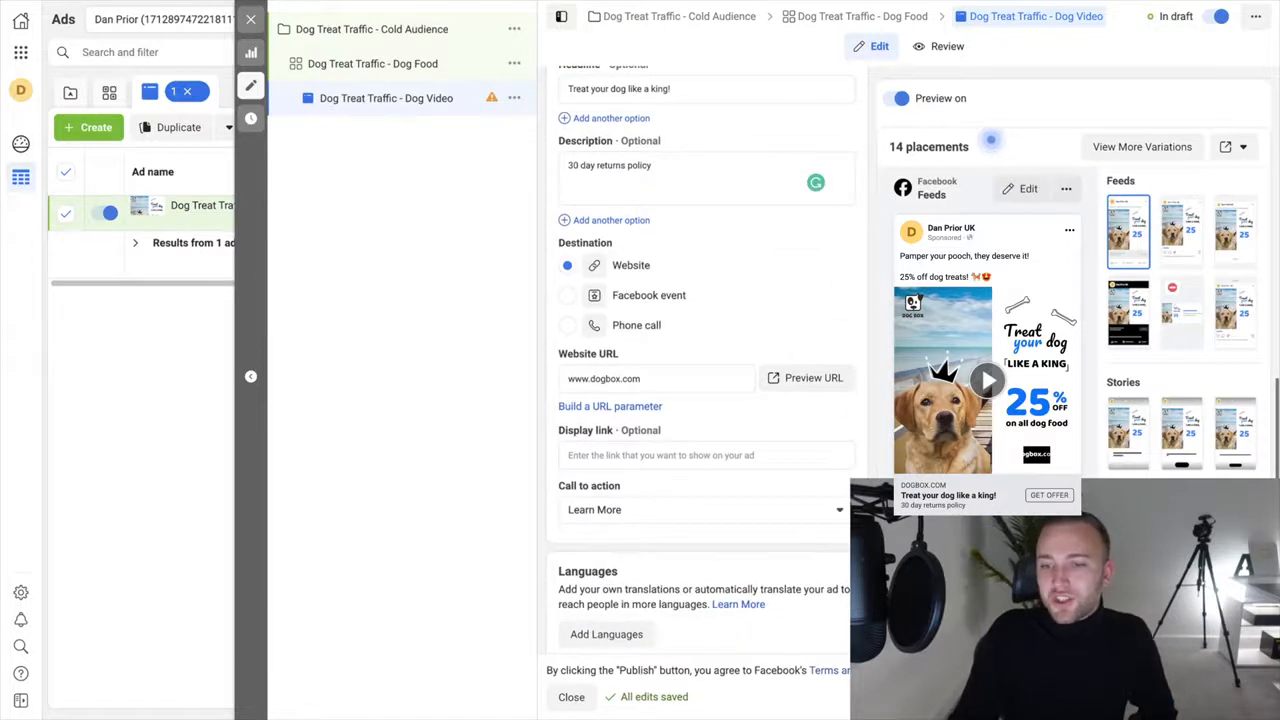
click(640, 509)
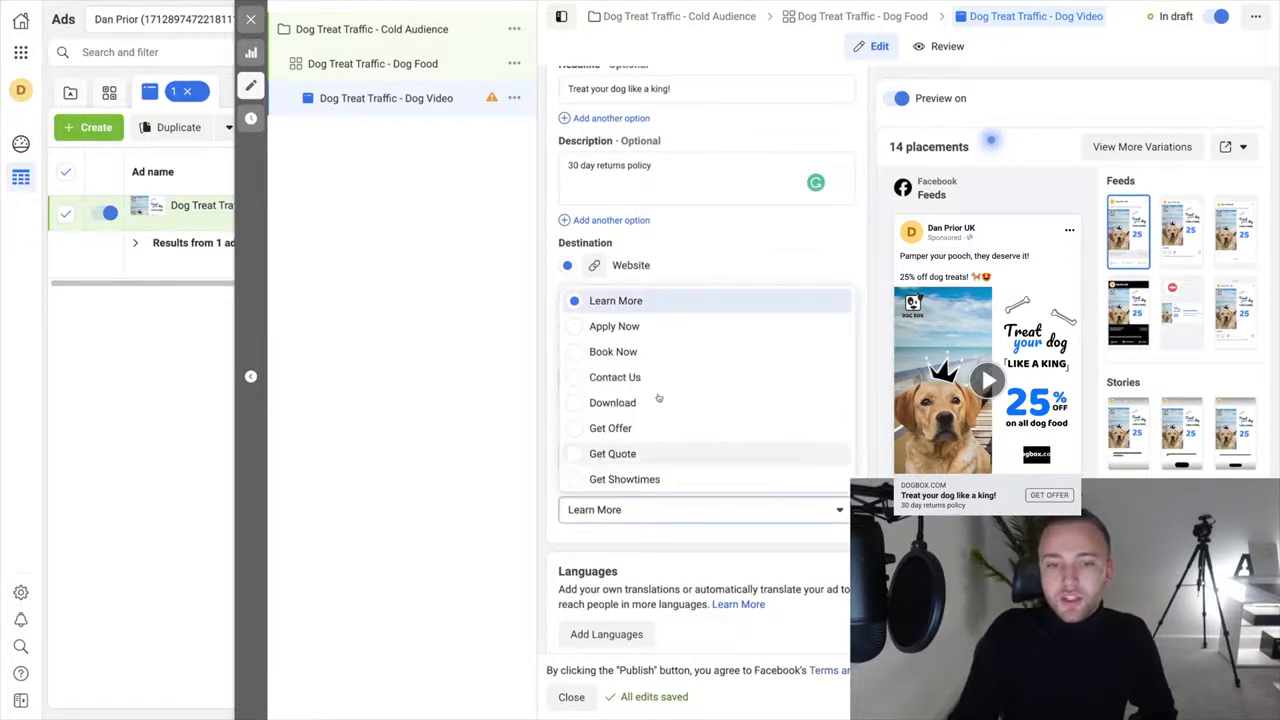
scroll(655, 400, down, 4)
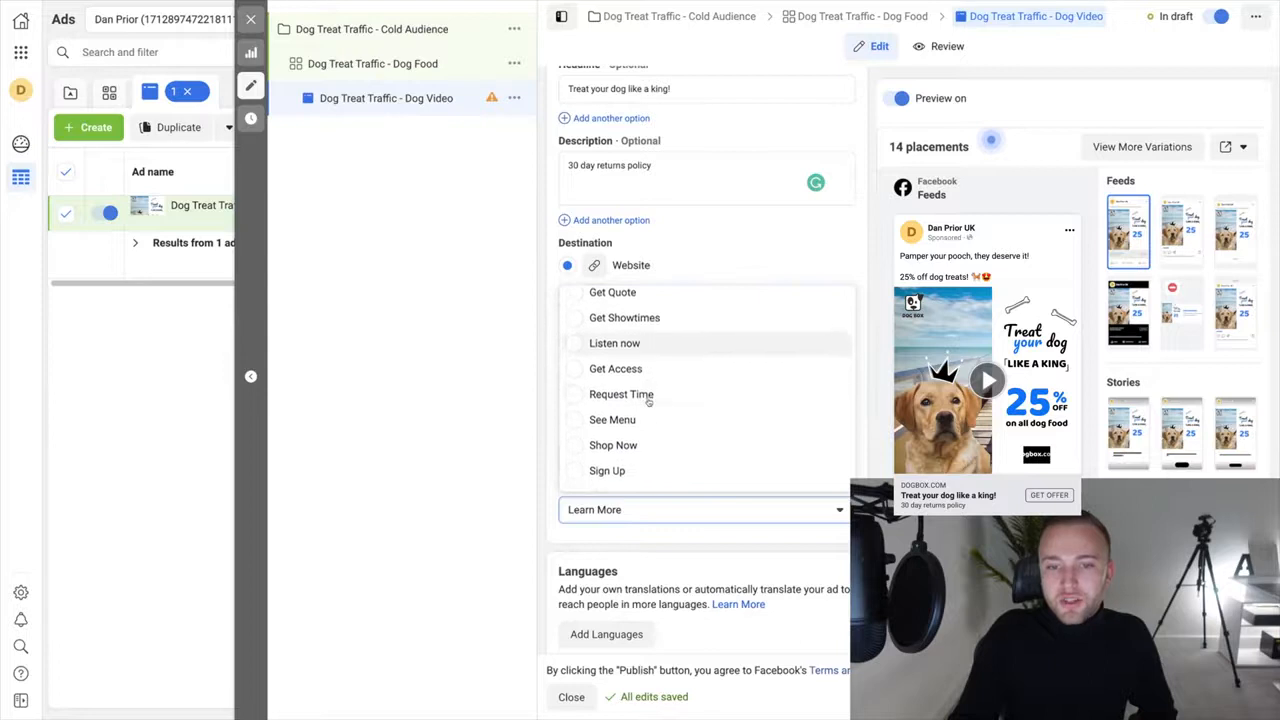
scroll(650, 400, up, 3)
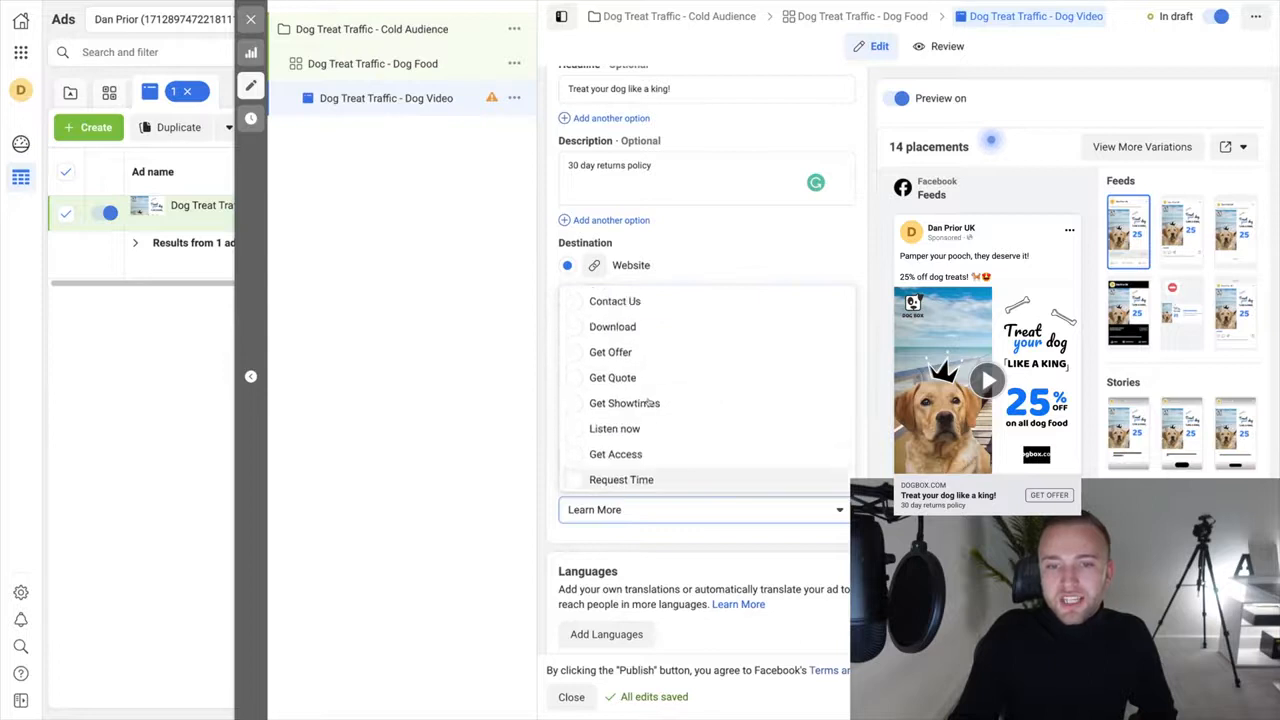
click(612, 359)
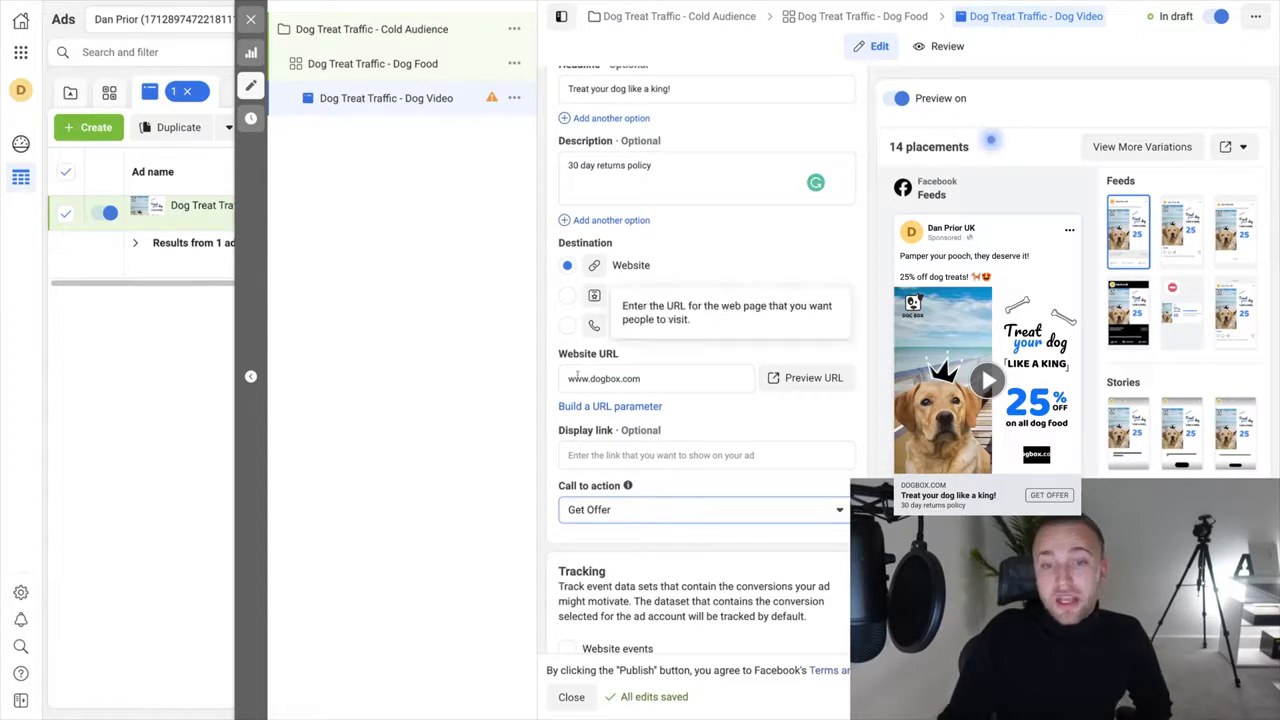
click(668, 377)
double_click(668, 377)
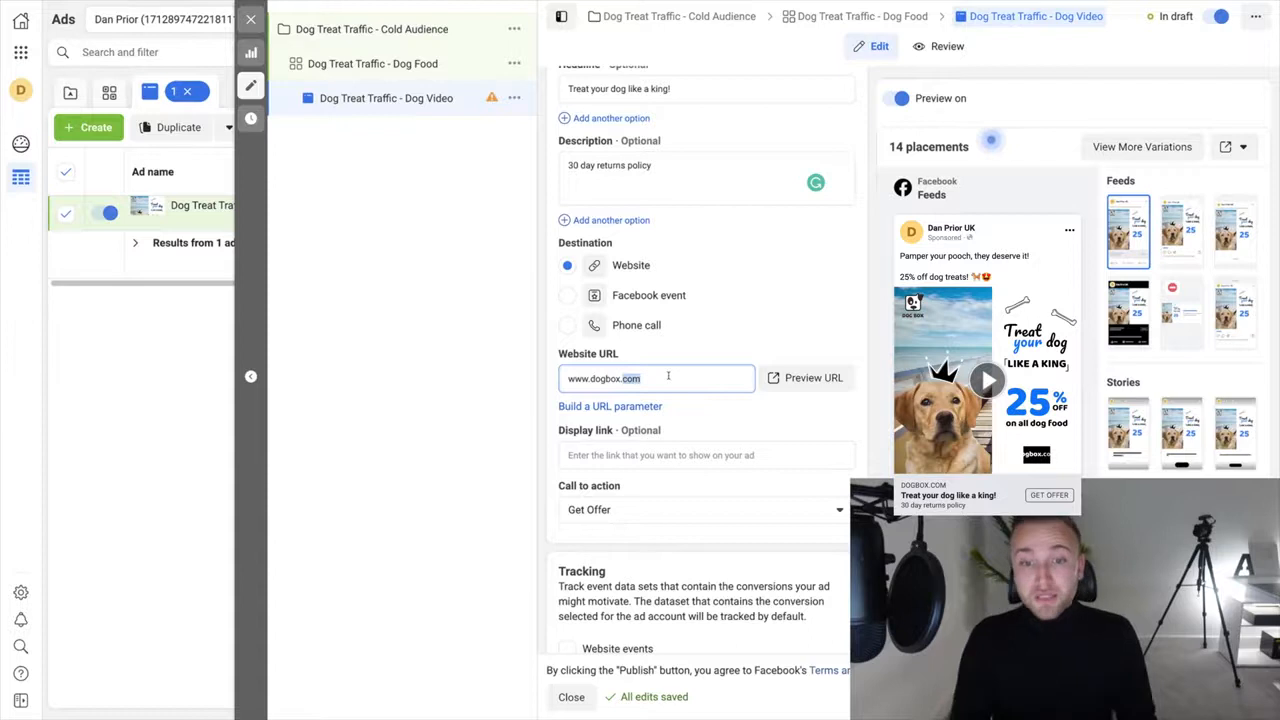
click(660, 455)
- Try enabling website events tracking for the Dog Video ad, and turn it off again
scroll(651, 543, down, 3)
click(651, 543)
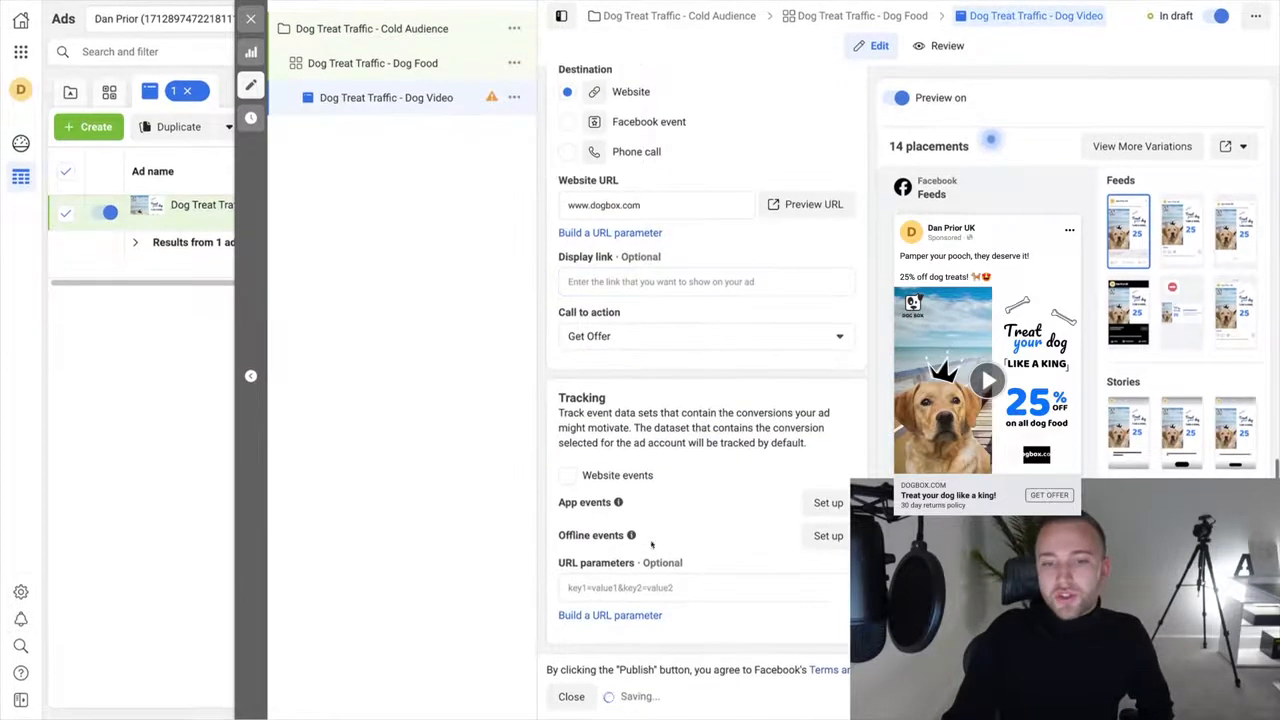
click(567, 476)
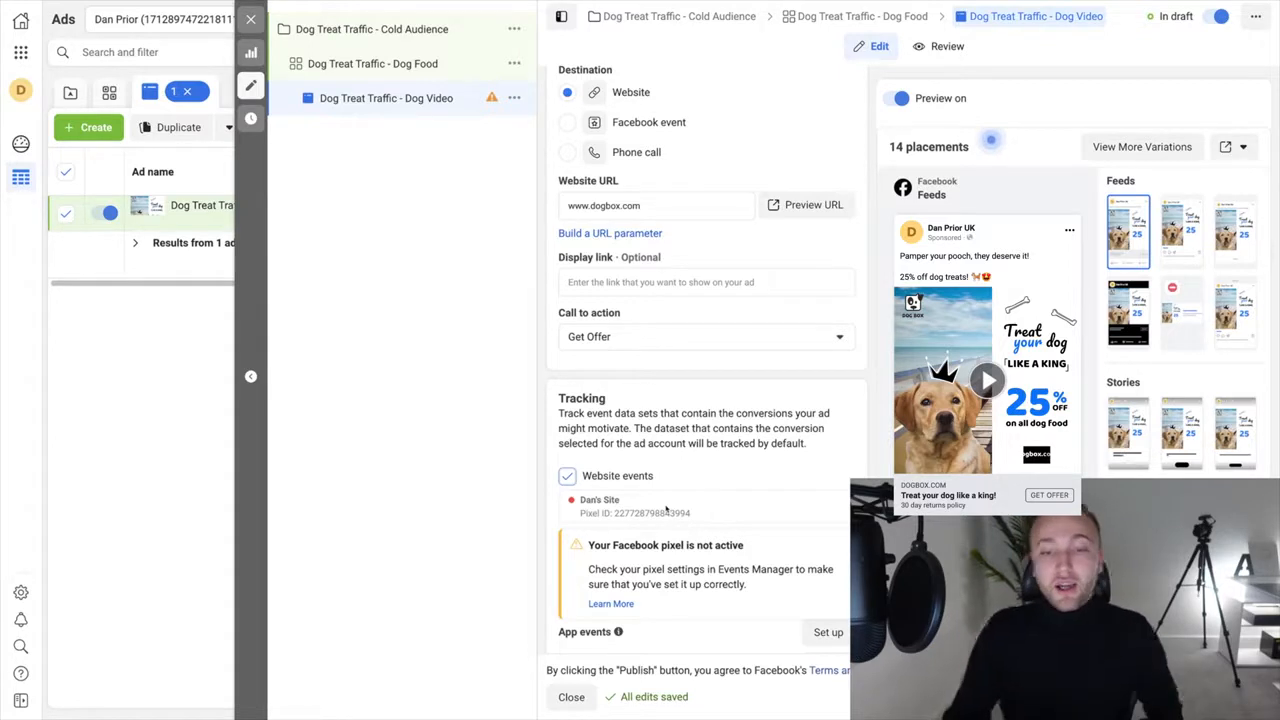
click(567, 476)
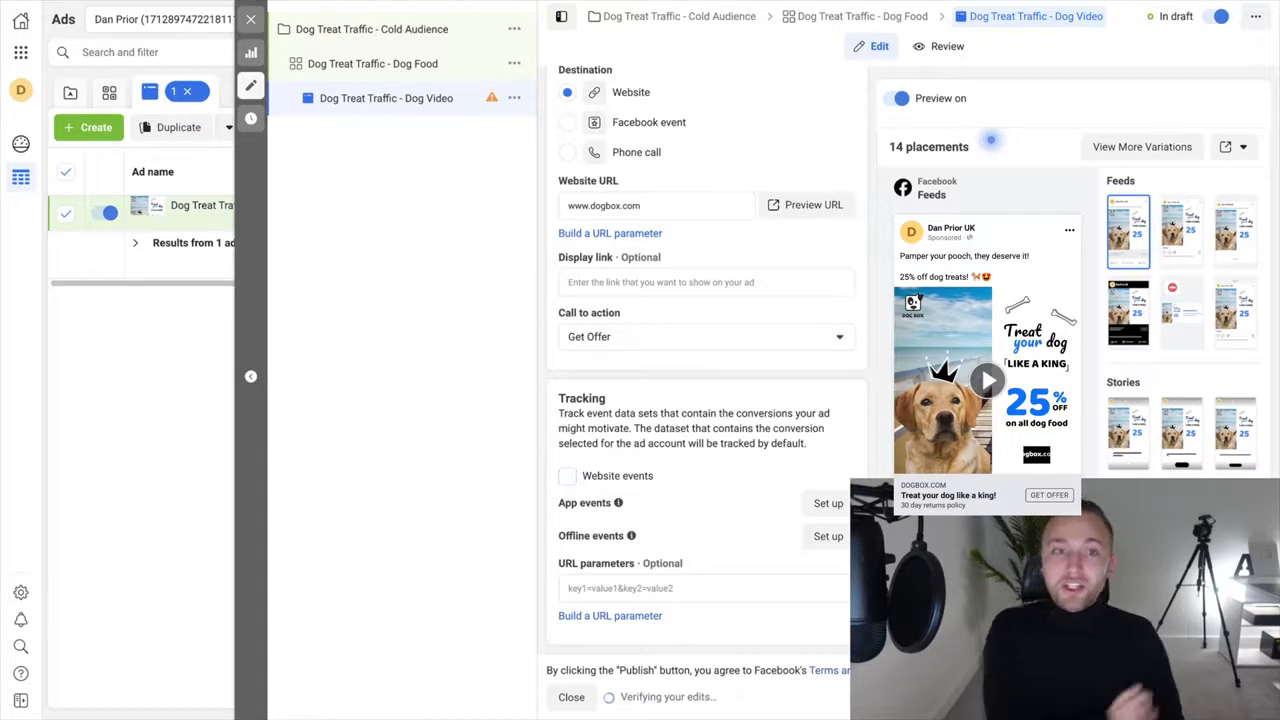
- Close the Dog Video ad editor, return to the campaigns list, and clear the campaign and ad set selections
click(251, 19)
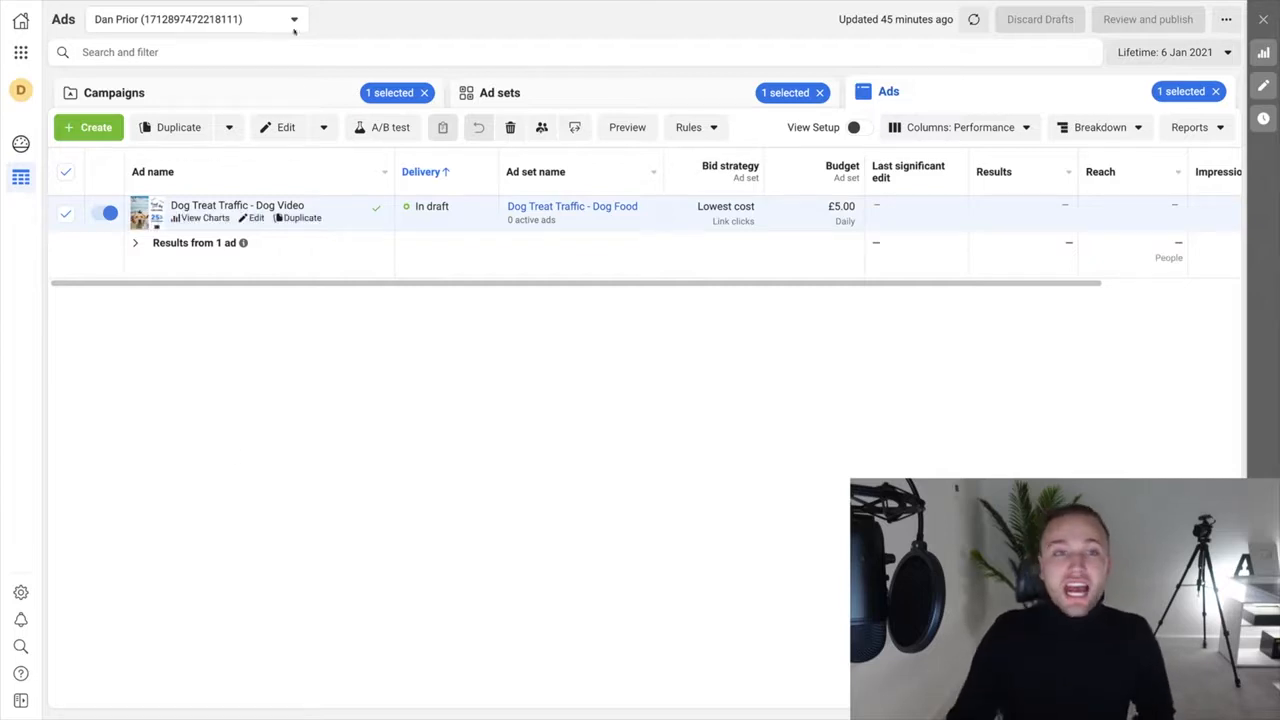
click(291, 99)
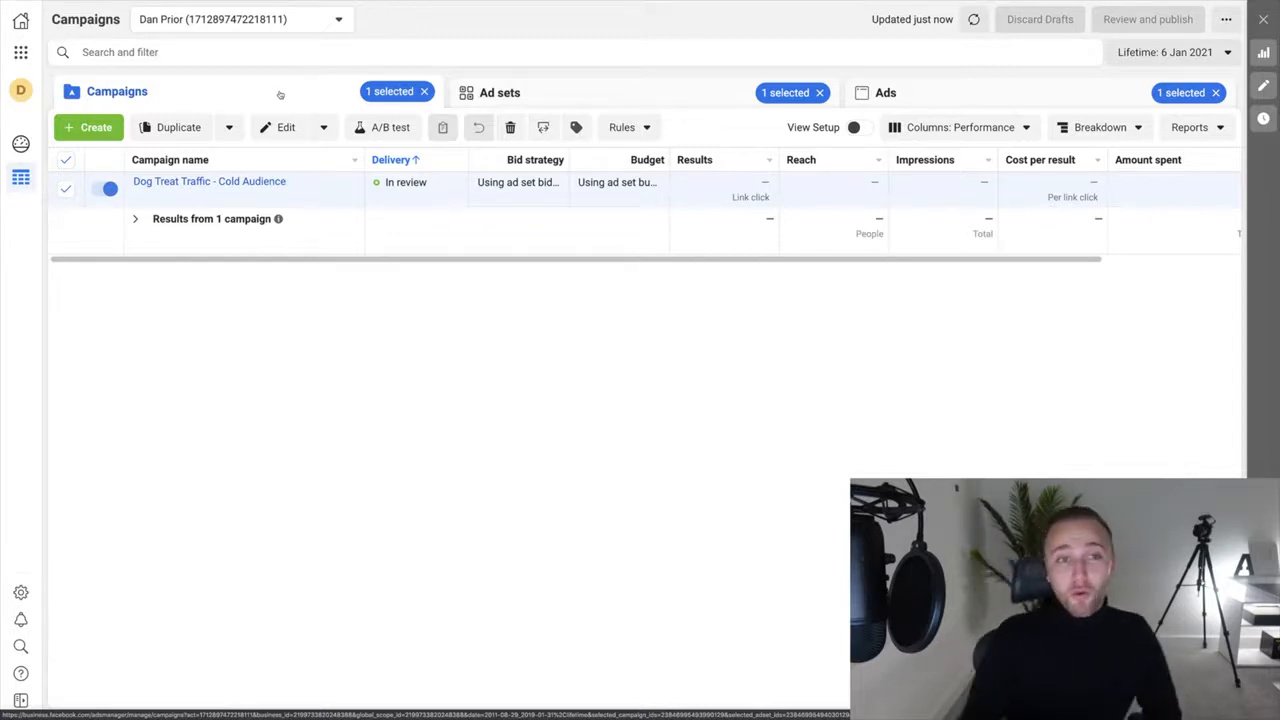
click(424, 91)
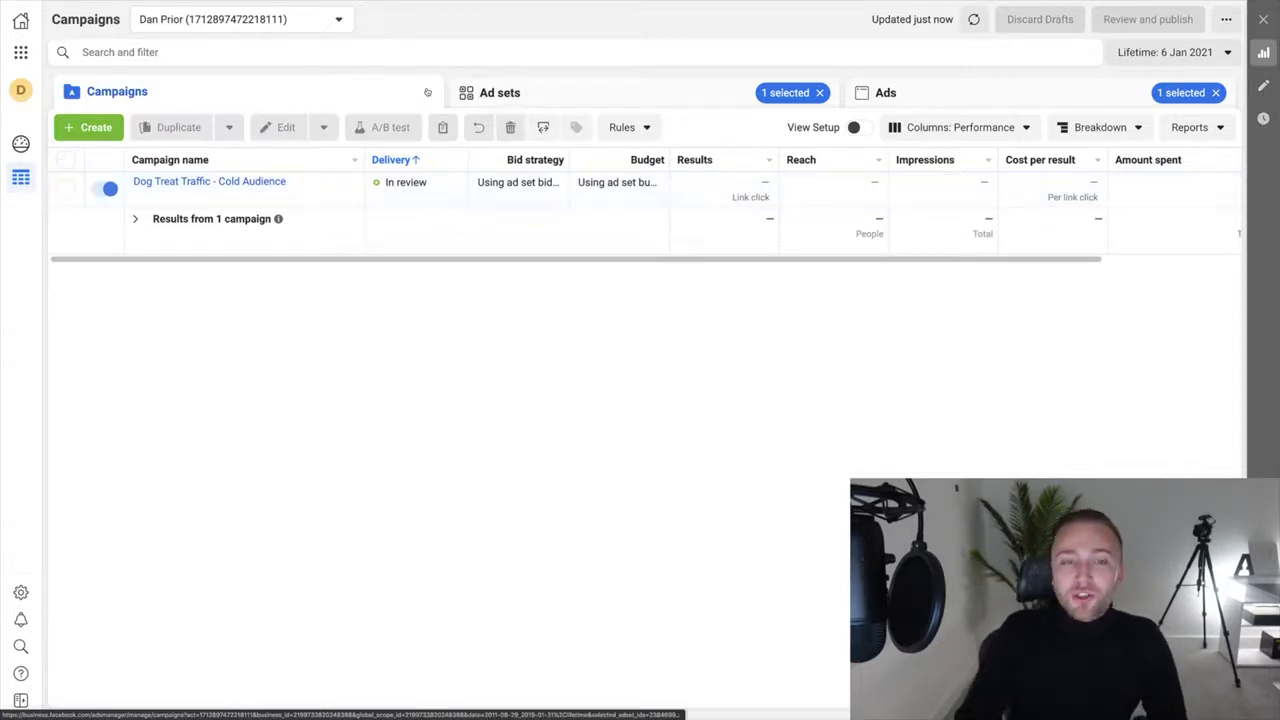
click(819, 92)
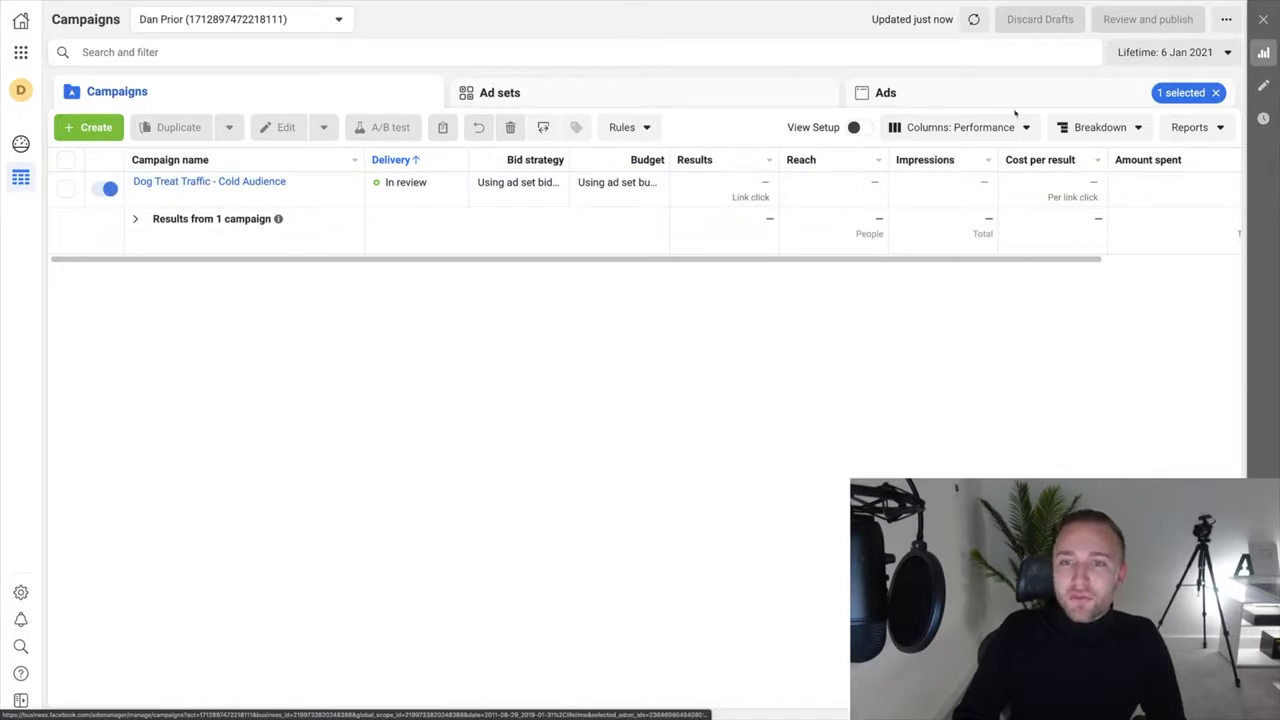
- Examine the performance columns for the Dog Treat Traffic - Dog Video ad in the ads list
click(993, 104)
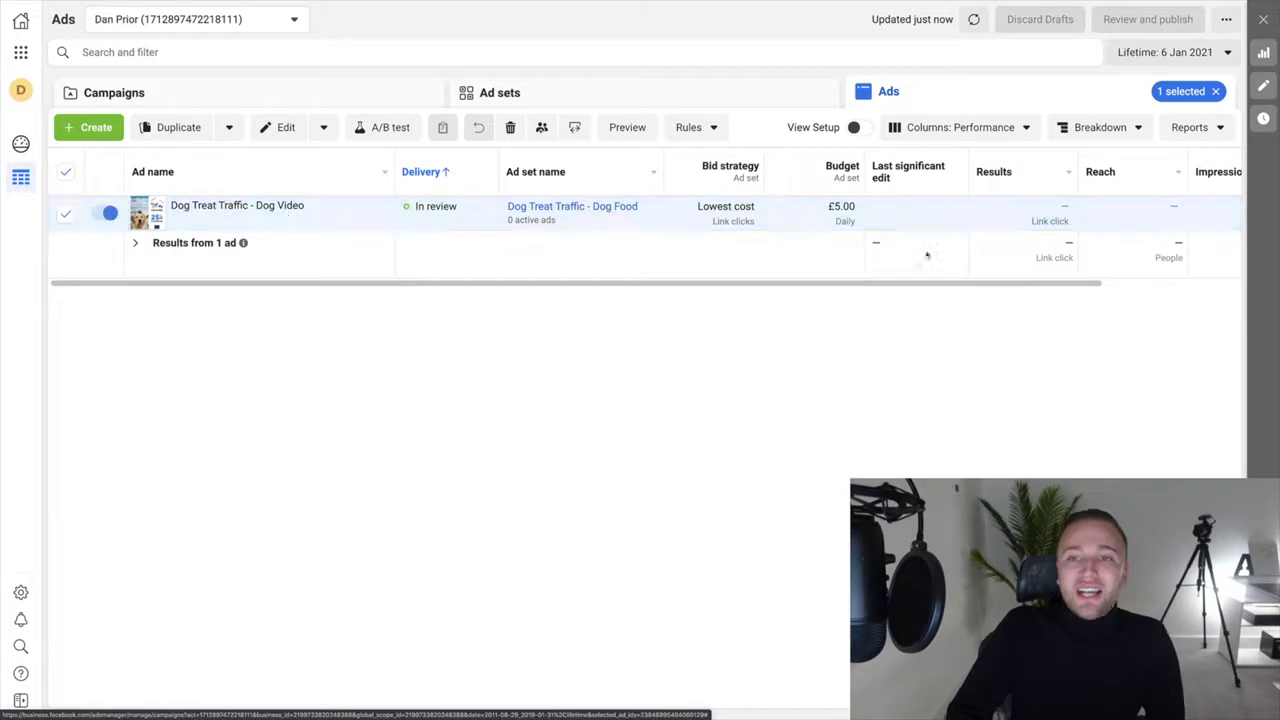
scroll(869, 286, right, 3)
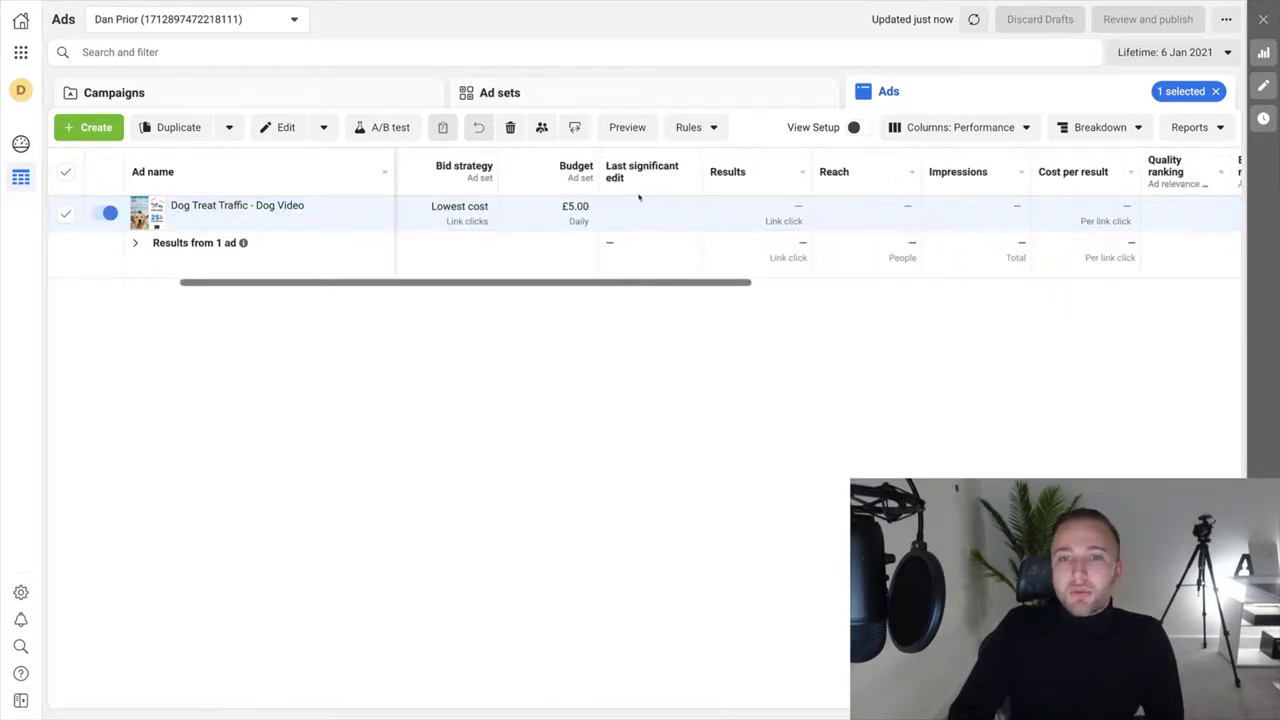
drag(530, 284, 905, 220)
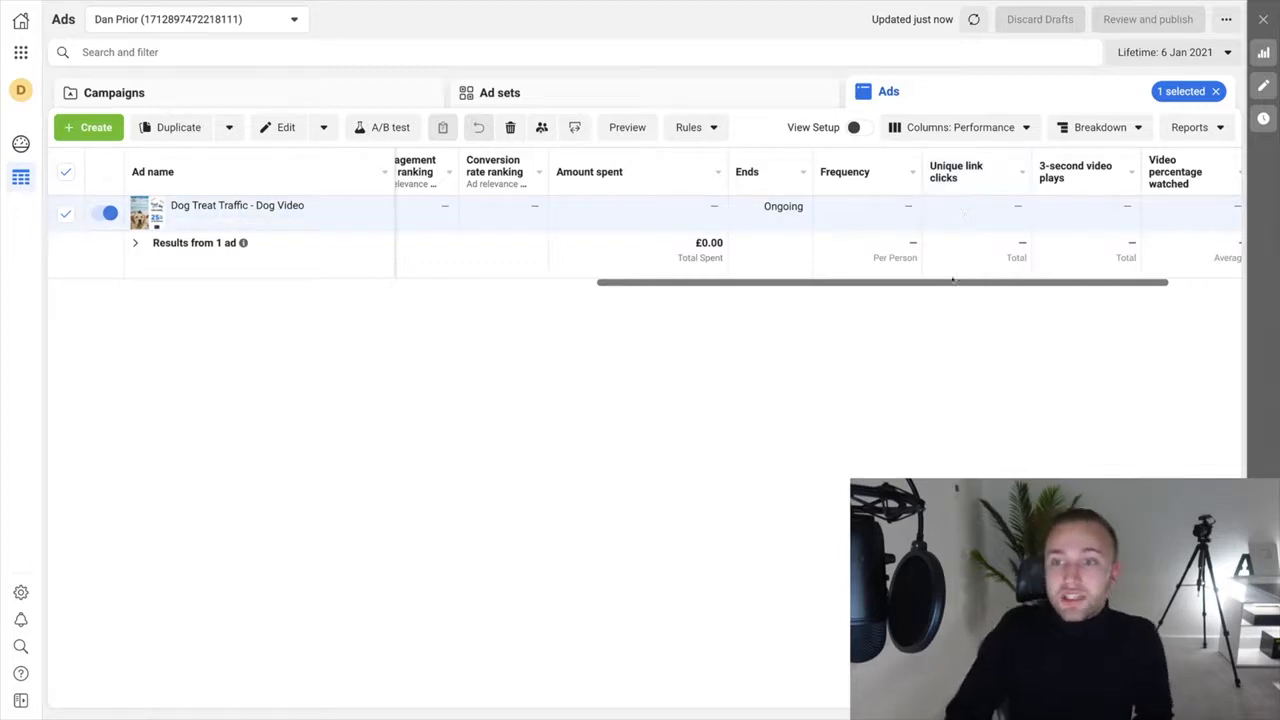
drag(948, 287, 675, 287)
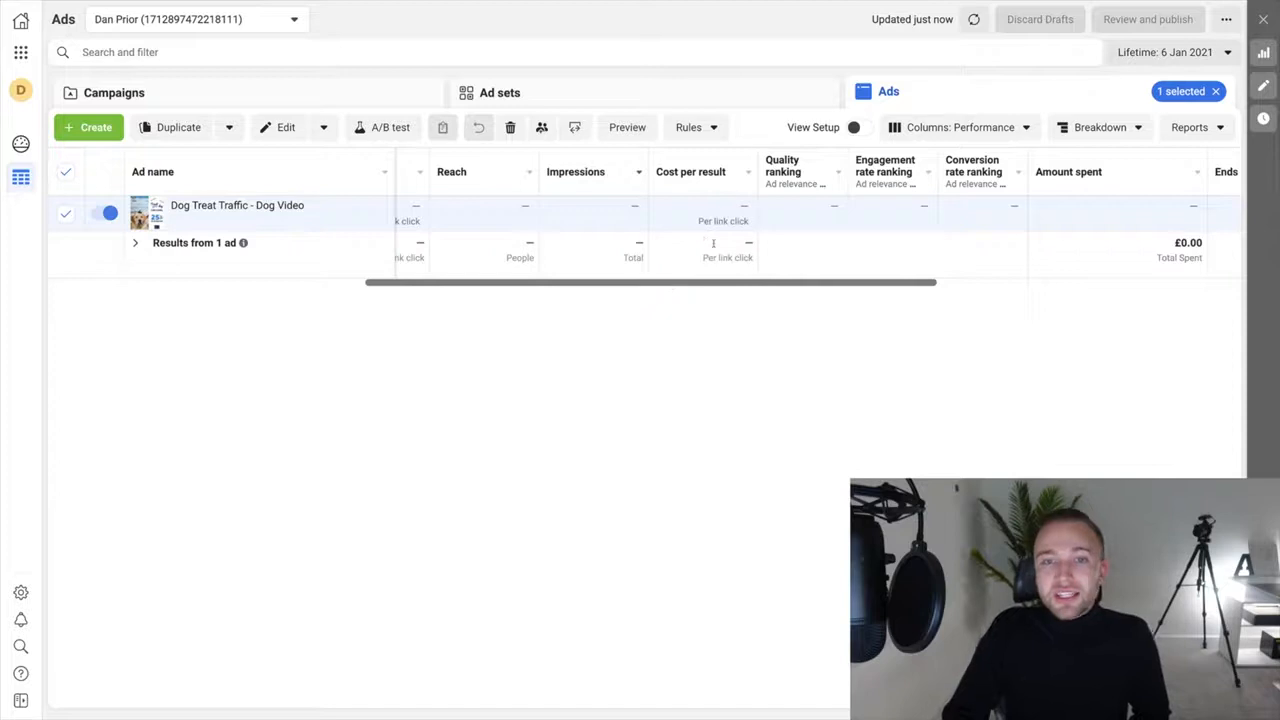
- Review the performance, cost and engagement metrics available for customising the ads table columns, without changing the selection
click(1004, 132)
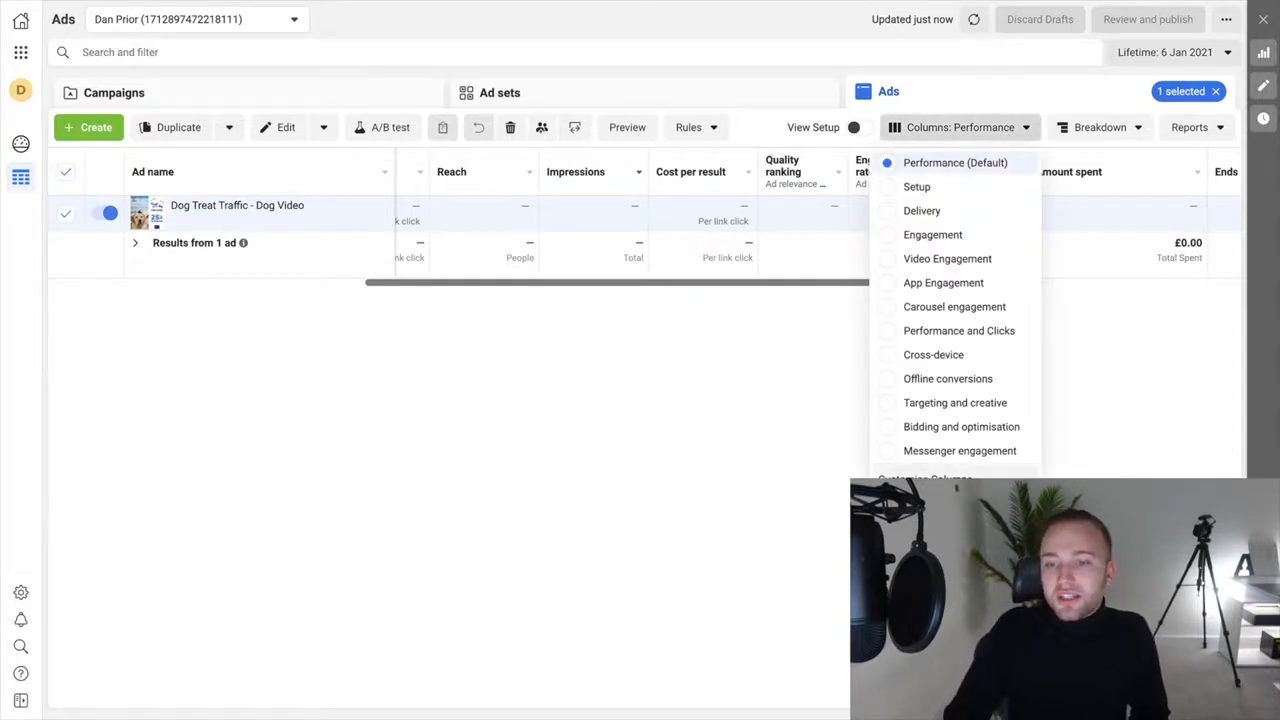
click(925, 480)
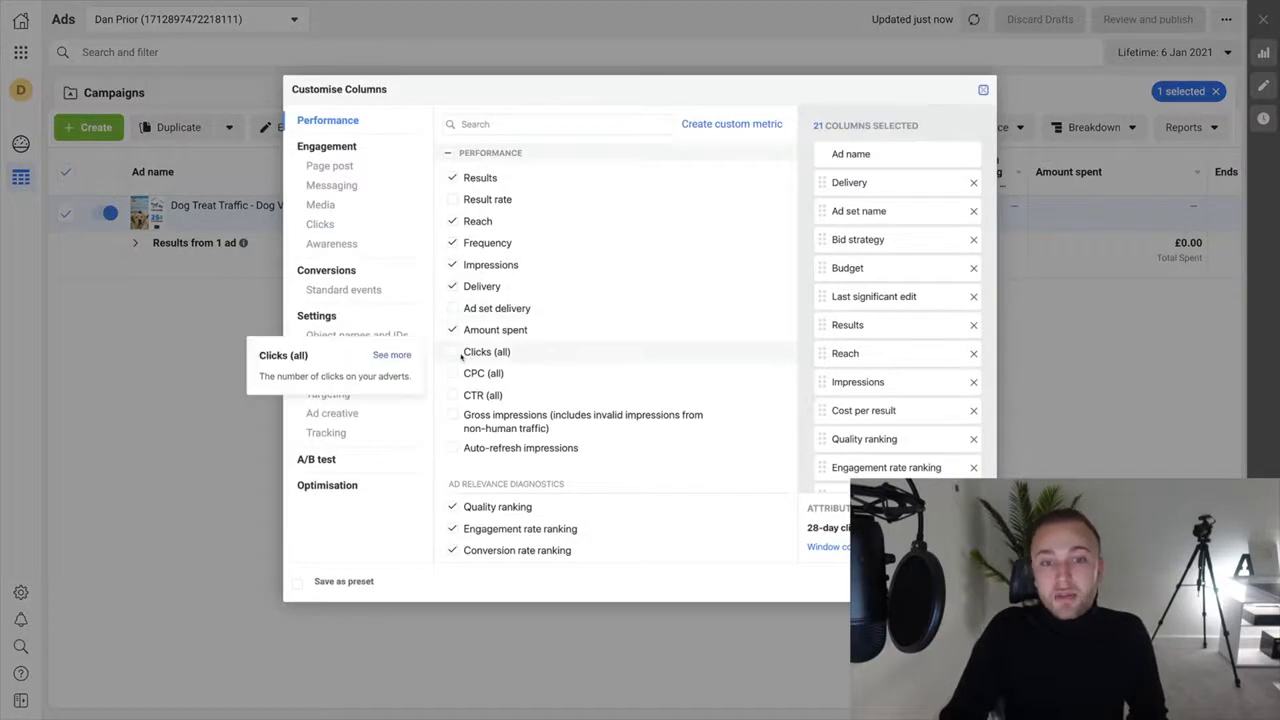
mouse_move(481, 398)
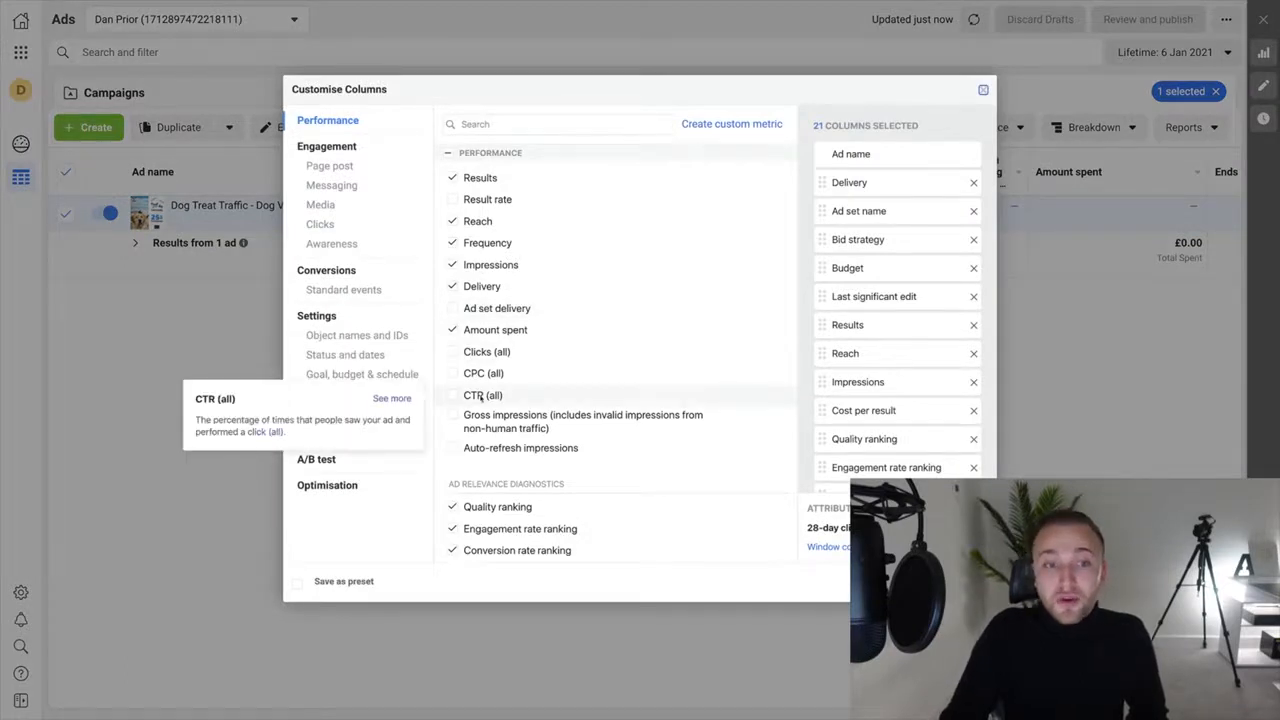
scroll(499, 402, down, 5)
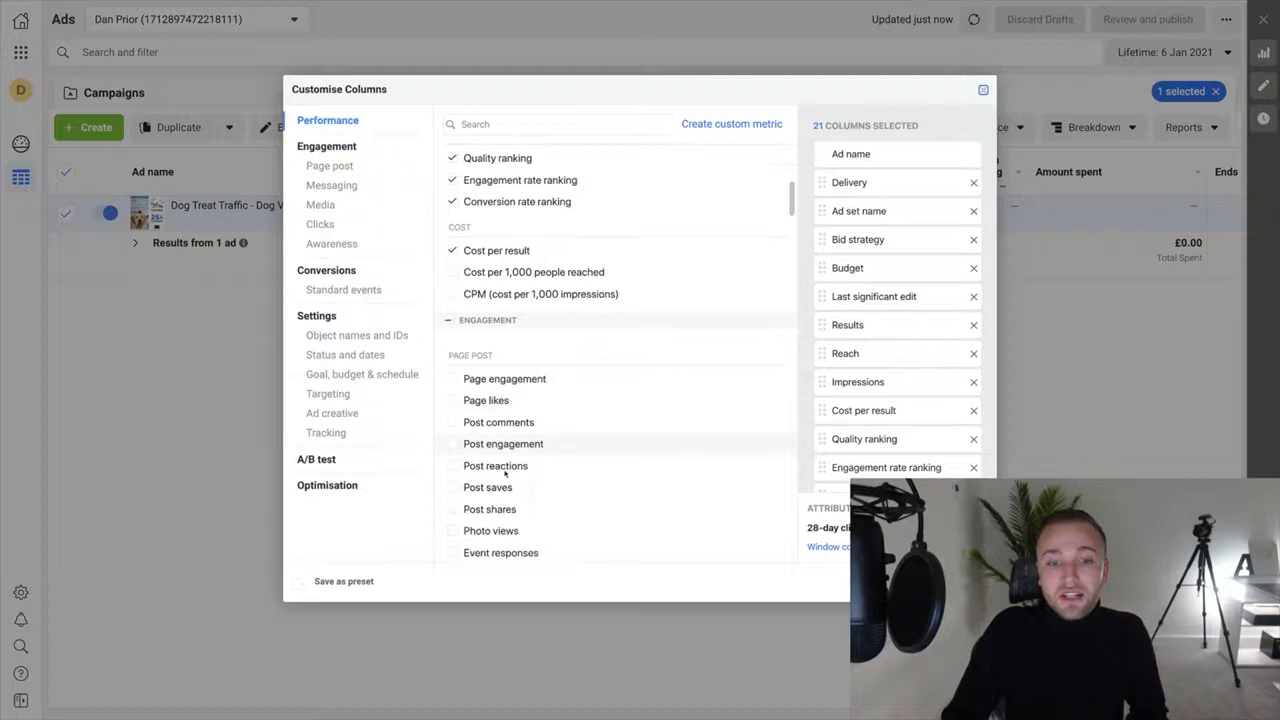
mouse_move(505, 297)
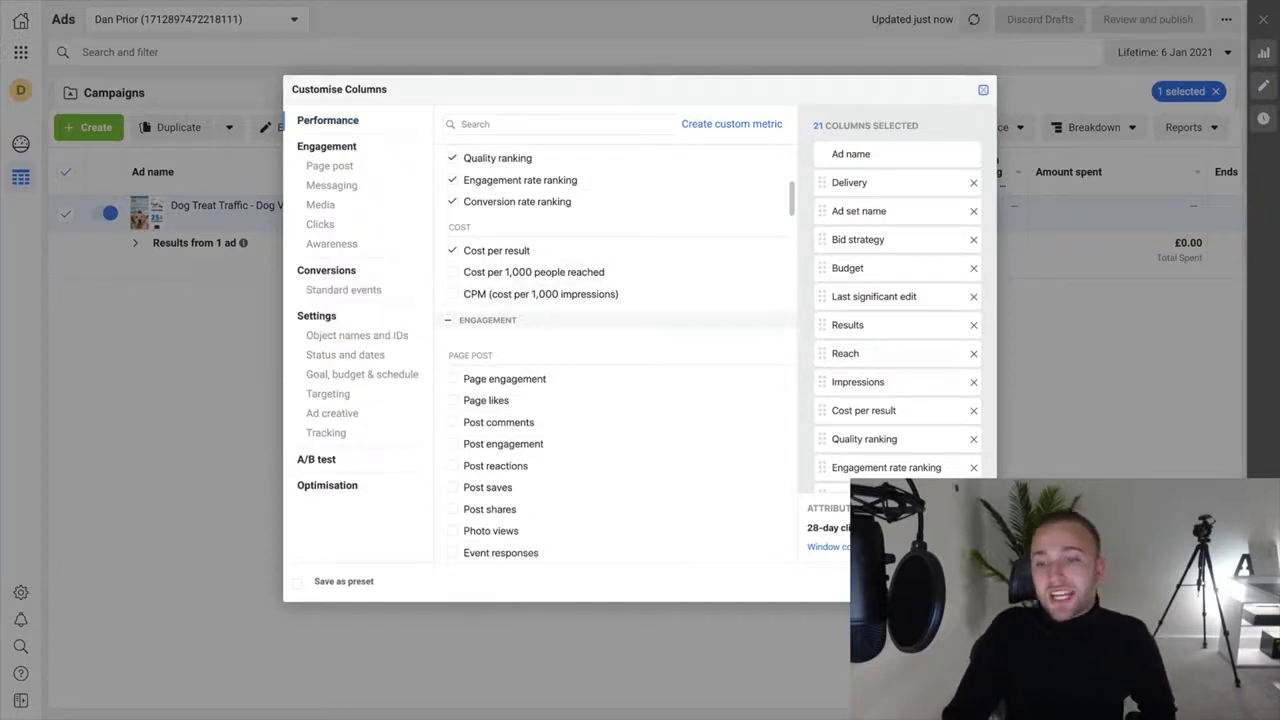
click(983, 89)
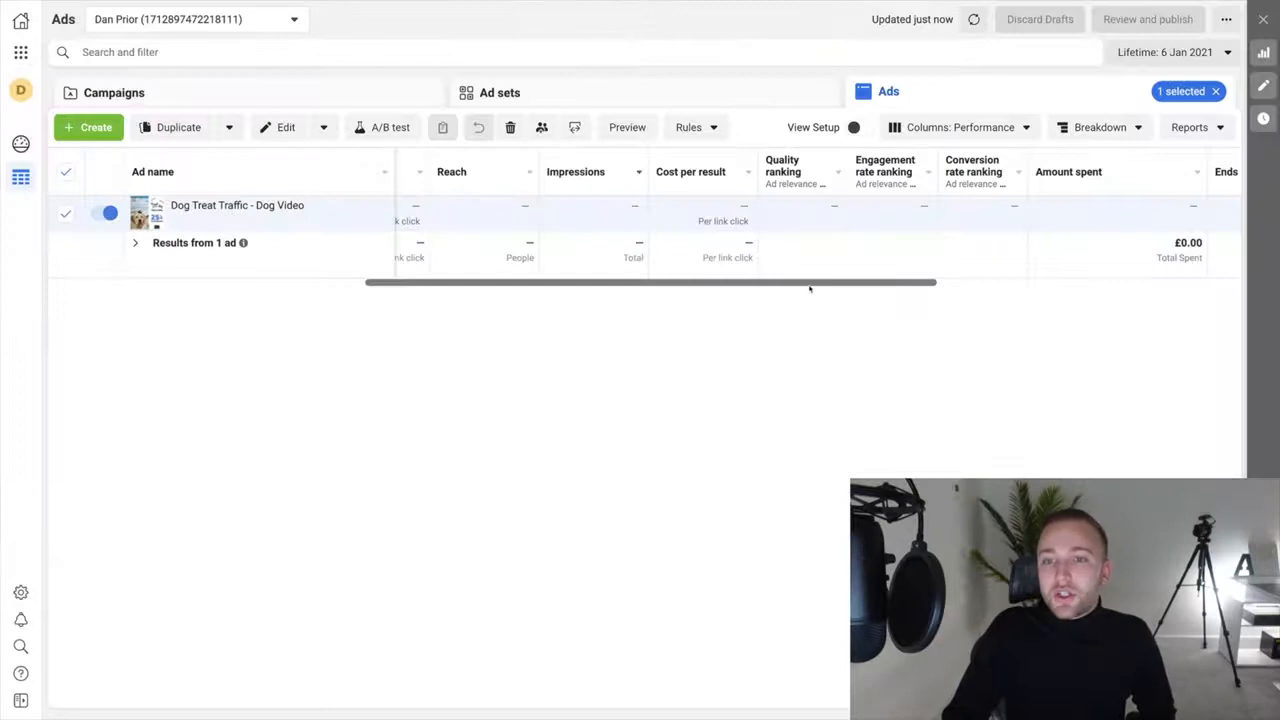
- Check the ads table's remaining video and click metrics and the available column presets
drag(809, 285, 1158, 283)
click(960, 127)
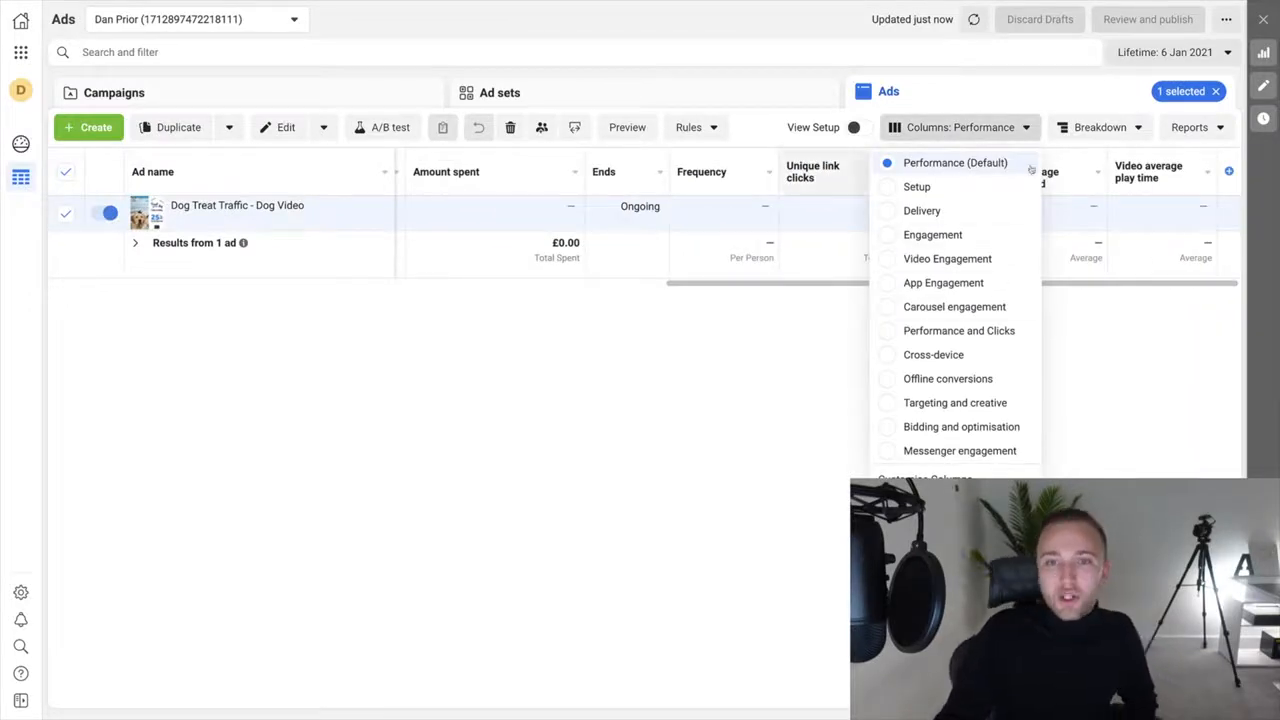
click(916, 131)
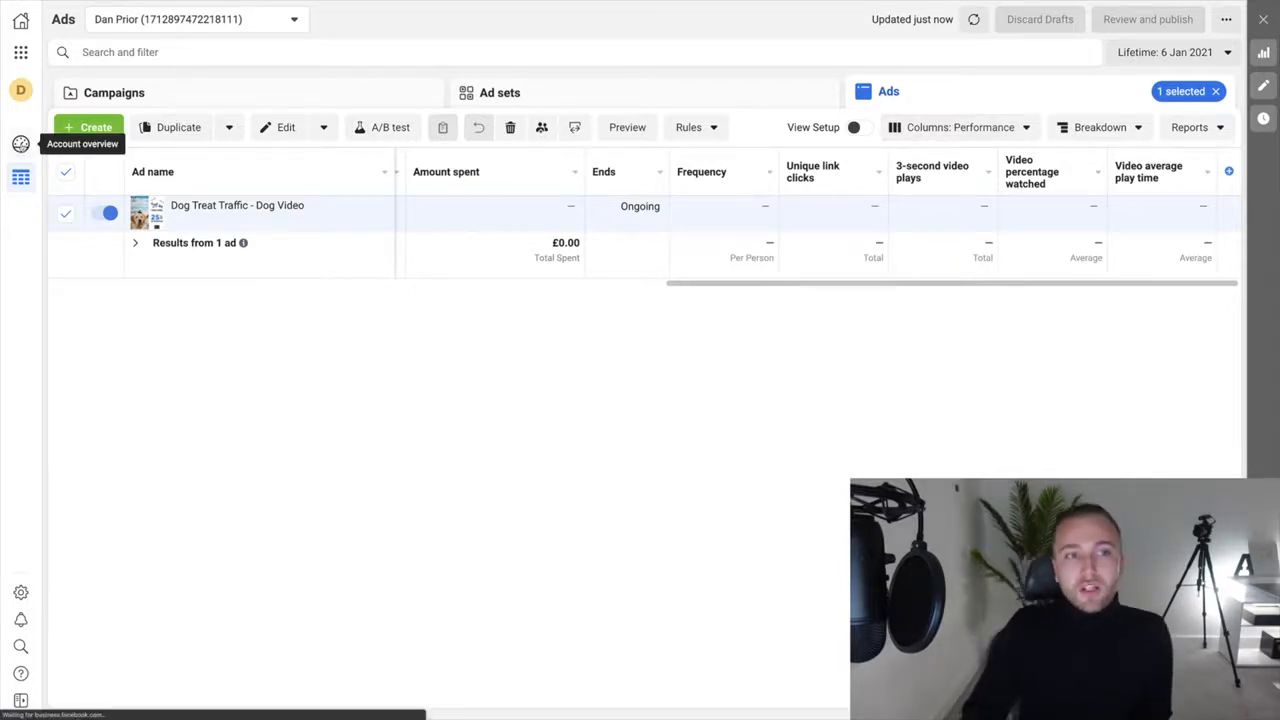
- Open the account overview and change its Reach metric to Website purchases
click(21, 144)
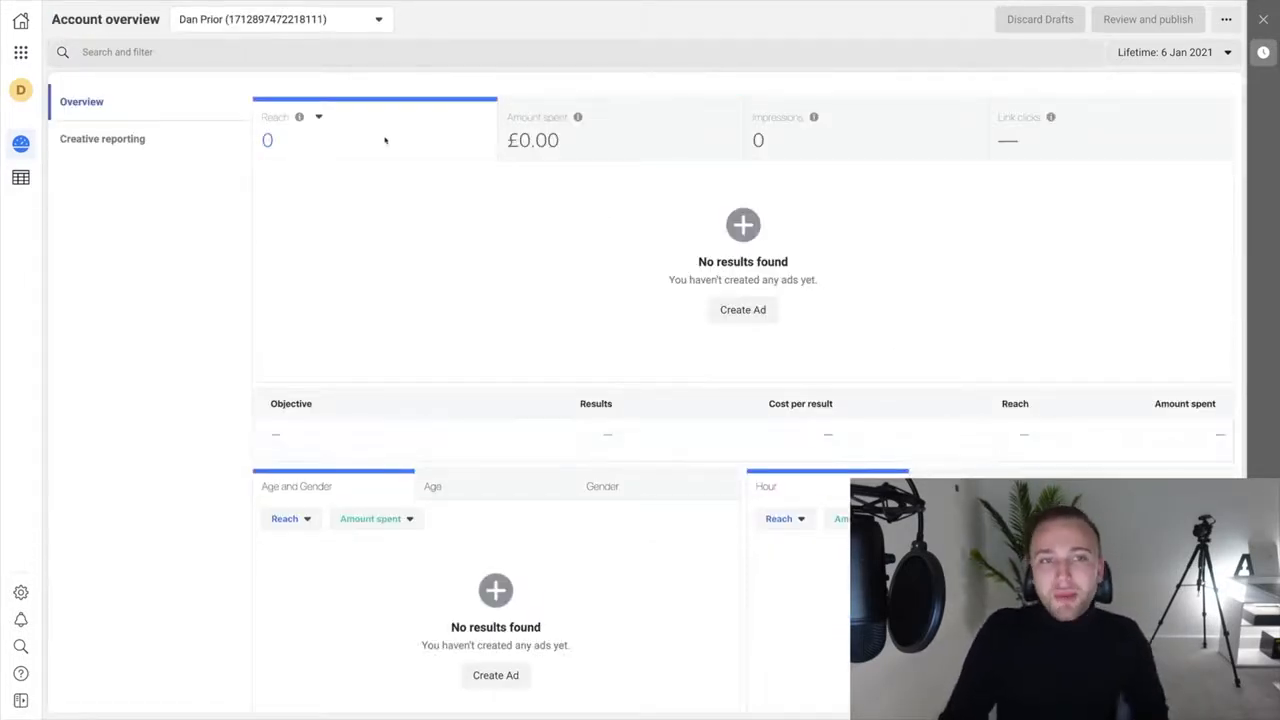
click(321, 118)
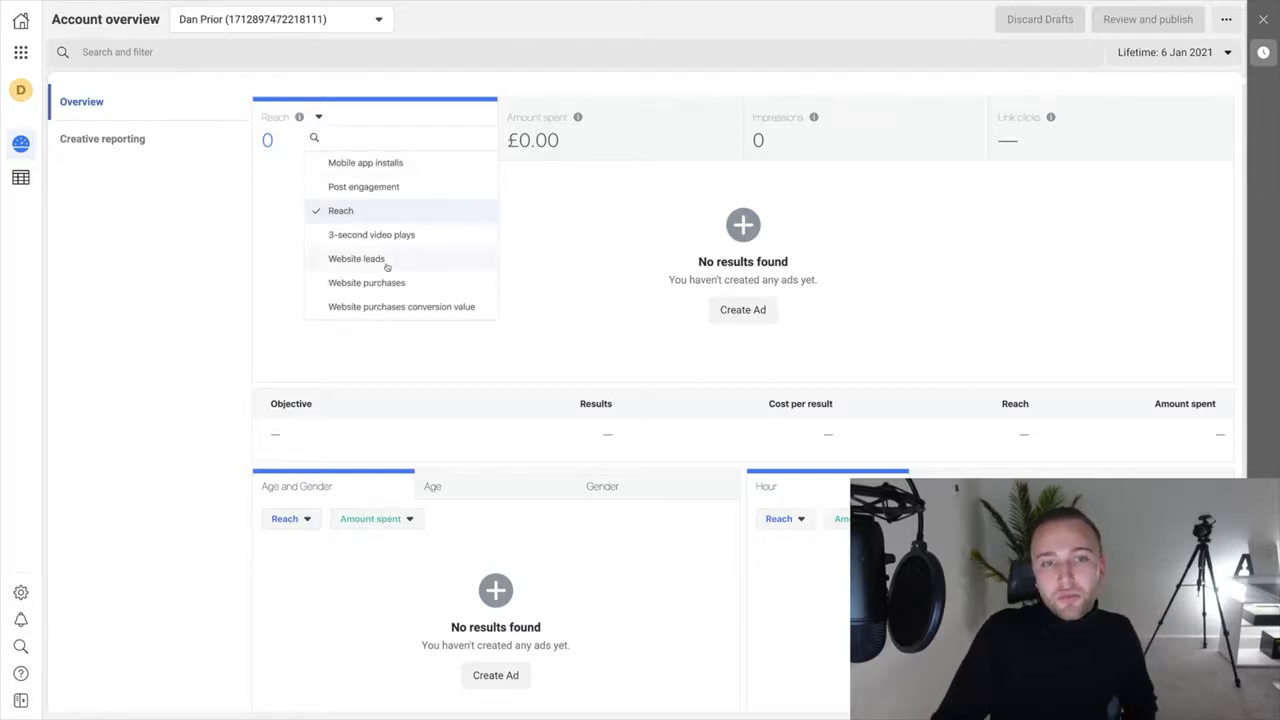
click(392, 283)
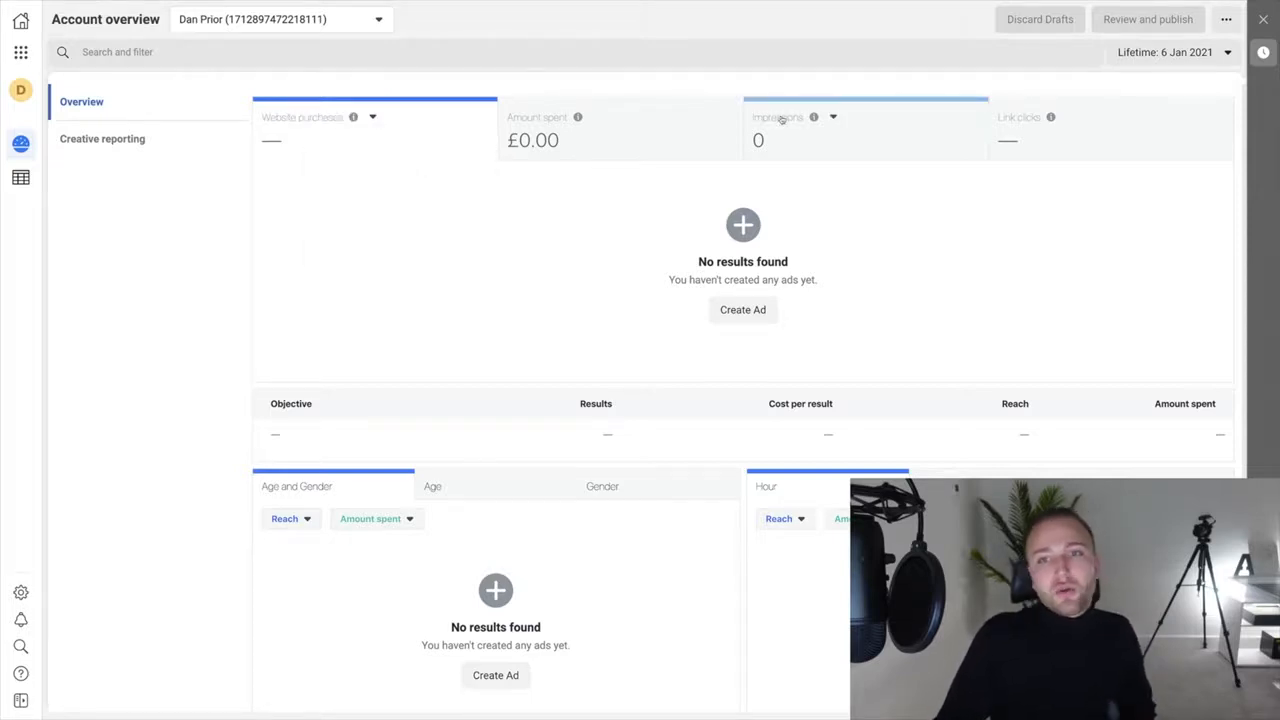
- Review the account overview's age and gender, hour, location and account breakdowns
scroll(532, 432, down, 3)
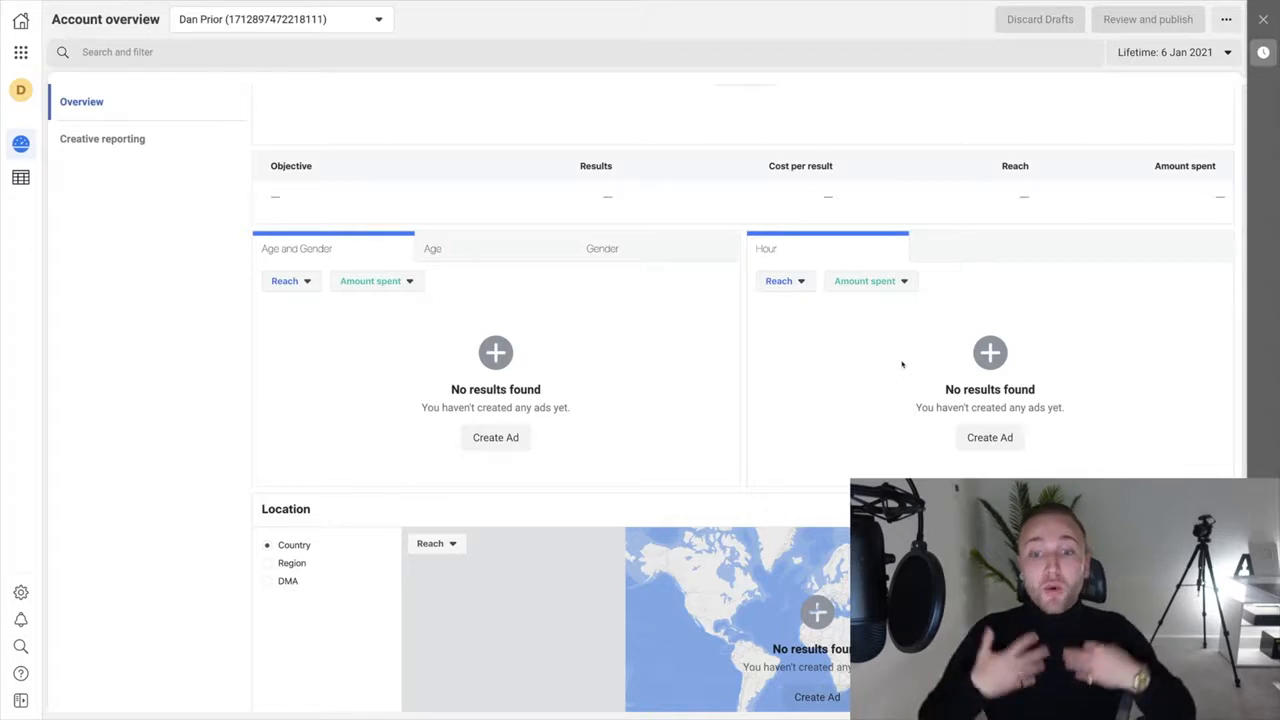
scroll(901, 364, down, 3)
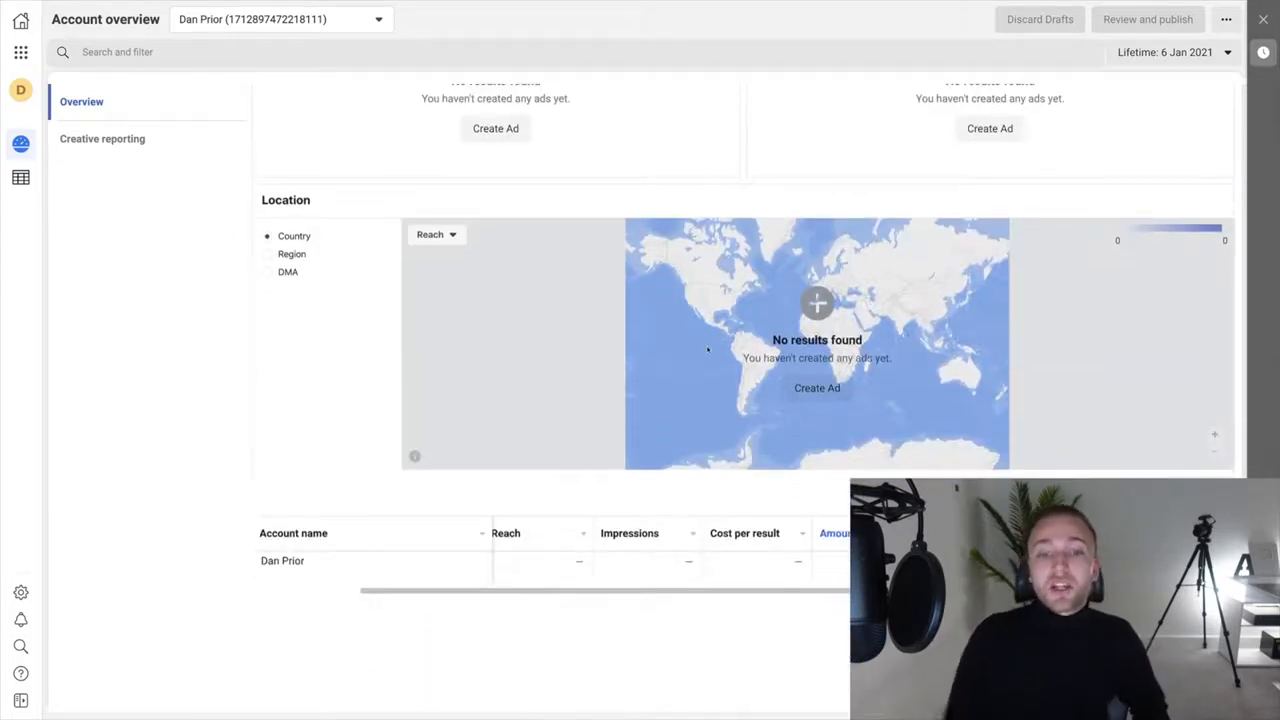
scroll(707, 349, up, 5)
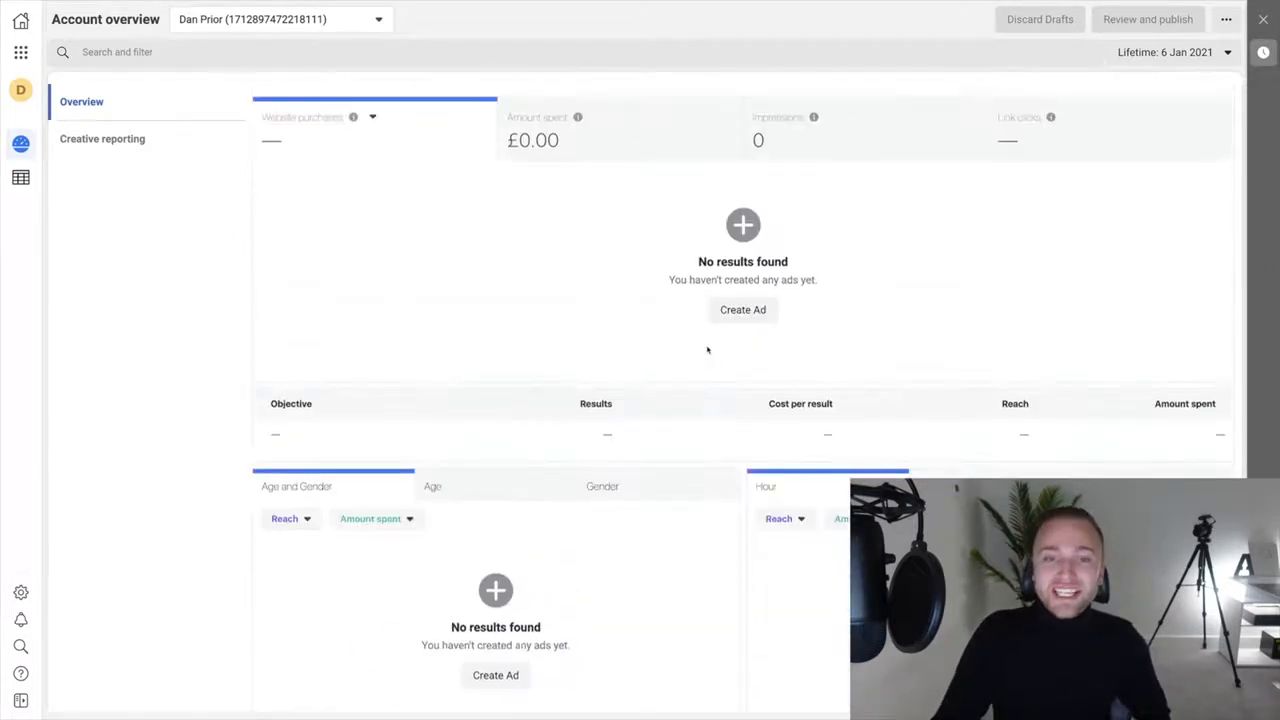
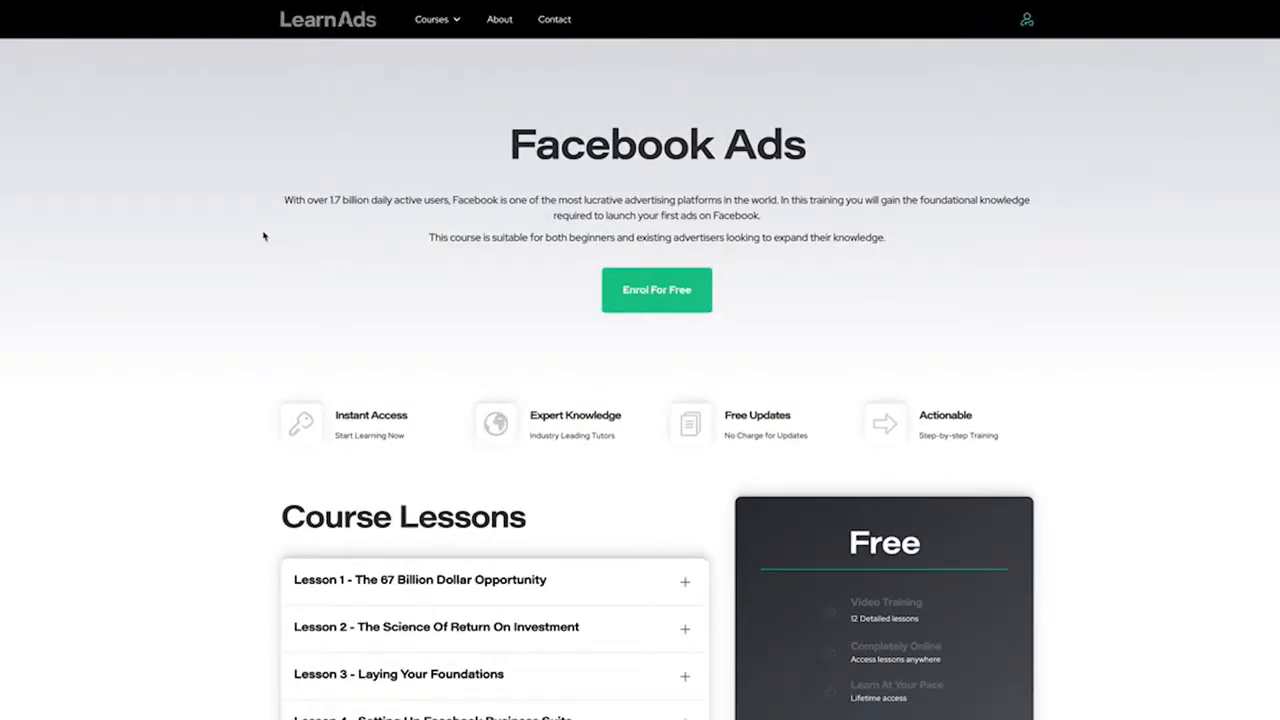
- On the LearnAds site, review the Facebook Ads course lessons, including the Lesson 1 description, and open the free enrolment form
scroll(264, 236, down, 1)
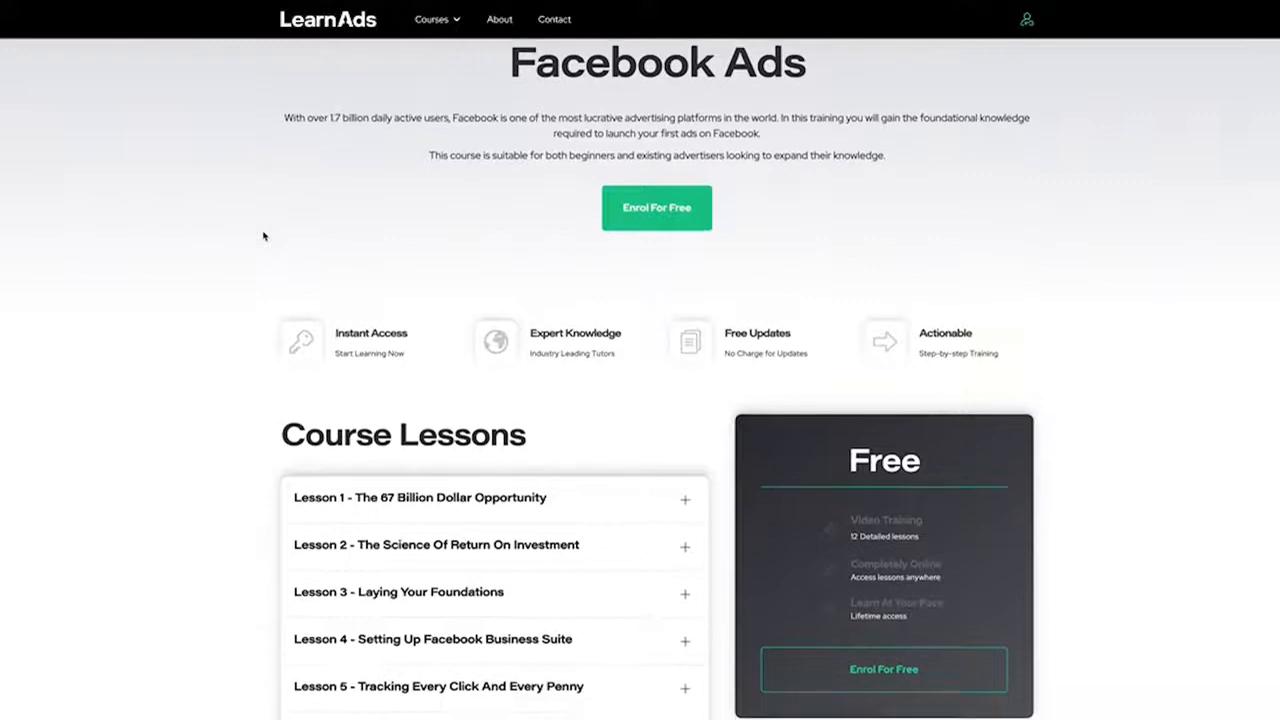
scroll(264, 236, down, 1)
scroll(264, 236, down, 2)
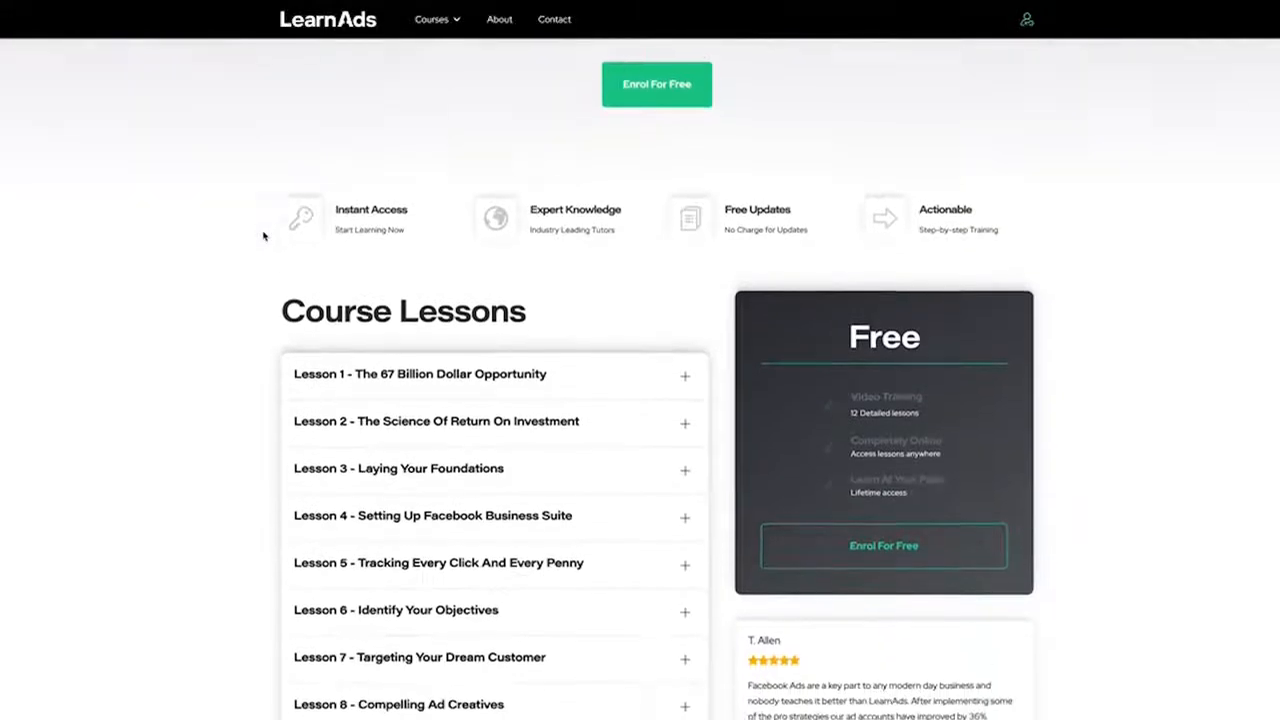
scroll(264, 236, down, 1)
scroll(264, 236, down, 1)
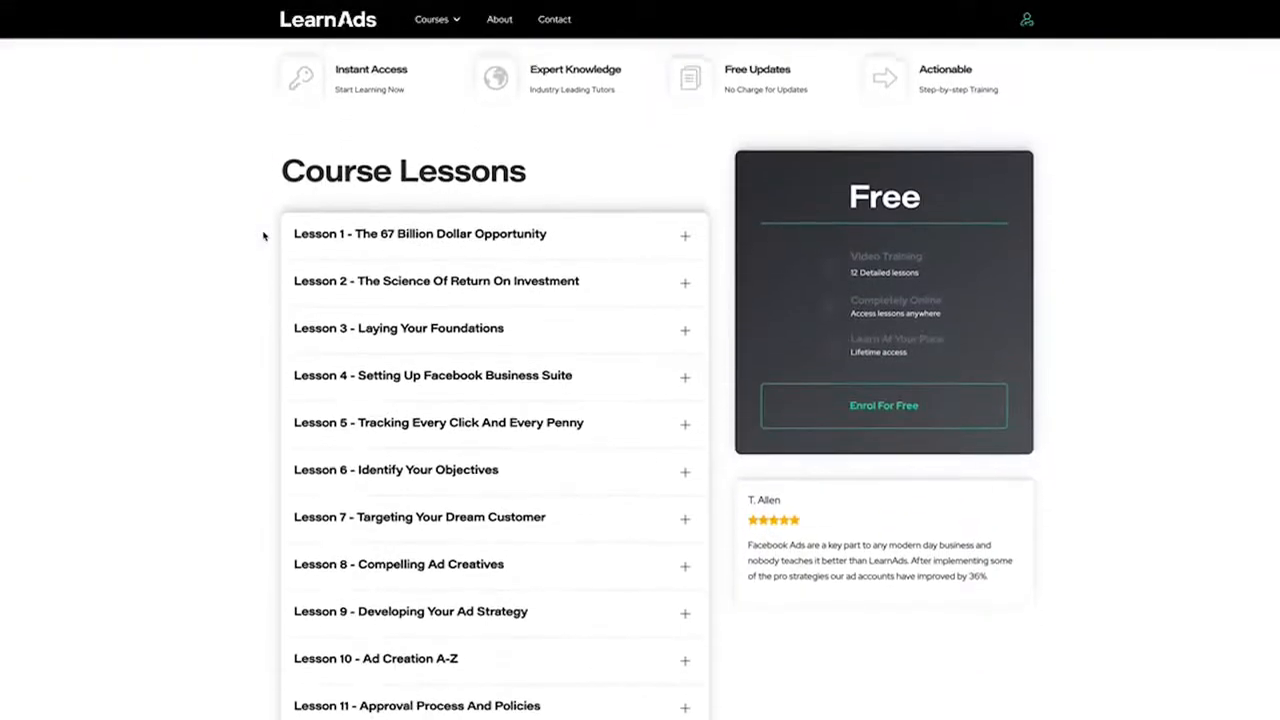
scroll(264, 236, down, 1)
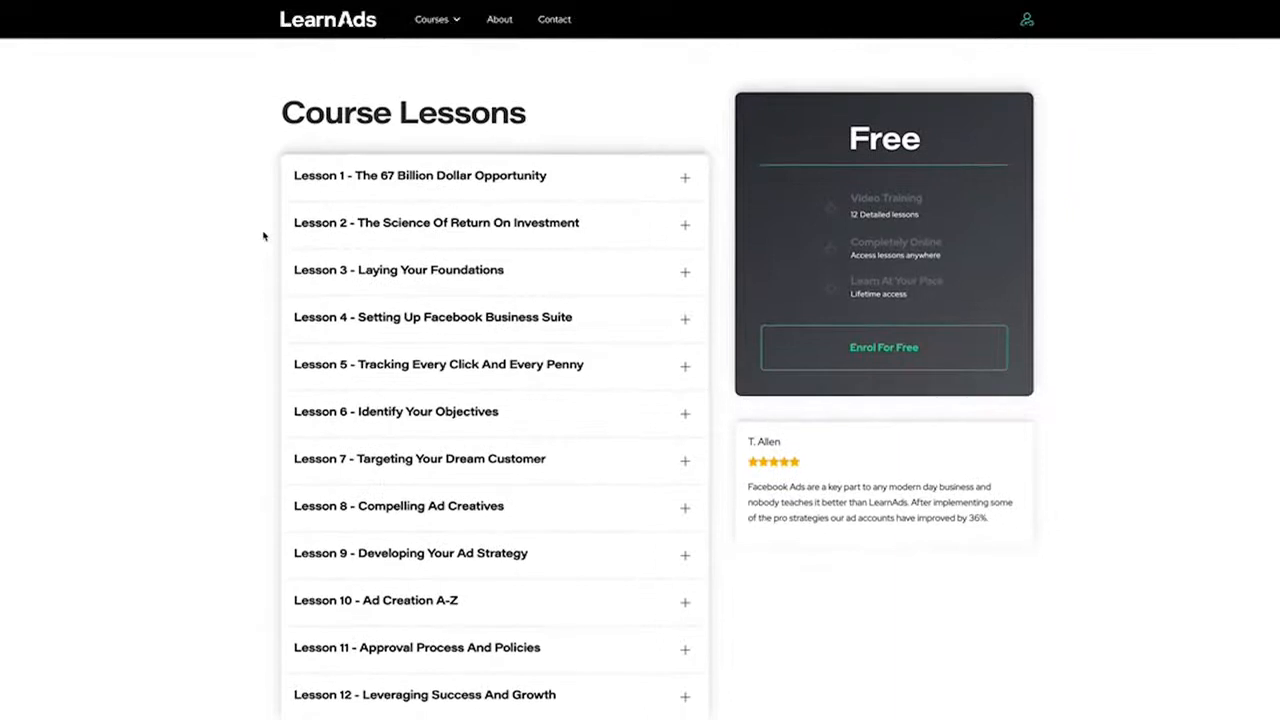
click(469, 179)
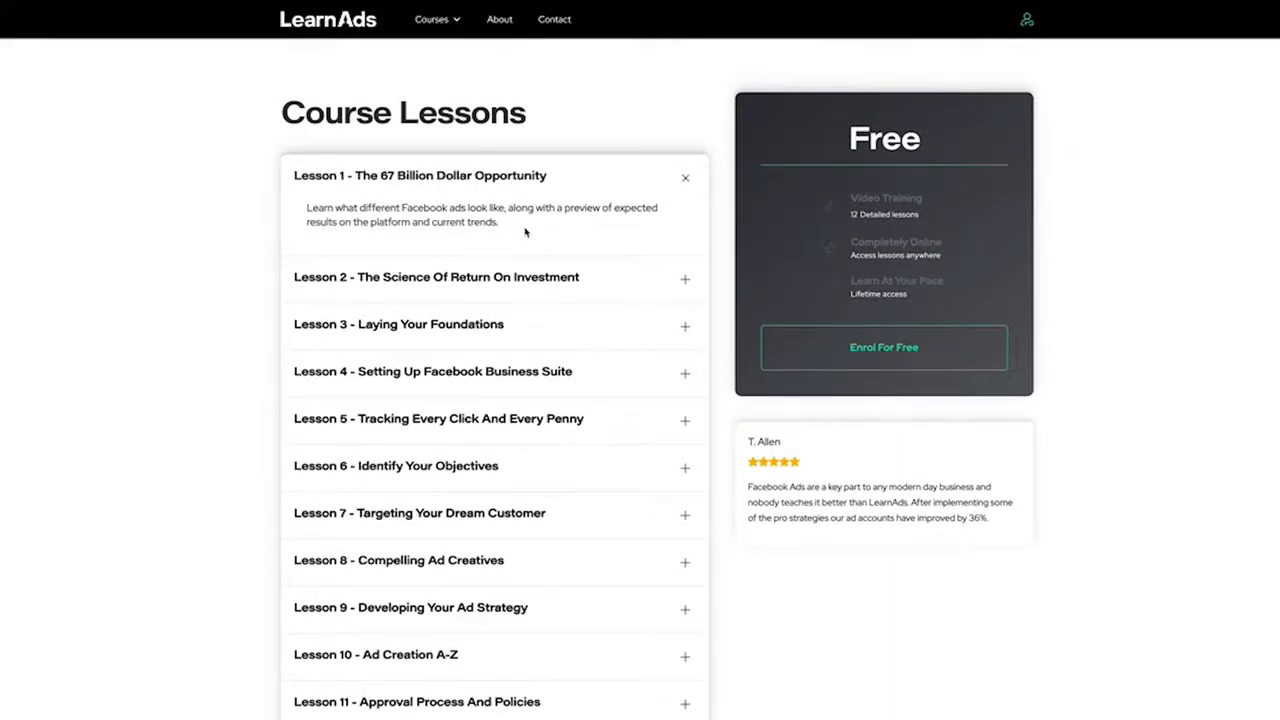
click(848, 347)
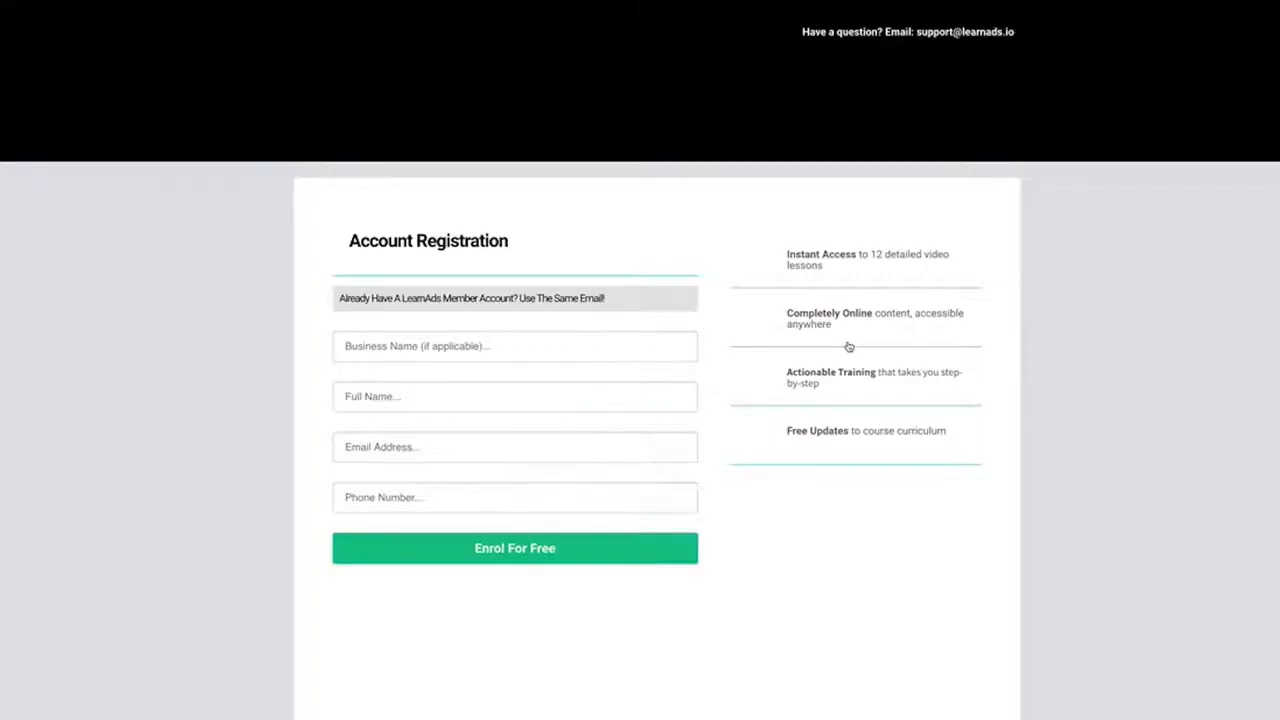